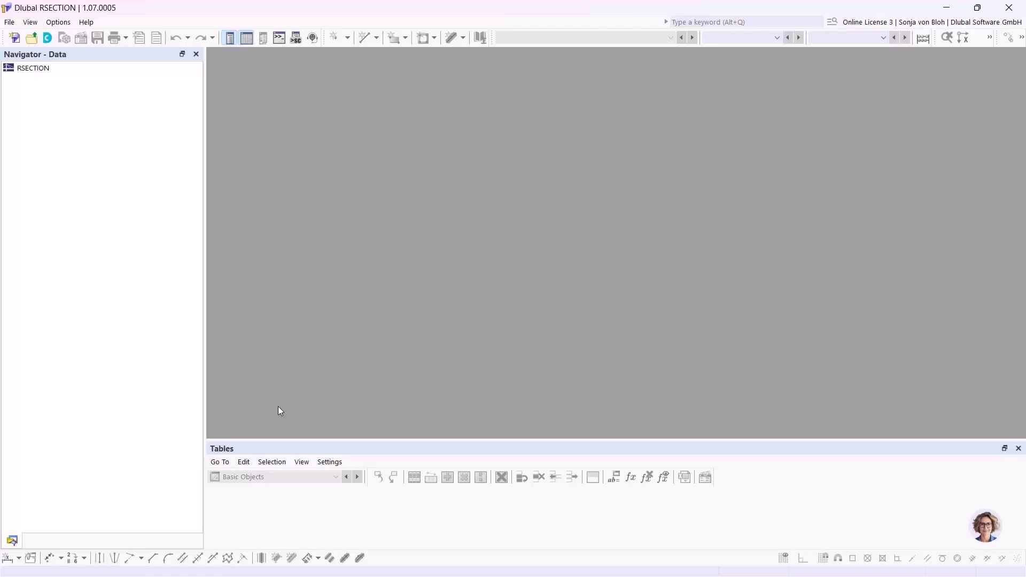
# - Import Aluquerschnitt.dxf as a DXF template for further editing, with material EN AW-6082 (EP,ET) T6 and automatic length units
pyautogui.click(10, 23)
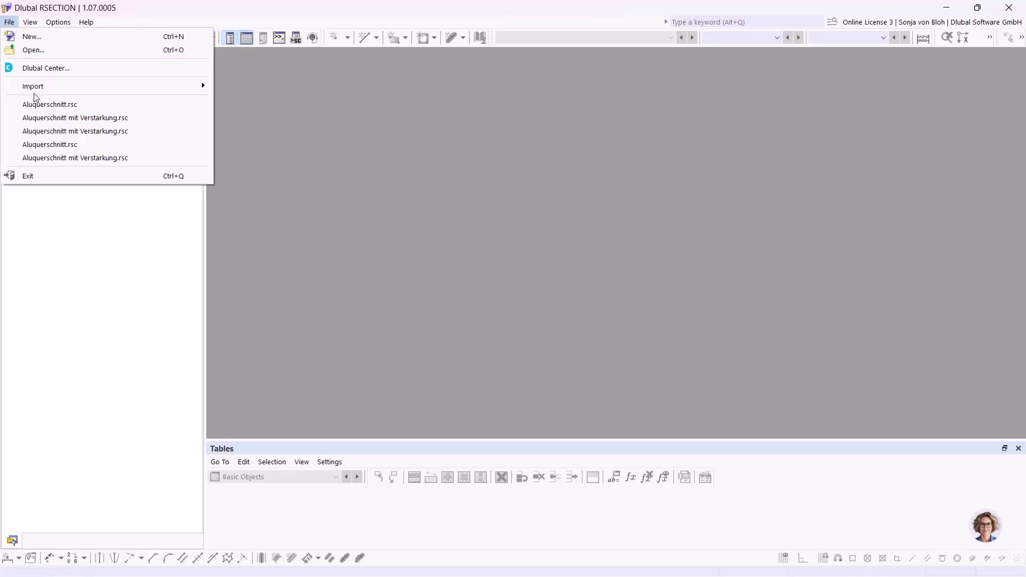
pyautogui.moveTo(68, 86)
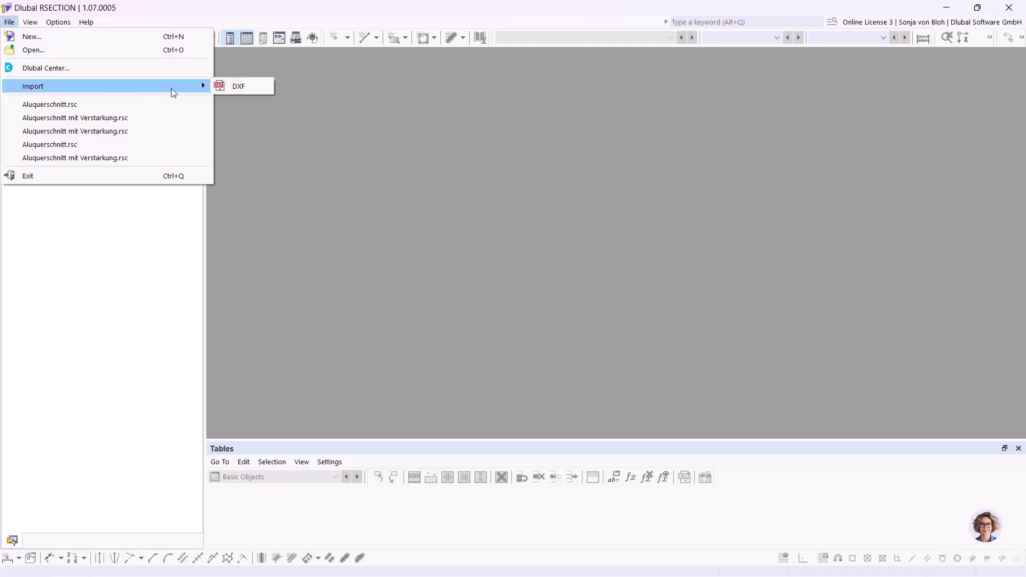
pyautogui.click(238, 86)
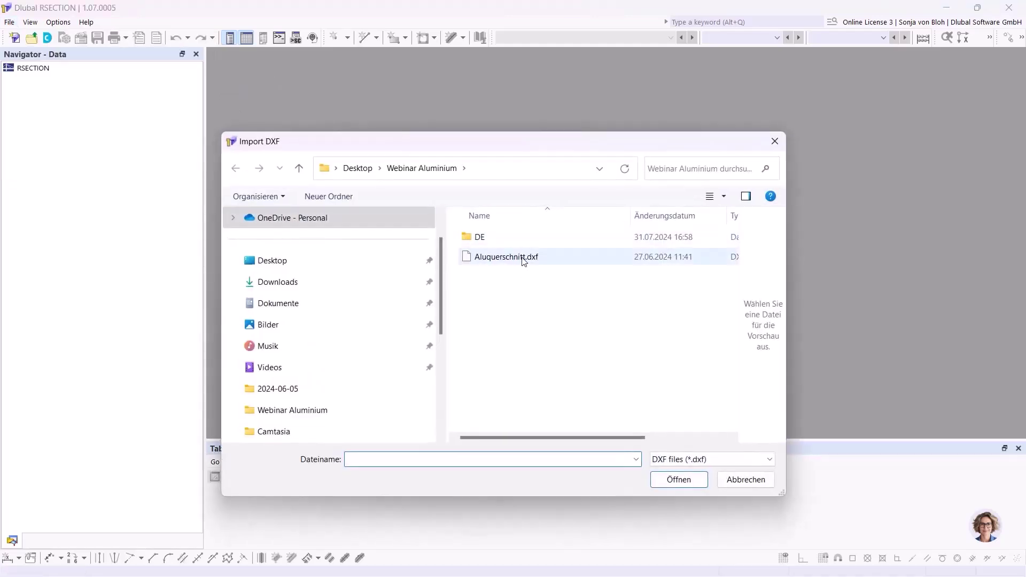
pyautogui.click(522, 262)
pyautogui.click(679, 480)
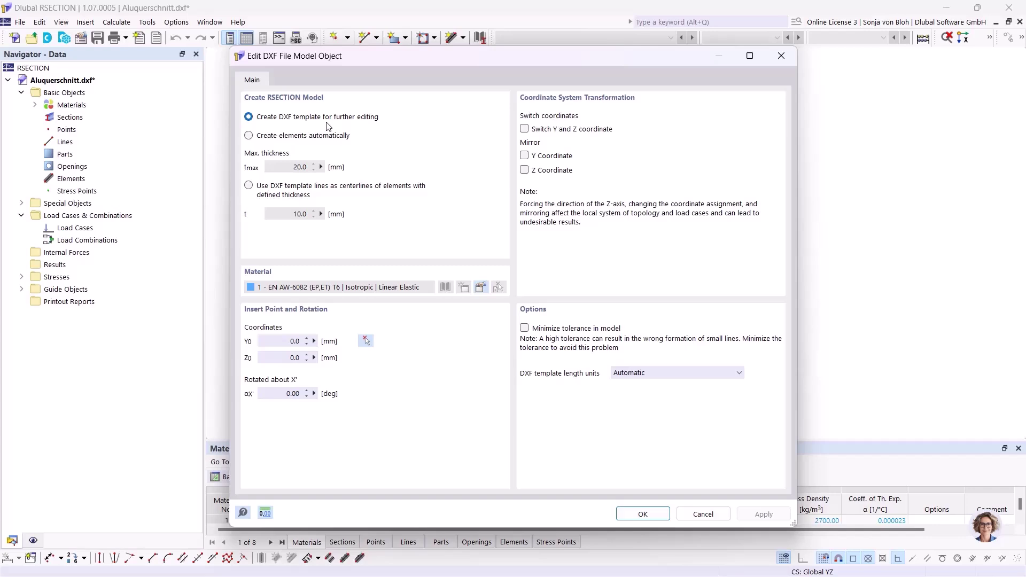
pyautogui.click(643, 514)
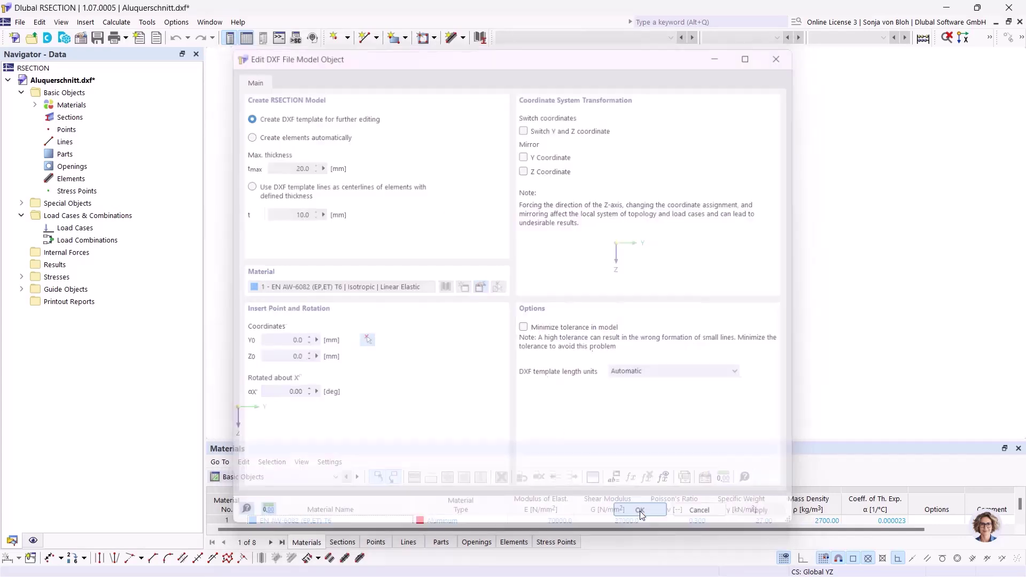
pyautogui.click(677, 520)
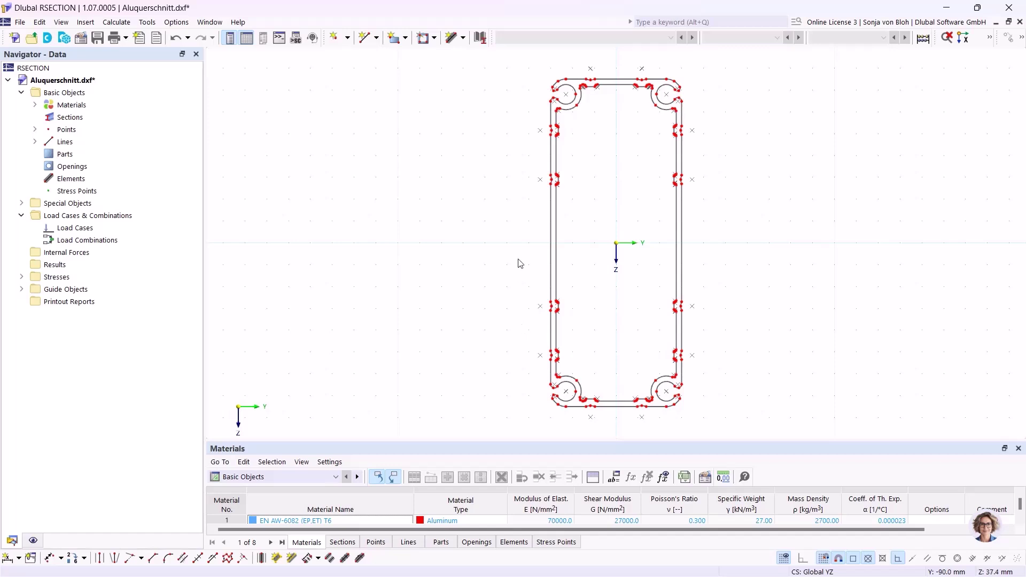
# - Create a part from the profile's outer boundary lines with material EN AW-6082 (EP,ET) T6
pyautogui.click(407, 38)
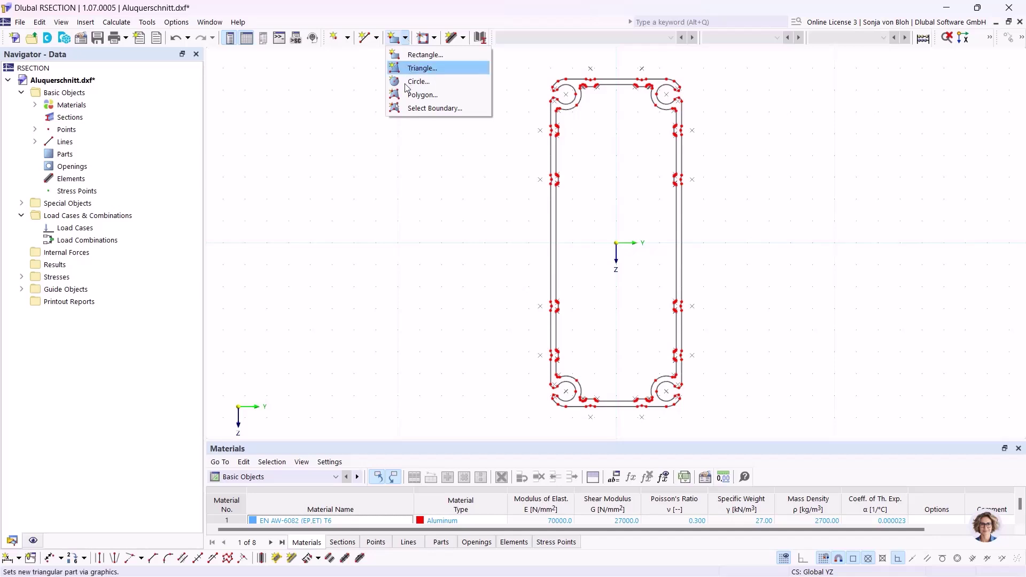
pyautogui.click(415, 109)
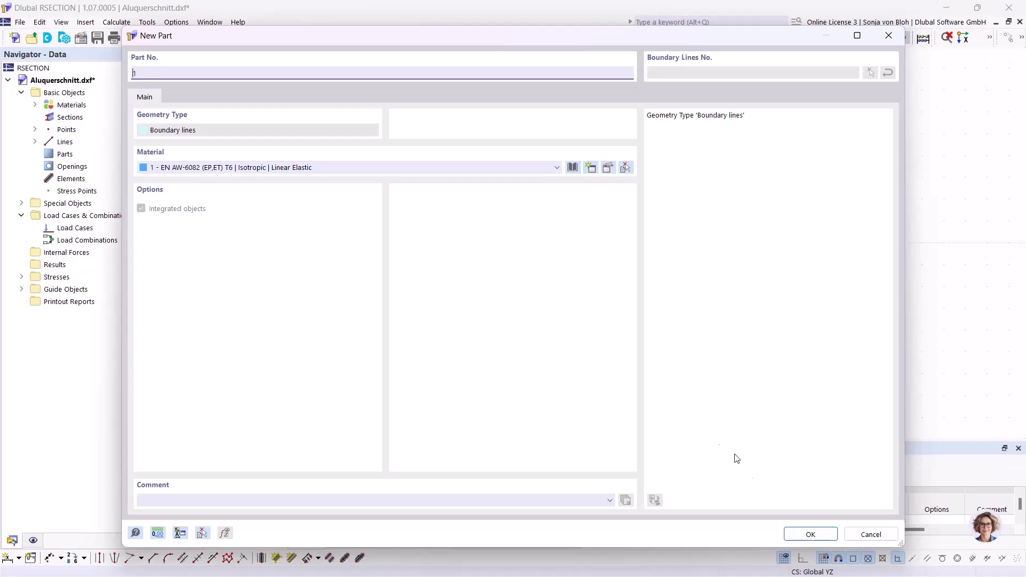
pyautogui.click(791, 532)
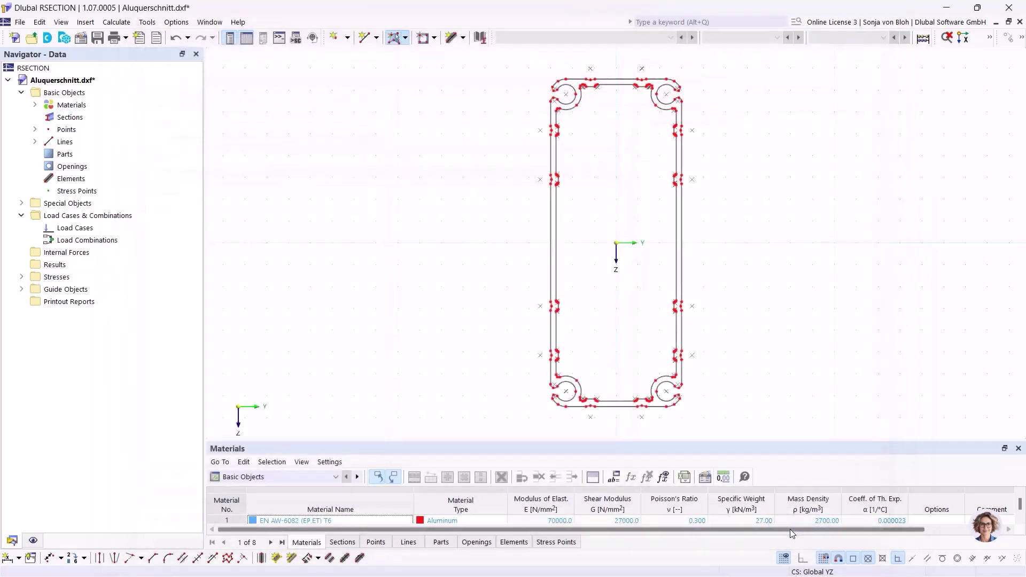
pyautogui.click(550, 275)
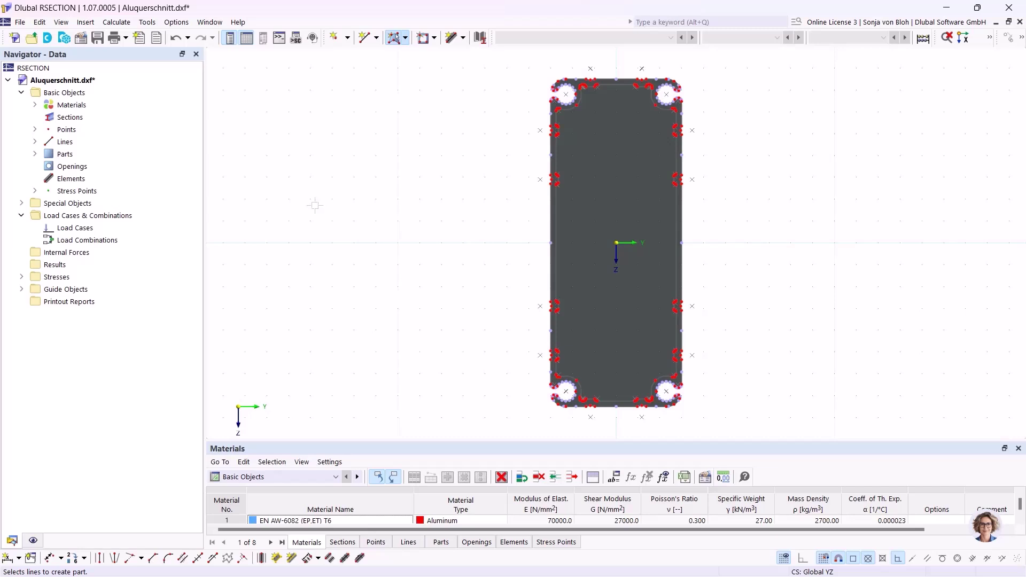
# - Create an opening in the part from the profile's inner boundary lines
pyautogui.click(434, 38)
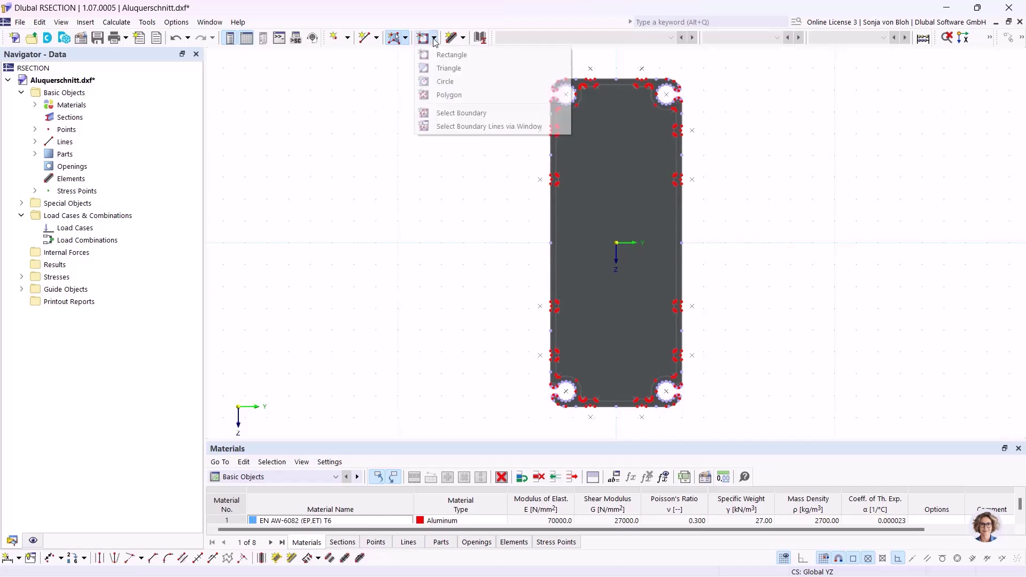
pyautogui.click(447, 113)
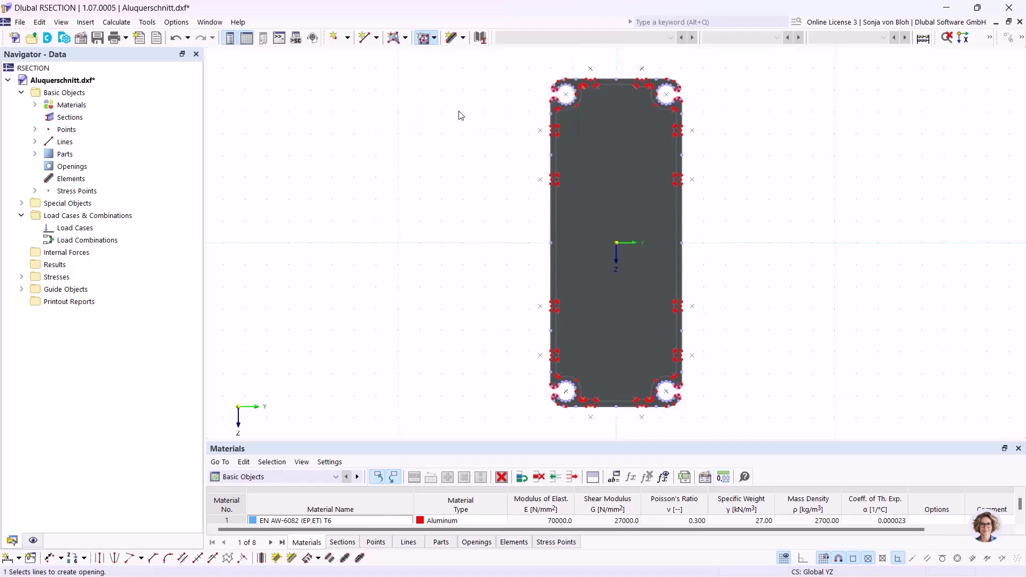
pyautogui.click(557, 161)
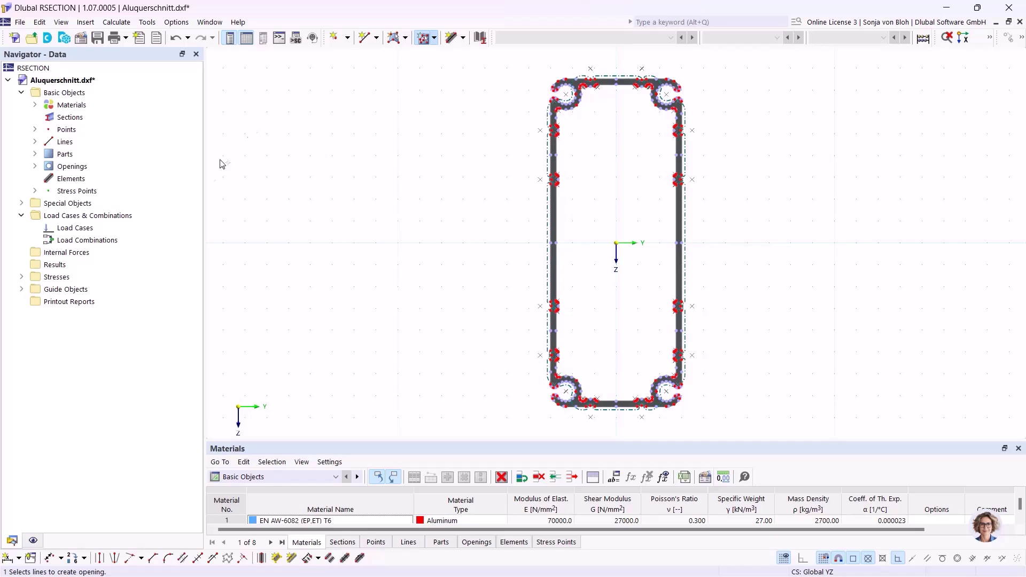
# - Hide the model's parts and openings so only the outline shows
pyautogui.click(34, 541)
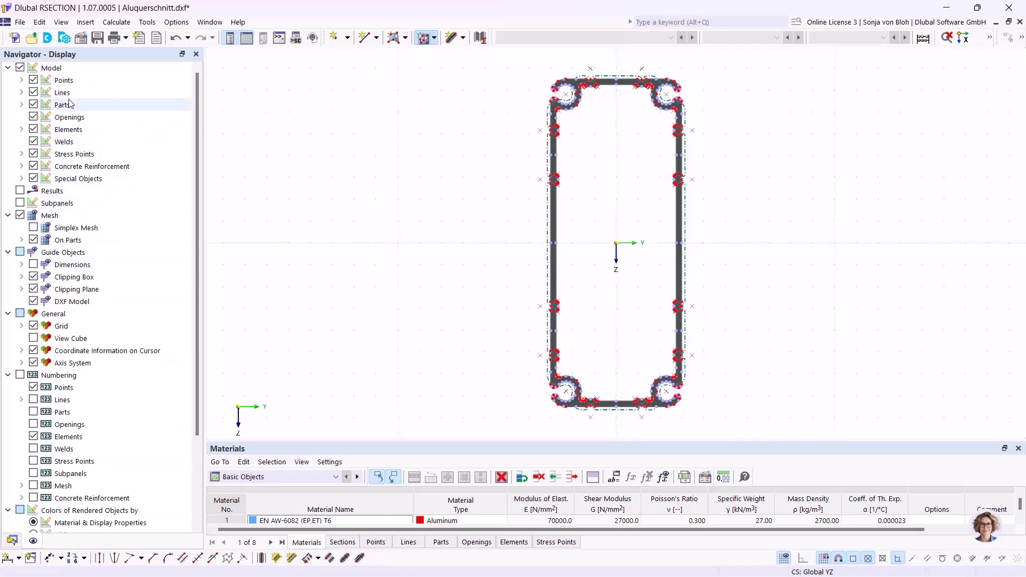
pyautogui.click(33, 105)
pyautogui.click(33, 118)
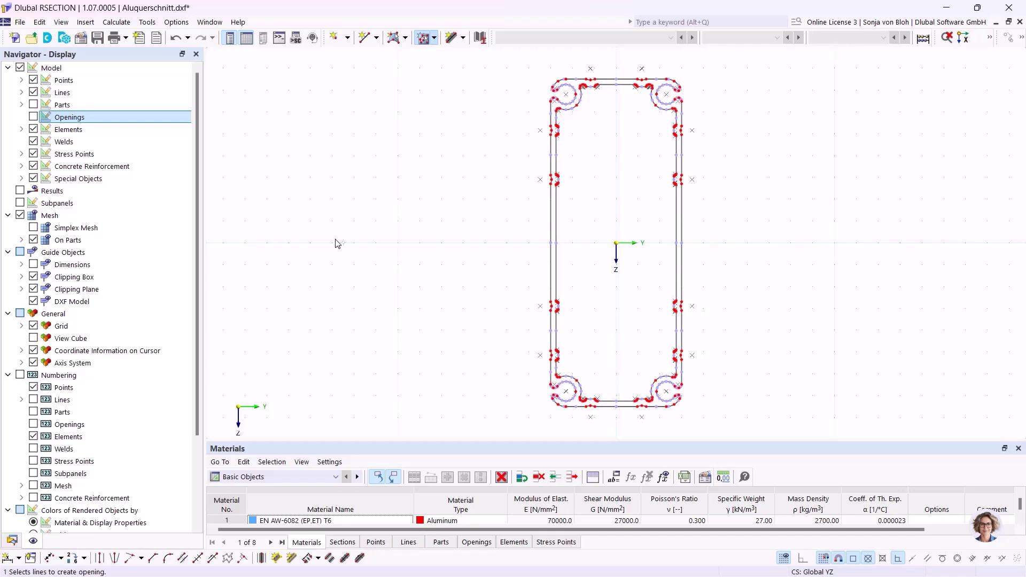
# - Create a center line between the outer and inner lines of the profile's upper wall
pyautogui.click(99, 559)
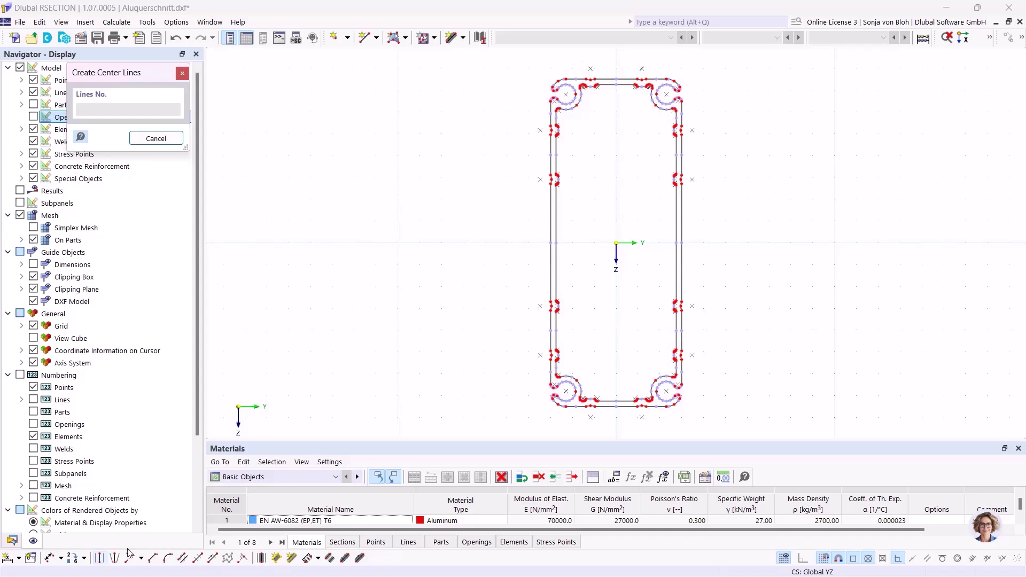
pyautogui.scroll(3, 612, 66)
pyautogui.scroll(2, 585, 101)
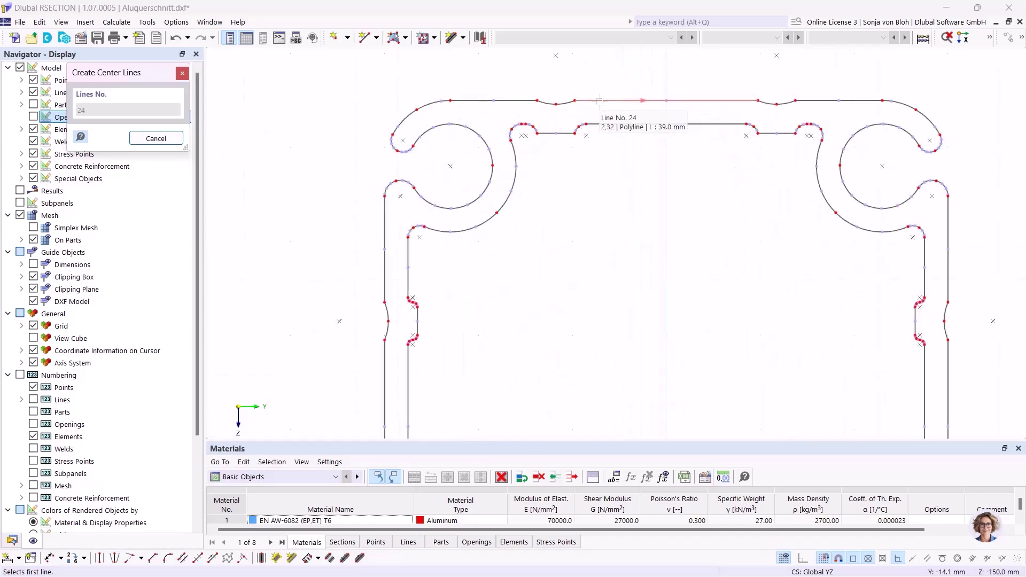
pyautogui.click(599, 101)
pyautogui.click(622, 124)
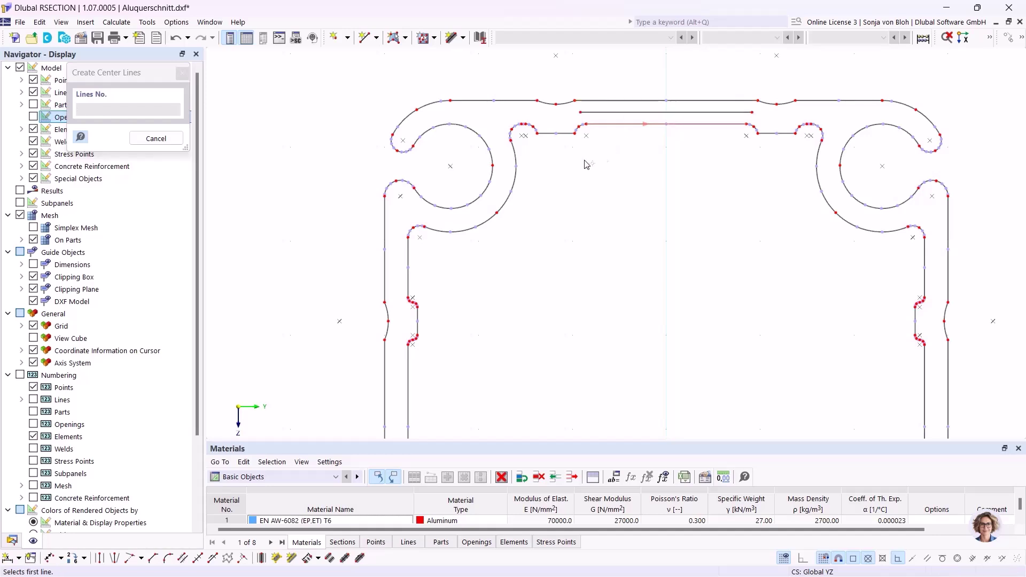
# - Create center lines for the upper-left corner's curved channel and the upper end of the left wall
pyautogui.click(510, 180)
pyautogui.click(499, 183)
pyautogui.click(409, 261)
pyautogui.click(385, 263)
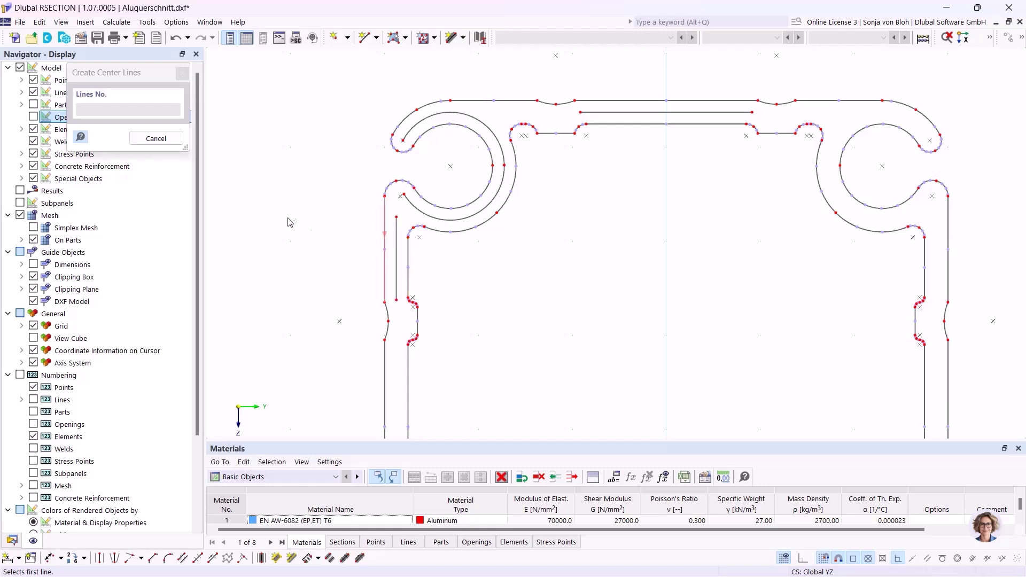
pyautogui.press('Escape')
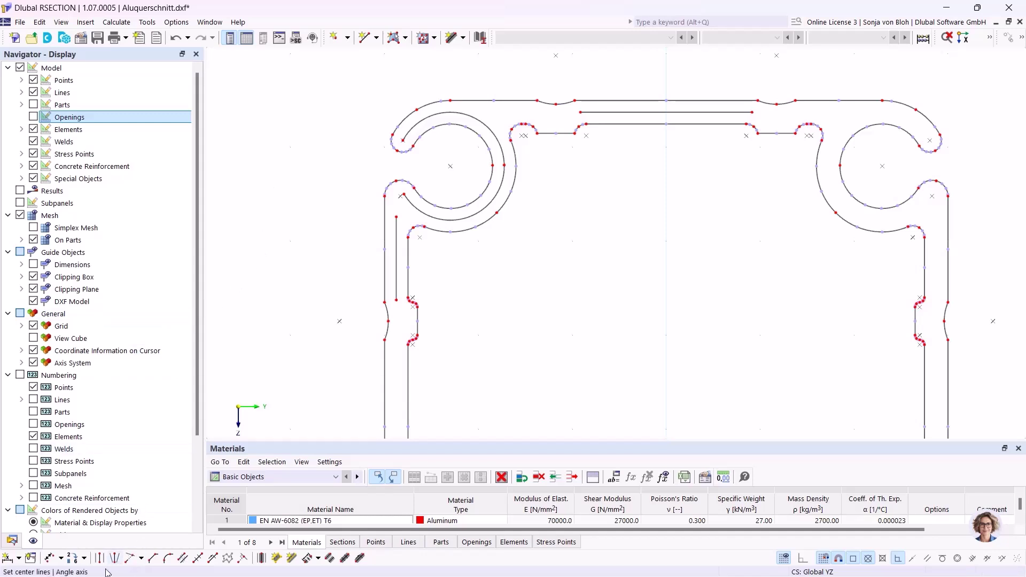
# - Graphically extend the upper wall's center line to the corner arc and the left wall's center line along the wall
pyautogui.click(141, 559)
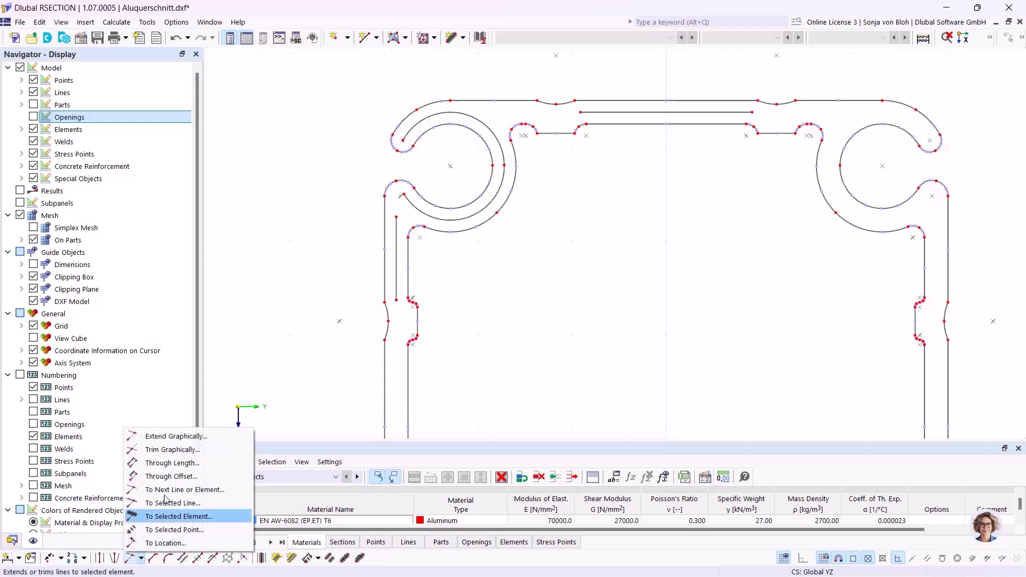
pyautogui.click(171, 444)
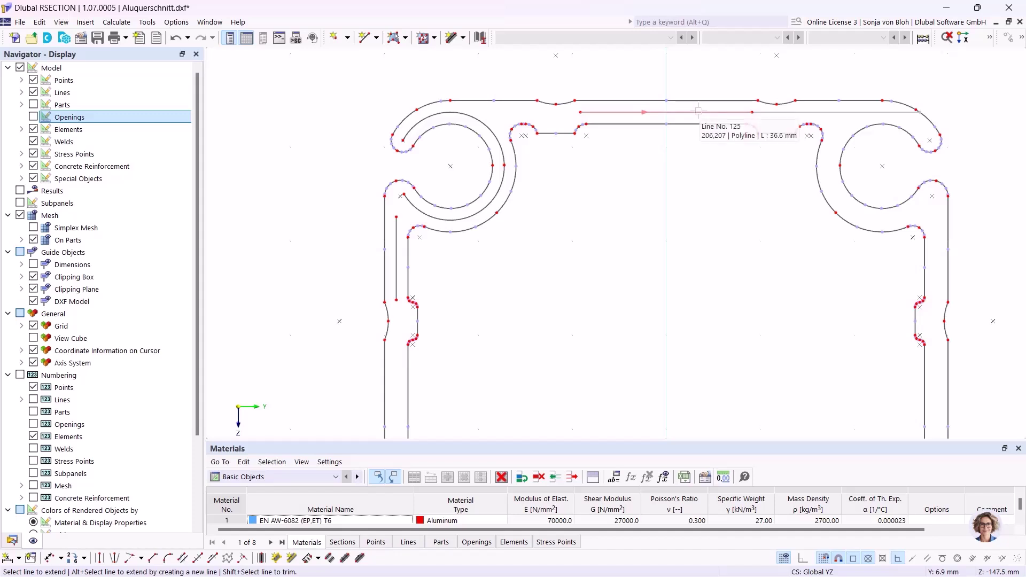
pyautogui.click(595, 112)
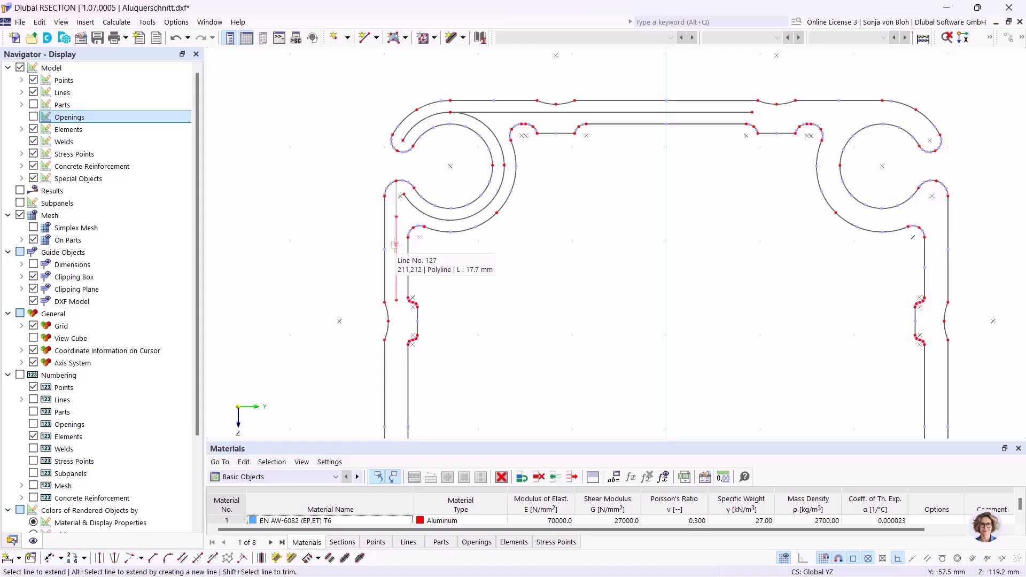
pyautogui.click(396, 288)
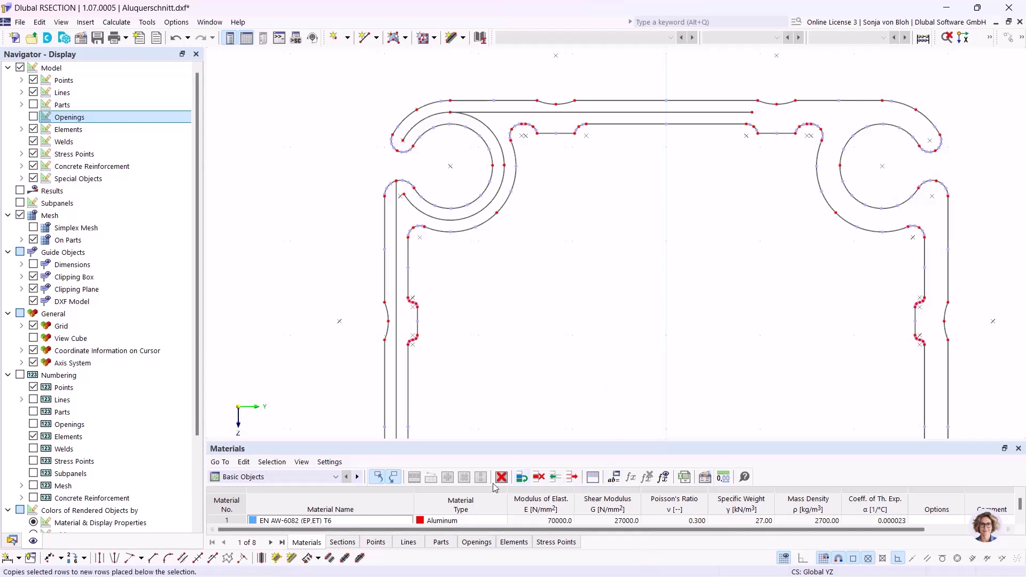
# - Trim the end side of center lines 125 and 127 to the location X 0.0, Y 0.0 mm
pyautogui.click(141, 558)
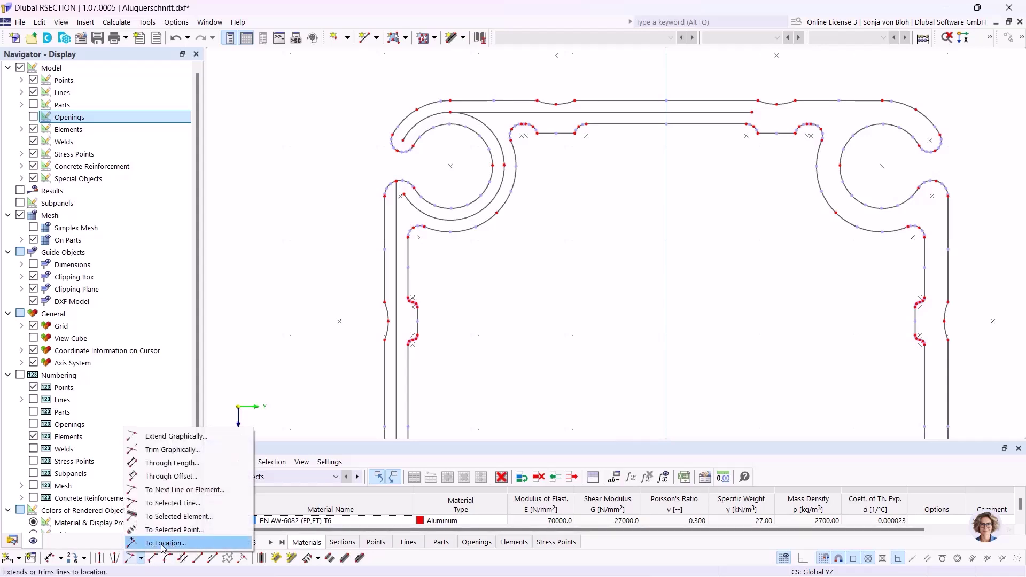
pyautogui.click(163, 543)
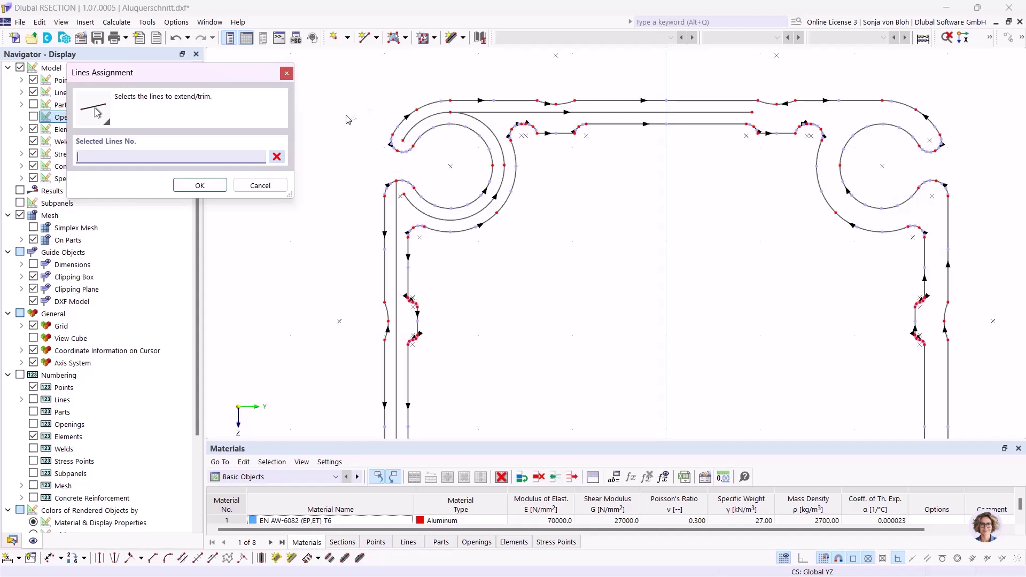
pyautogui.click(528, 112)
pyautogui.click(398, 220)
pyautogui.click(199, 185)
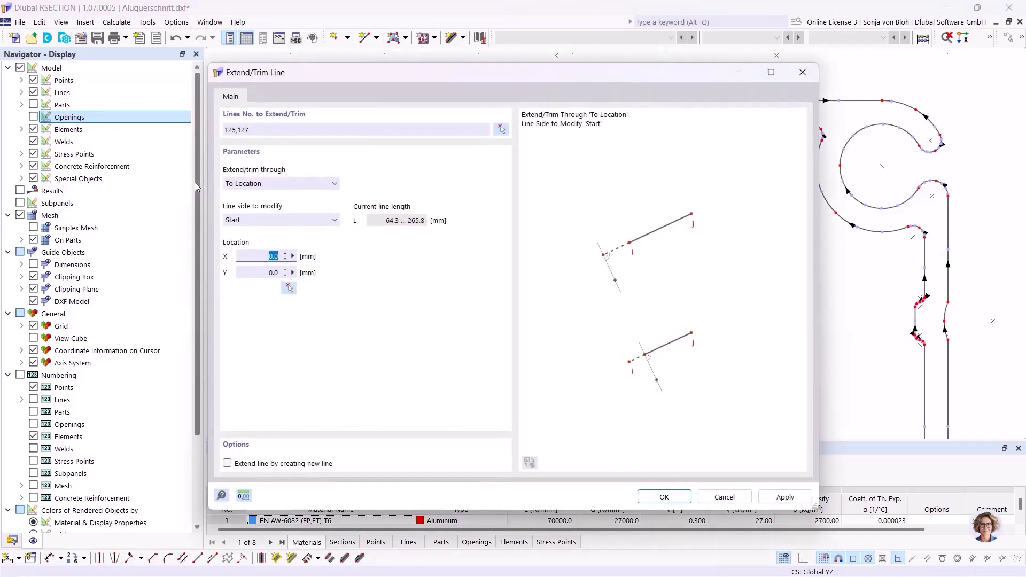
pyautogui.moveTo(334, 76); pyautogui.dragTo(449, 215)
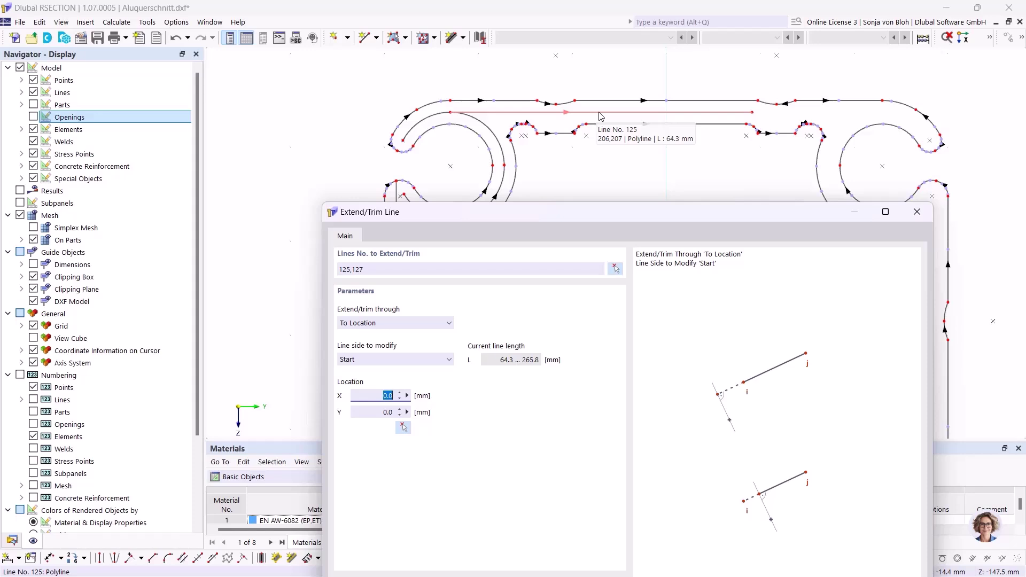
pyautogui.click(448, 361)
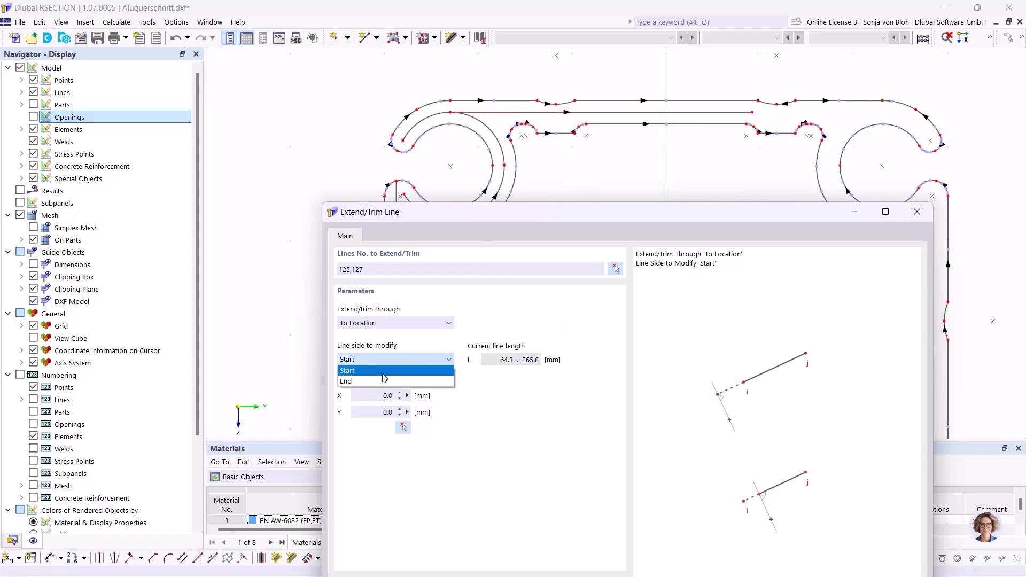
pyautogui.click(356, 382)
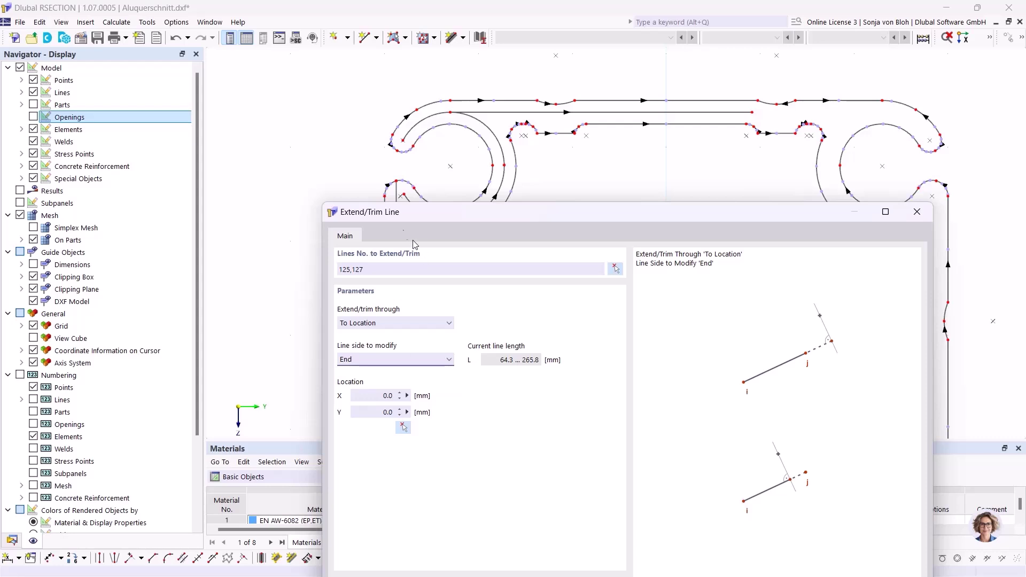
pyautogui.moveTo(408, 210); pyautogui.dragTo(372, 100)
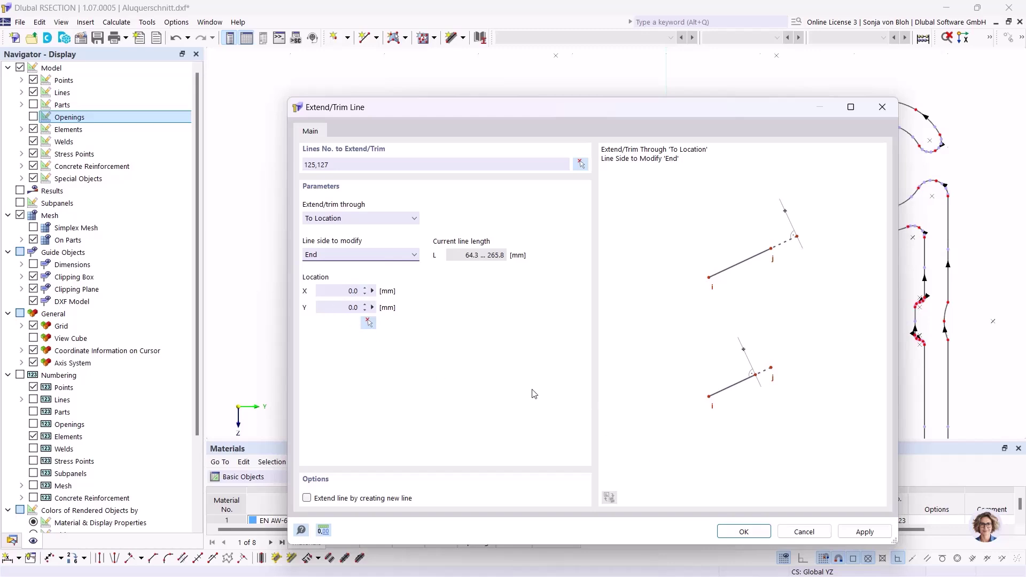
pyautogui.click(741, 530)
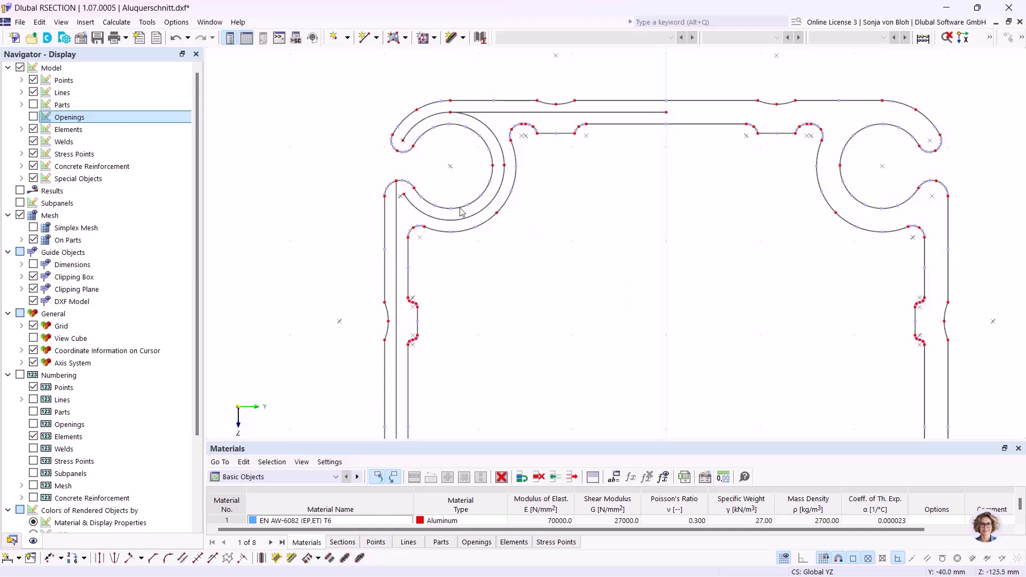
# - Draw a single line connecting the lower end of the corner arc's center line horizontally to the left wall's center line
pyautogui.scroll(3, 398, 195)
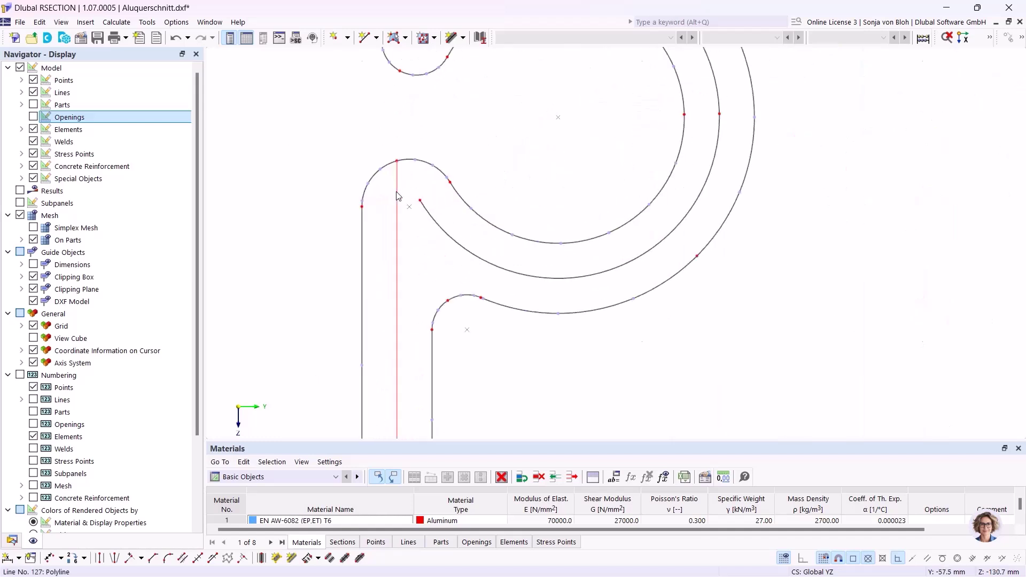
pyautogui.click(365, 40)
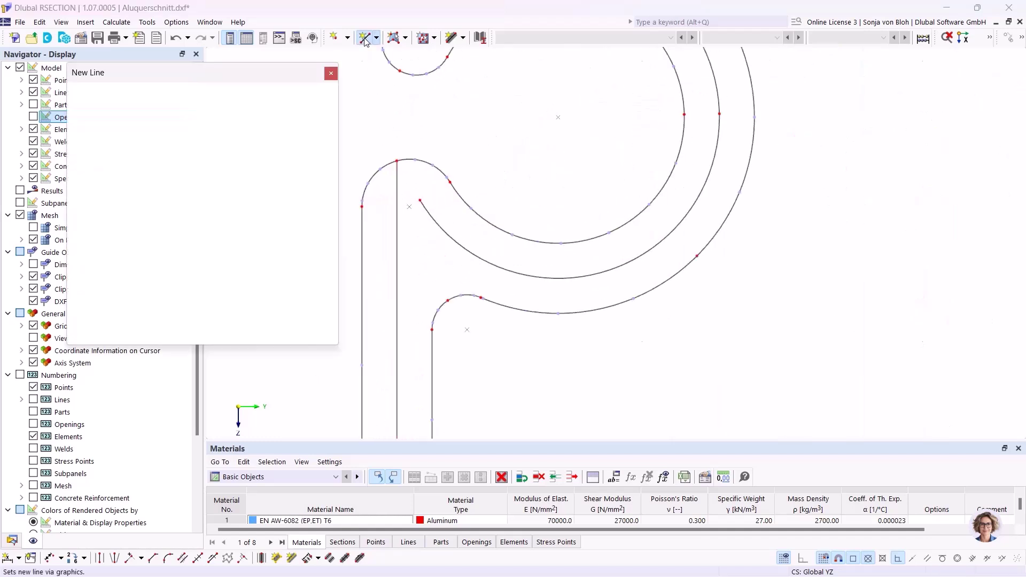
pyautogui.click(420, 200)
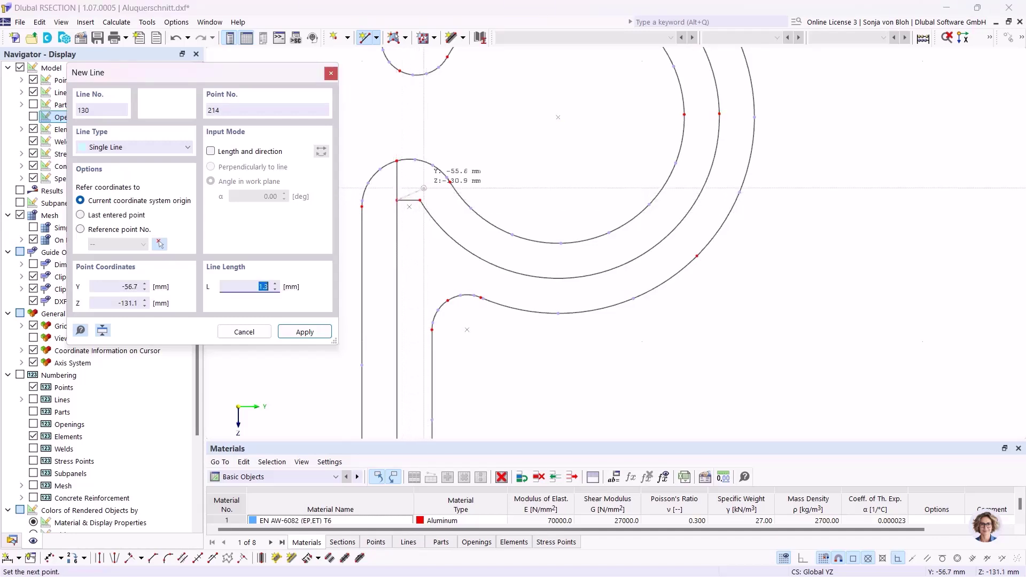
# - Finish the horizontal connecting line and delete the leftover piece of the left wall's center line above it
pyautogui.click(397, 200)
pyautogui.press('Escape')
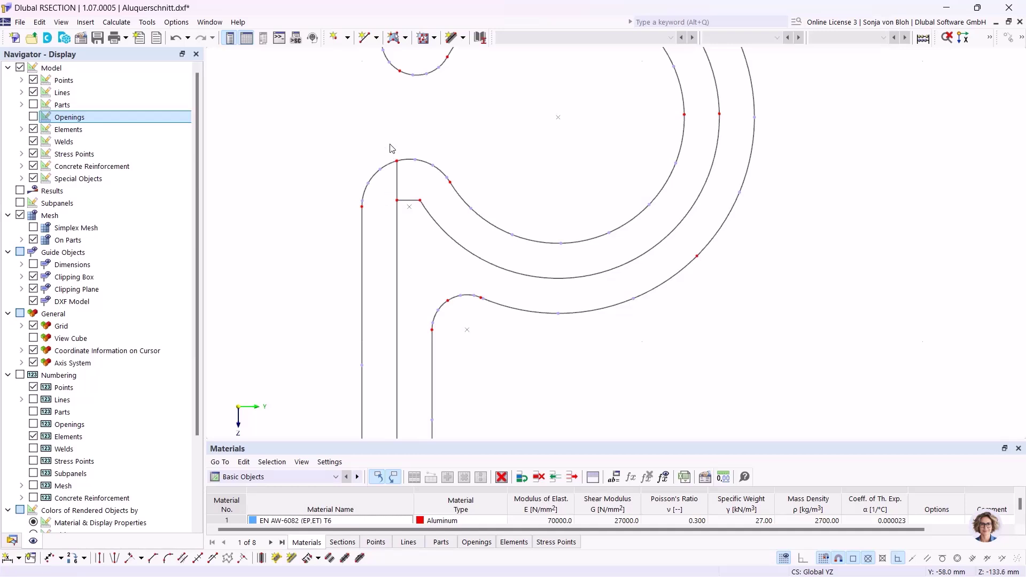
pyautogui.click(404, 176)
pyautogui.press('Delete')
# - Connect the corner arc's and upper wall's center lines at their intersection to split the arc, and check both arc segments
pyautogui.moveTo(556, 118)
pyautogui.mouseDown(button='middle')
pyautogui.moveTo(540, 209)
pyautogui.moveTo(488, 358)
pyautogui.mouseUp(button='middle')
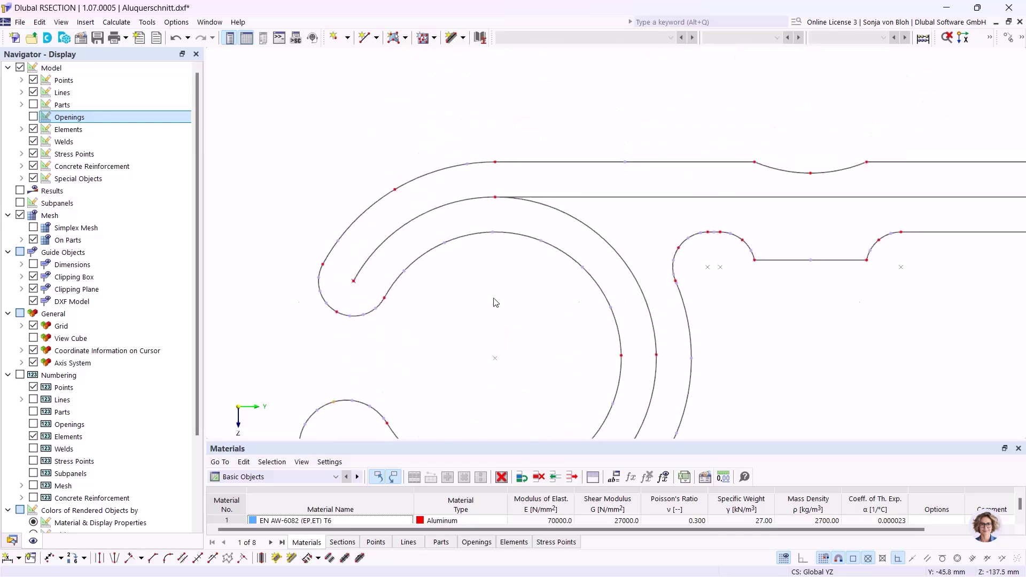
pyautogui.click(463, 203)
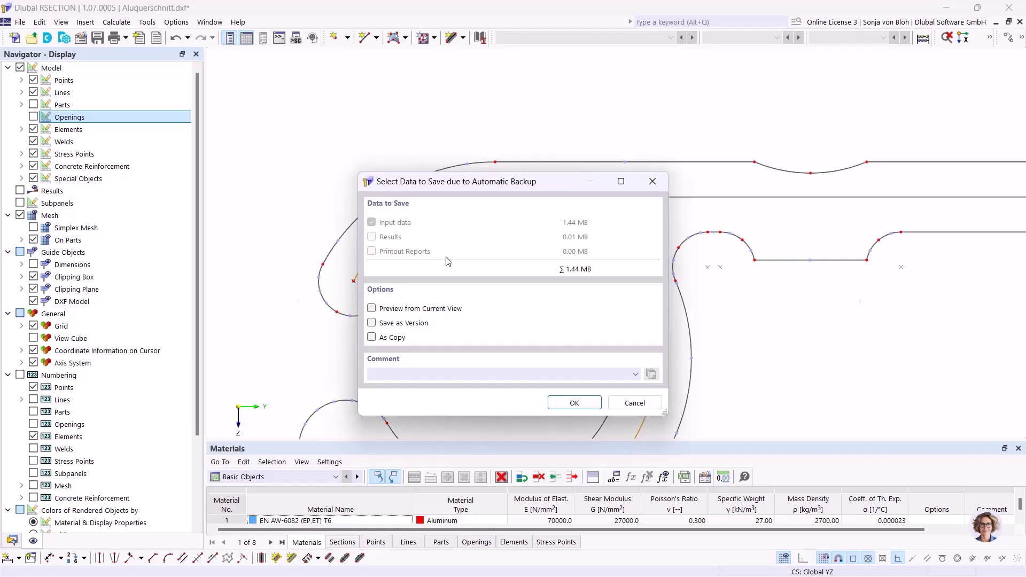
pyautogui.click(653, 181)
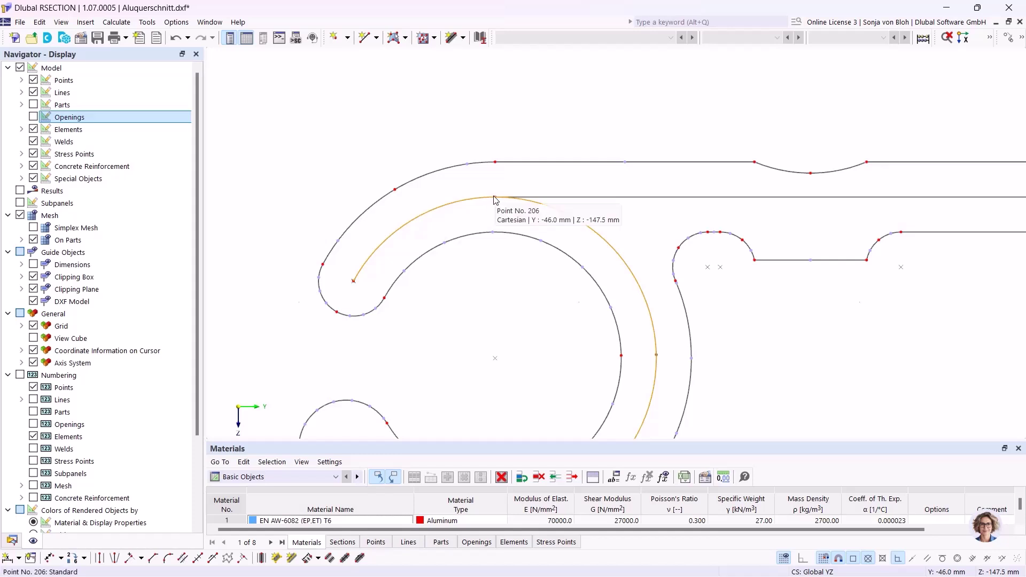
pyautogui.click(1022, 39)
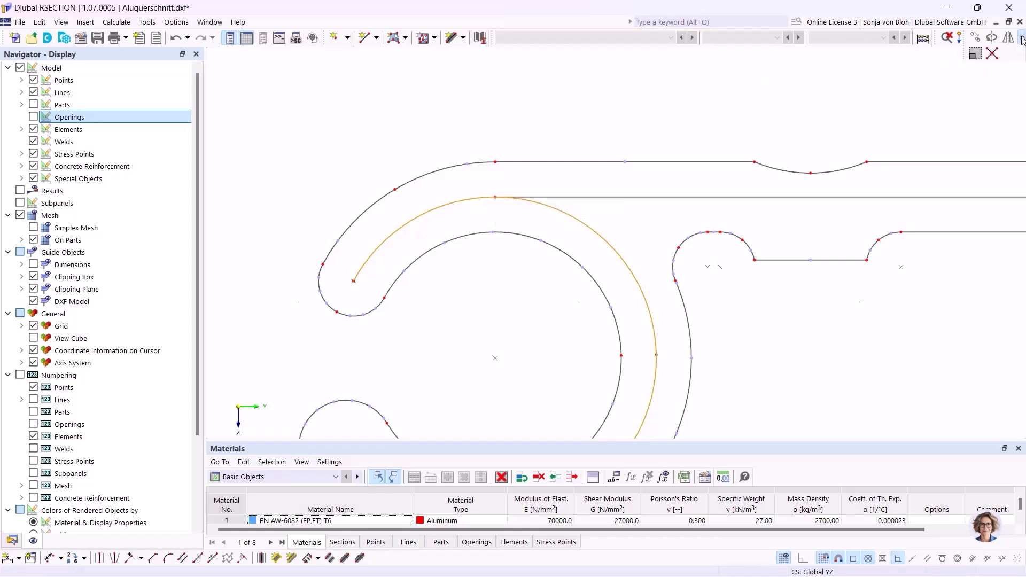
pyautogui.click(992, 54)
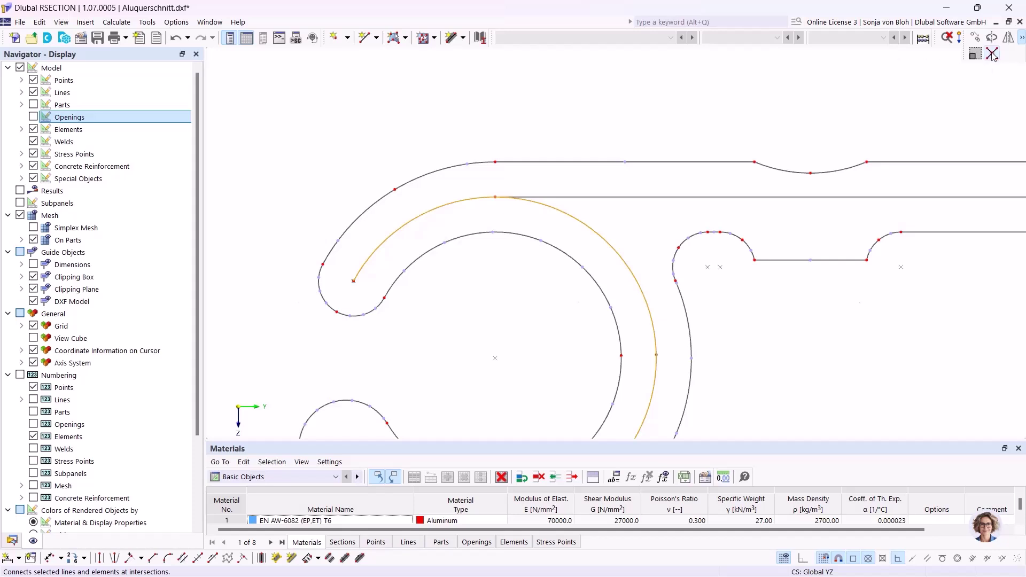
pyautogui.moveTo(473, 175); pyautogui.dragTo(536, 222)
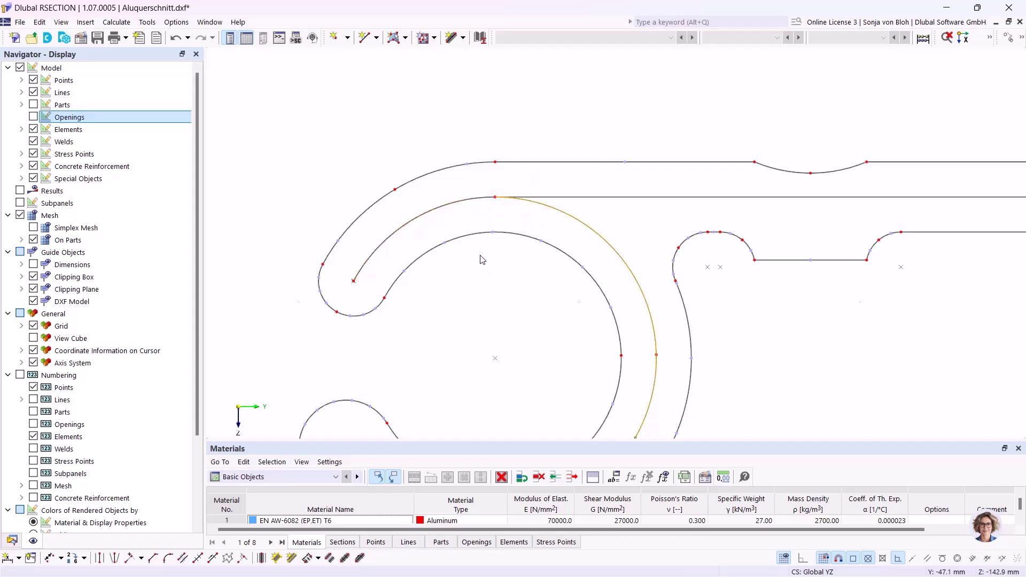
pyautogui.click(465, 201)
pyautogui.click(539, 208)
pyautogui.click(432, 308)
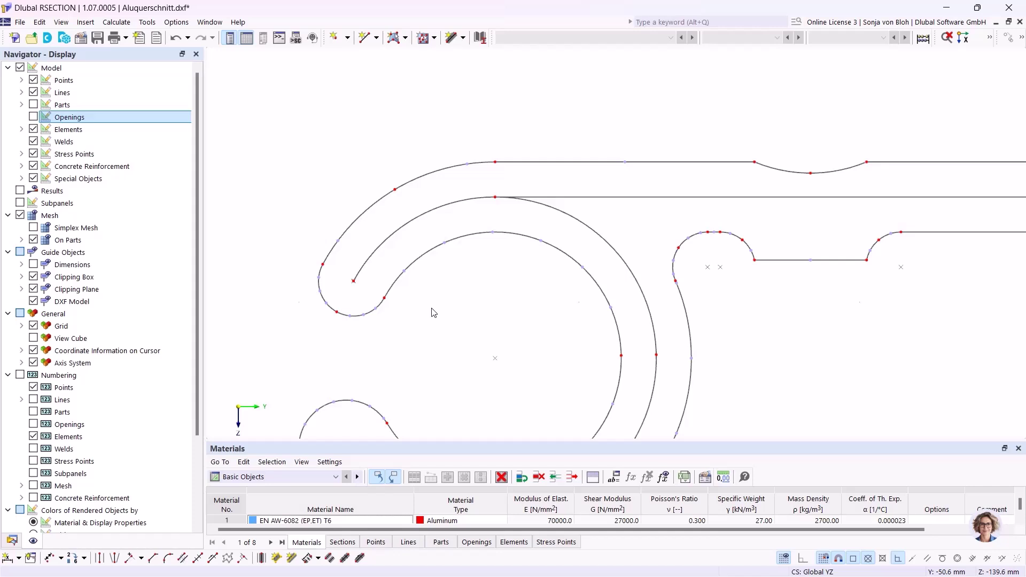
# - Create 5 mm thick elements of EN AW-6082 (EP,ET) T6 on center lines 125, 126 and 128-130
pyautogui.click(291, 559)
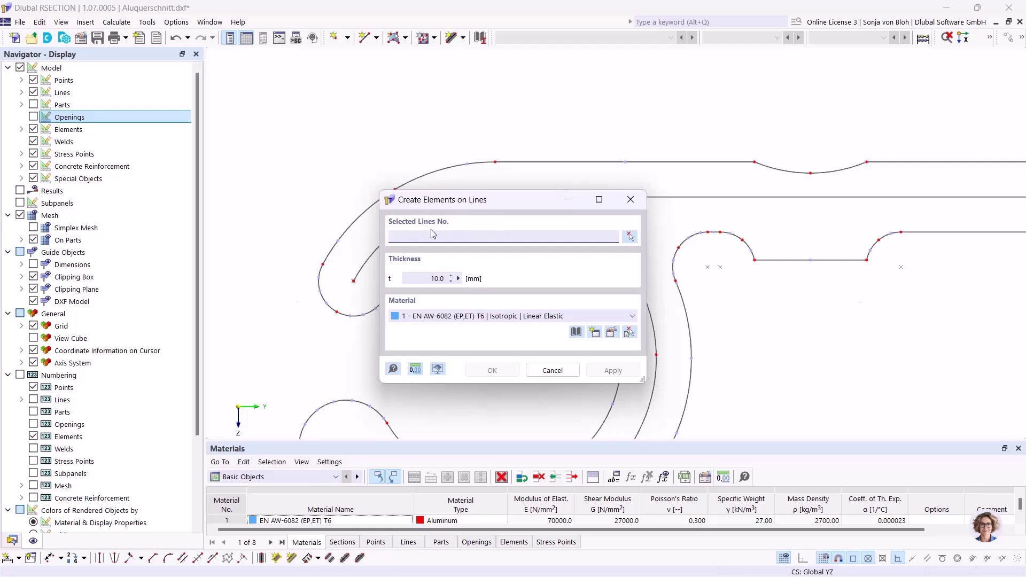
pyautogui.click(631, 237)
pyautogui.click(622, 198)
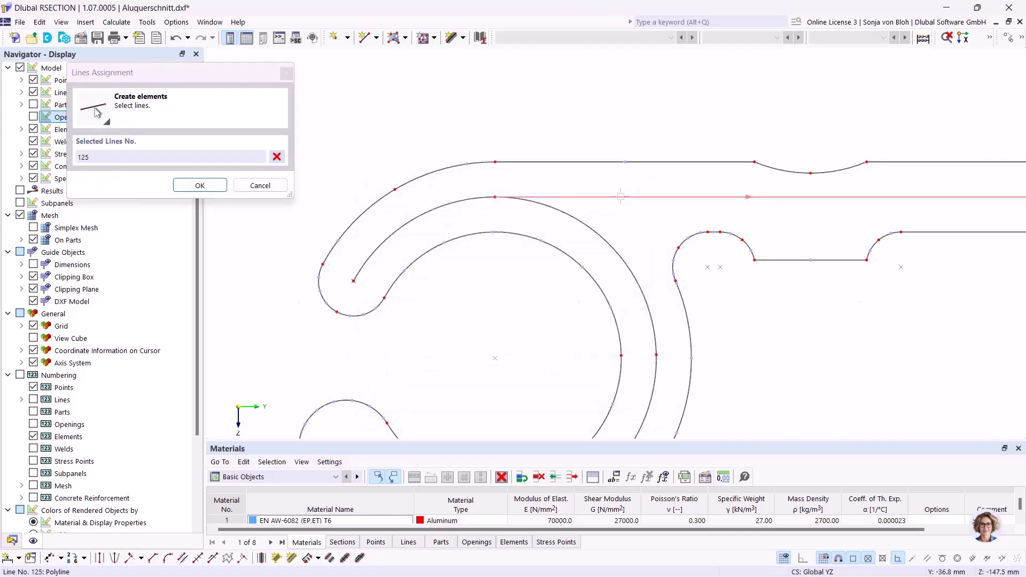
pyautogui.click(462, 209)
pyautogui.click(541, 219)
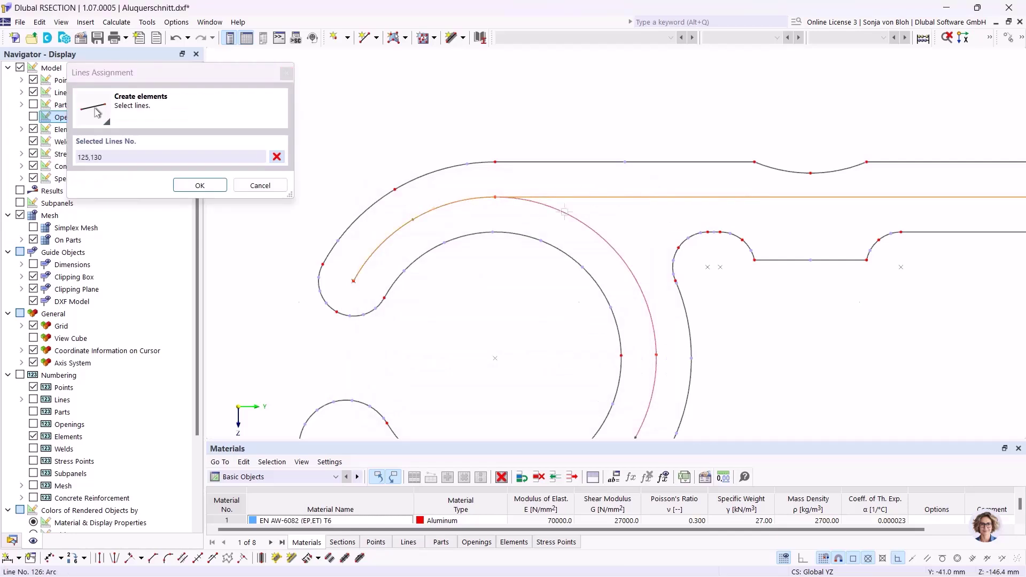
pyautogui.scroll(1, 541, 219)
pyautogui.scroll(1, 433, 313)
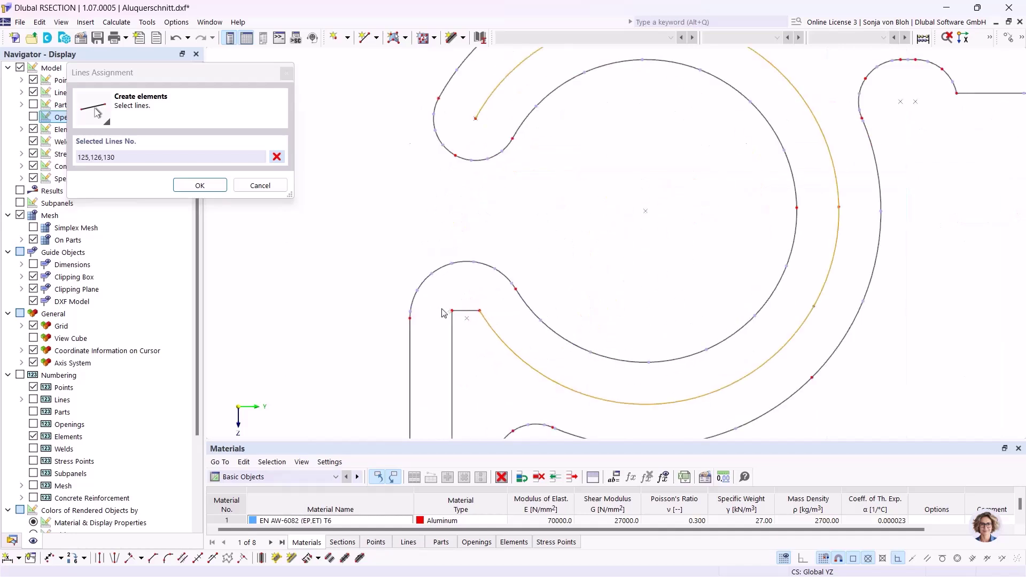
pyautogui.click(465, 311)
pyautogui.click(453, 321)
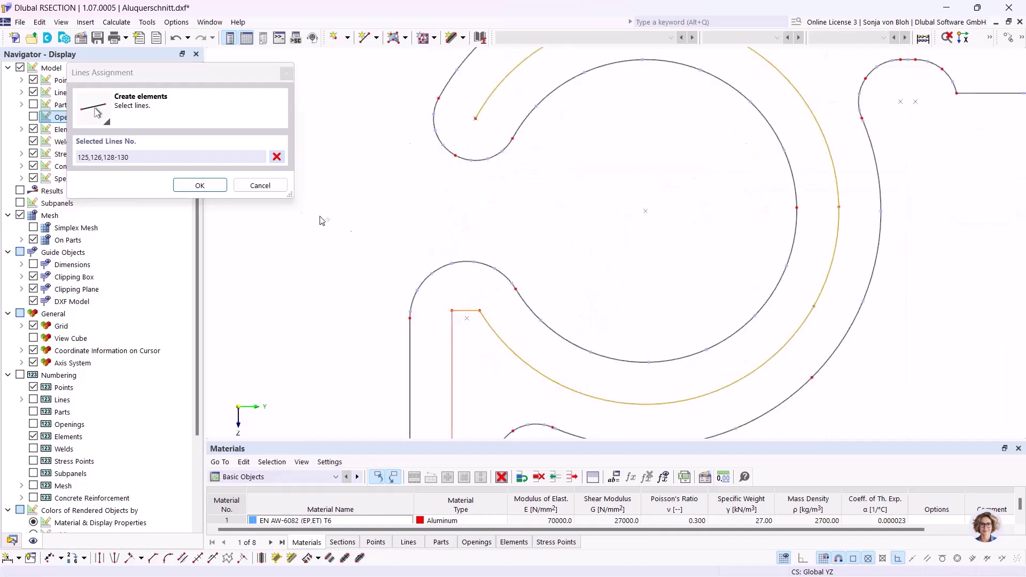
pyautogui.click(206, 185)
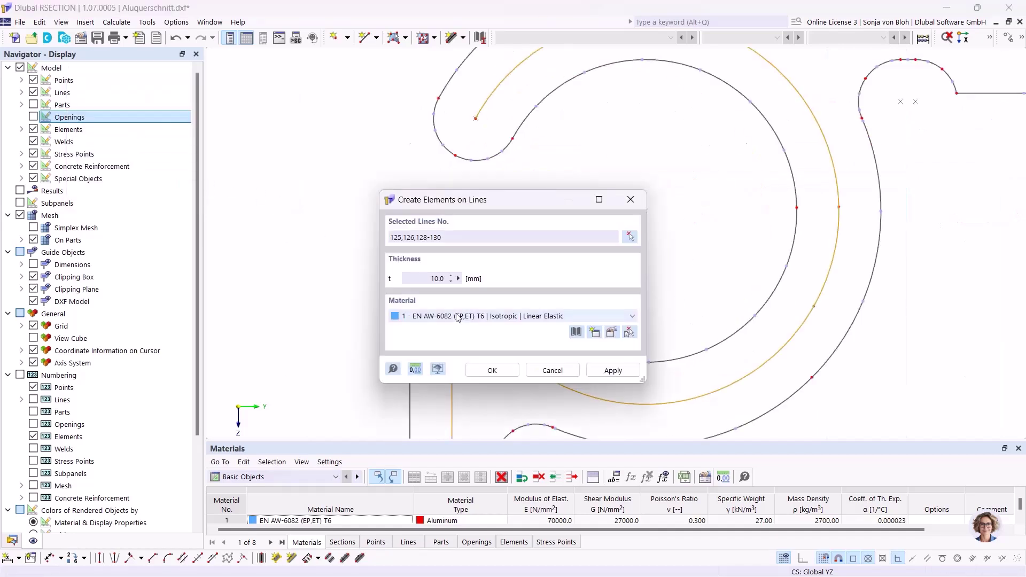
pyautogui.click(425, 279)
pyautogui.write('5')
pyautogui.click(490, 370)
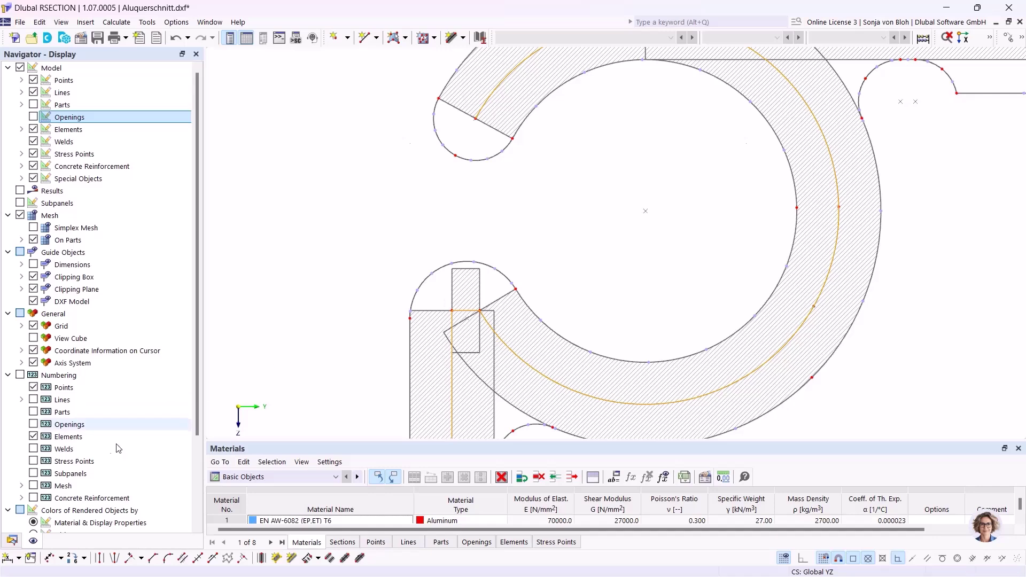
# - Mirror elements 1 to 5 as a copy about the axis parallel to Z through Y 0.0, Z 0.0 mm
pyautogui.click(9, 540)
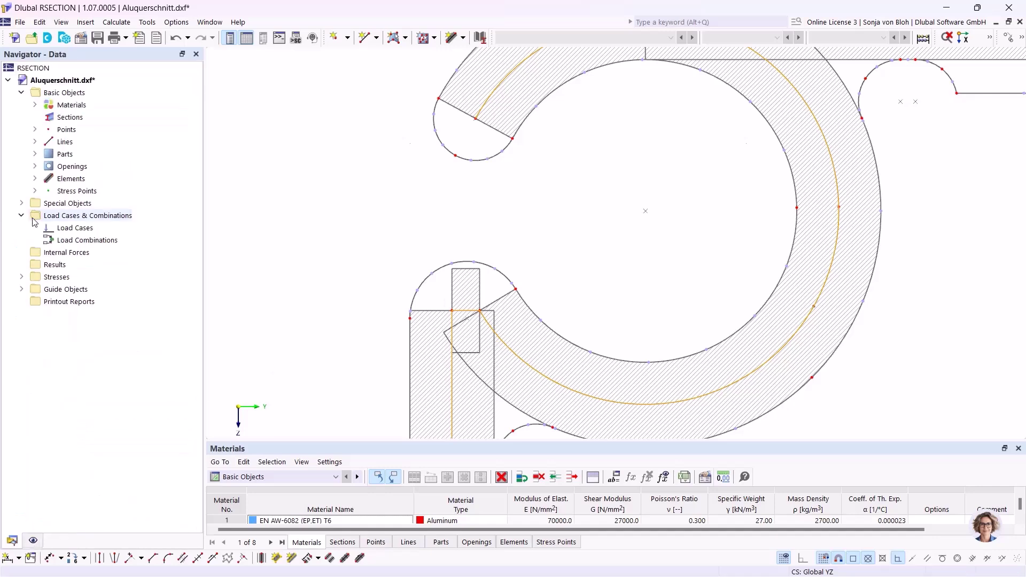
pyautogui.click(35, 180)
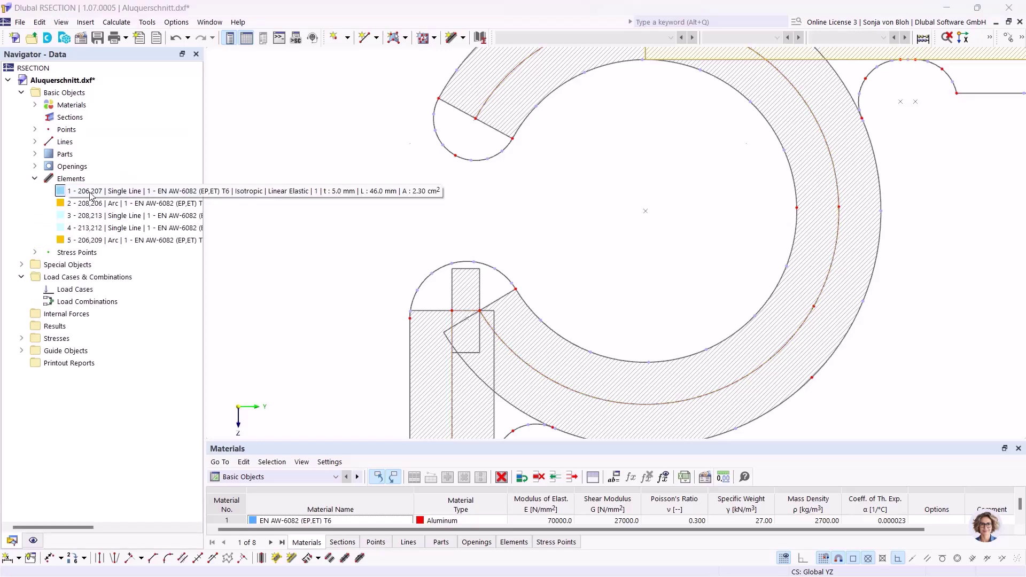
pyautogui.keyDown('shift'); pyautogui.click(89, 241); pyautogui.keyUp('shift')
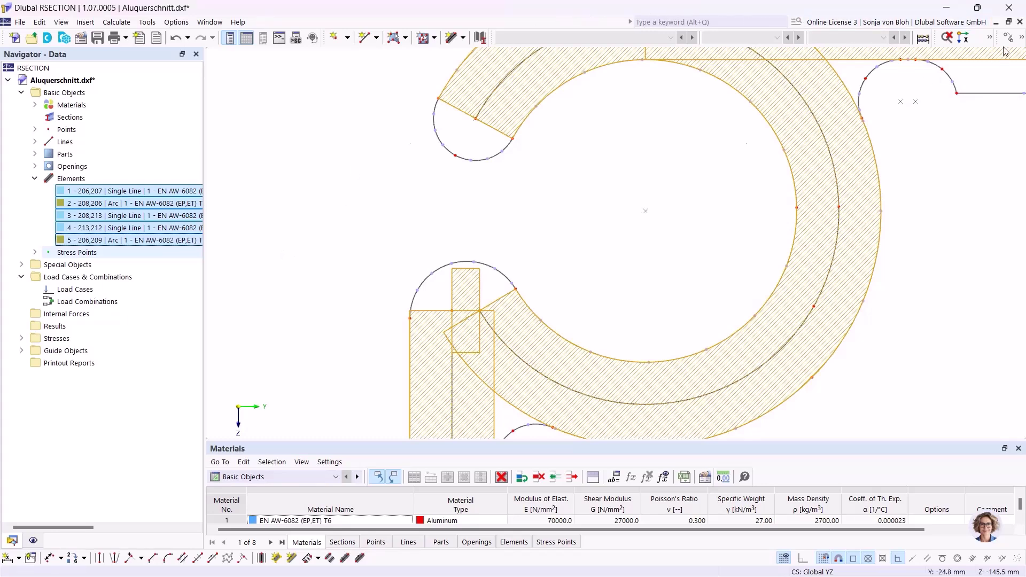
pyautogui.click(1021, 40)
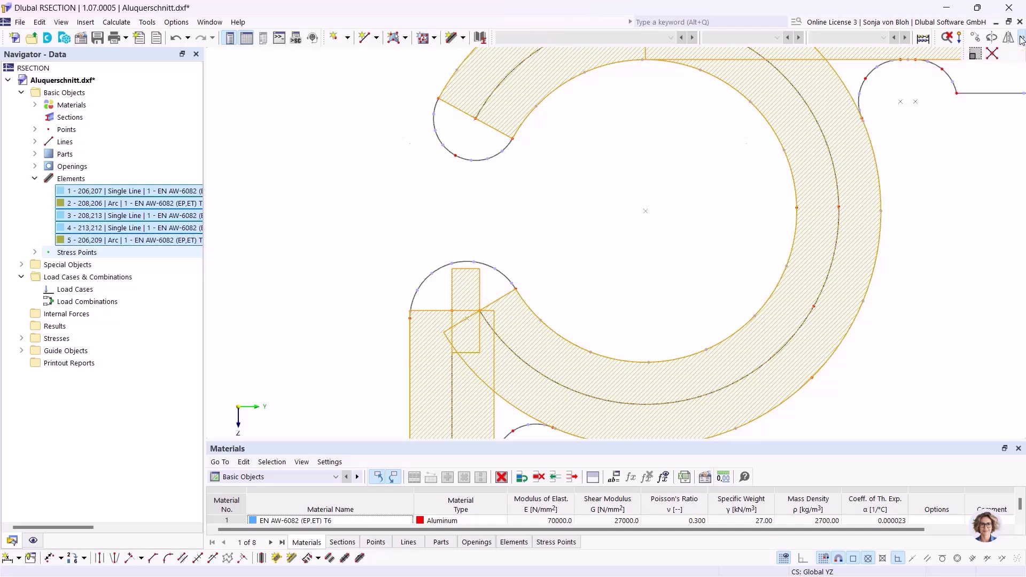
pyautogui.click(1009, 38)
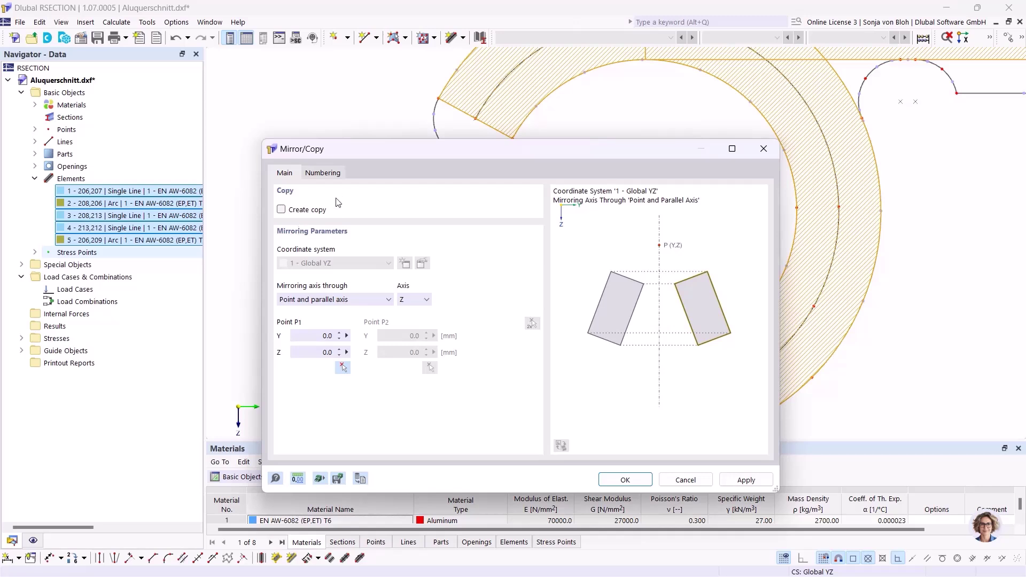
pyautogui.click(281, 209)
pyautogui.click(625, 480)
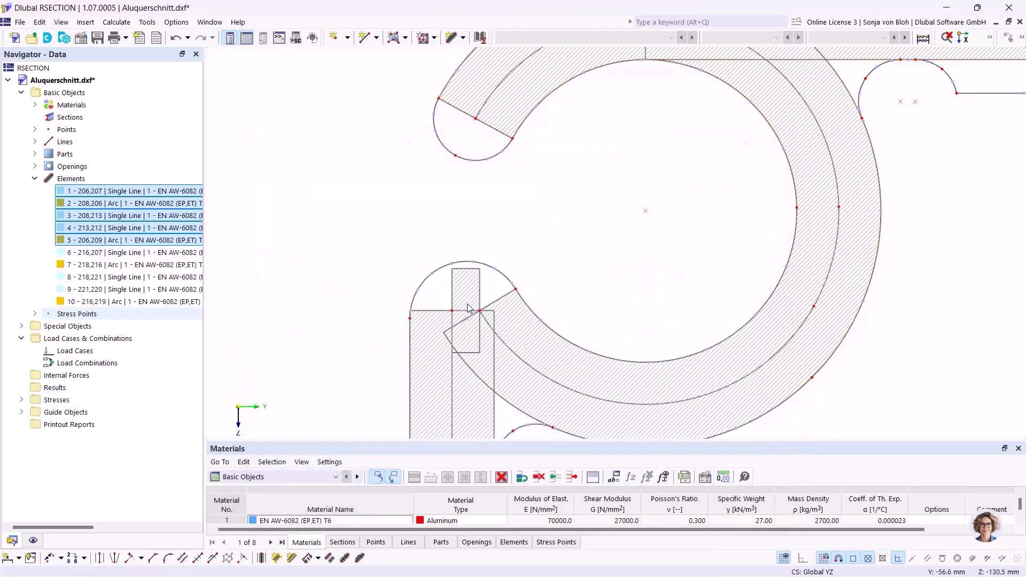
# - Mirror all ten elements as a copy about the axis parallel to Y through Y 0.0, Z 0.0 mm
pyautogui.scroll(-4, 504, 291)
pyautogui.scroll(-2, 534, 332)
pyautogui.moveTo(563, 371); pyautogui.dragTo(479, 184, button='middle')
pyautogui.scroll(-1, 478, 182)
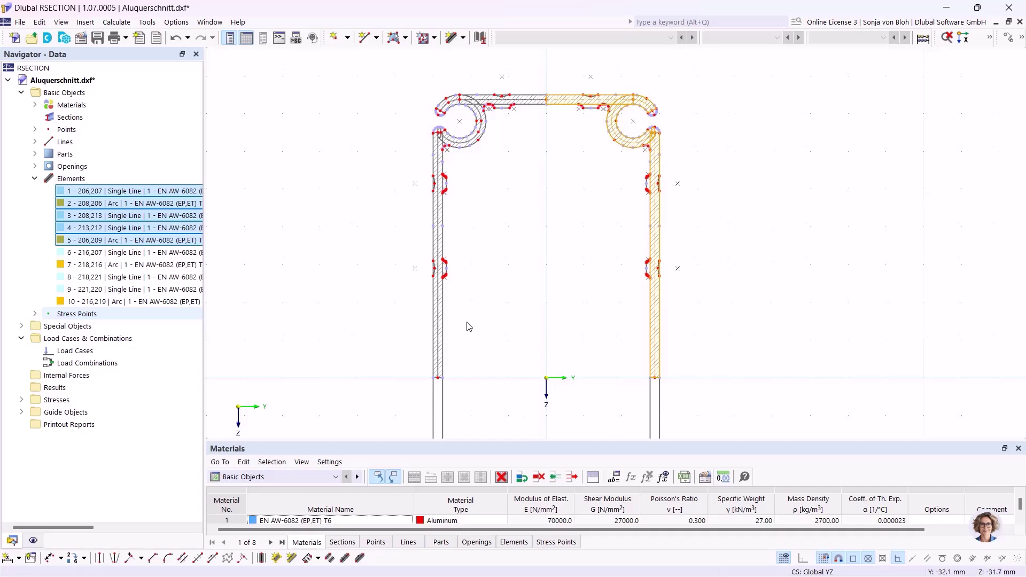
pyautogui.moveTo(438, 360); pyautogui.dragTo(433, 237, button='middle')
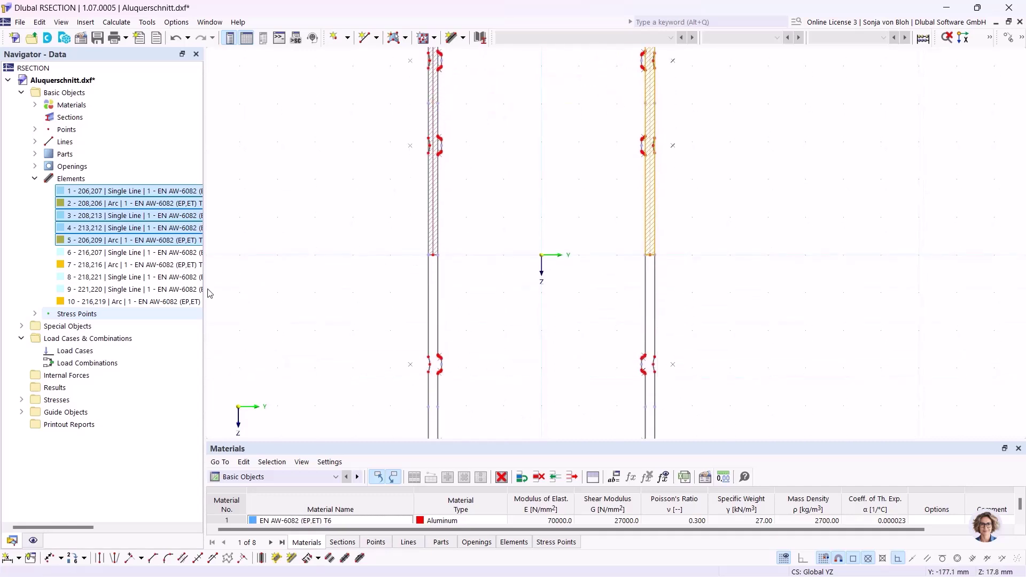
pyautogui.keyDown('shift'); pyautogui.click(134, 302); pyautogui.keyUp('shift')
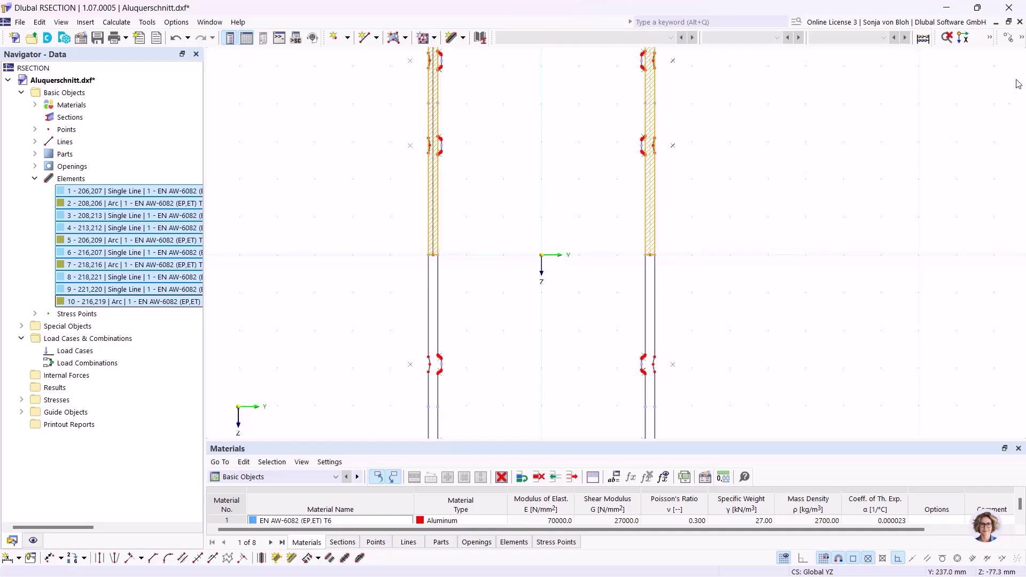
pyautogui.click(1023, 40)
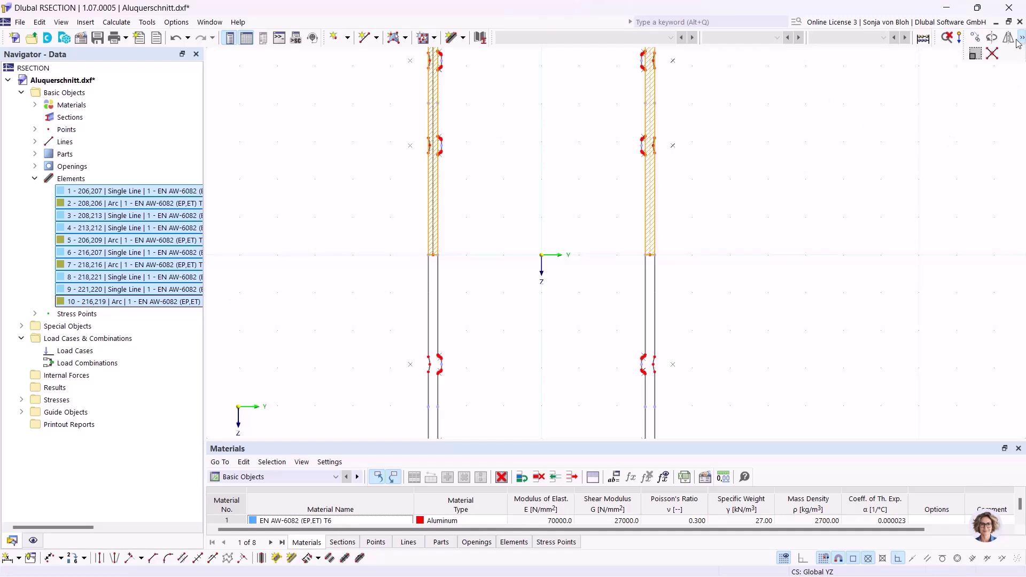
pyautogui.click(1009, 38)
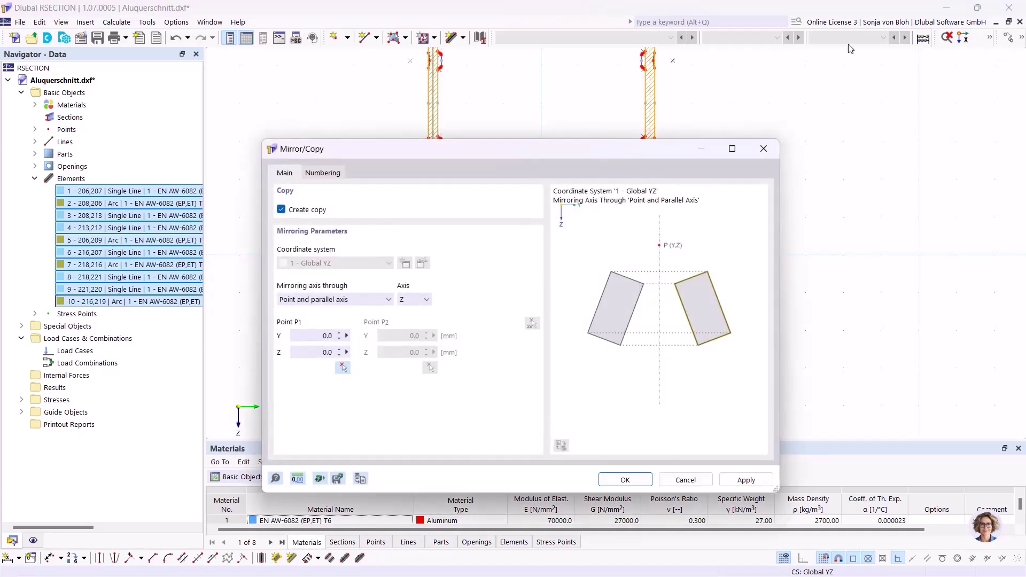
pyautogui.click(425, 300)
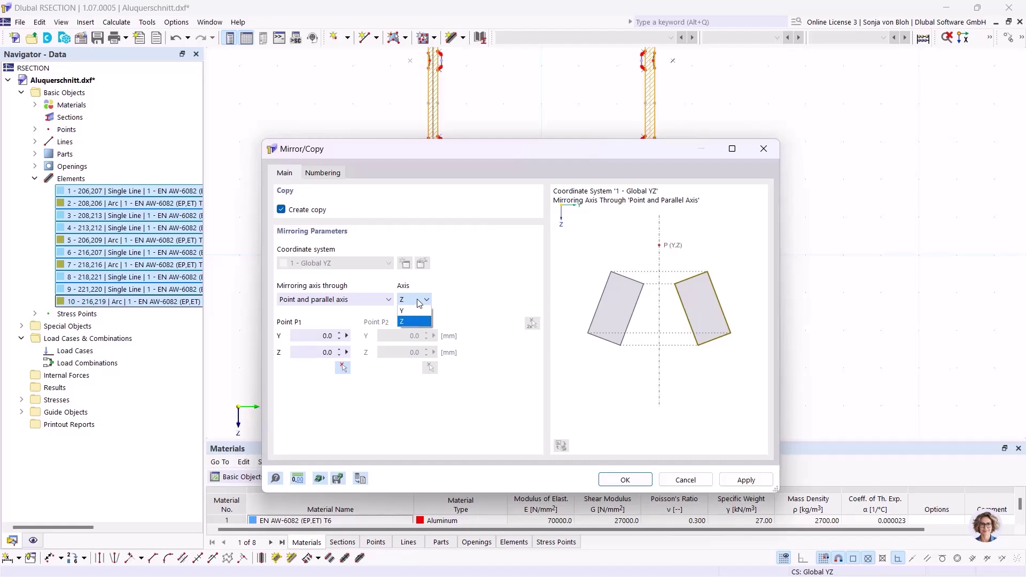
pyautogui.click(410, 309)
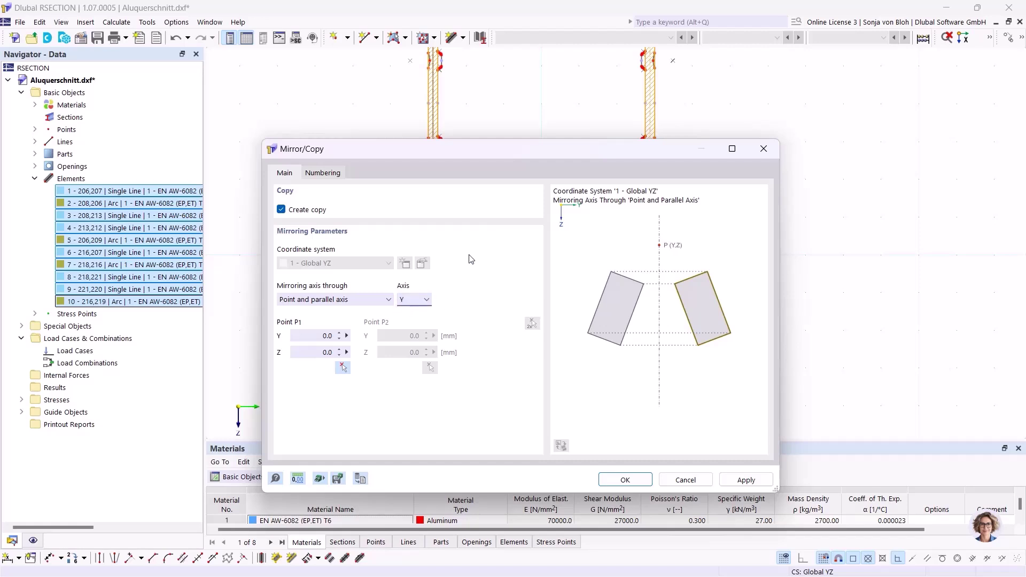
pyautogui.click(614, 480)
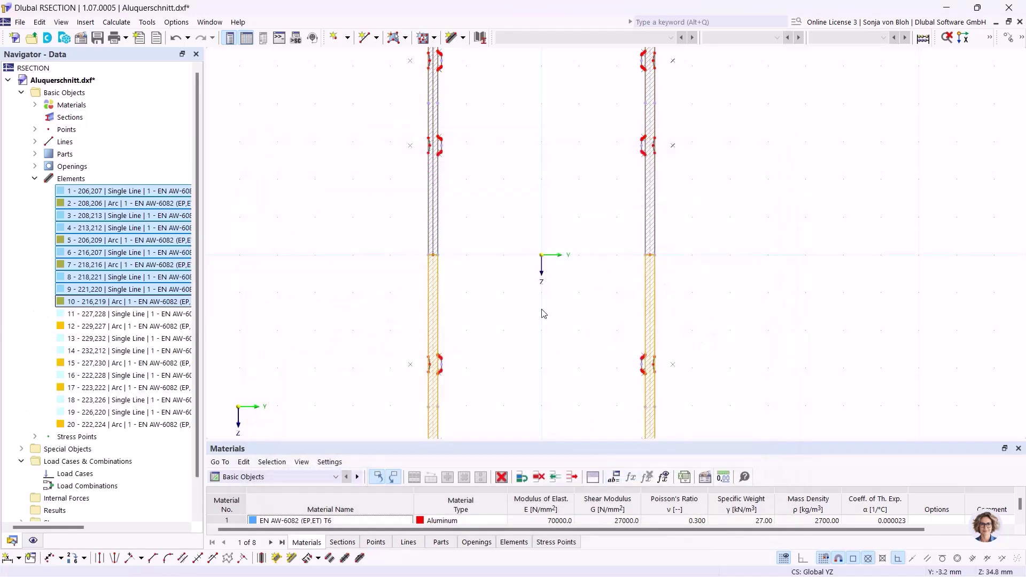
pyautogui.scroll(-2, 542, 289)
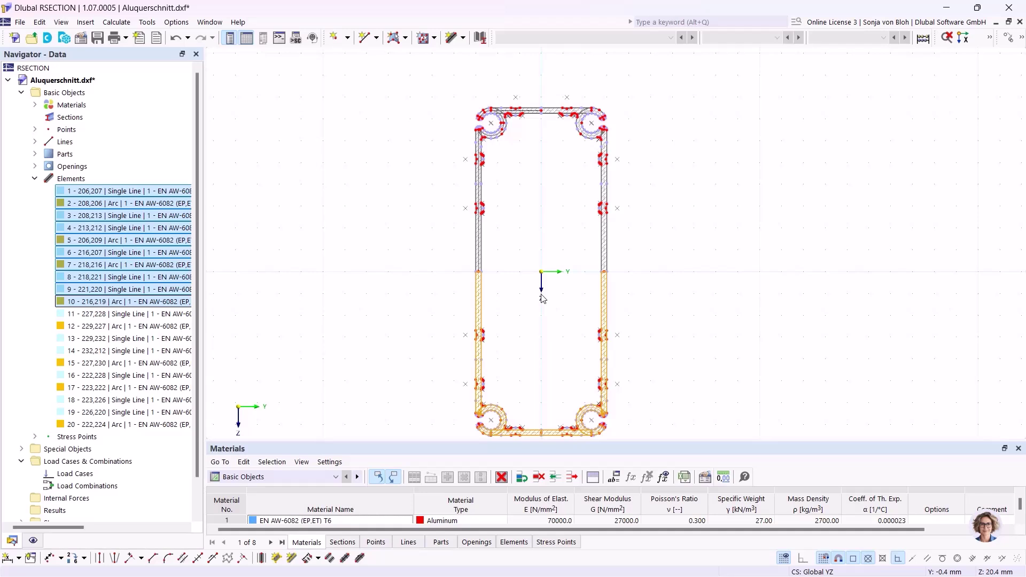
# - Start a new section and choose the thin-walled parametric rectangular hollow section from the section library
pyautogui.rightClick(83, 121)
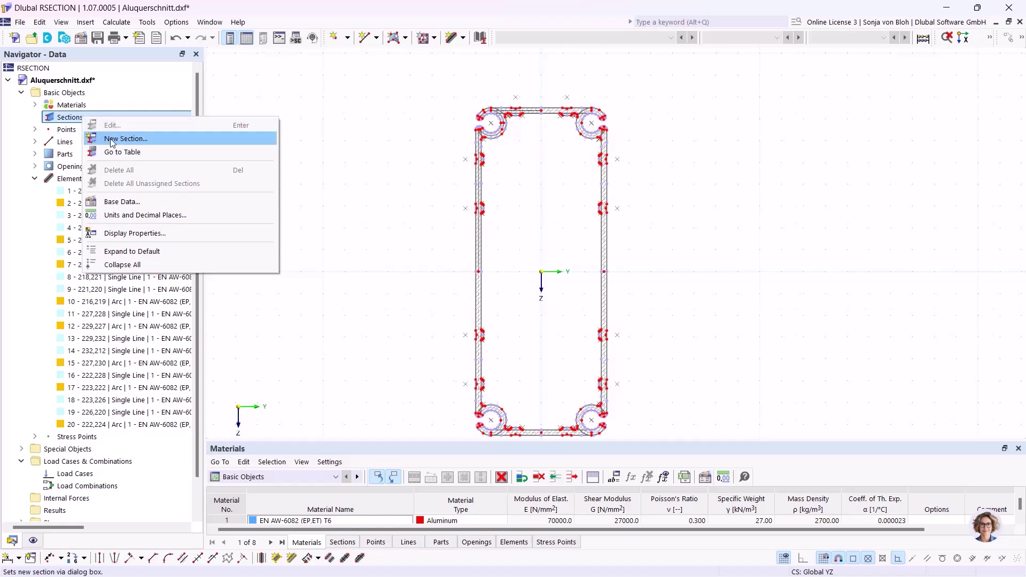
pyautogui.click(127, 142)
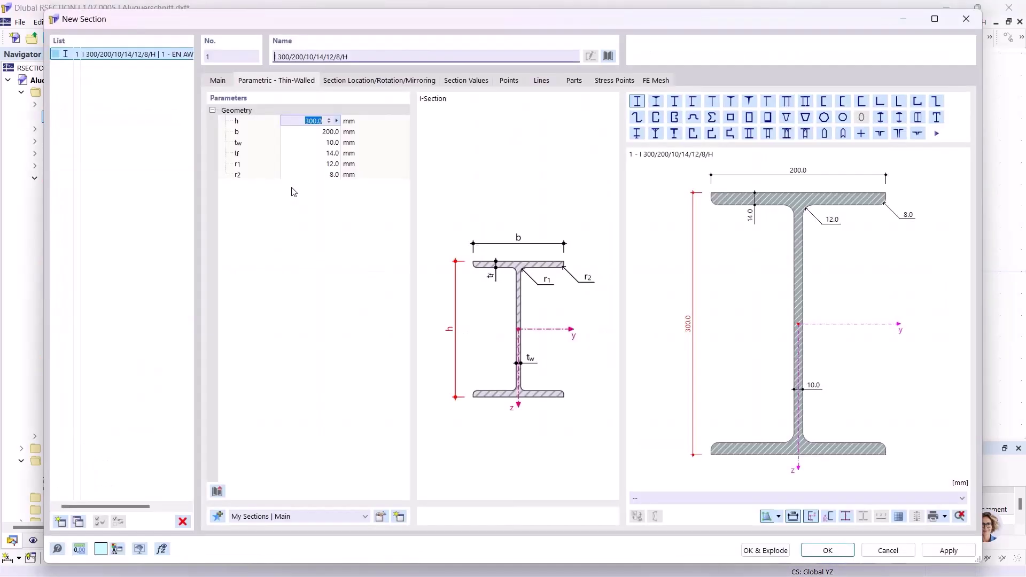
pyautogui.click(608, 57)
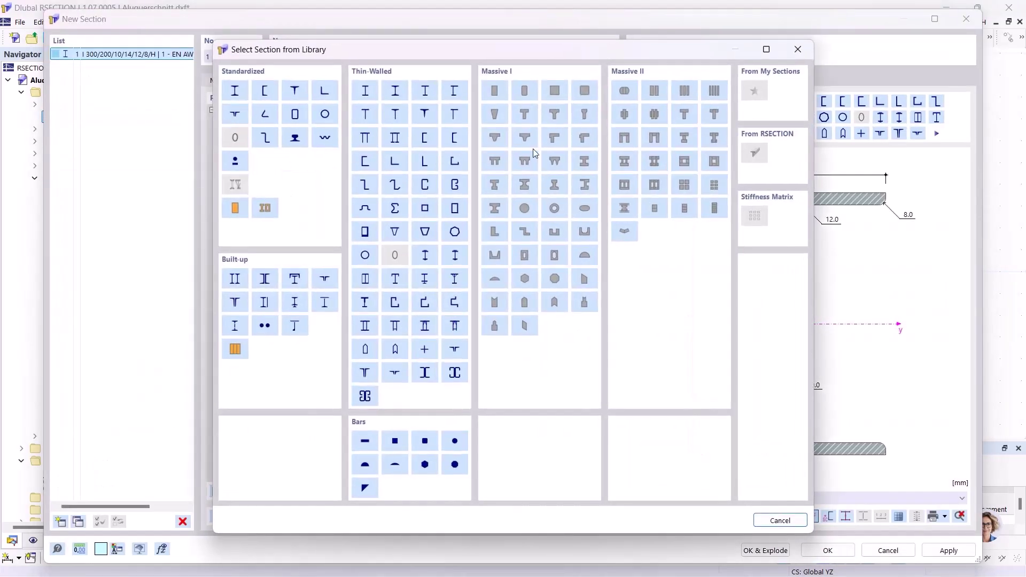
pyautogui.click(454, 208)
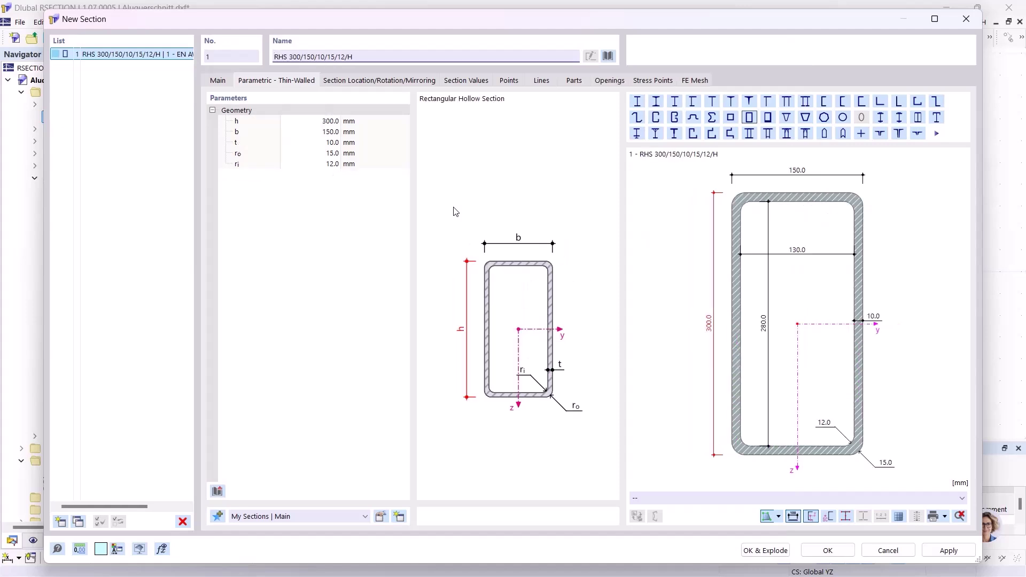
# - Set the manufacturing type of the rectangular hollow section to Welded
pyautogui.click(217, 81)
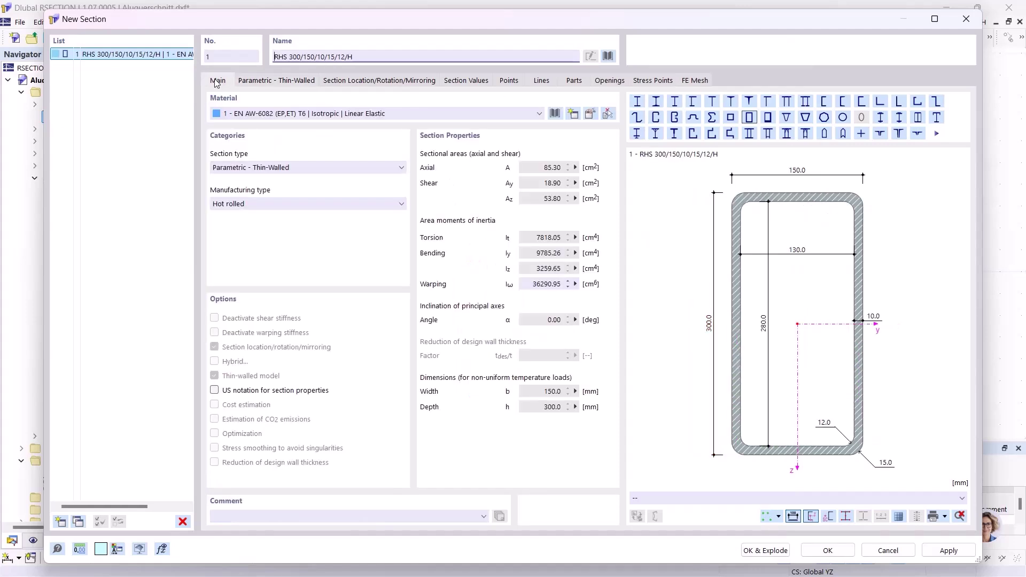
pyautogui.click(276, 205)
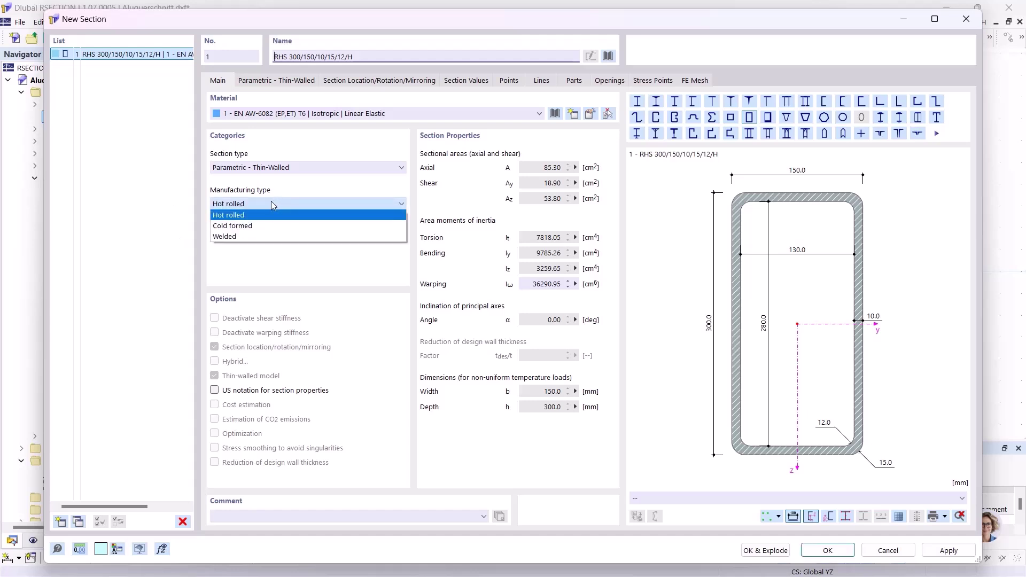
pyautogui.click(276, 211)
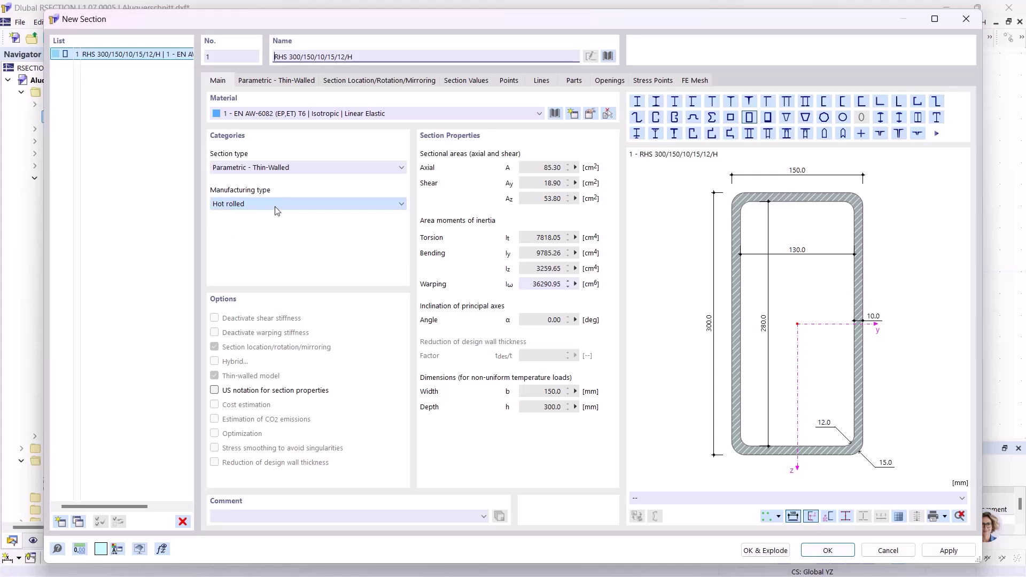
pyautogui.scroll(-2, 277, 210)
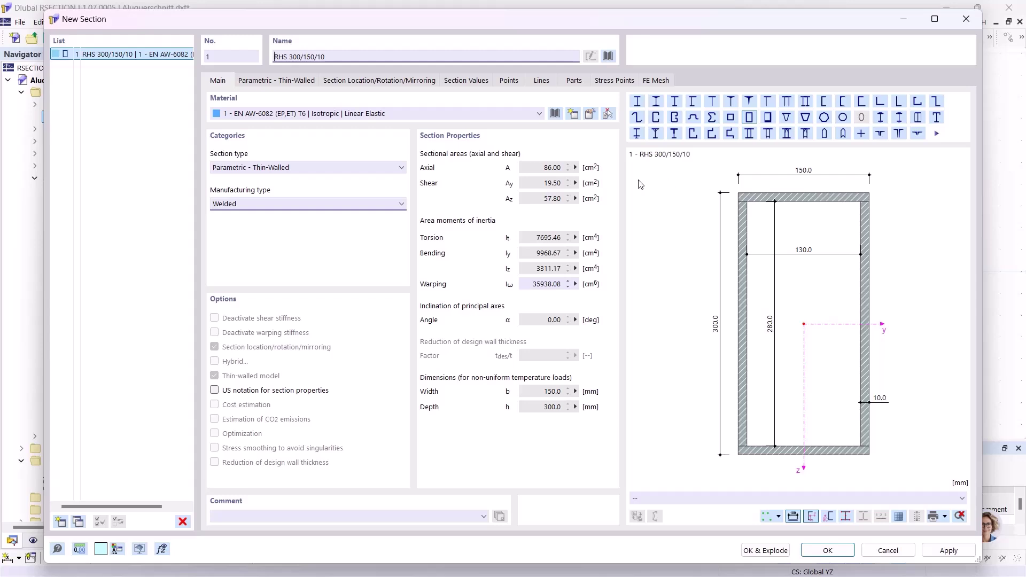
# - Assign the hollow section a new S235 steel material from the library, using the European Union series to EN 1993-1-1:2005-05
pyautogui.click(574, 114)
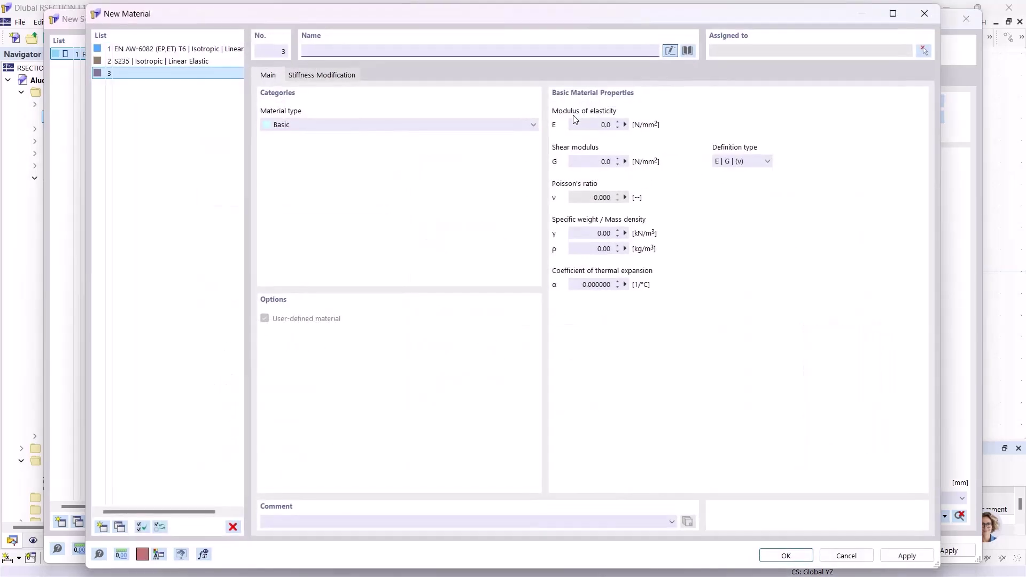
pyautogui.click(688, 51)
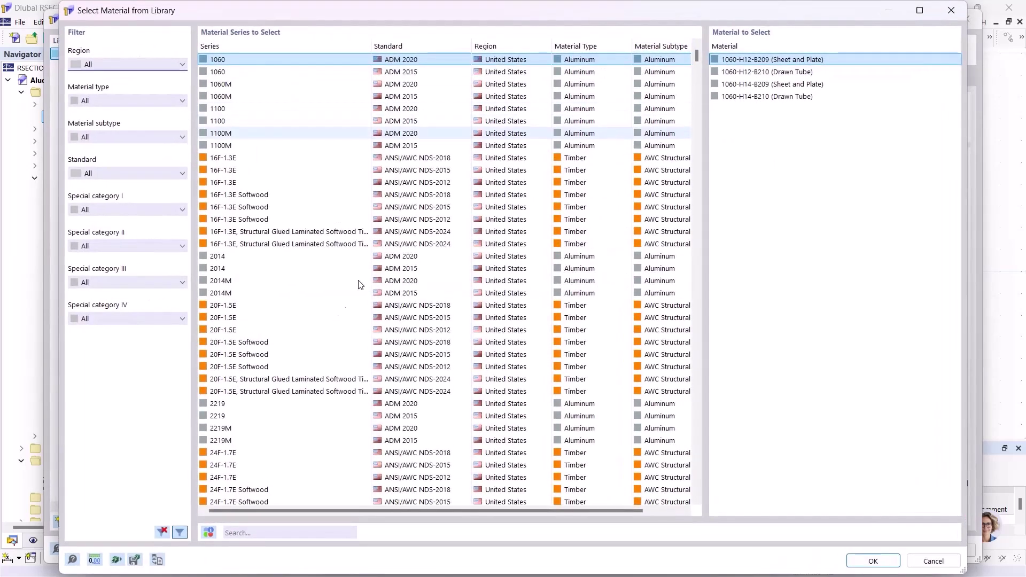
pyautogui.click(247, 532)
pyautogui.write('s235')
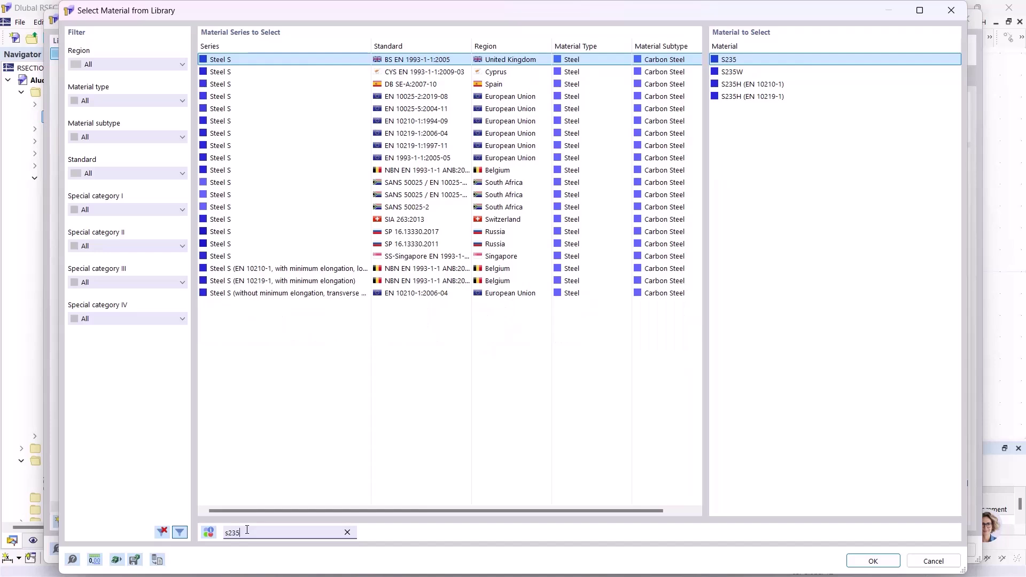
pyautogui.click(414, 160)
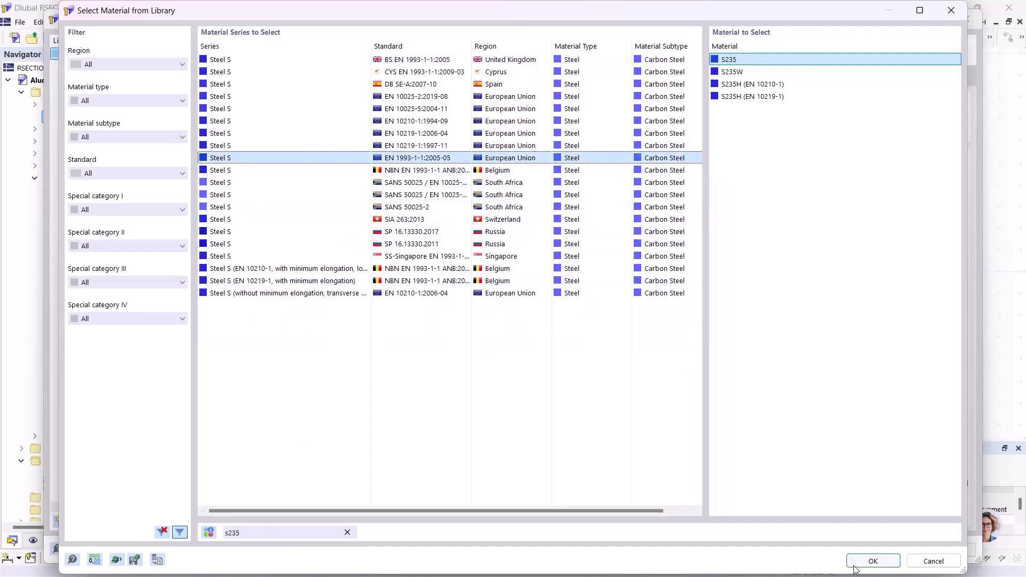
pyautogui.click(872, 561)
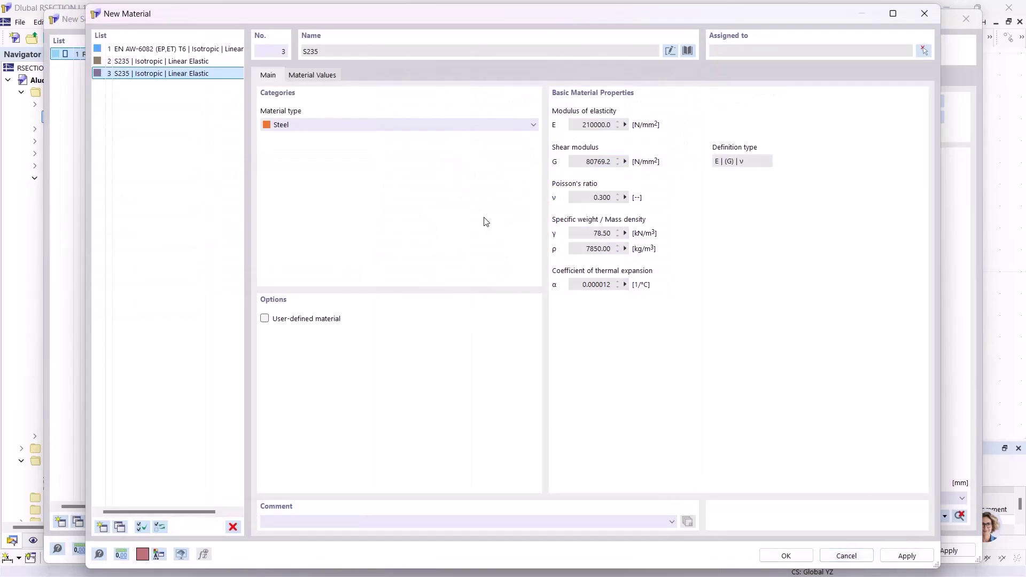
pyautogui.click(786, 557)
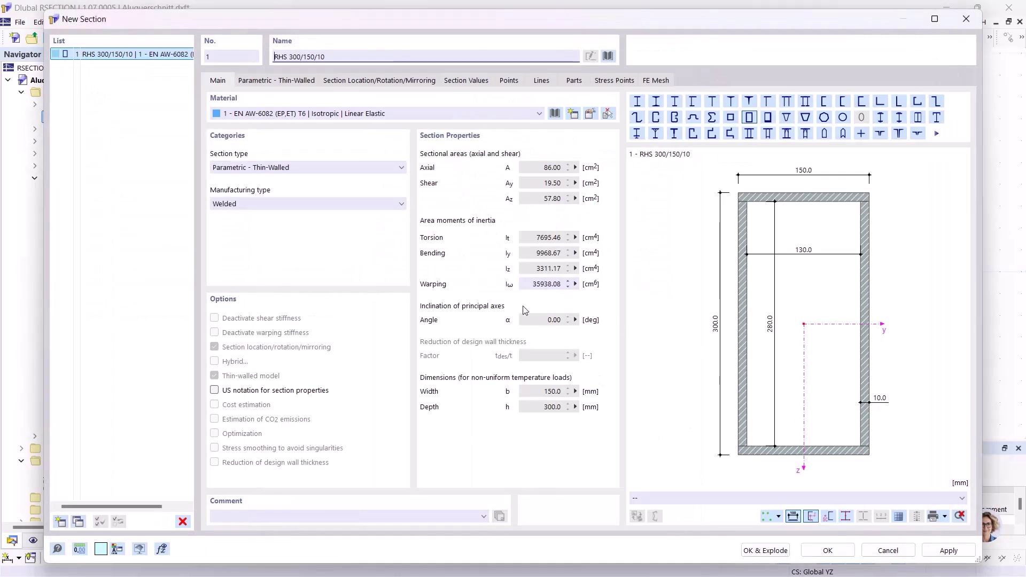
# - Set the hollow section's height to 230 mm, width to 100 mm and thickness to 5 mm, create it at the origin, and dismiss the automatic backup
pyautogui.click(285, 81)
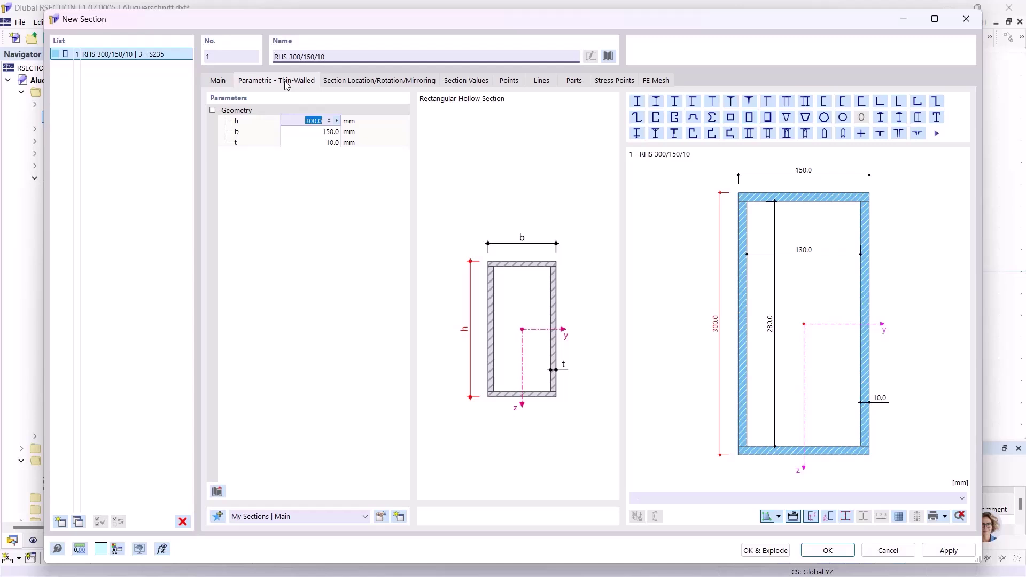
pyautogui.write('230')
pyautogui.click(314, 132)
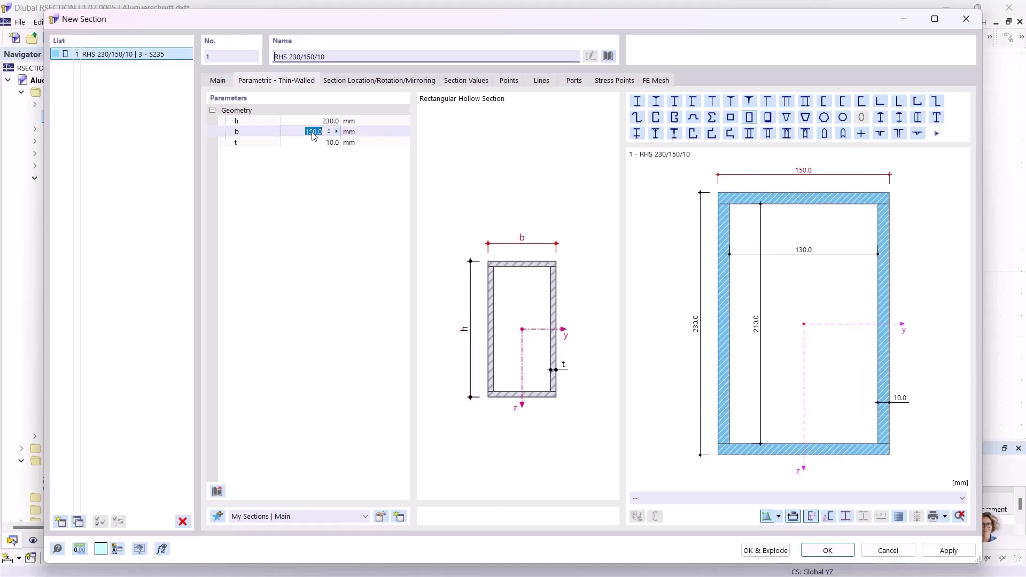
pyautogui.write('100')
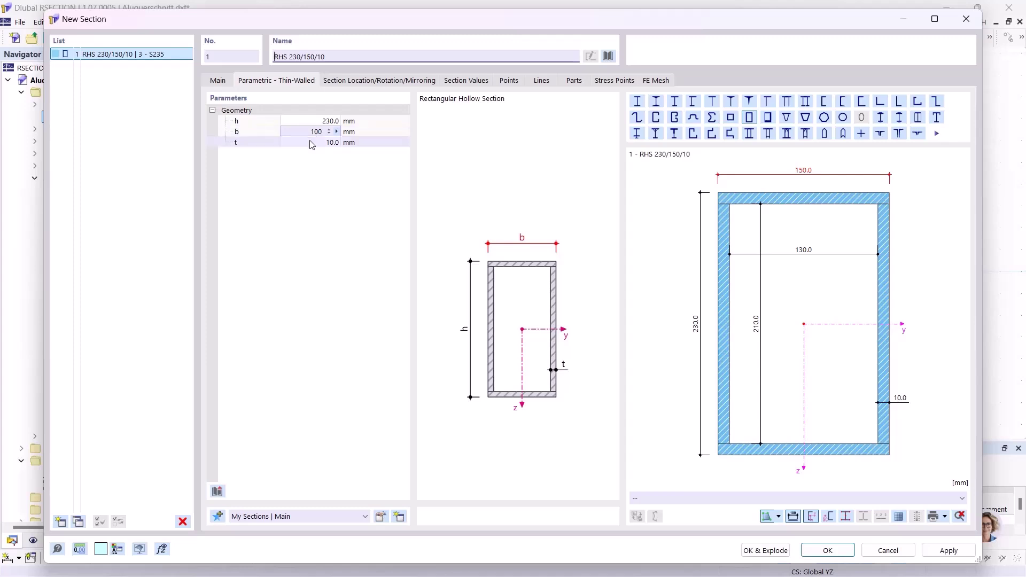
pyautogui.click(311, 143)
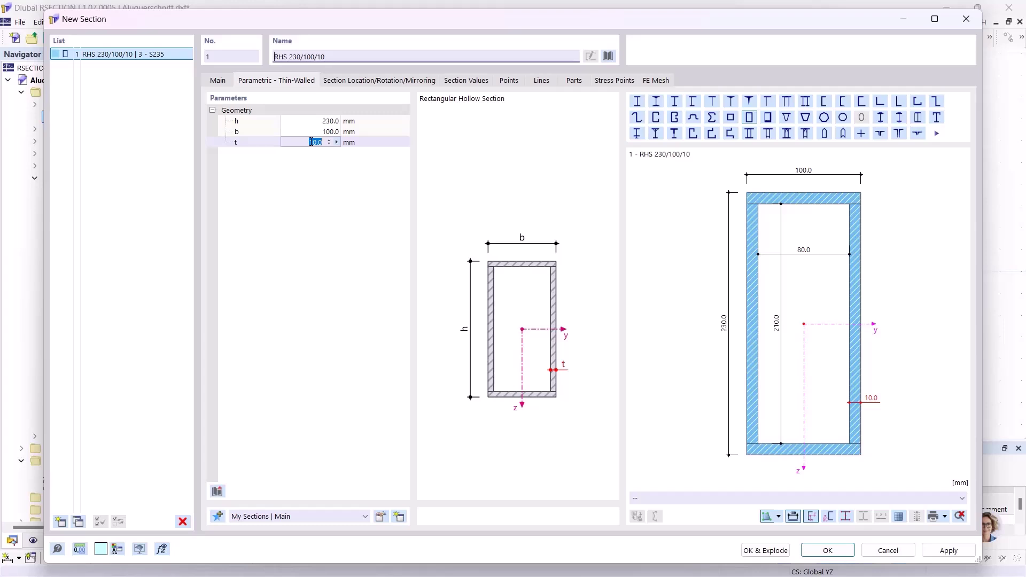
pyautogui.write('5')
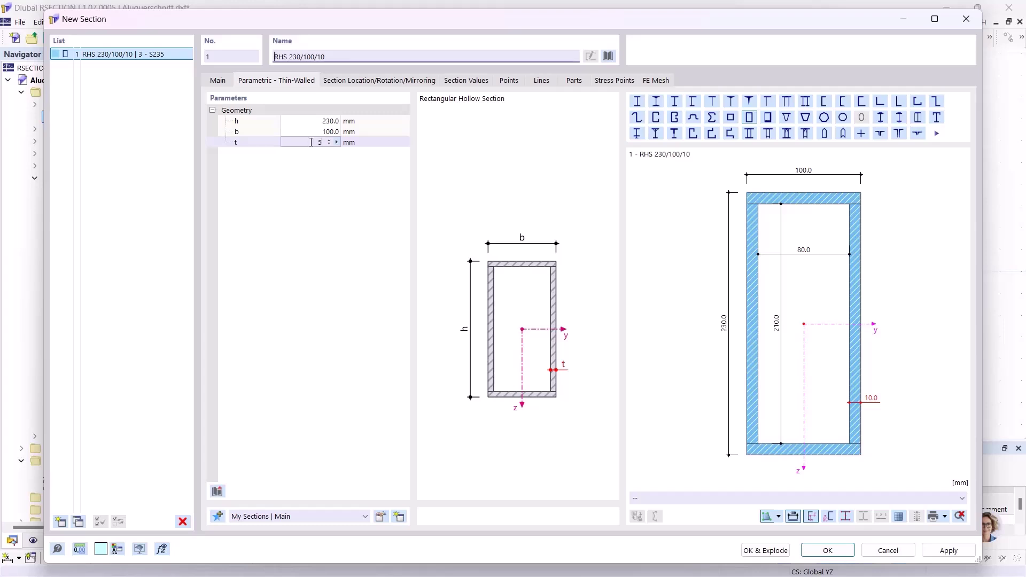
pyautogui.click(343, 84)
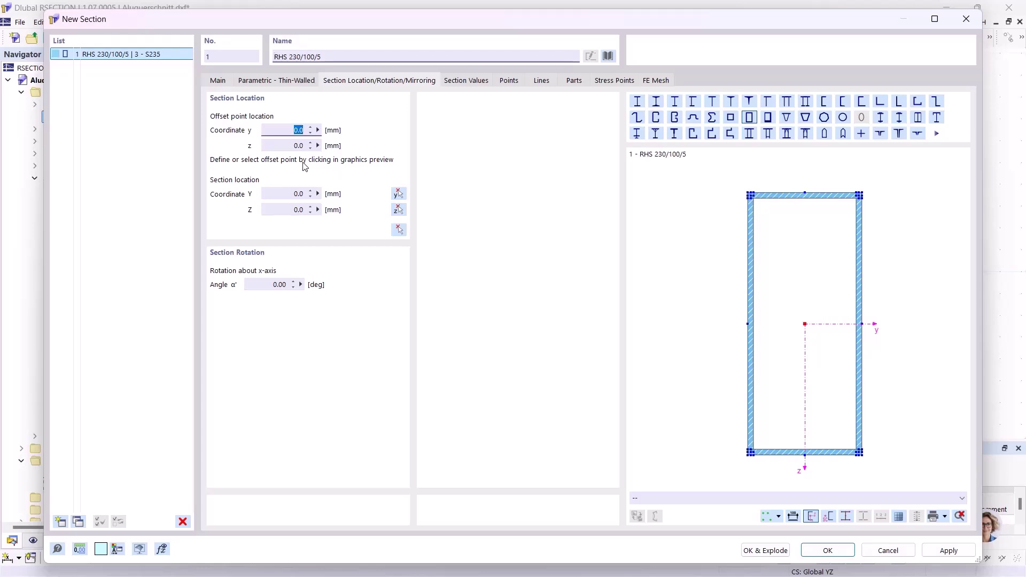
pyautogui.click(832, 551)
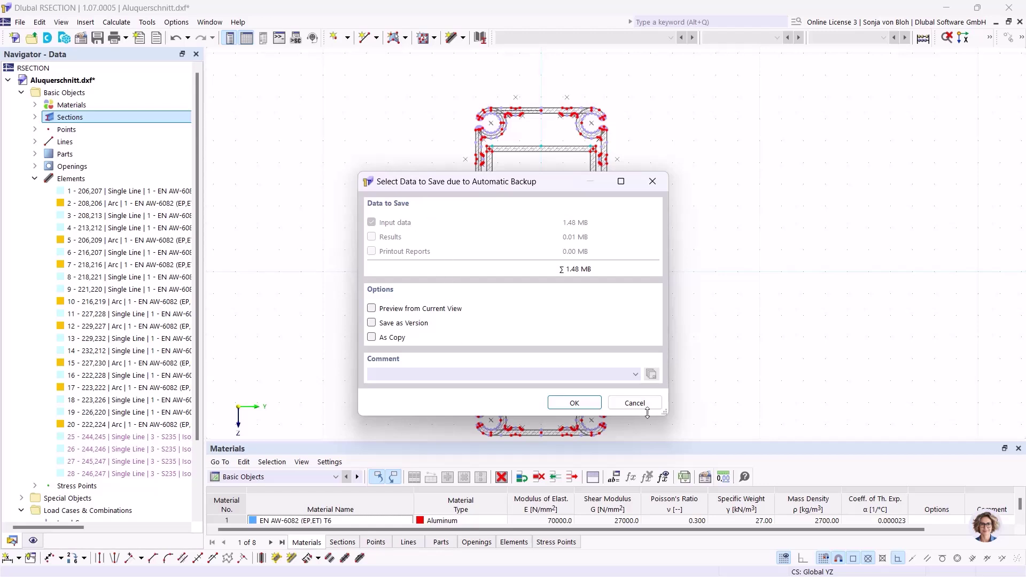
pyautogui.click(621, 405)
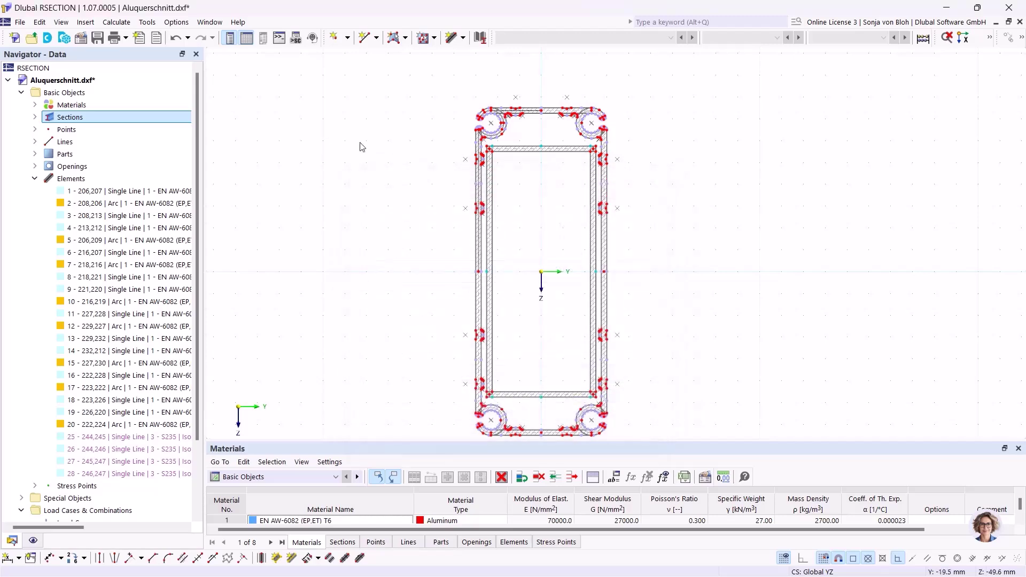
# - Explode the RHS 230/100/5 section into individual elements
pyautogui.click(36, 117)
pyautogui.click(92, 130)
pyautogui.rightClick(92, 131)
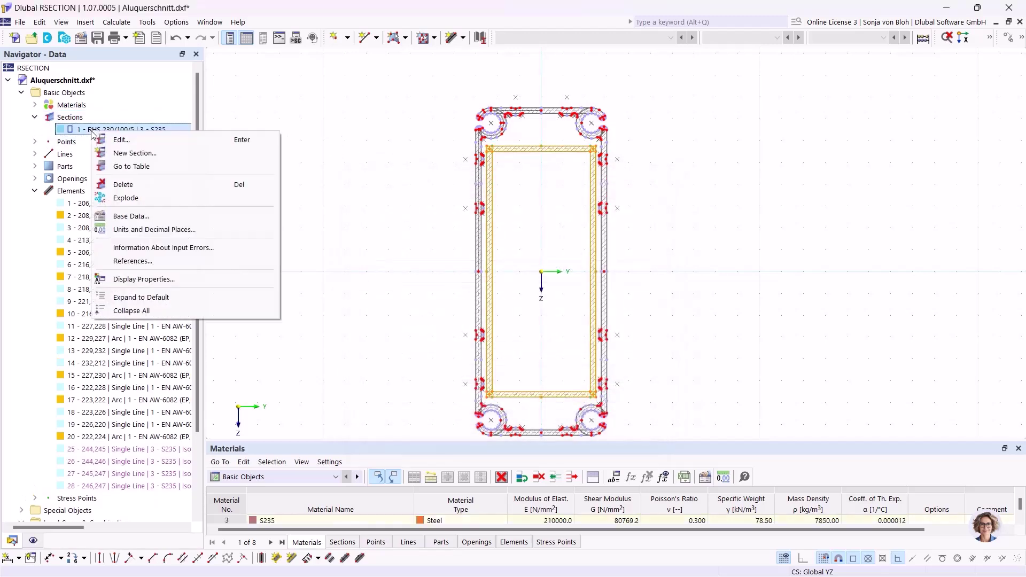
pyautogui.click(123, 198)
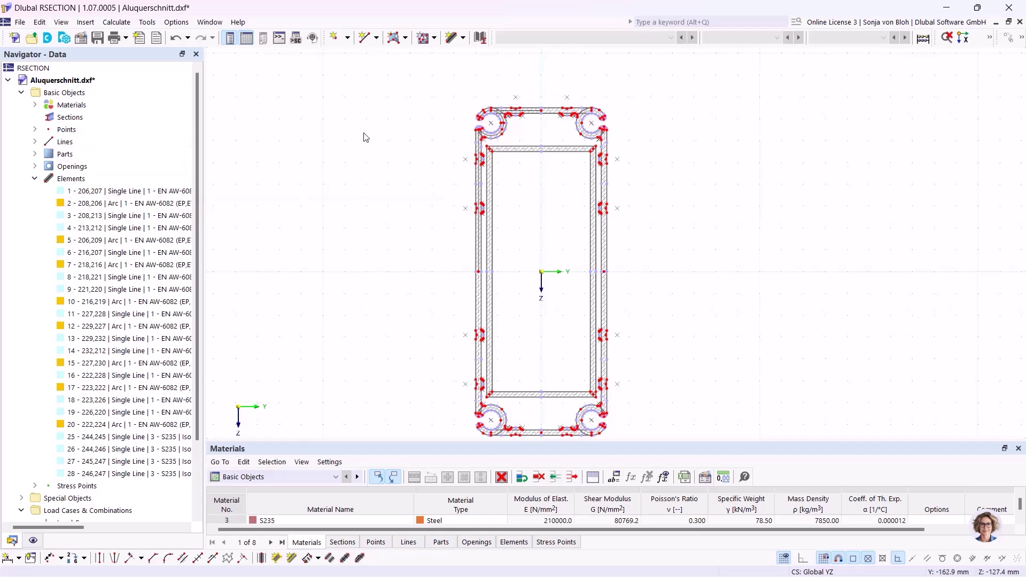
# - Connect the inner and outer walls on the negative Y side at Z 0.0 with a 0 mm thick element of 5 mm shear thickness
pyautogui.click(453, 40)
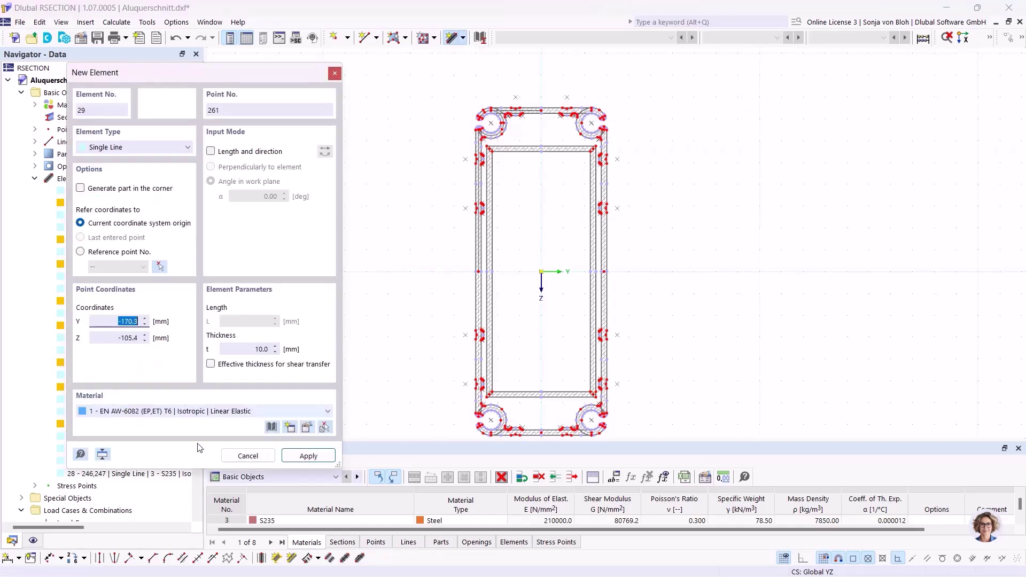
pyautogui.click(288, 357)
pyautogui.write('0')
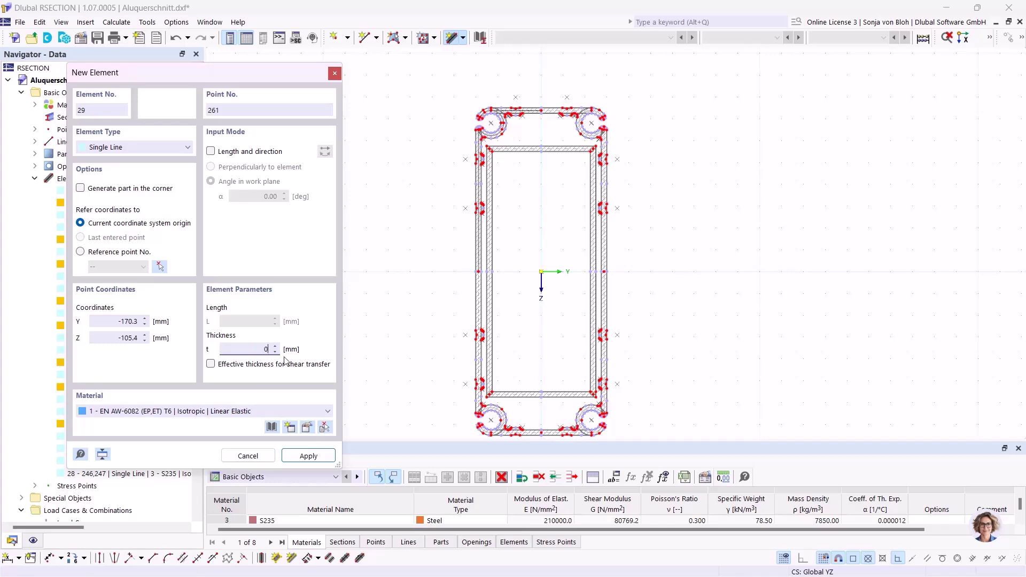
pyautogui.click(212, 365)
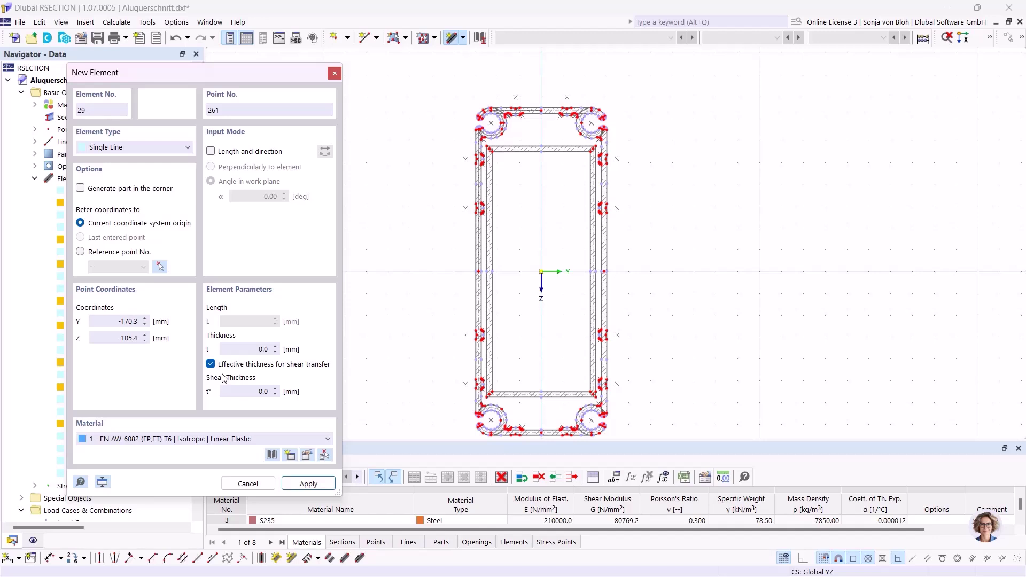
pyautogui.click(243, 392)
pyautogui.write('5')
pyautogui.scroll(5, 484, 274)
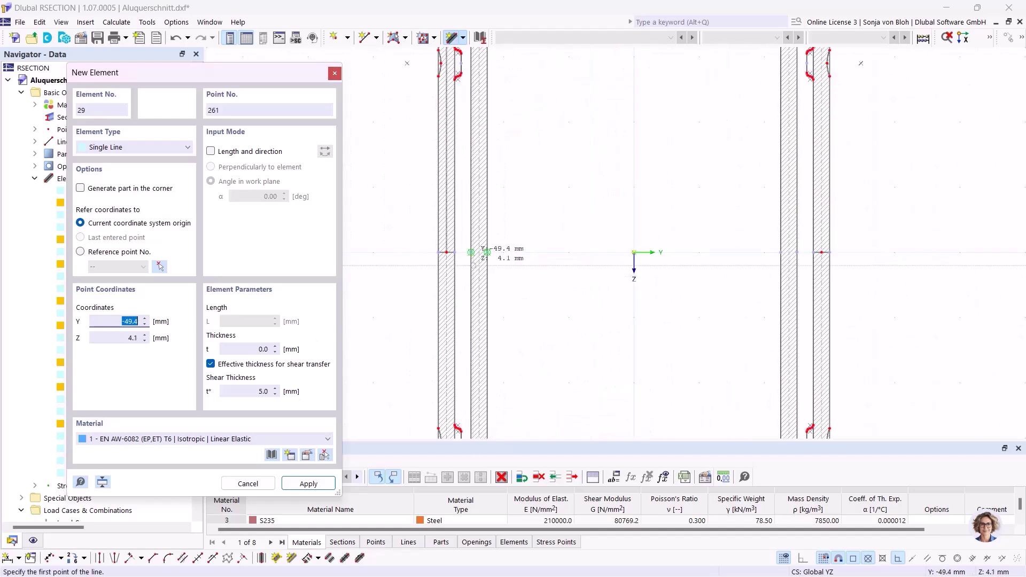
pyautogui.click(485, 238)
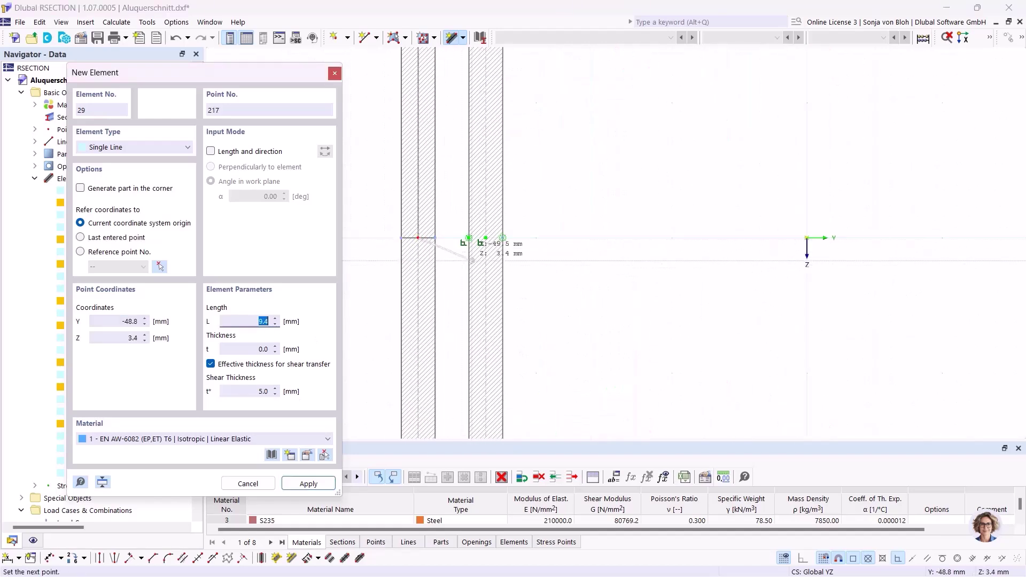
pyautogui.click(418, 238)
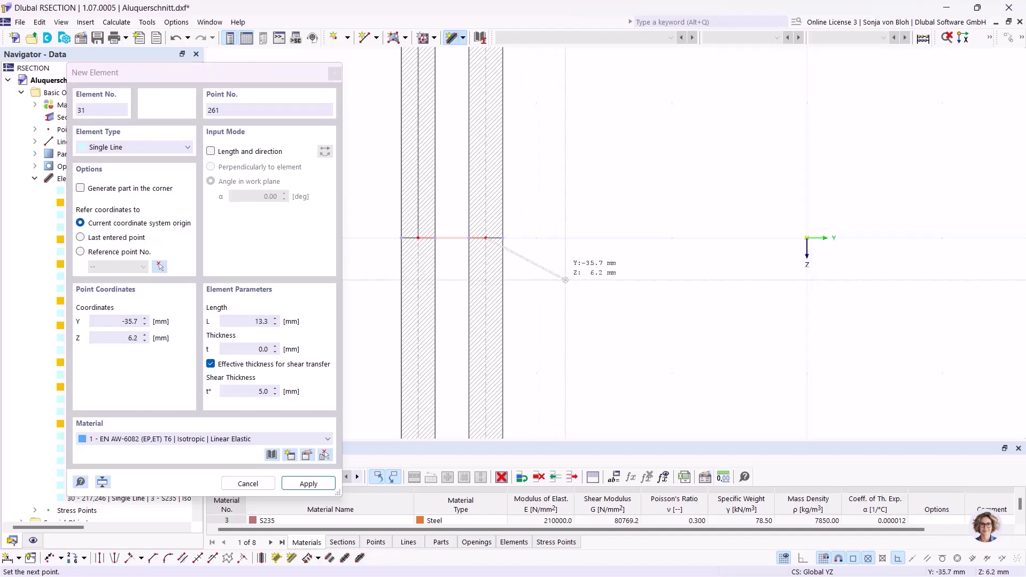
# - Connect the inner and outer walls on the positive Y side at Z 0.0 with the same zero-thickness shear transfer element
pyautogui.scroll(-4, 496, 263)
pyautogui.scroll(2, 626, 285)
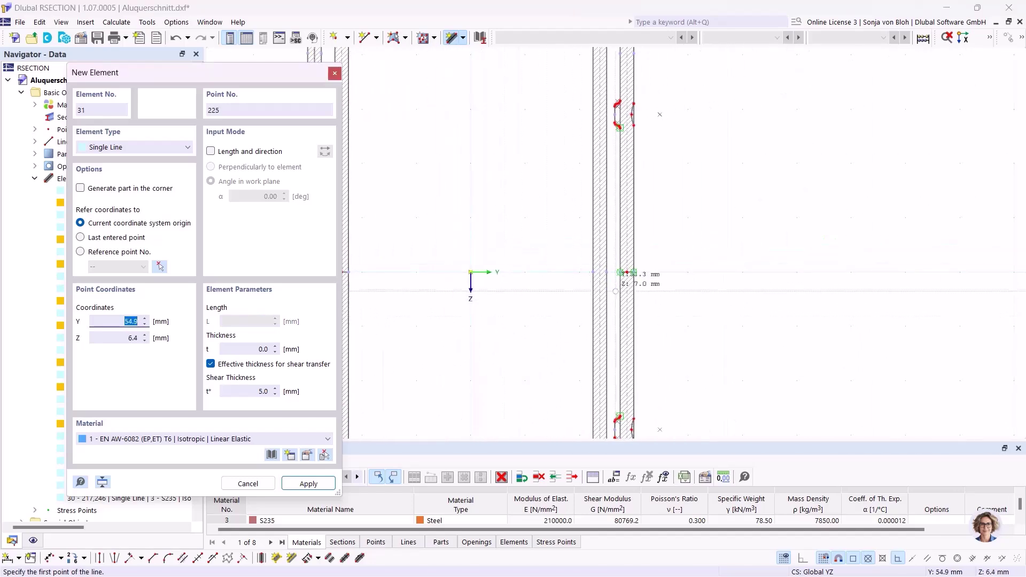
pyautogui.click(598, 265)
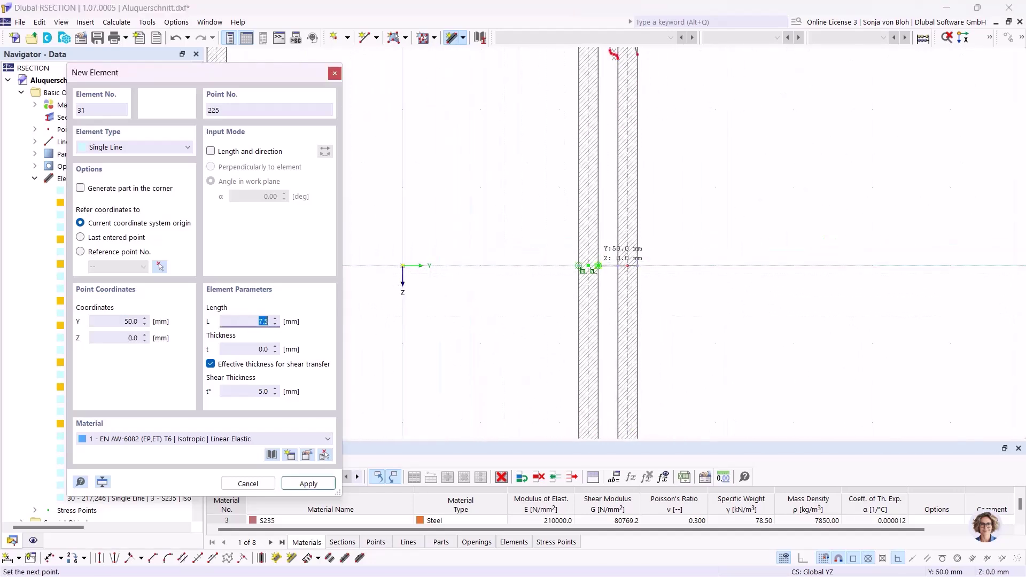
pyautogui.click(628, 266)
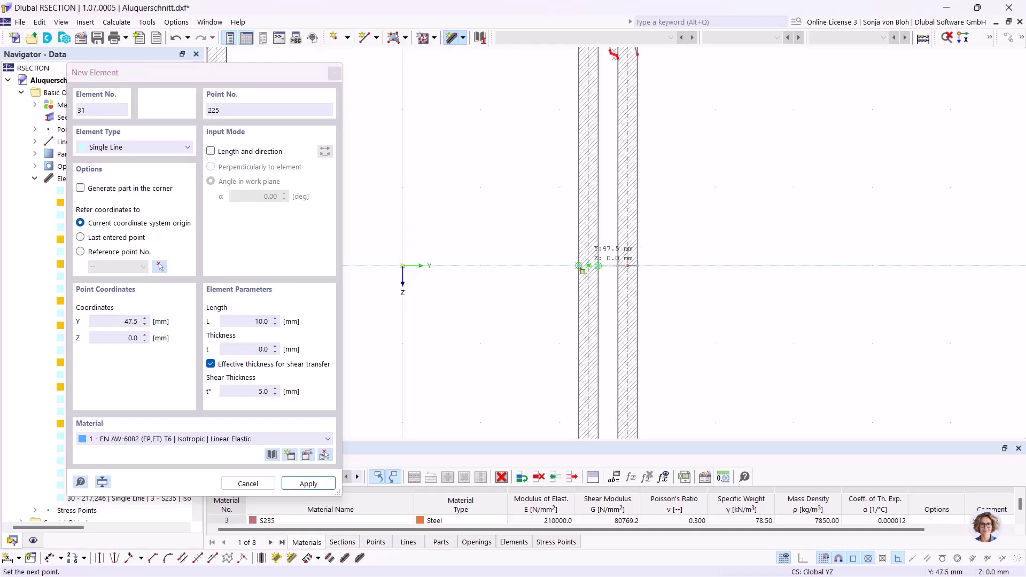
pyautogui.press('Escape')
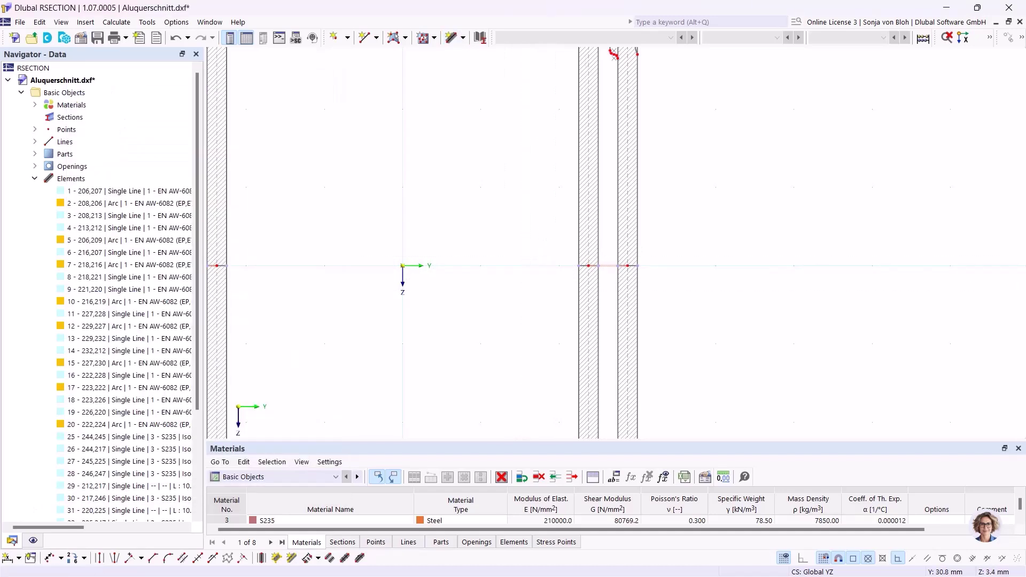
pyautogui.scroll(-2, 529, 276)
pyautogui.scroll(-3, 529, 276)
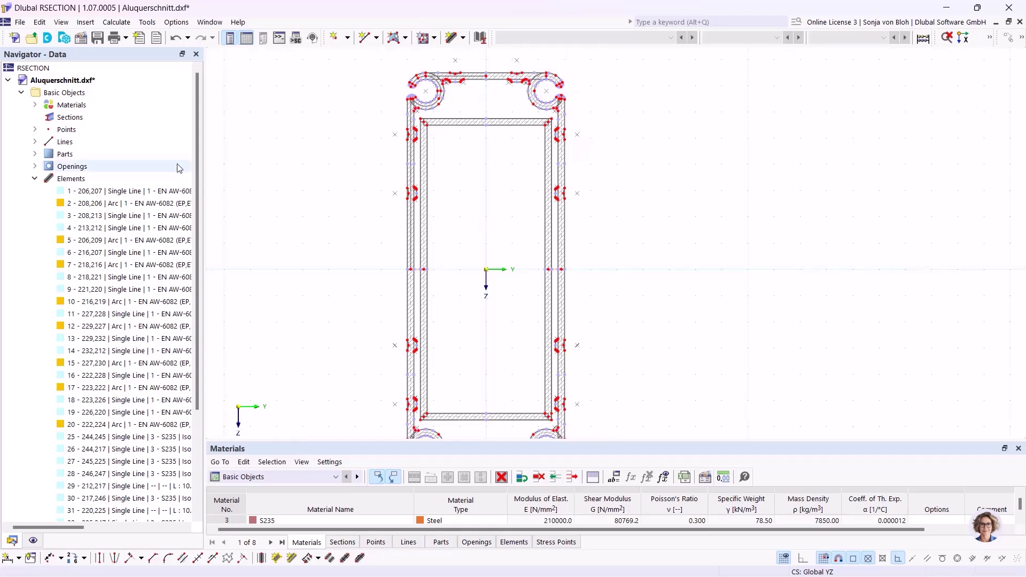
# - Change the model's analysis method to Thin-Walled Analysis and calculate the section properties
pyautogui.rightClick(83, 94)
pyautogui.click(111, 101)
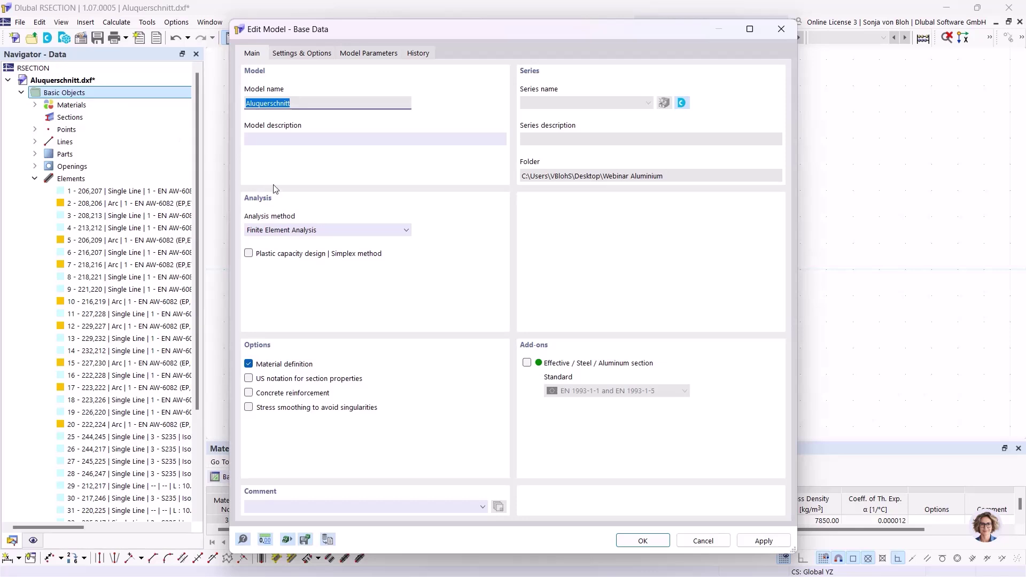
pyautogui.click(280, 235)
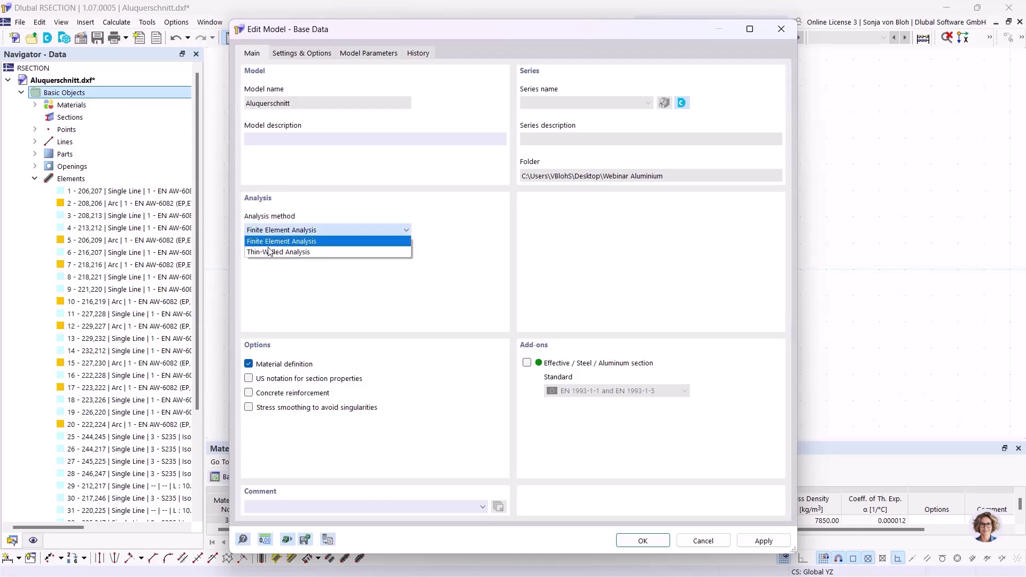
pyautogui.click(270, 253)
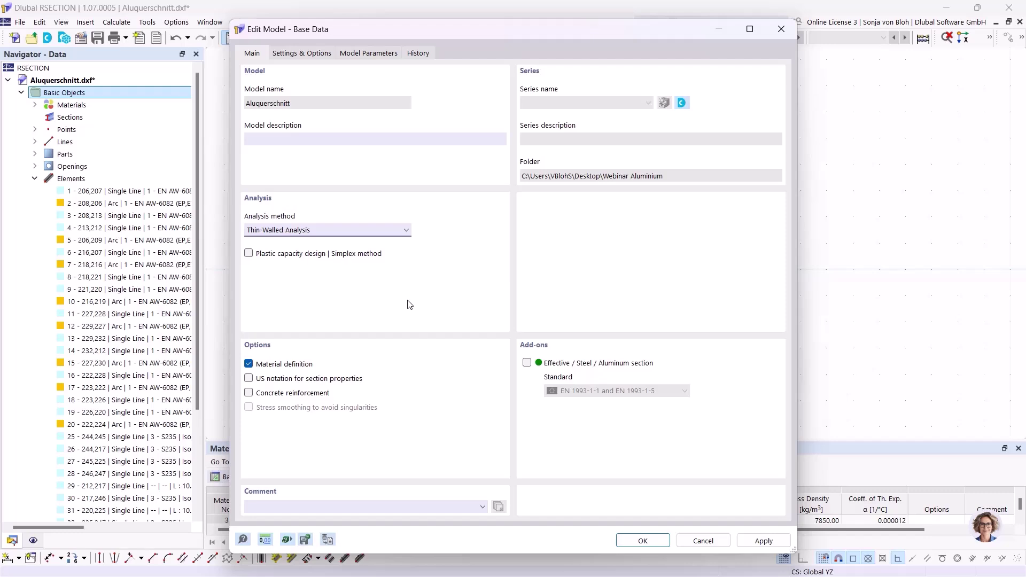
pyautogui.click(636, 543)
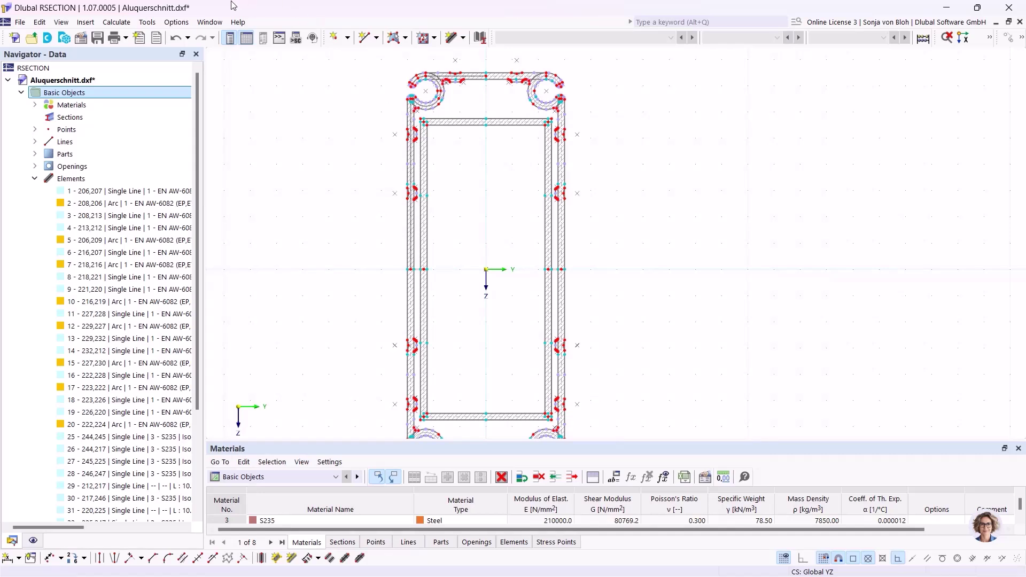
pyautogui.click(117, 22)
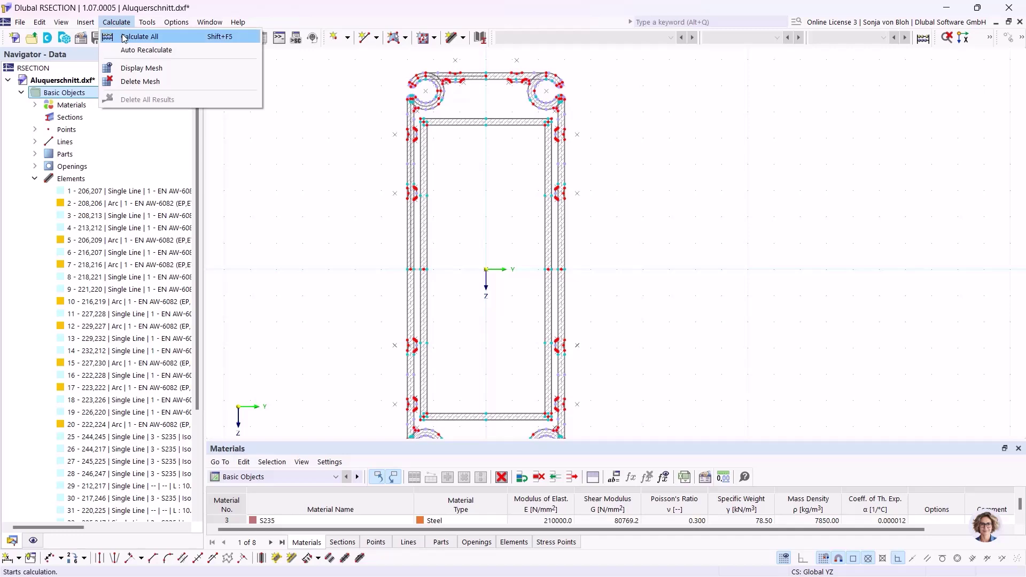
pyautogui.click(128, 36)
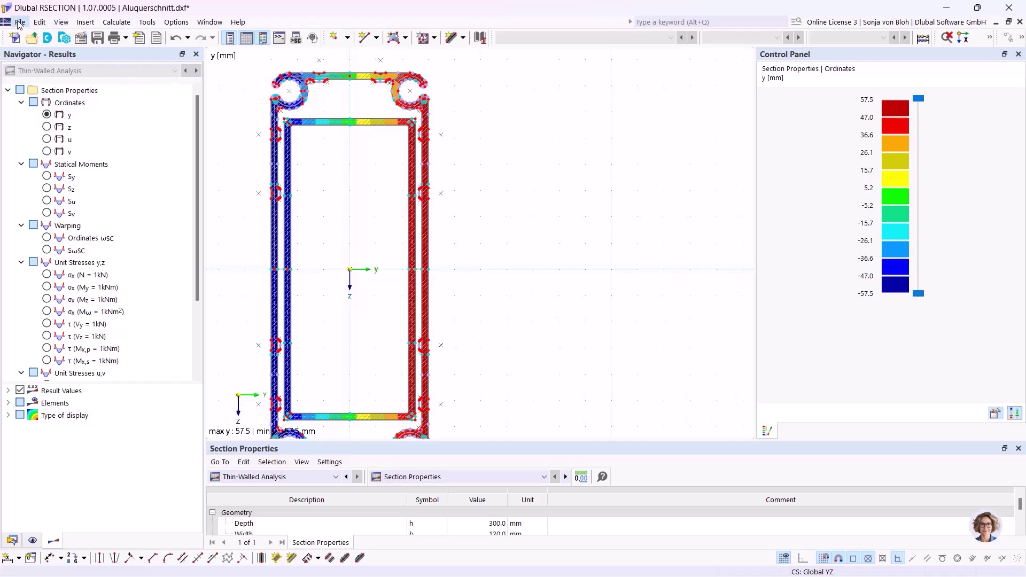
# - Save the calculated model as Reinforded AluSection in the Webinar Aluminium folder and close it
pyautogui.click(100, 39)
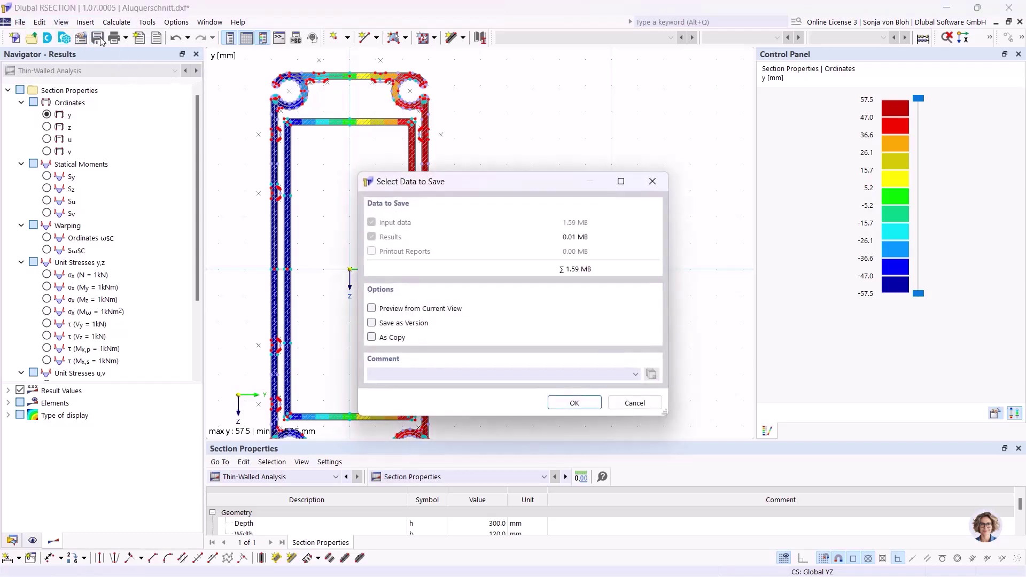
pyautogui.click(574, 403)
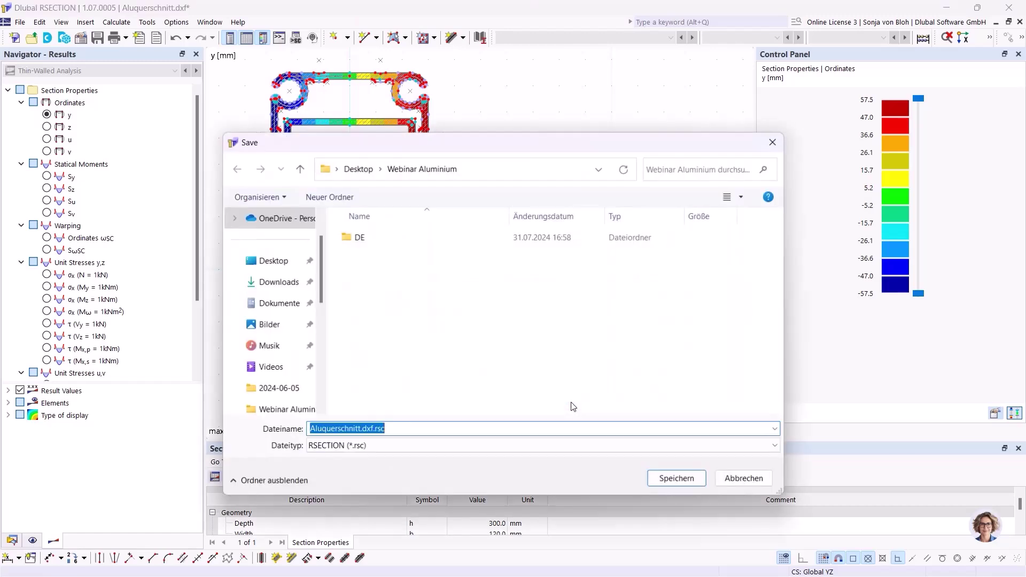
pyautogui.click(373, 430)
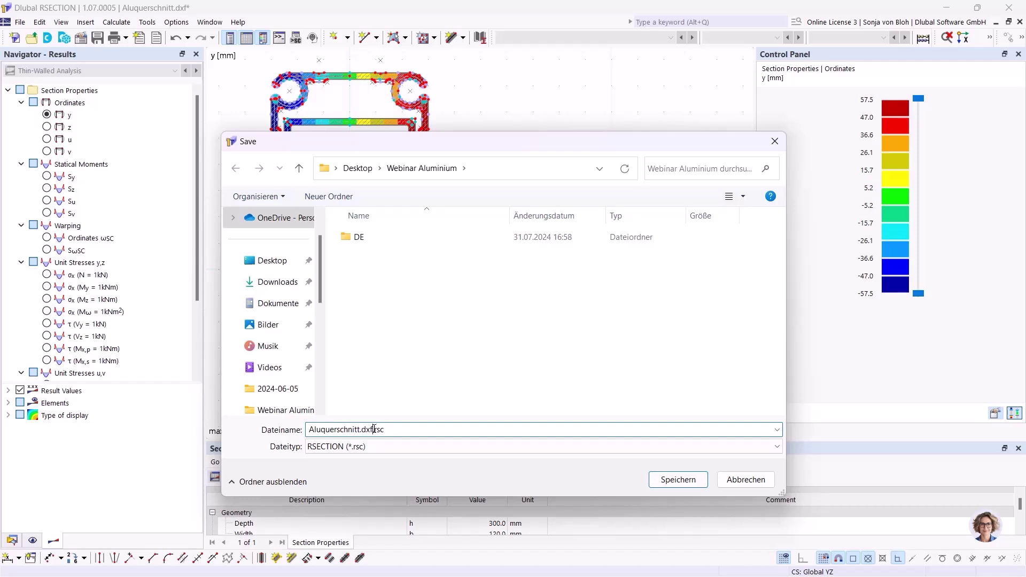
pyautogui.moveTo(394, 432); pyautogui.dragTo(217, 414)
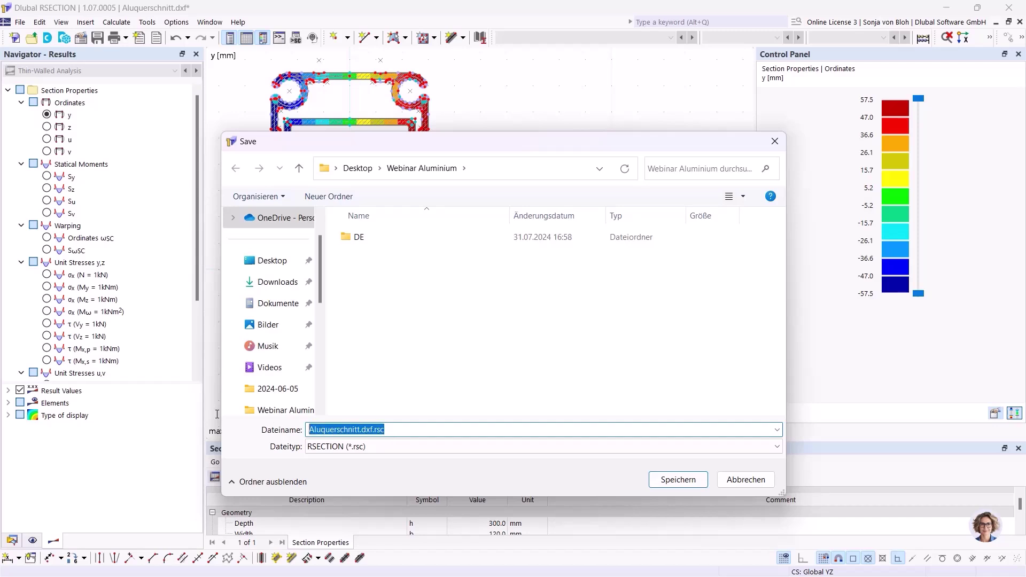
pyautogui.write('Rein')
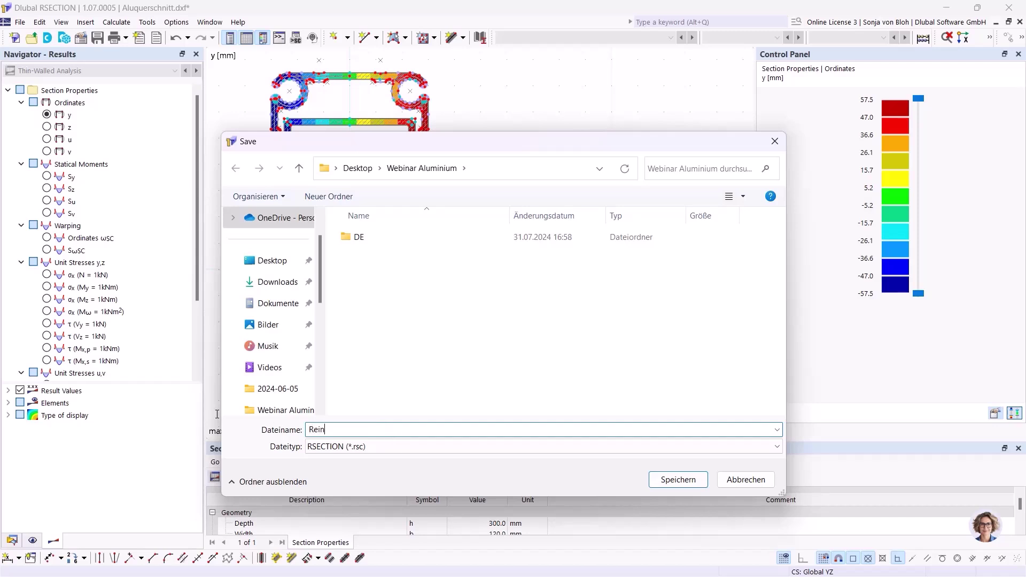
pyautogui.write('forded AluSection')
pyautogui.click(683, 481)
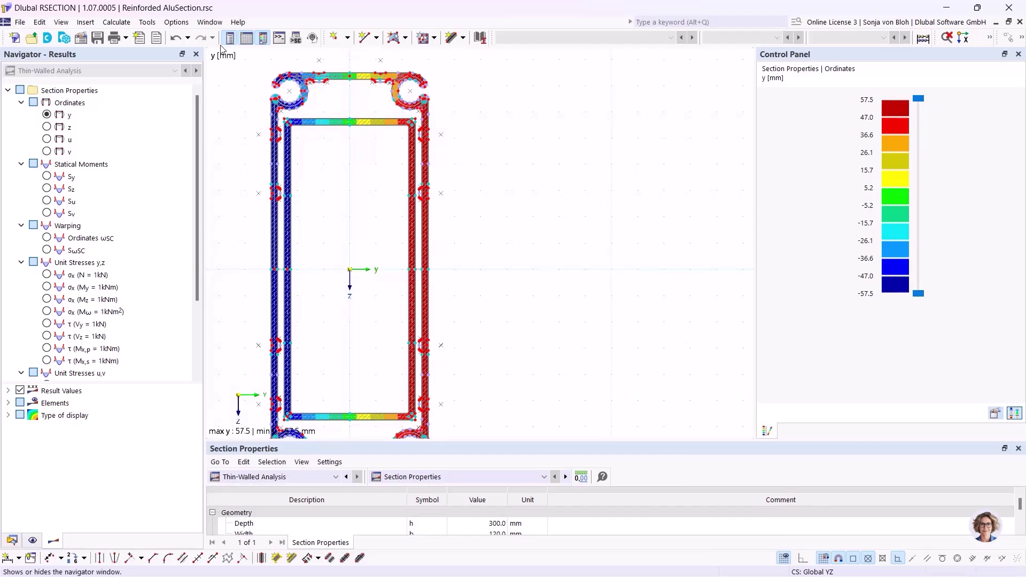
pyautogui.click(20, 22)
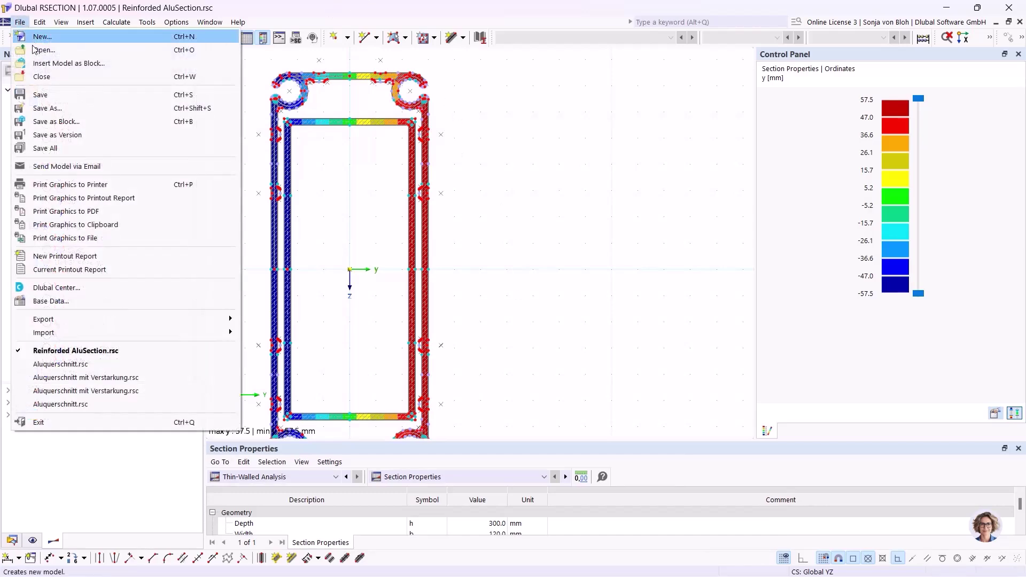
pyautogui.click(41, 76)
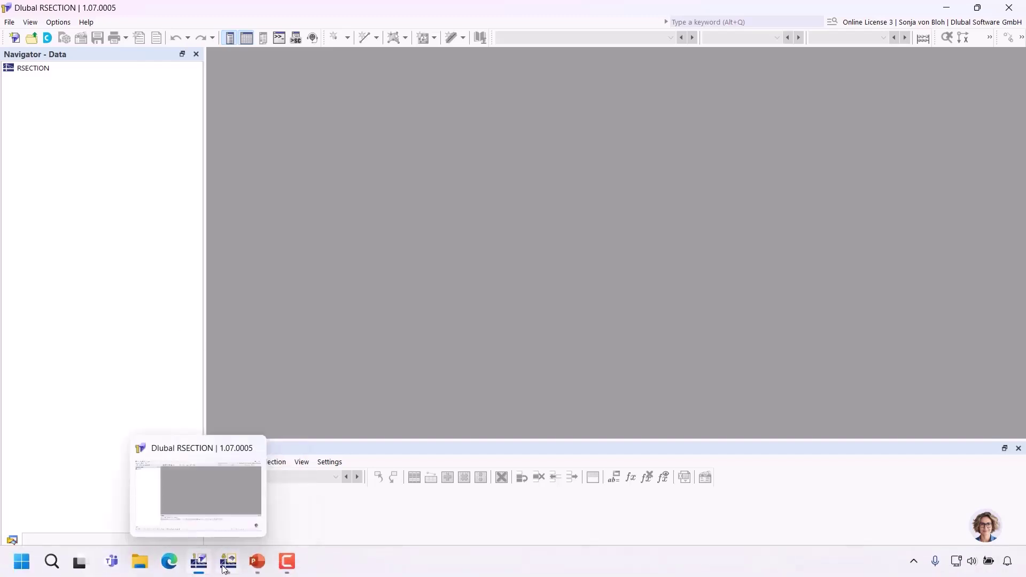
# - Switch to RFEM and create a new section by importing Reinforded AluSection from the RSECTION models
pyautogui.click(229, 561)
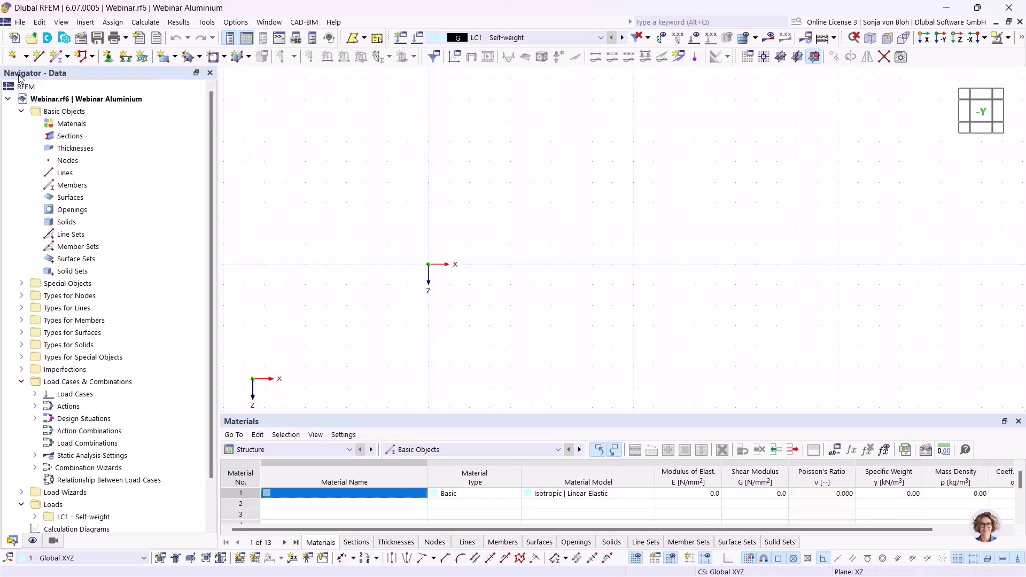
pyautogui.rightClick(66, 137)
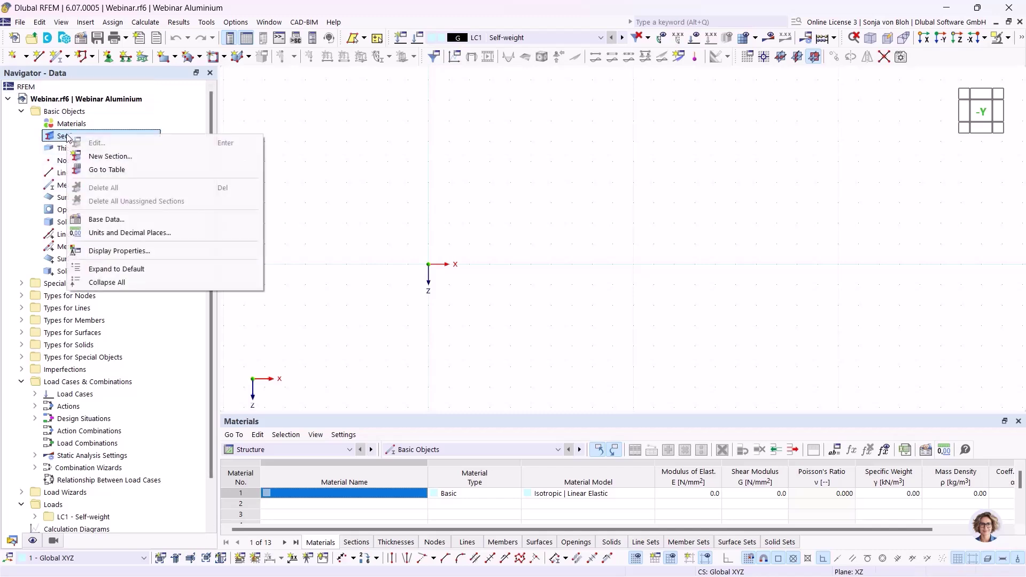
pyautogui.click(102, 156)
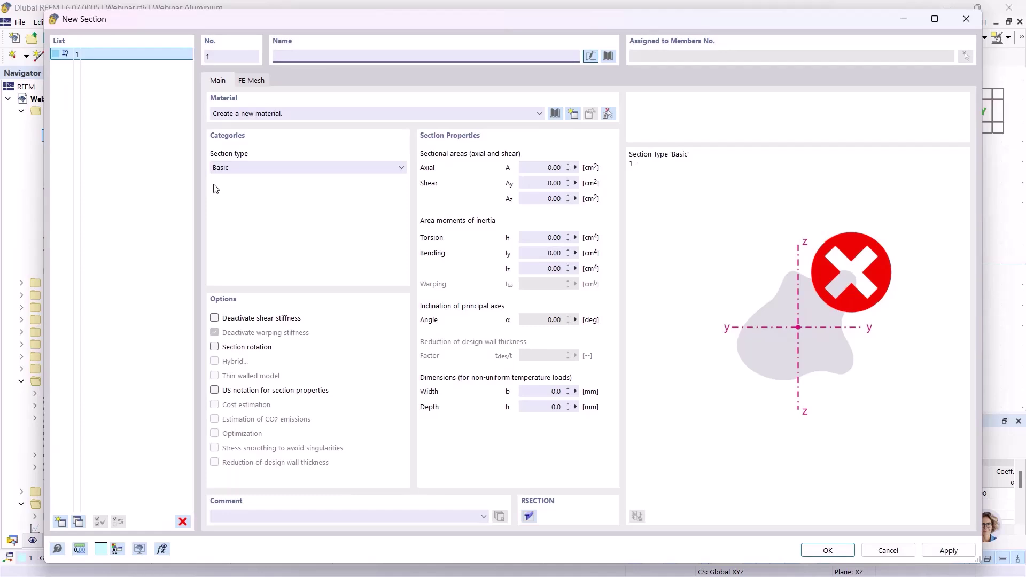
pyautogui.click(608, 57)
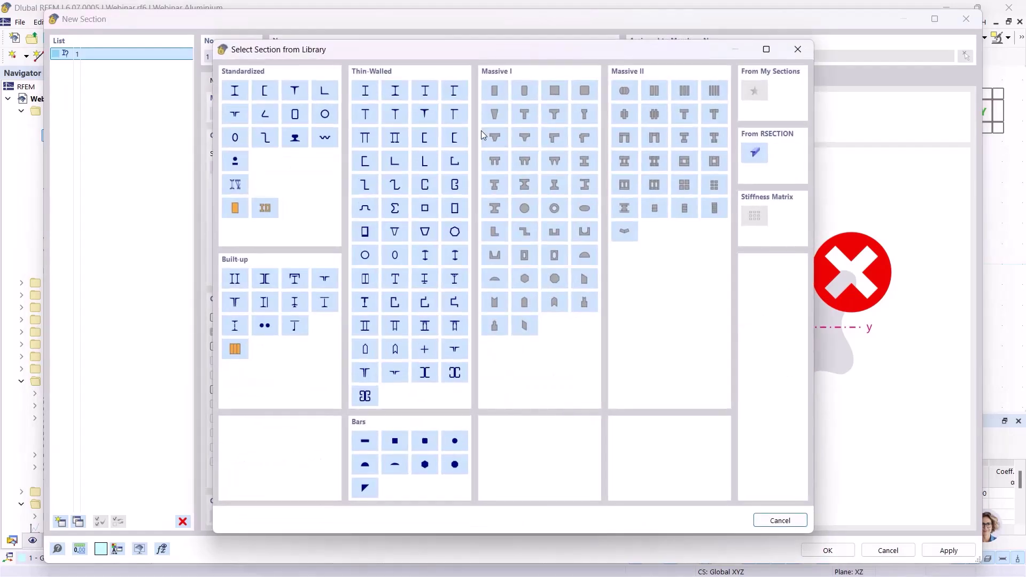
pyautogui.click(755, 152)
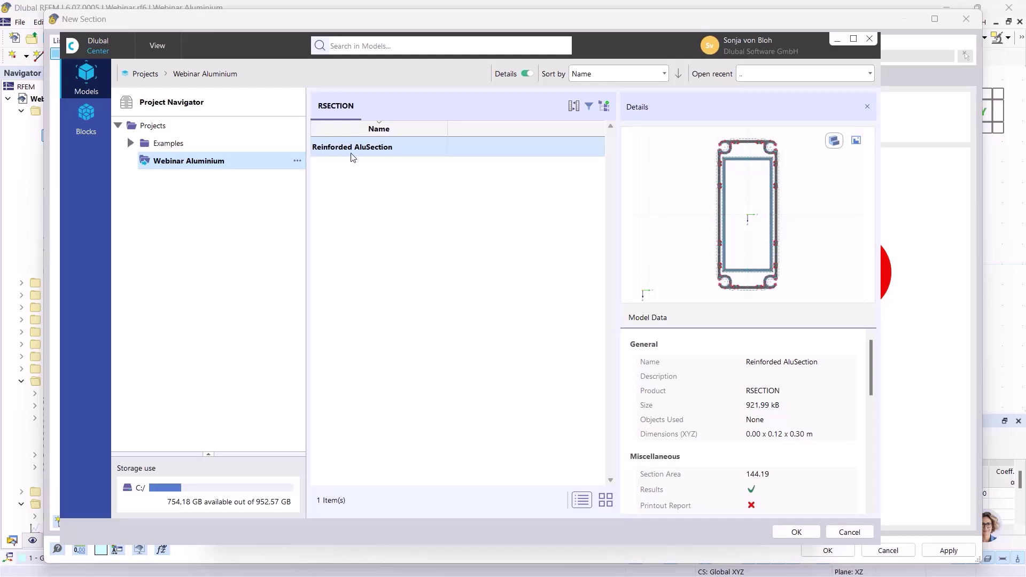
pyautogui.click(796, 530)
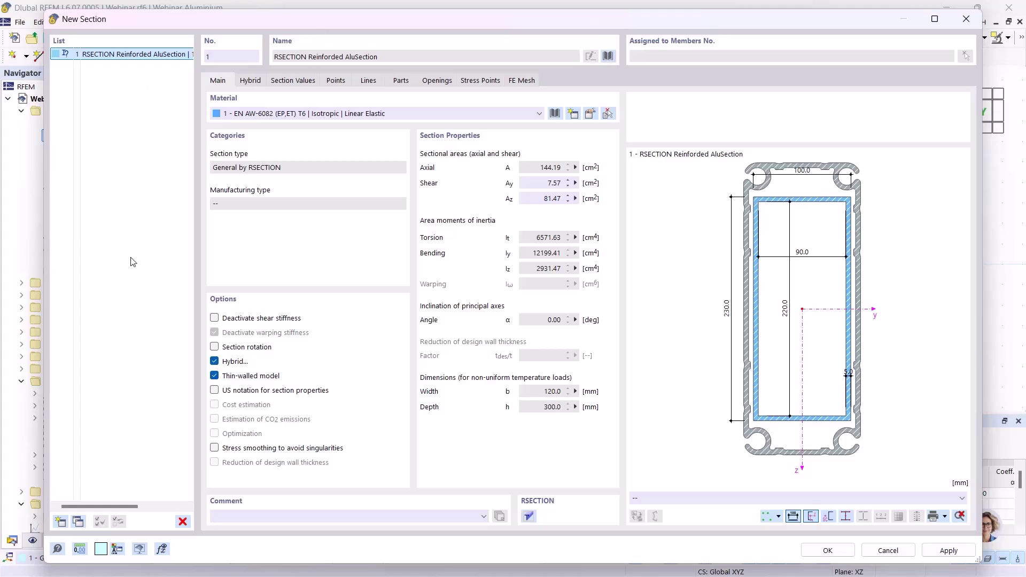
# - Copy the imported section, open the copy in RSECTION, and delete its inner steel hollow section with the connecting elements
pyautogui.click(78, 521)
pyautogui.click(528, 516)
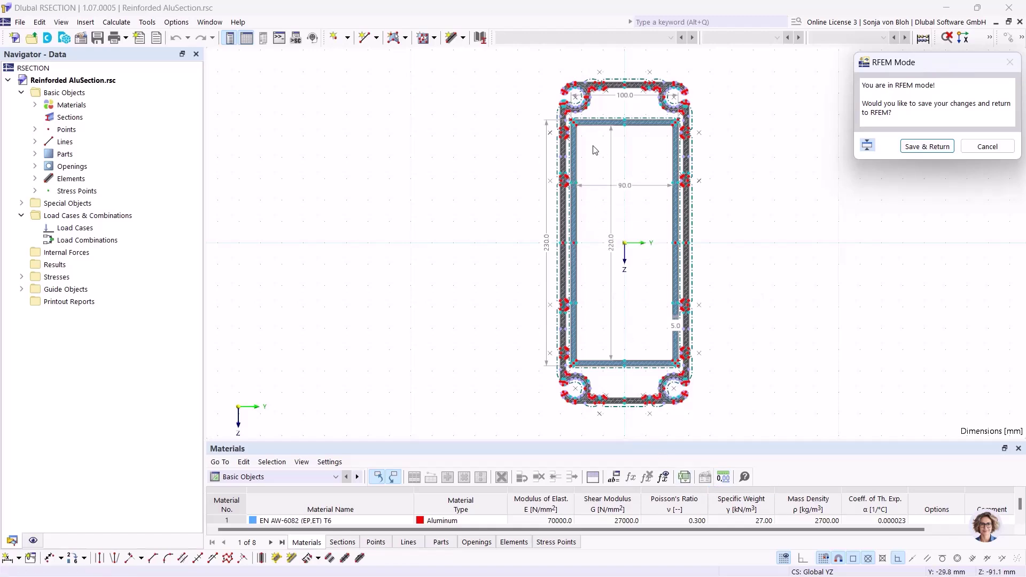
pyautogui.scroll(1, 595, 150)
pyautogui.moveTo(595, 151); pyautogui.dragTo(553, 178, button='middle')
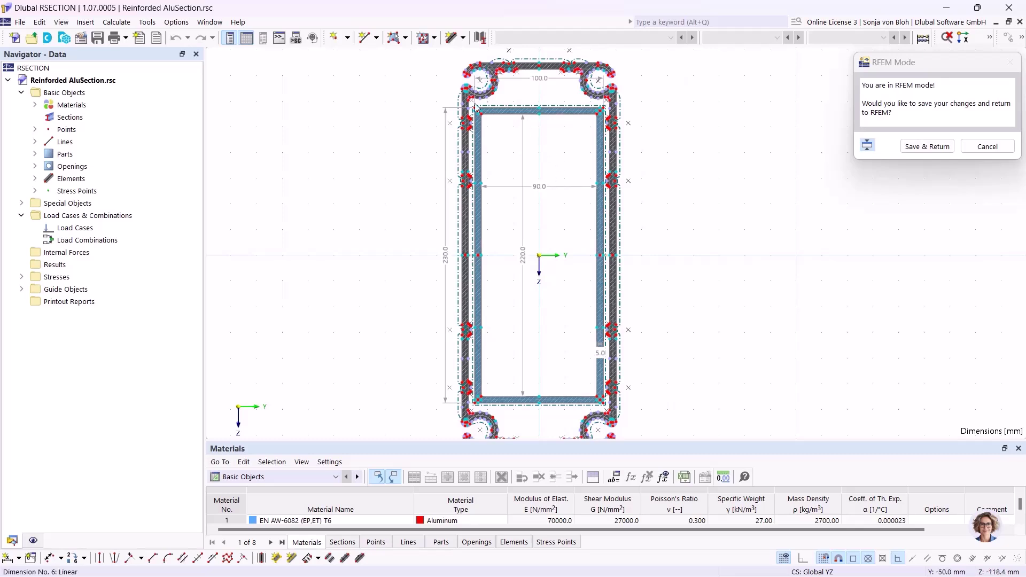
pyautogui.moveTo(555, 280); pyautogui.dragTo(608, 413)
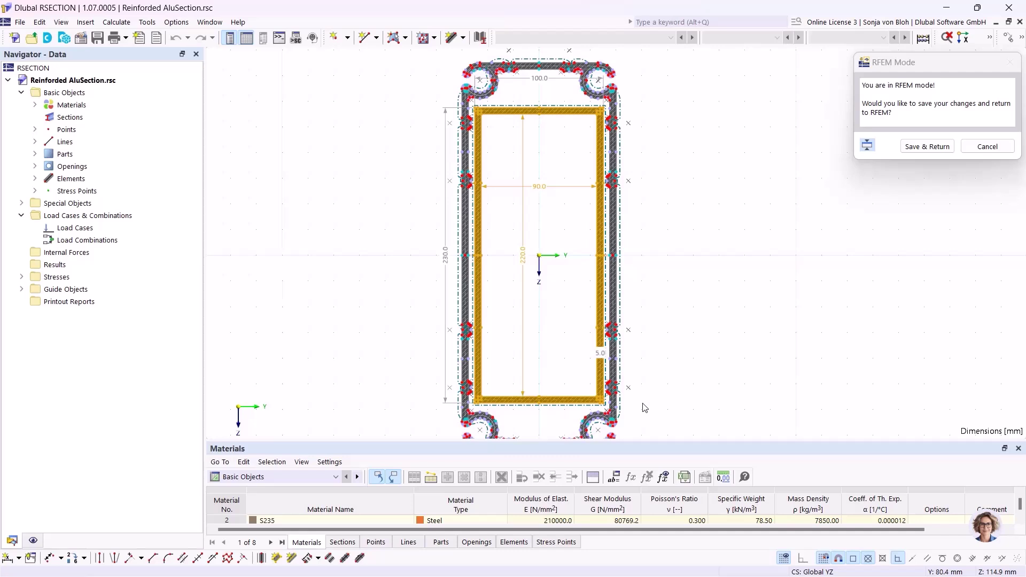
pyautogui.press('Delete')
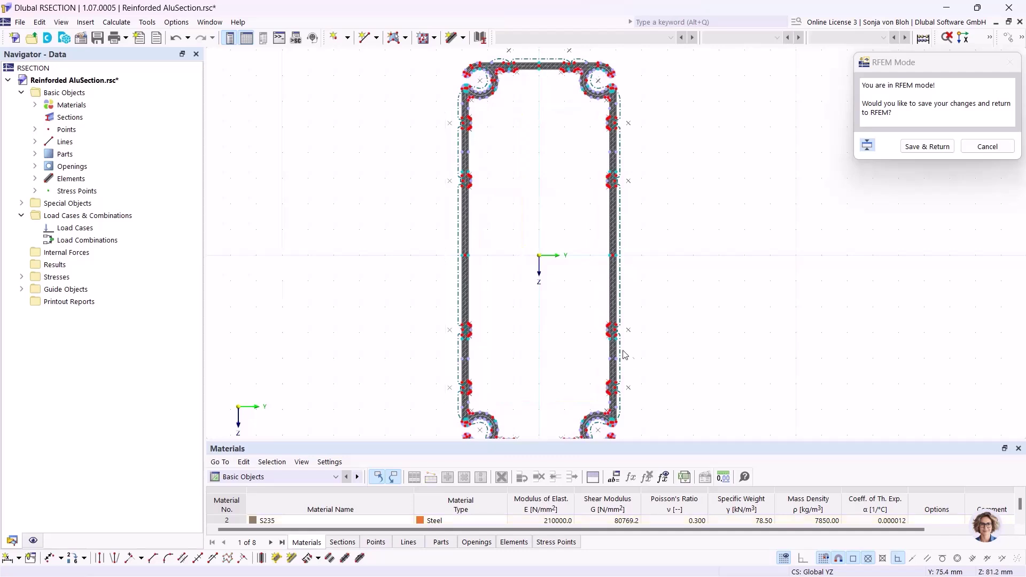
# - Recalculate the section properties of the aluminum-only section
pyautogui.click(124, 26)
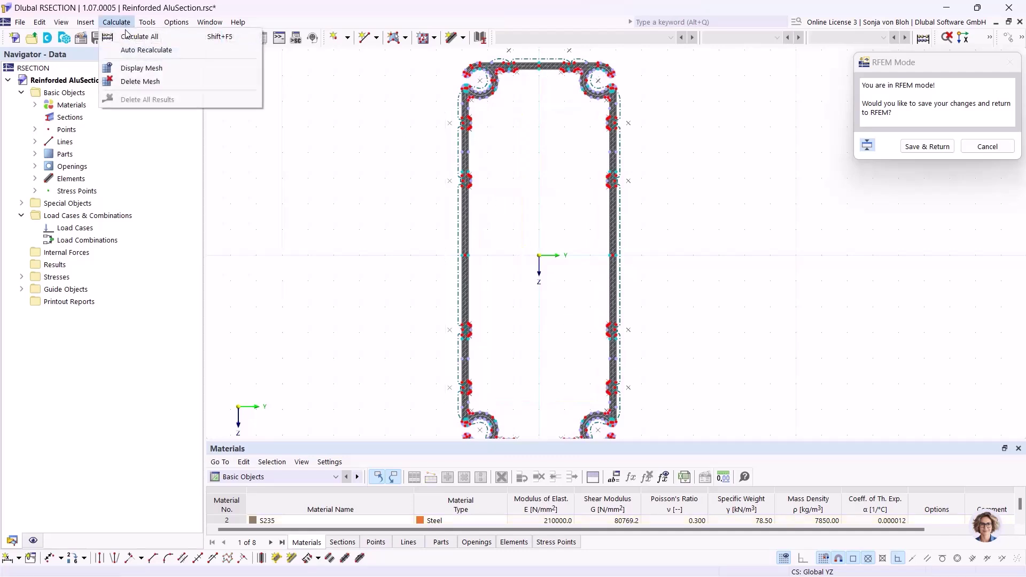
pyautogui.click(131, 36)
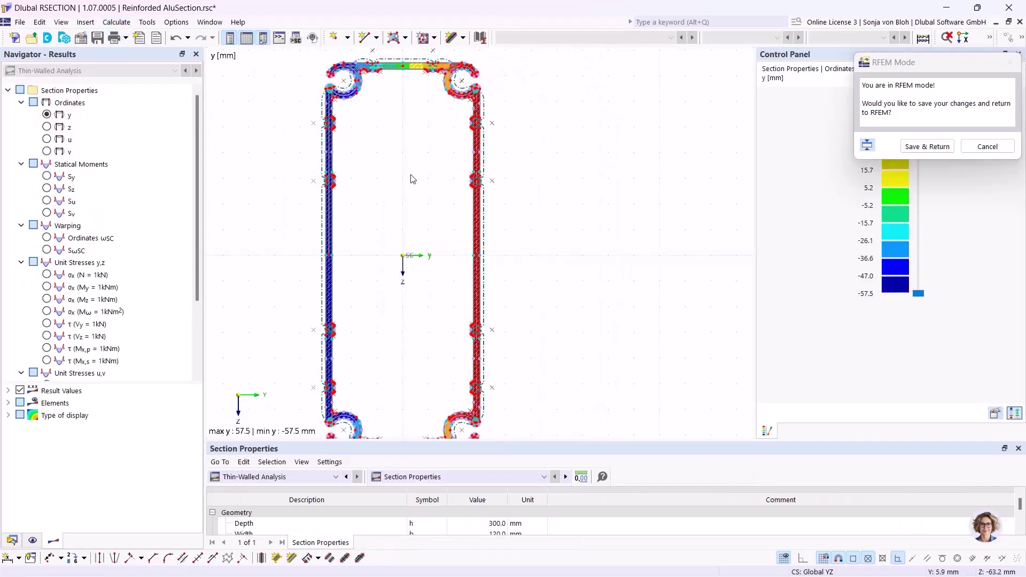
pyautogui.scroll(-1, 413, 179)
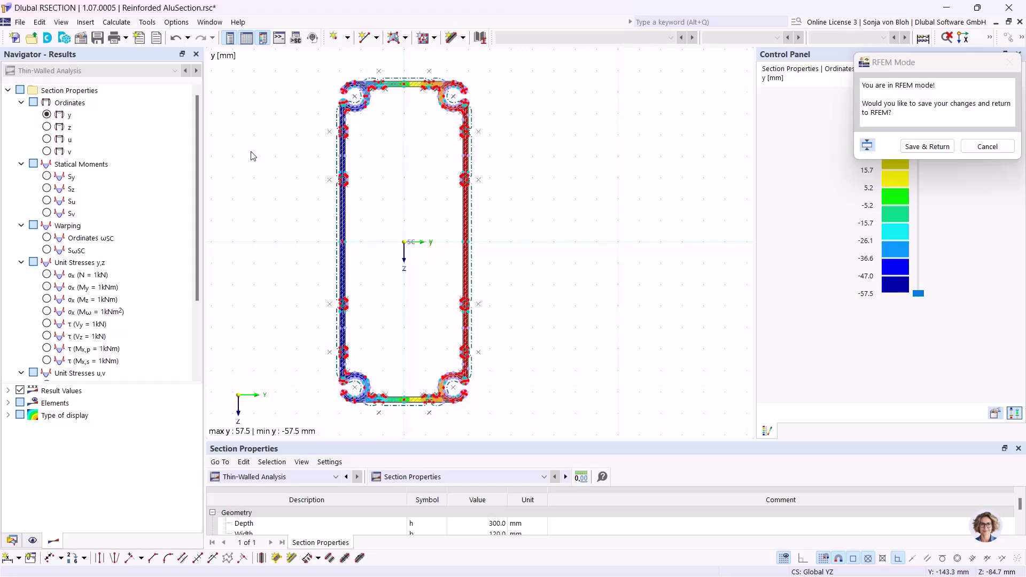
# - Save the aluminum-only section under the new name AluSection.rsc in the Webinar Aluminium folder
pyautogui.click(27, 24)
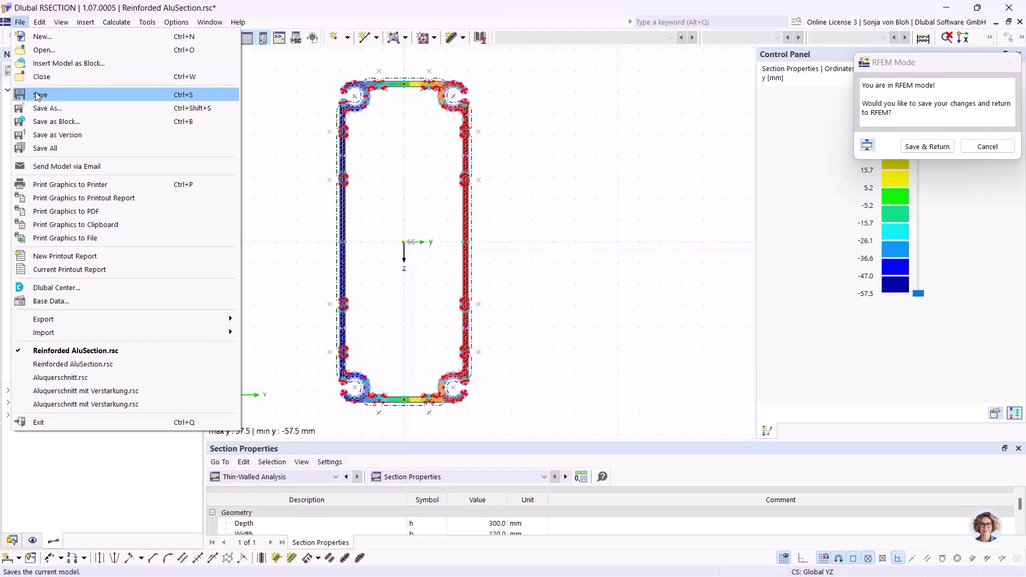
pyautogui.click(51, 110)
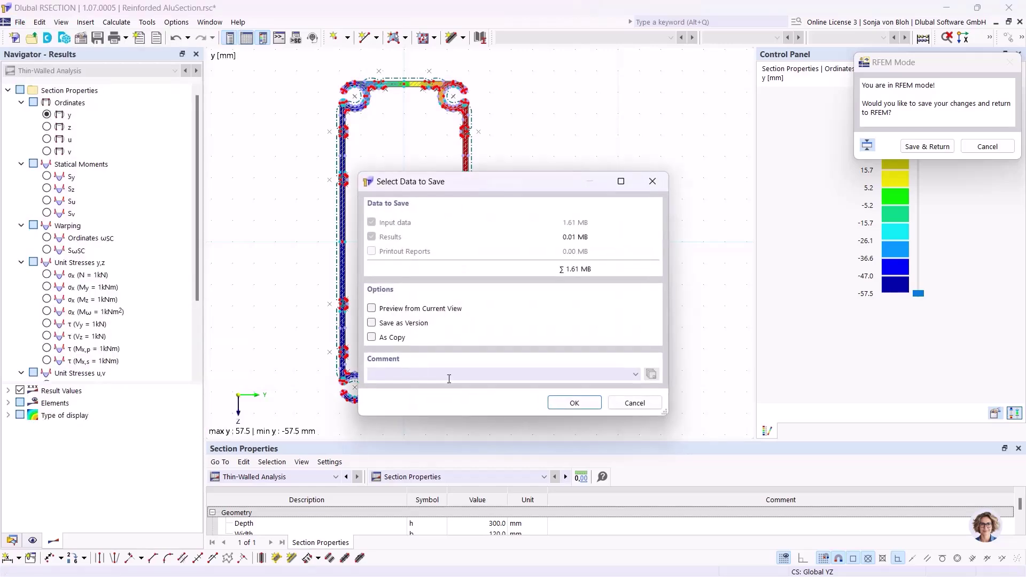
pyautogui.click(574, 403)
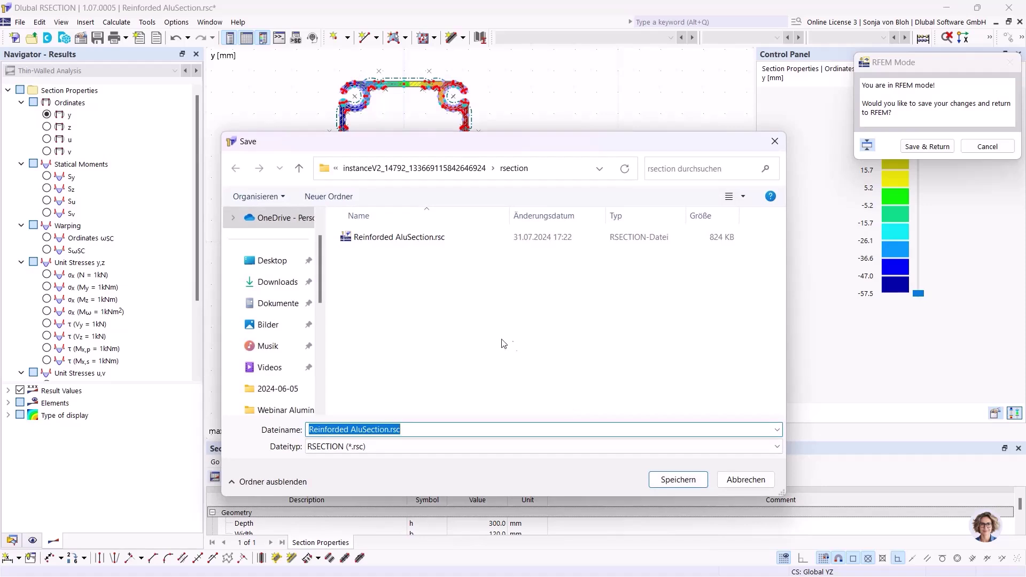
pyautogui.click(358, 430)
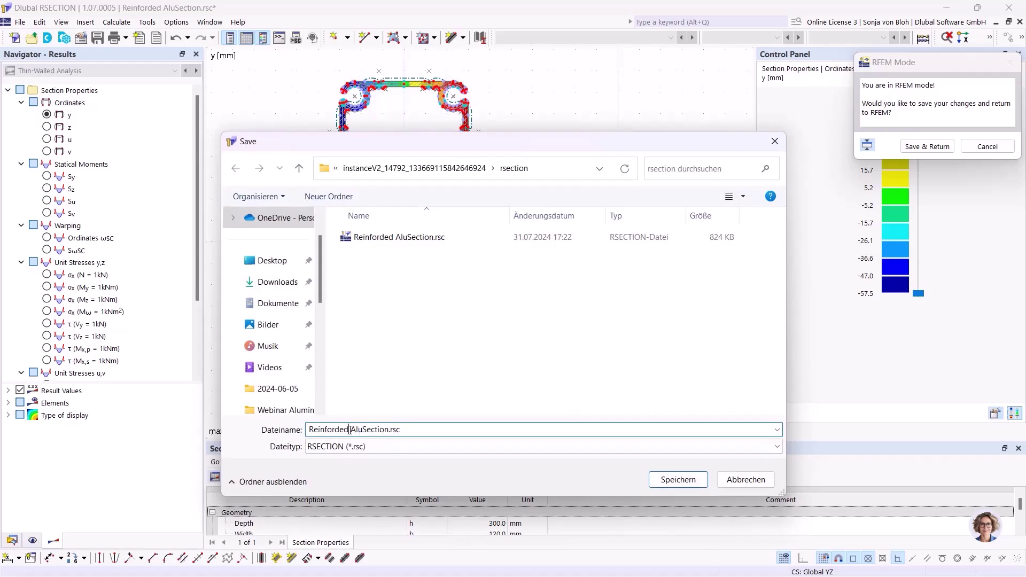
pyautogui.doubleClick(345, 430)
pyautogui.press('BackSpace')
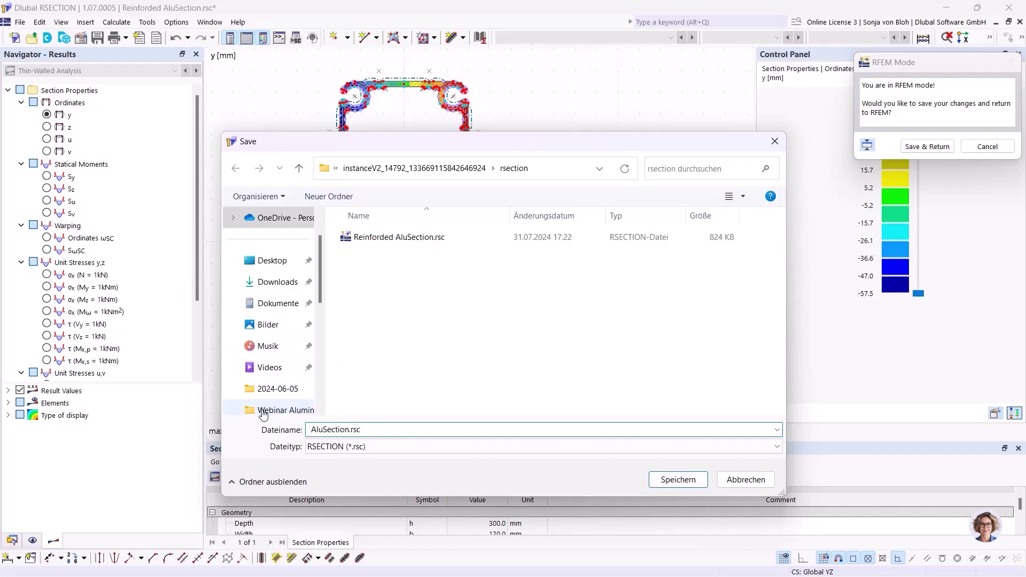
pyautogui.click(264, 410)
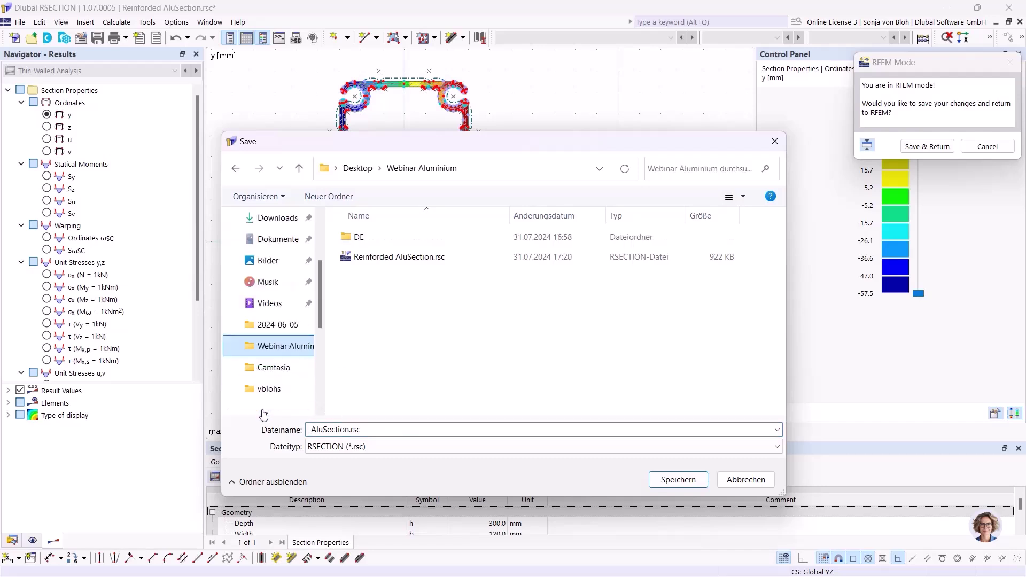
pyautogui.click(315, 429)
pyautogui.click(314, 430)
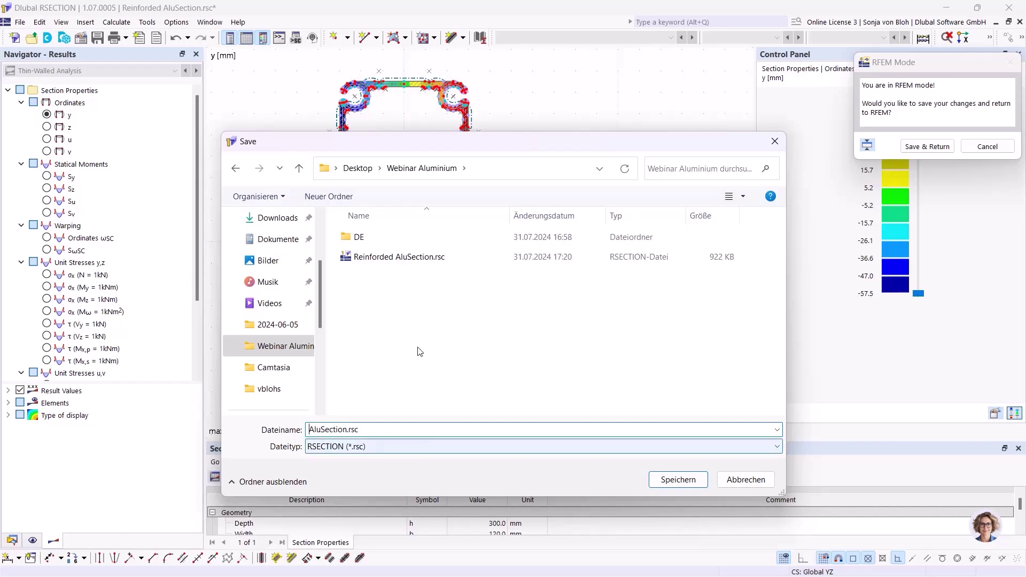
pyautogui.click(691, 483)
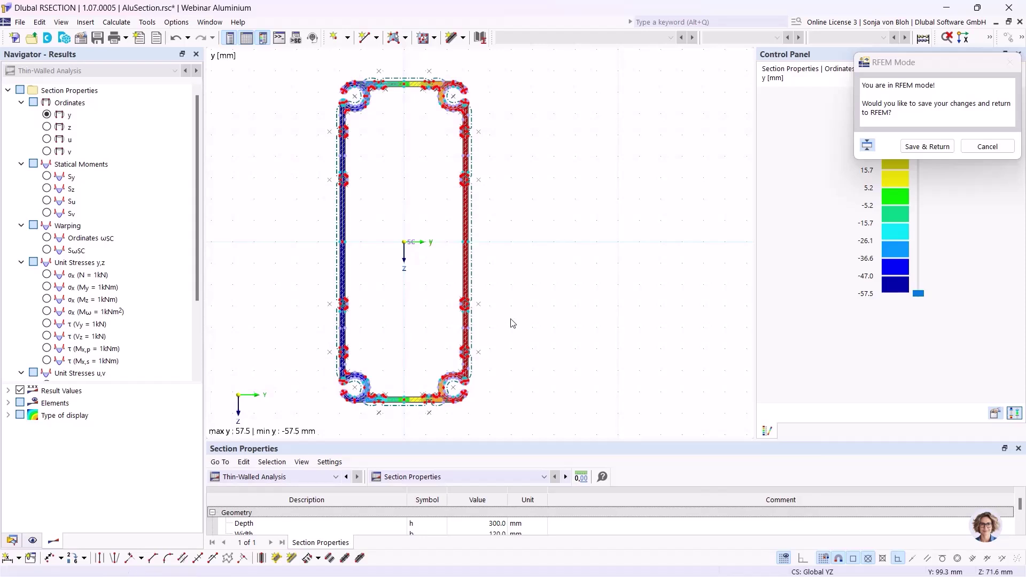
# - Save the aluminum-only section back to RFEM, compare it with the reinforced section, and accept both sections
pyautogui.click(936, 150)
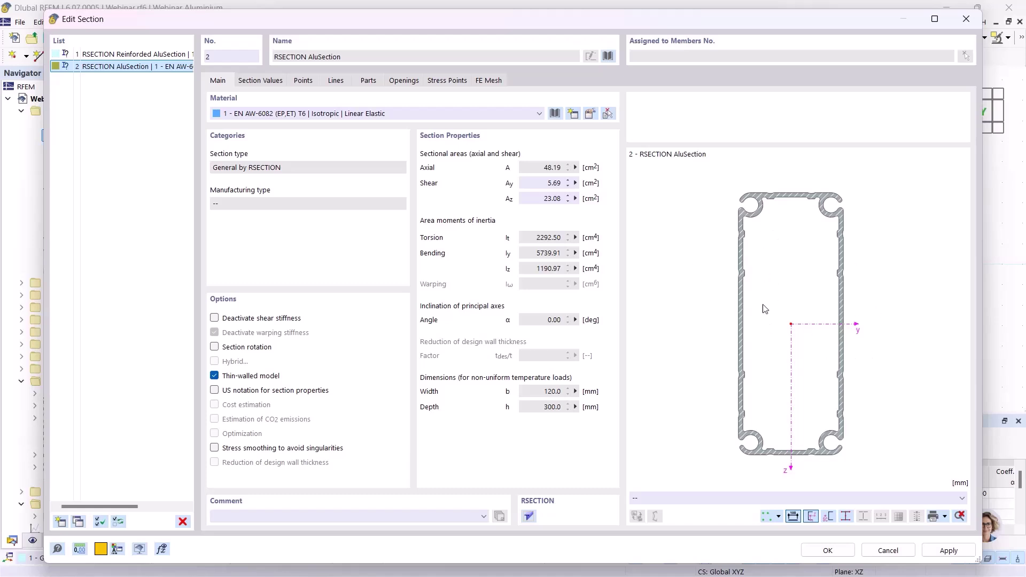
pyautogui.click(139, 56)
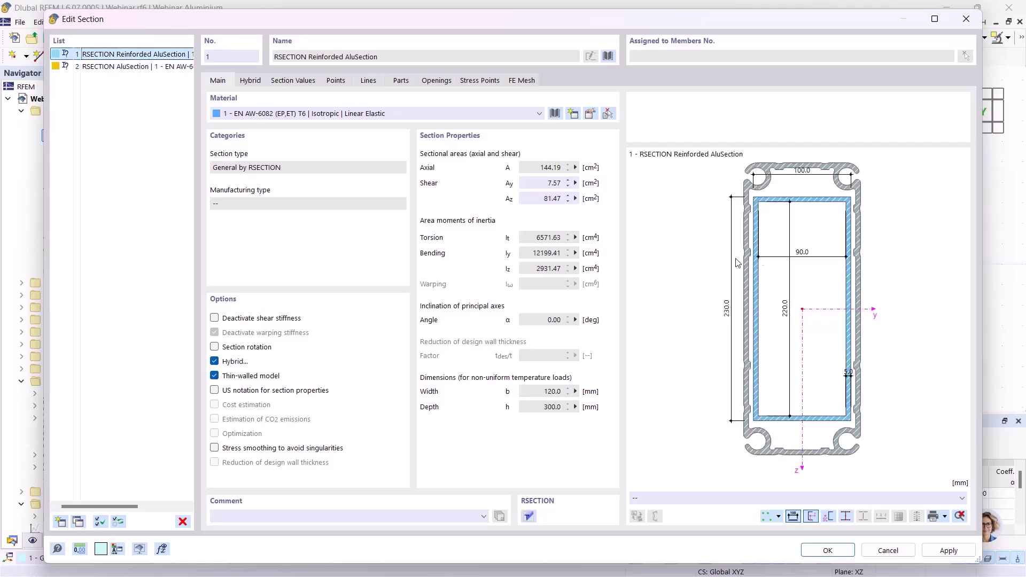
pyautogui.click(132, 66)
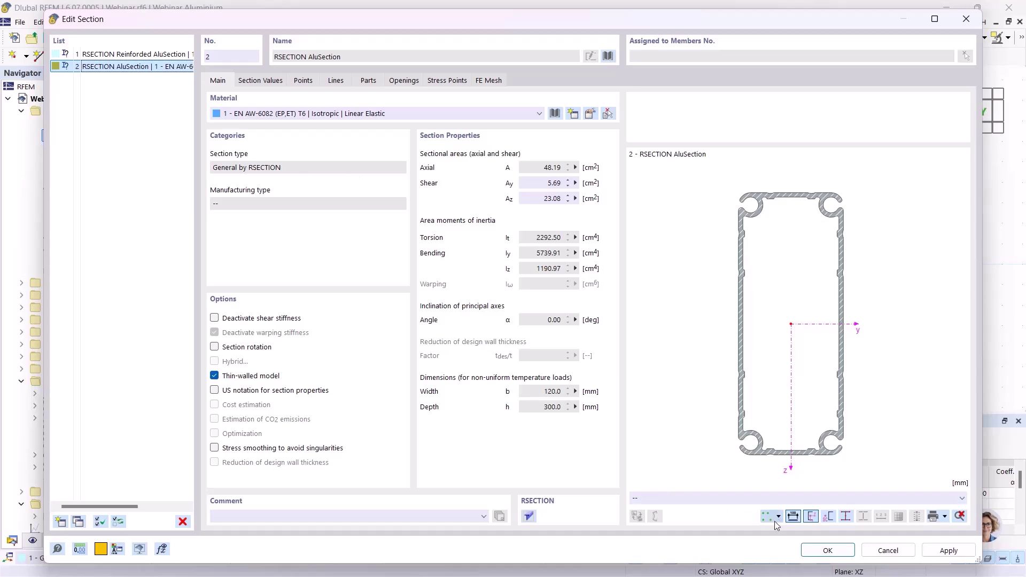
pyautogui.click(820, 555)
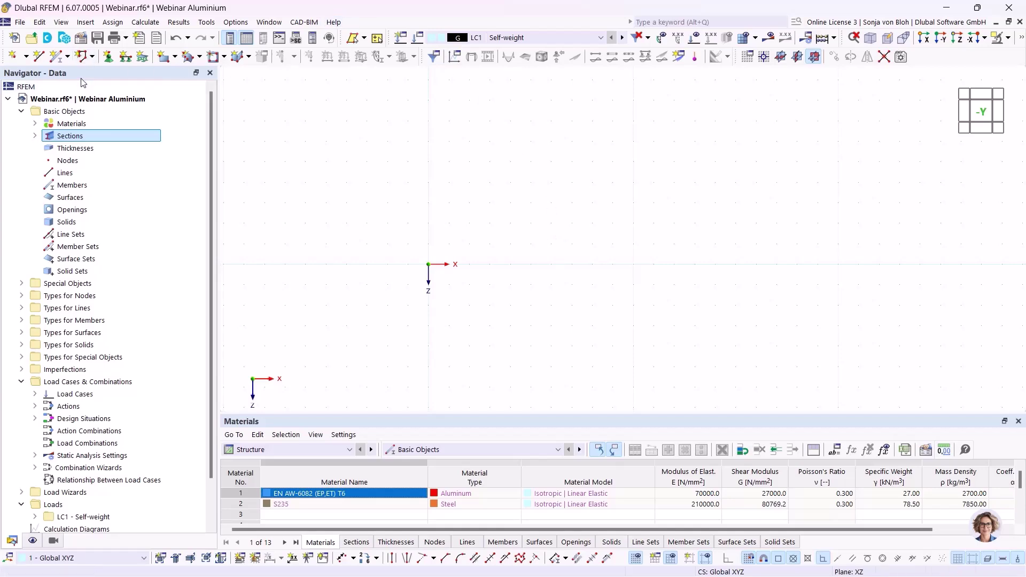
# - Create a beam member with section 2 - RSECTION AluSection as a vertical column from the origin to Z = -6.000 m
pyautogui.click(56, 57)
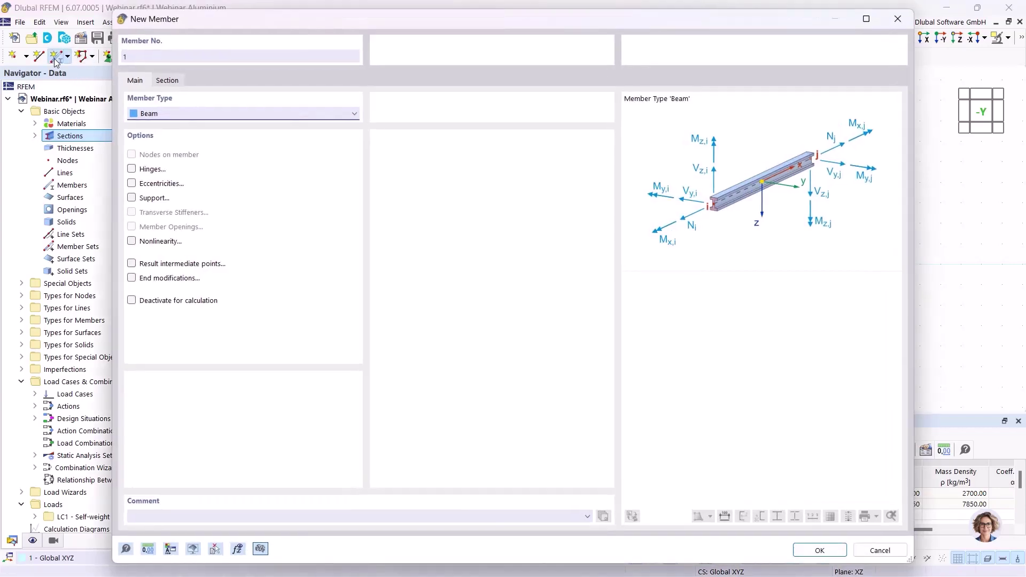
pyautogui.click(175, 83)
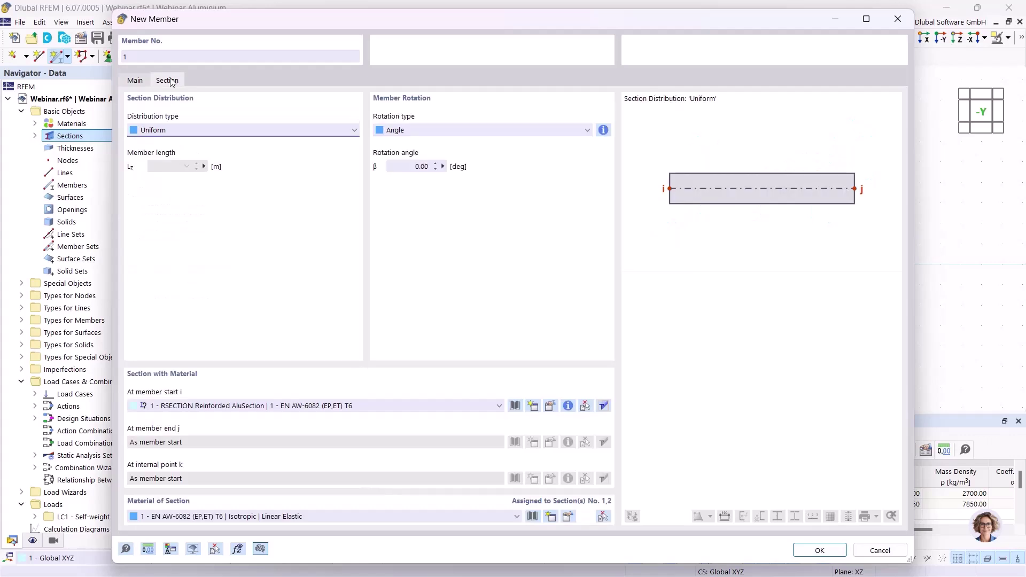
pyautogui.click(247, 407)
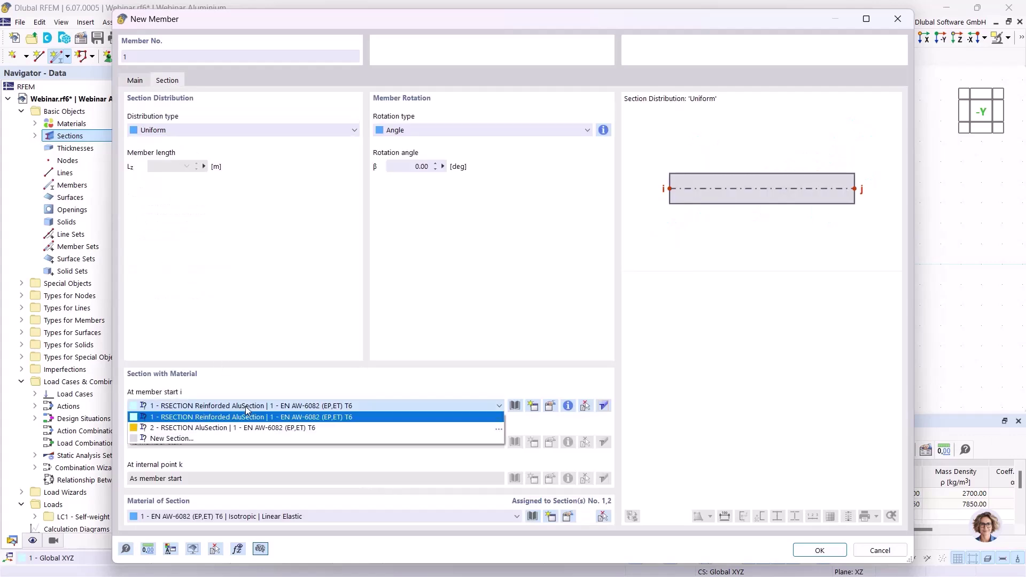
pyautogui.click(217, 429)
pyautogui.click(819, 551)
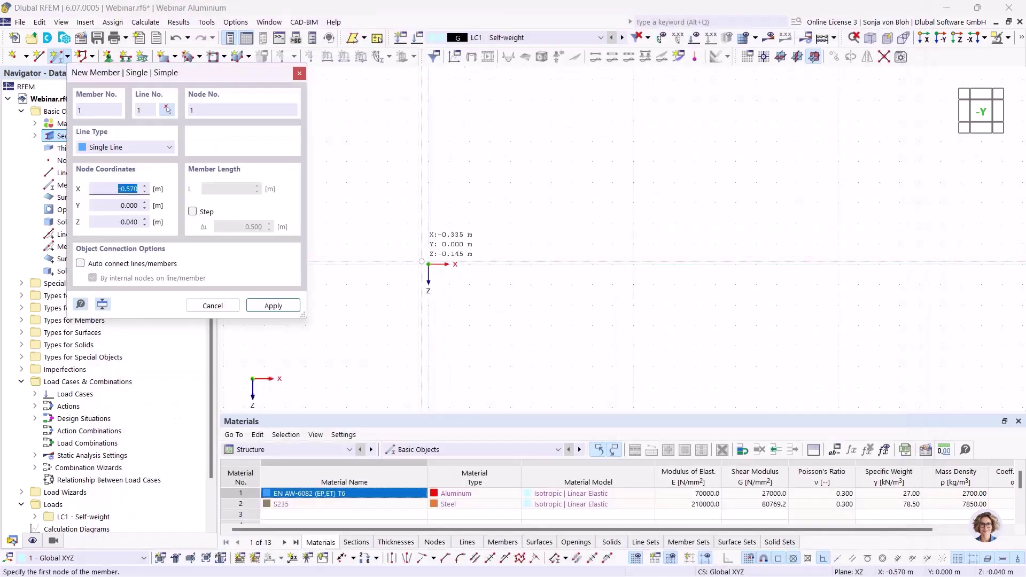
pyautogui.click(428, 264)
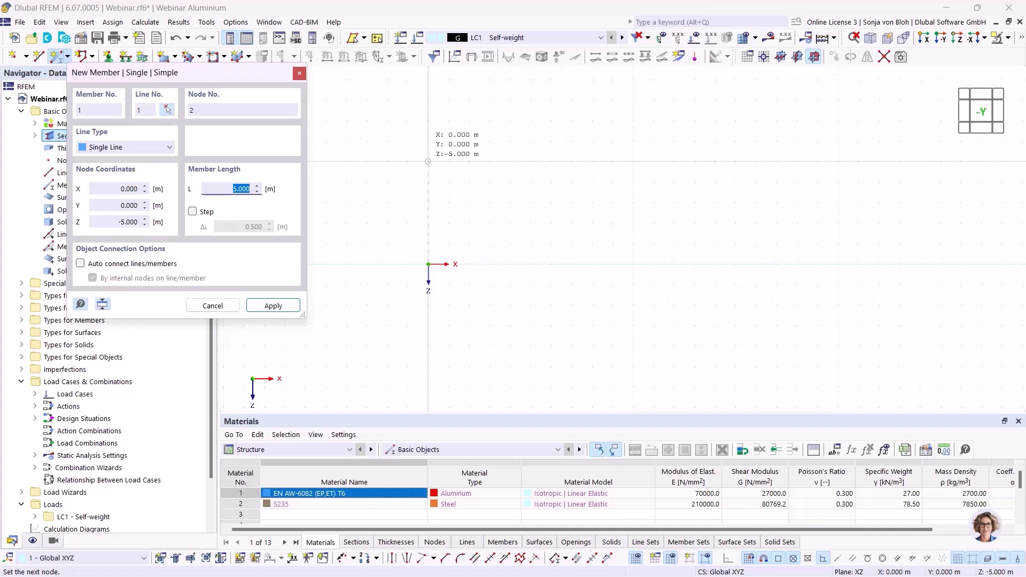
pyautogui.click(428, 141)
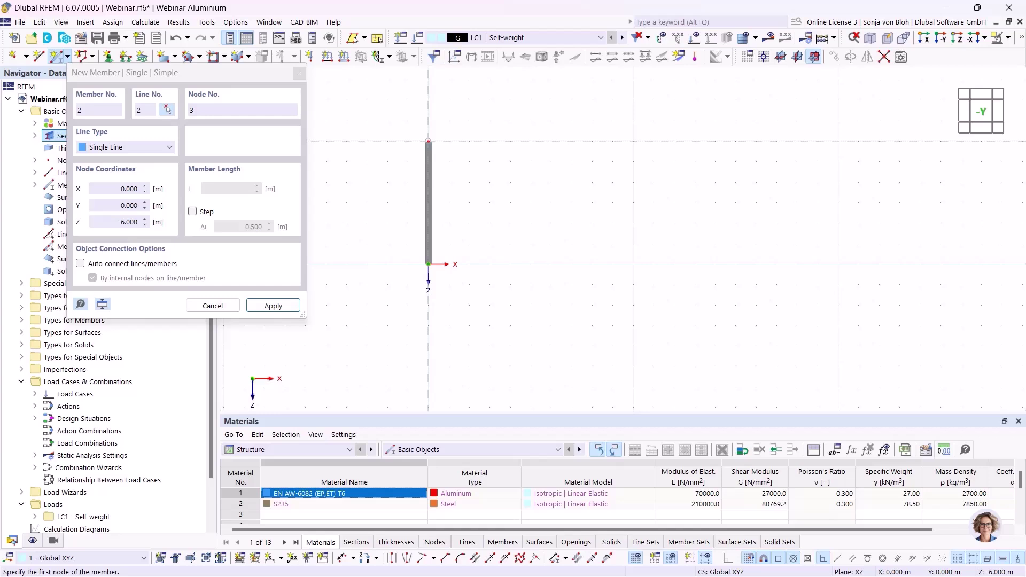
# - Add a horizontal member 8 m long in the positive X direction from the column's upper end, and finish member input
pyautogui.click(428, 141)
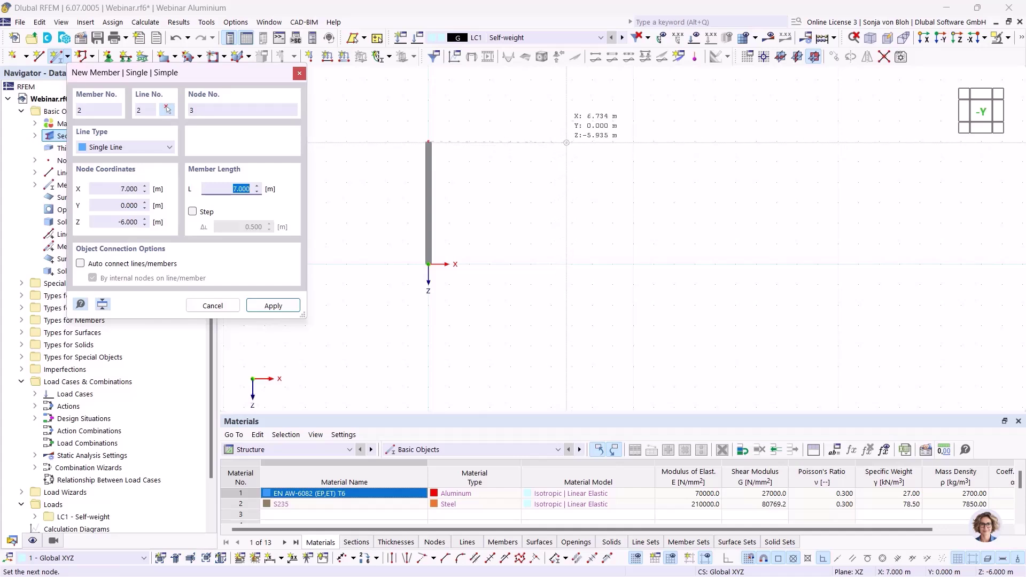
pyautogui.click(592, 141)
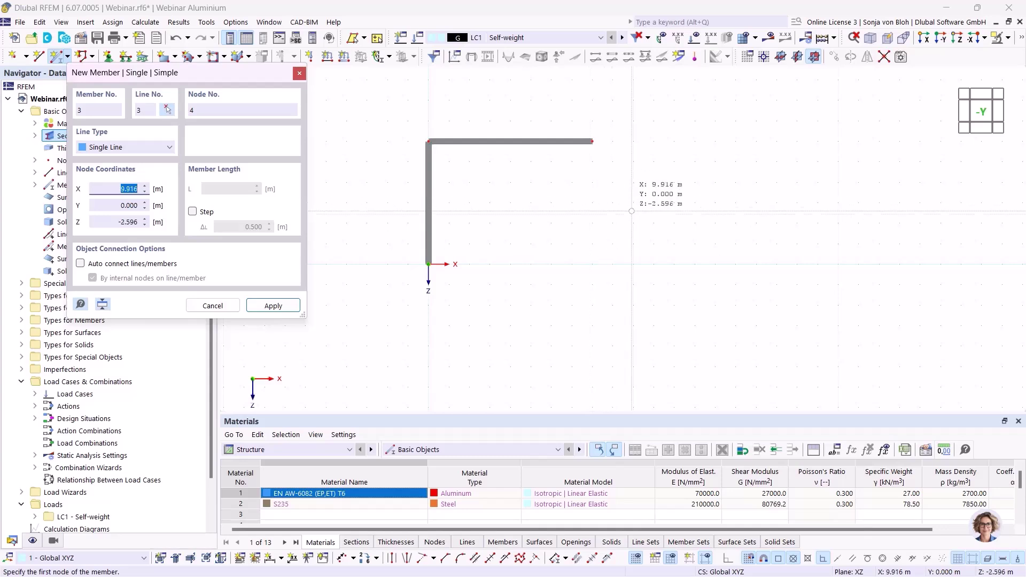
pyautogui.press('Escape')
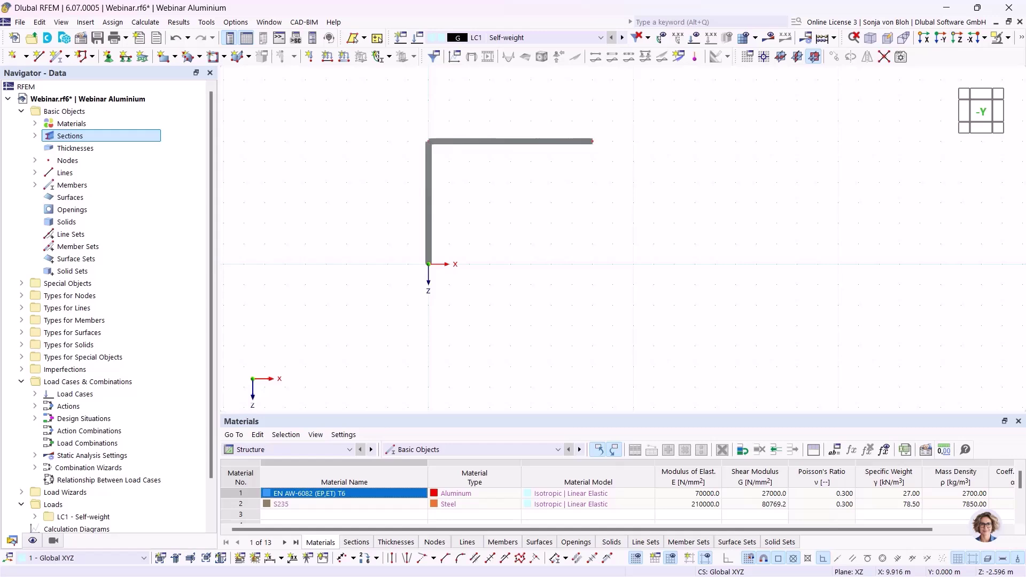
# - Chamfer the horizontal member by 18° about the Y axis in direction Z, using the column's upper node as point P
pyautogui.moveTo(623, 168); pyautogui.dragTo(541, 124)
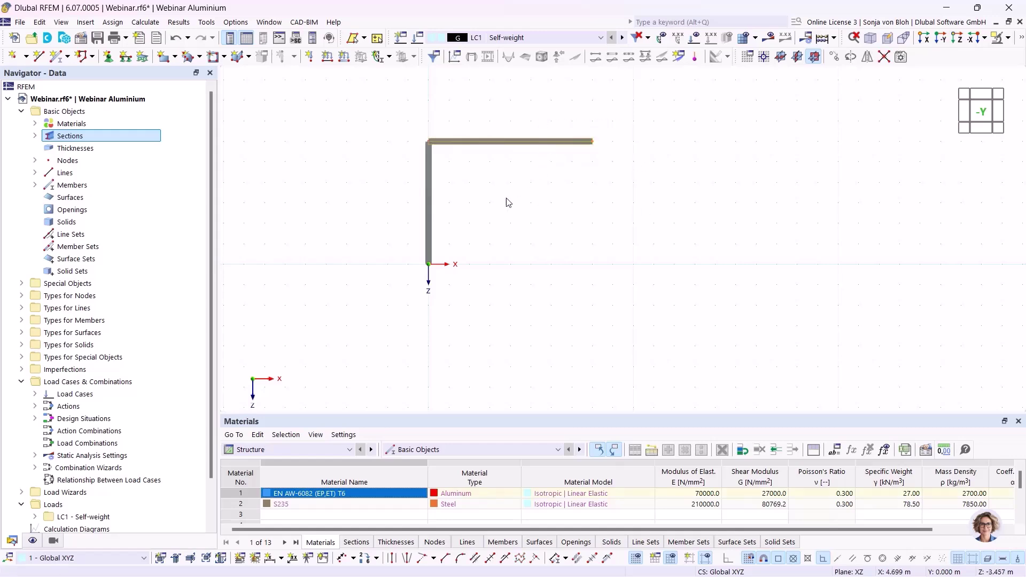
pyautogui.click(43, 23)
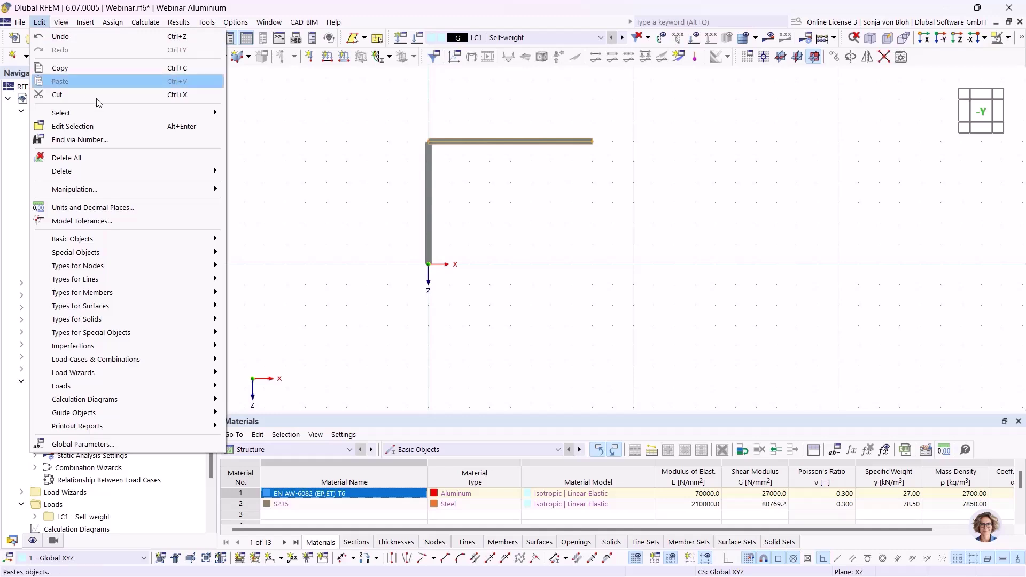
pyautogui.moveTo(95, 189)
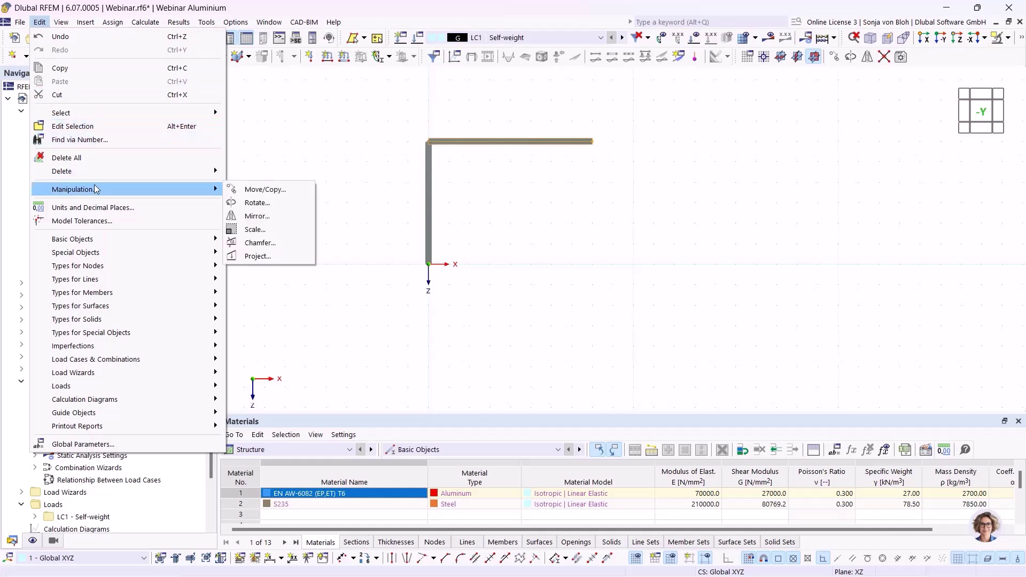
pyautogui.click(256, 243)
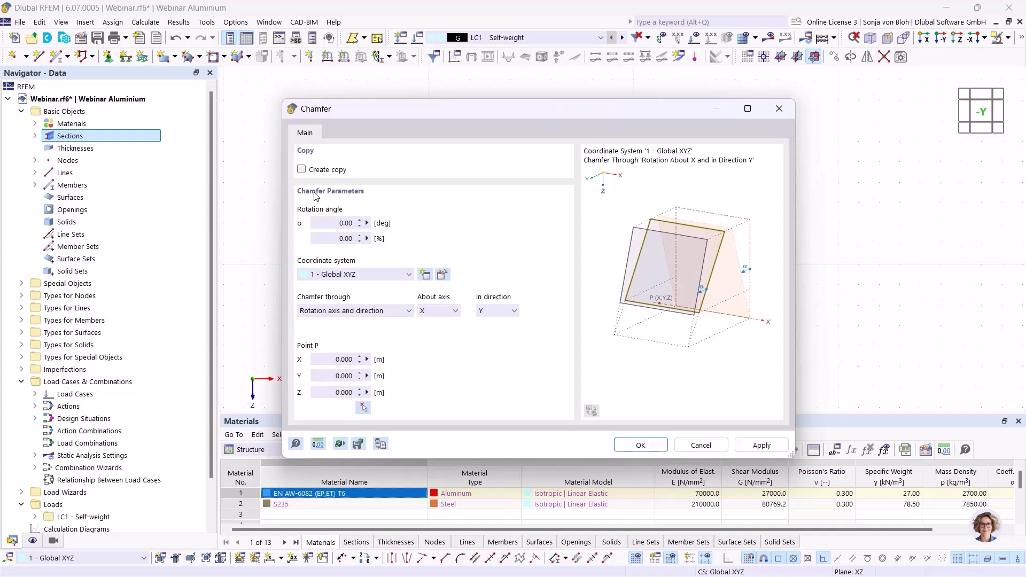
pyautogui.click(330, 225)
pyautogui.click(456, 311)
pyautogui.click(432, 332)
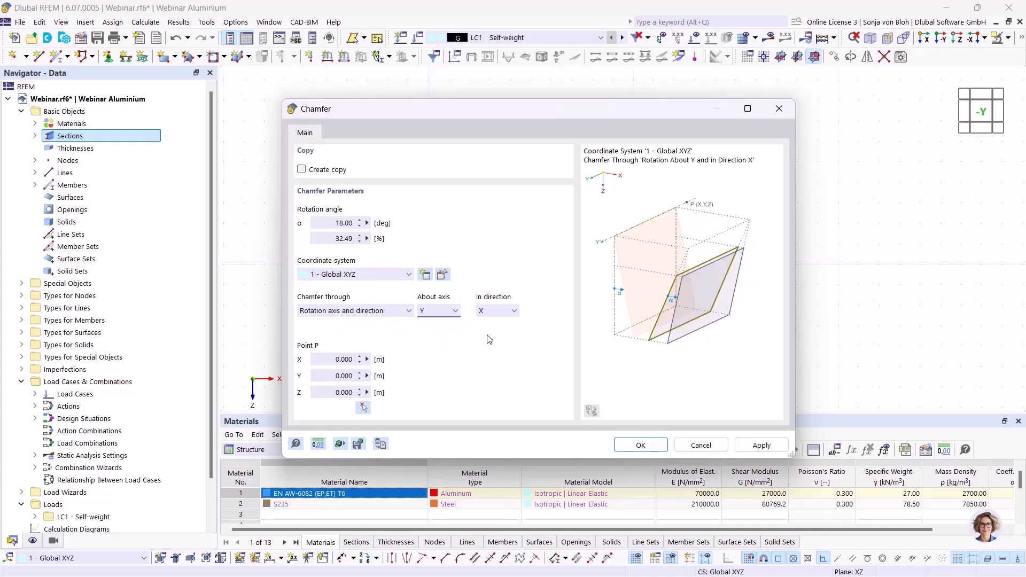
pyautogui.click(514, 311)
pyautogui.click(499, 337)
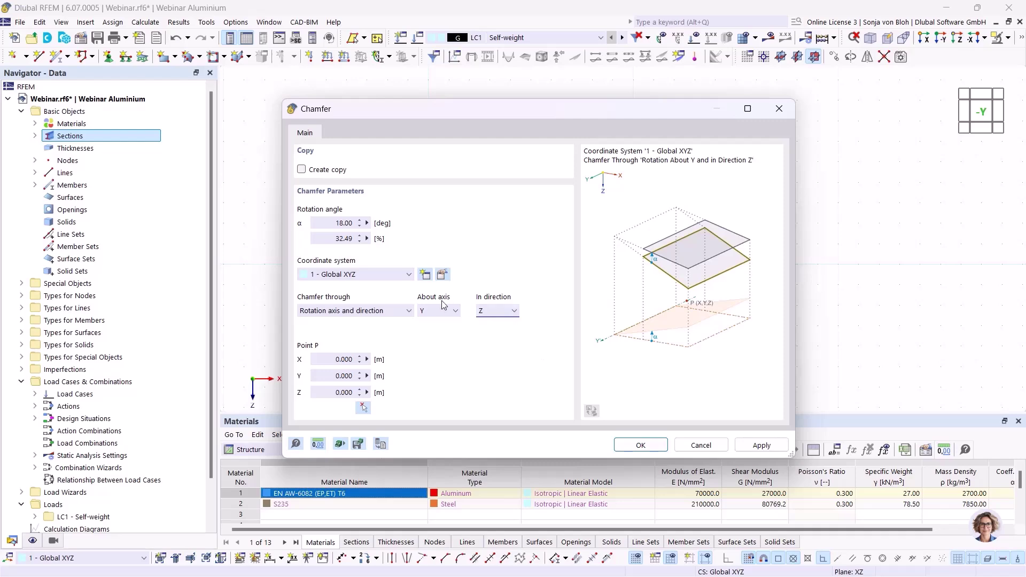
pyautogui.click(363, 407)
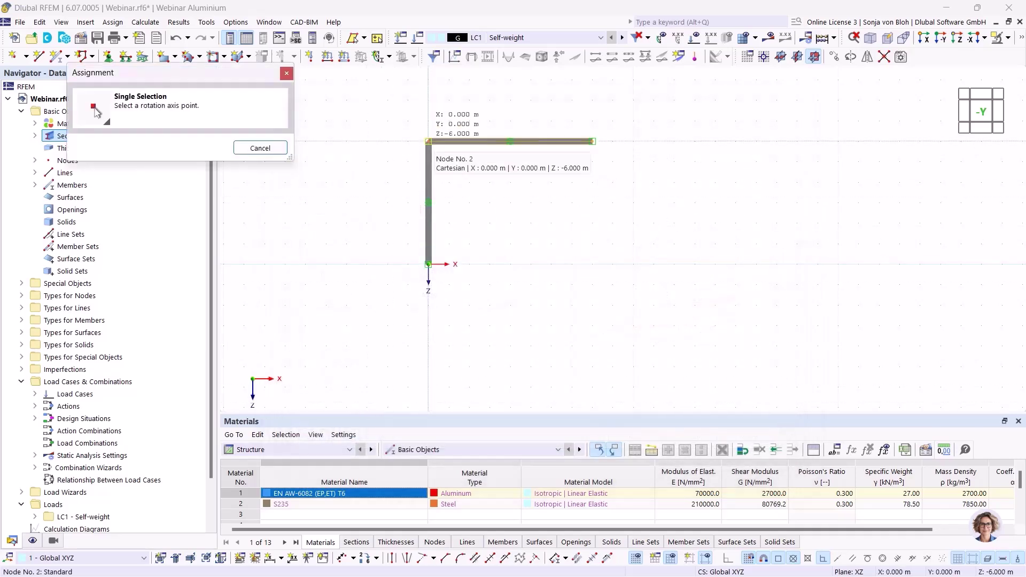
pyautogui.click(428, 141)
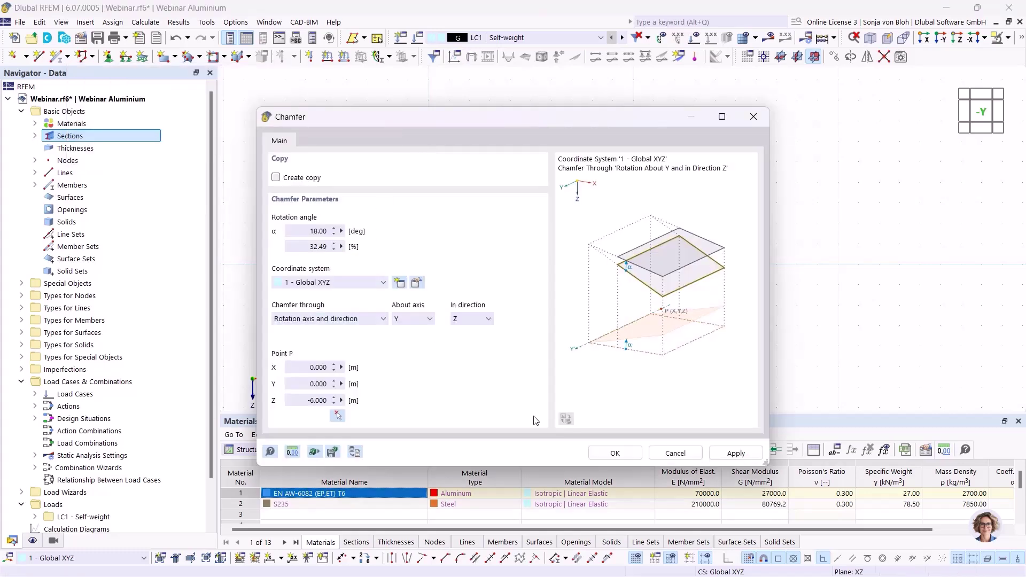
pyautogui.click(607, 454)
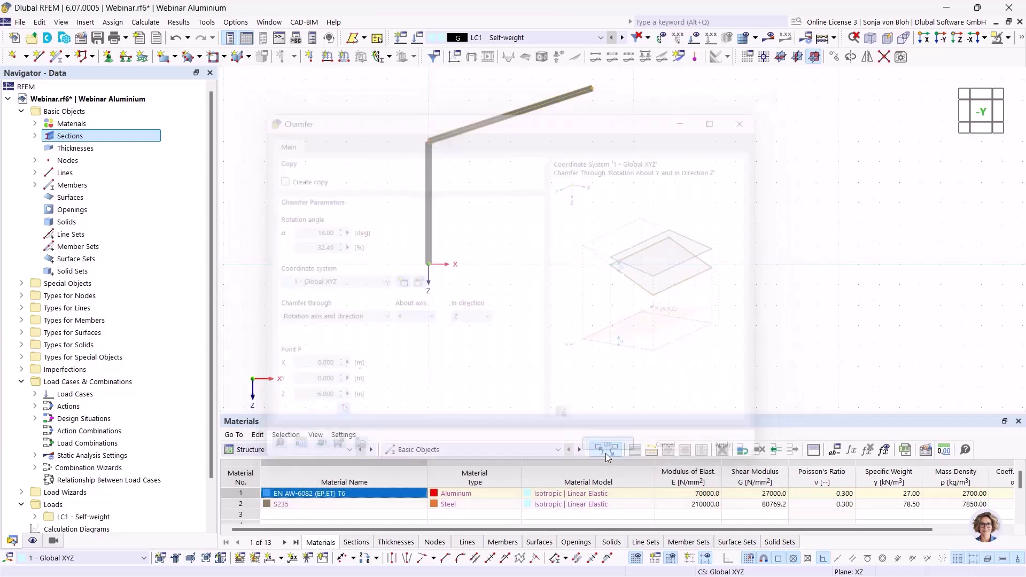
# - Divide the column using a distance of 0.5 m from its member end
pyautogui.moveTo(566, 297); pyautogui.dragTo(566, 298, button='middle')
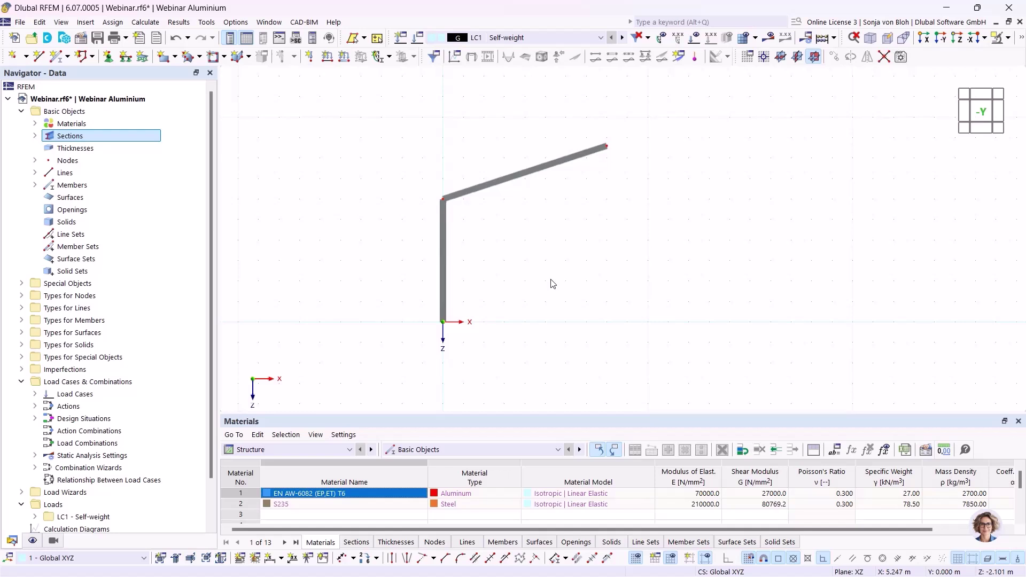
pyautogui.click(447, 225)
pyautogui.rightClick(448, 225)
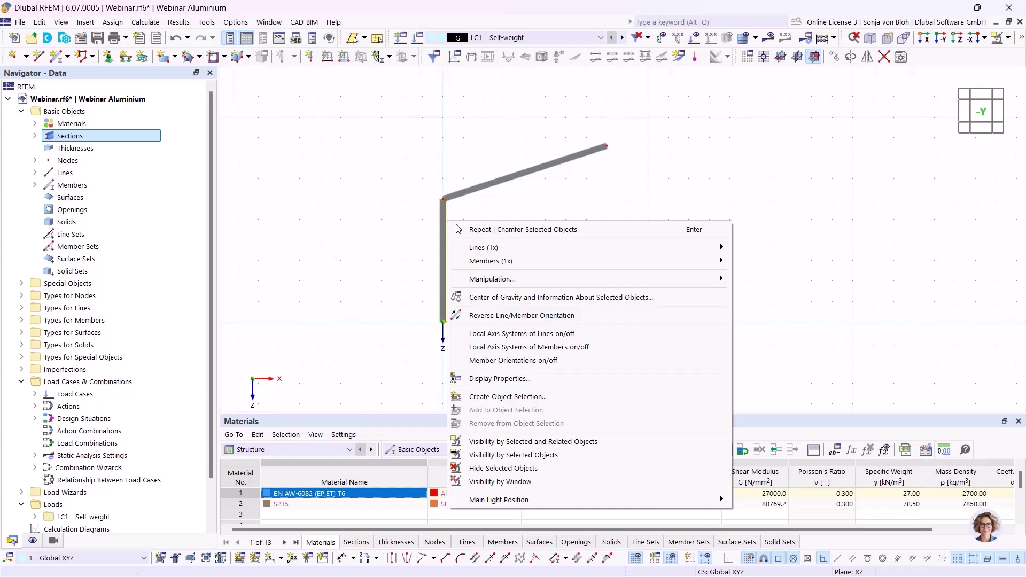
pyautogui.moveTo(509, 265)
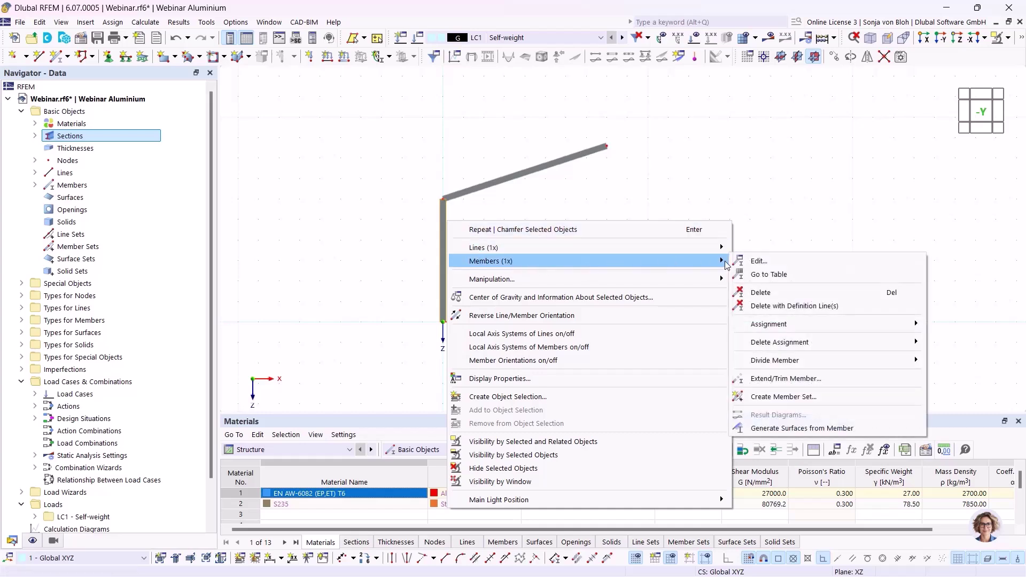
pyautogui.moveTo(795, 359)
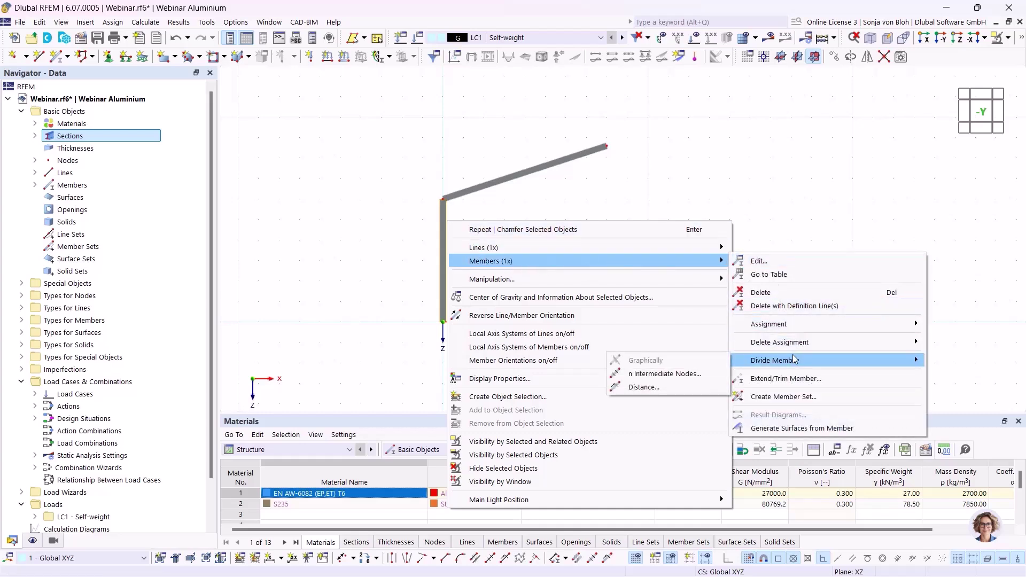
pyautogui.click(651, 389)
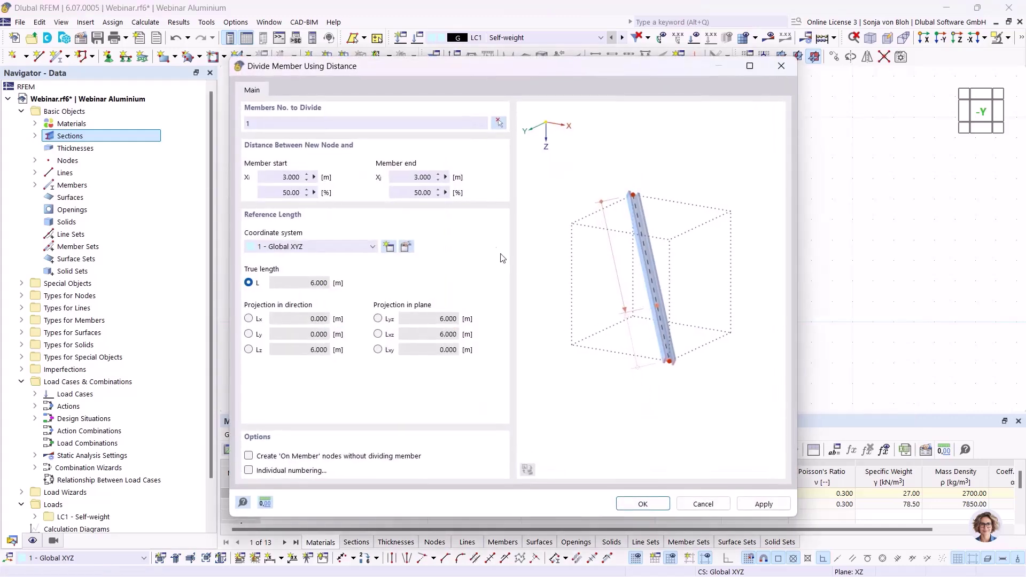
pyautogui.click(409, 176)
pyautogui.write('0,5')
pyautogui.click(763, 504)
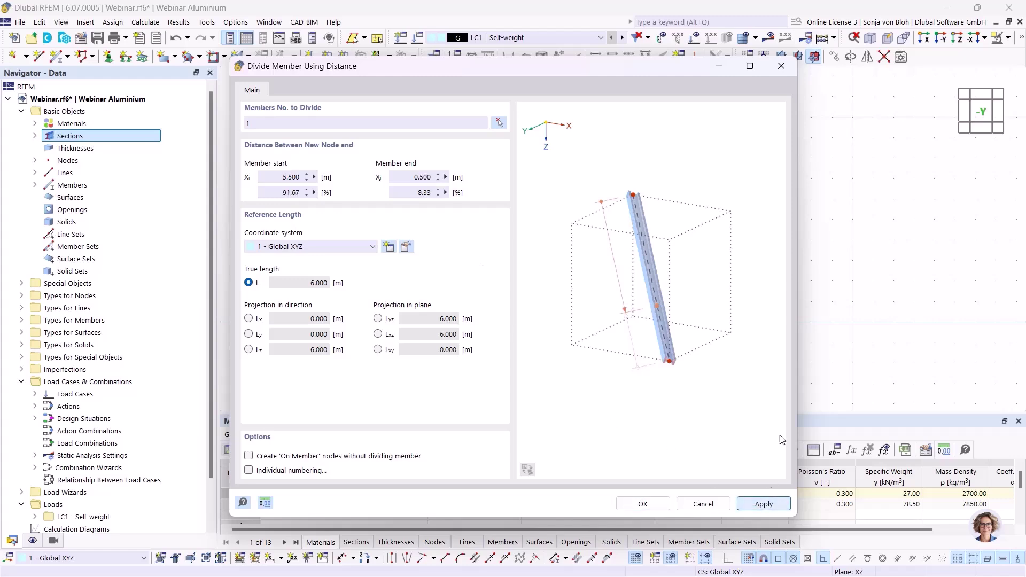
# - Divide the inclined member, number 2, using a distance of 0.5 m from its member start
pyautogui.click(499, 123)
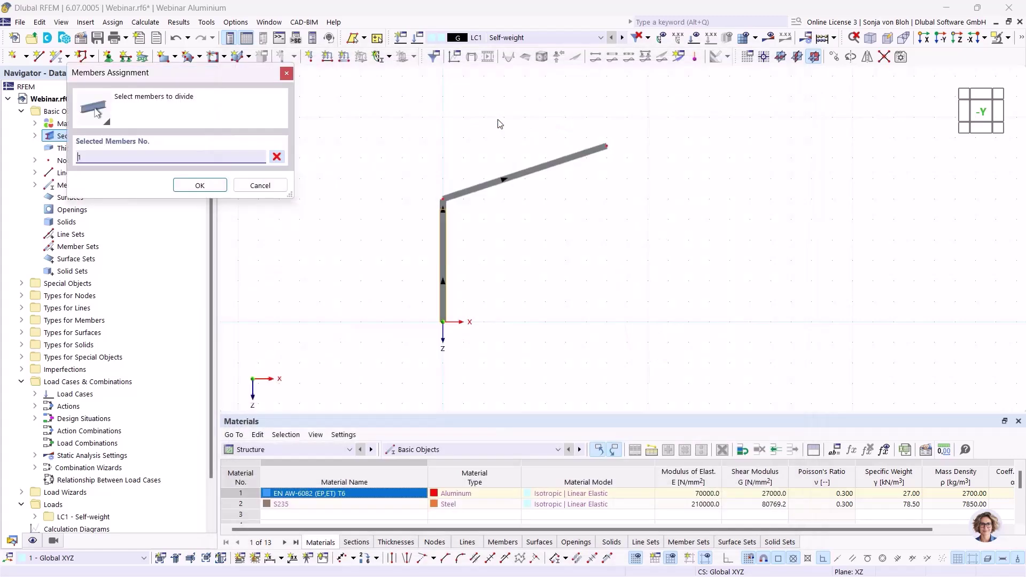
pyautogui.click(449, 197)
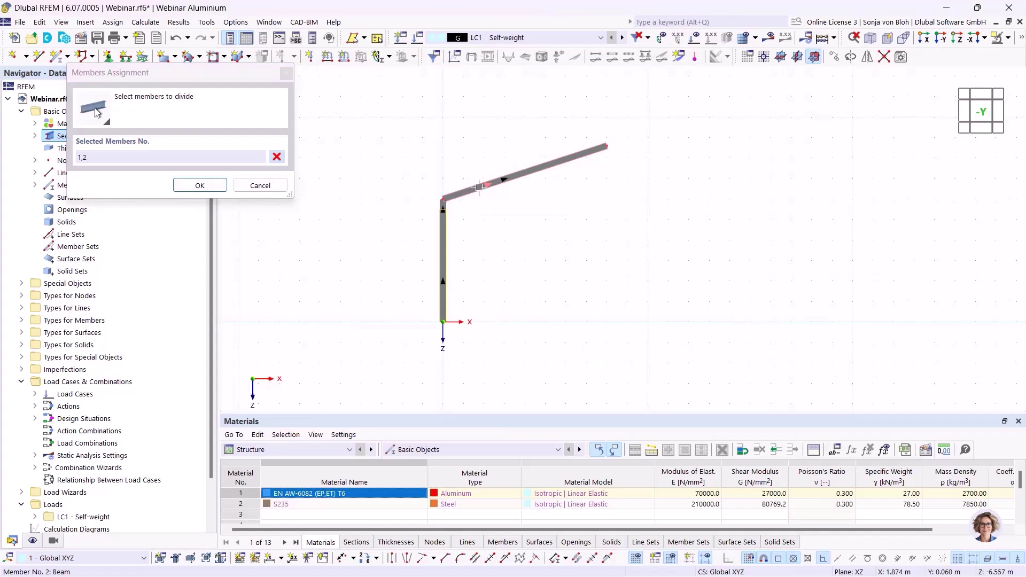
pyautogui.click(83, 158)
pyautogui.press('BackSpace')
pyautogui.press('Delete')
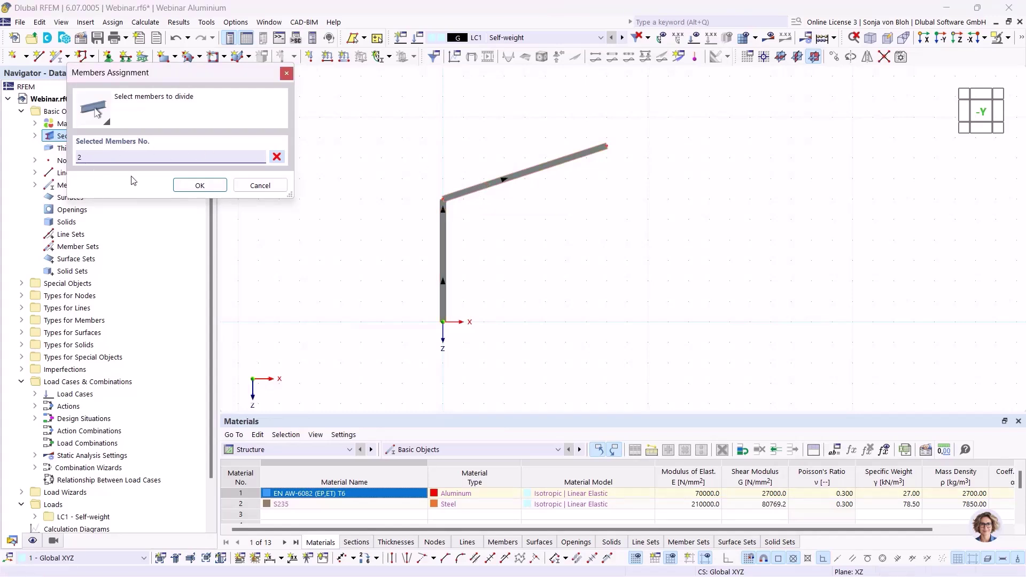
pyautogui.click(199, 185)
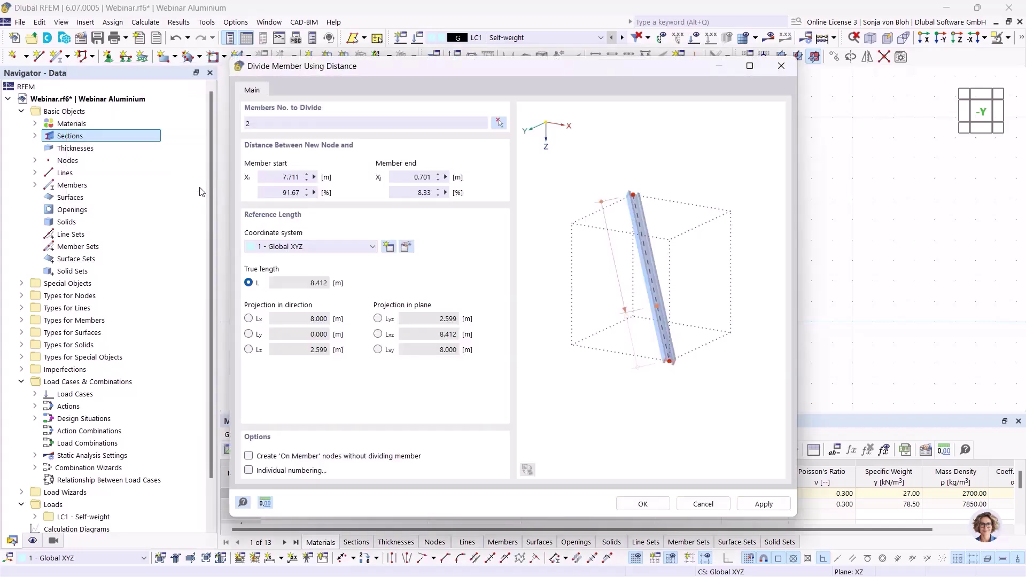
pyautogui.doubleClick(275, 177)
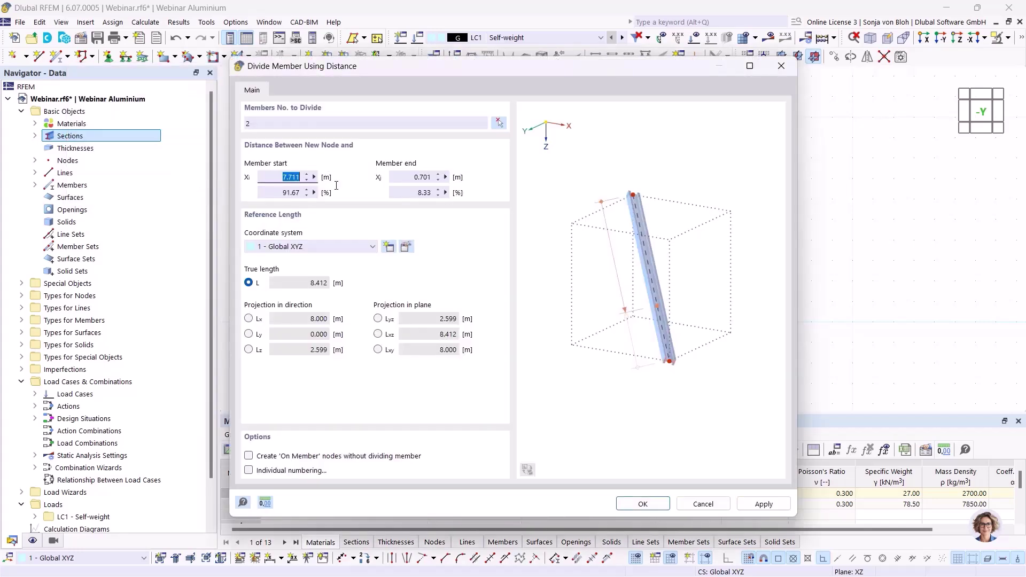
pyautogui.write('0.5')
pyautogui.click(644, 503)
pyautogui.scroll(3, 455, 214)
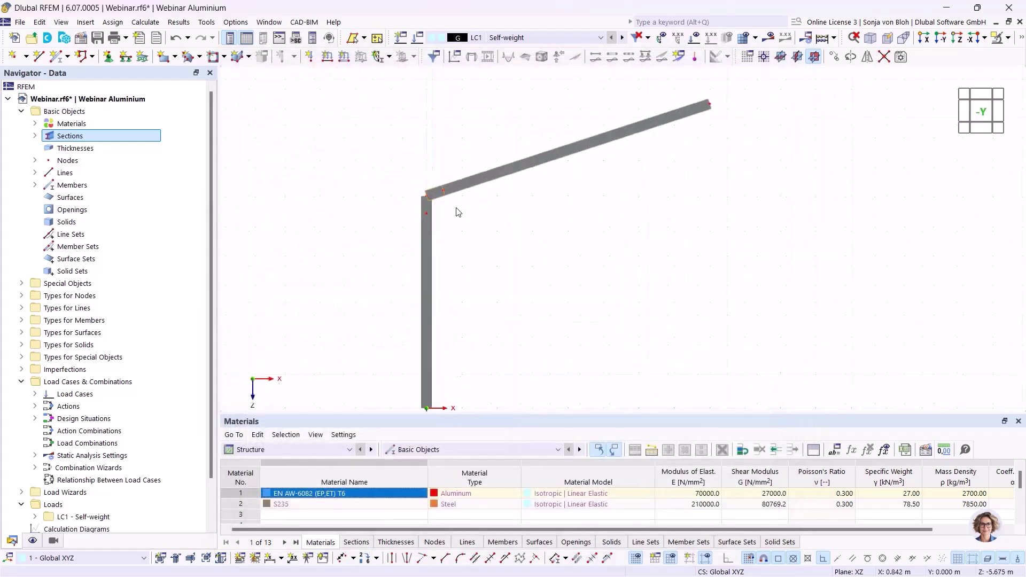
pyautogui.scroll(3, 451, 213)
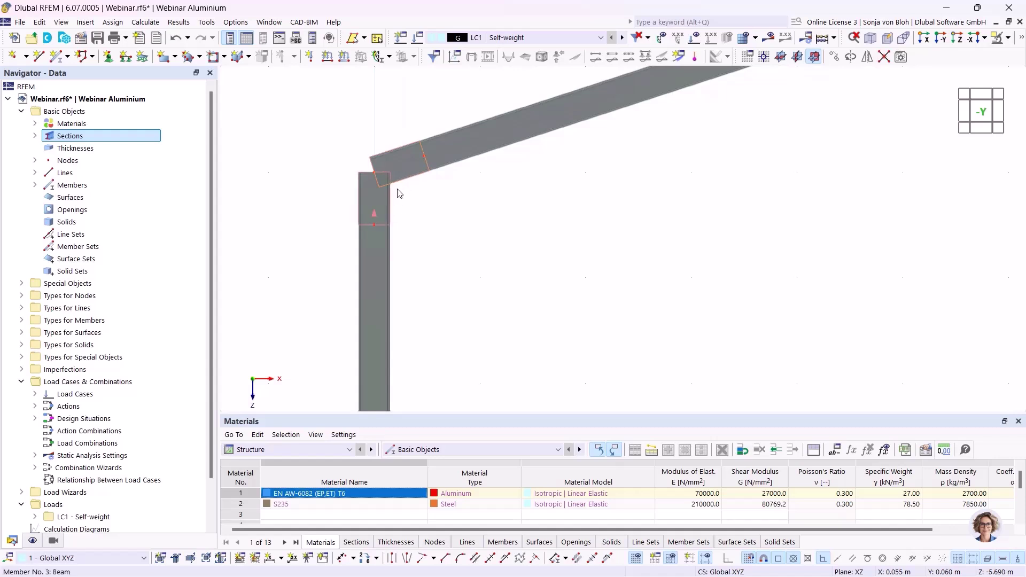
# - Assign hinged nodal supports to the column's base node and the free upper end of the inclined member
pyautogui.scroll(-2, 446, 227)
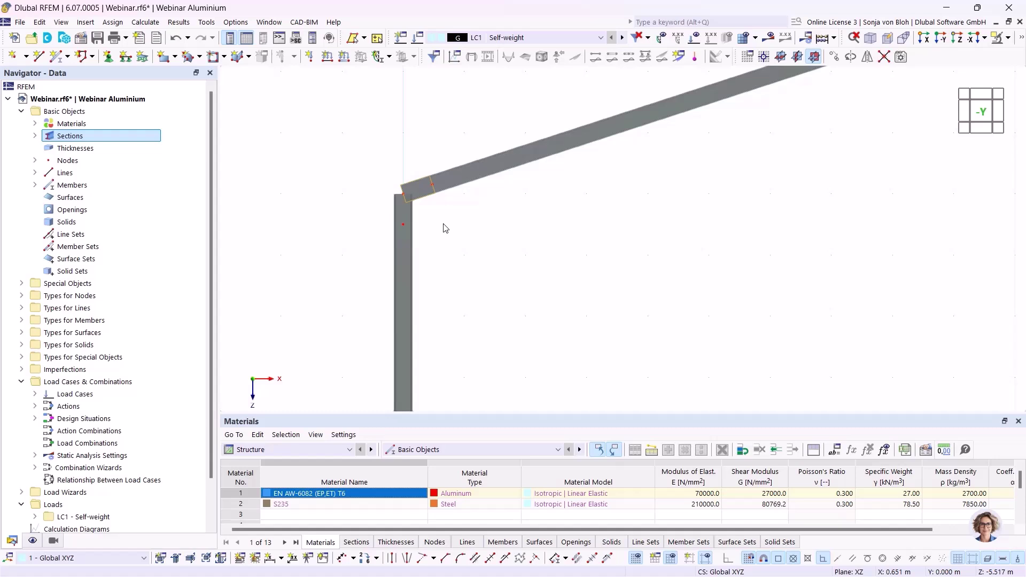
pyautogui.scroll(-2, 446, 228)
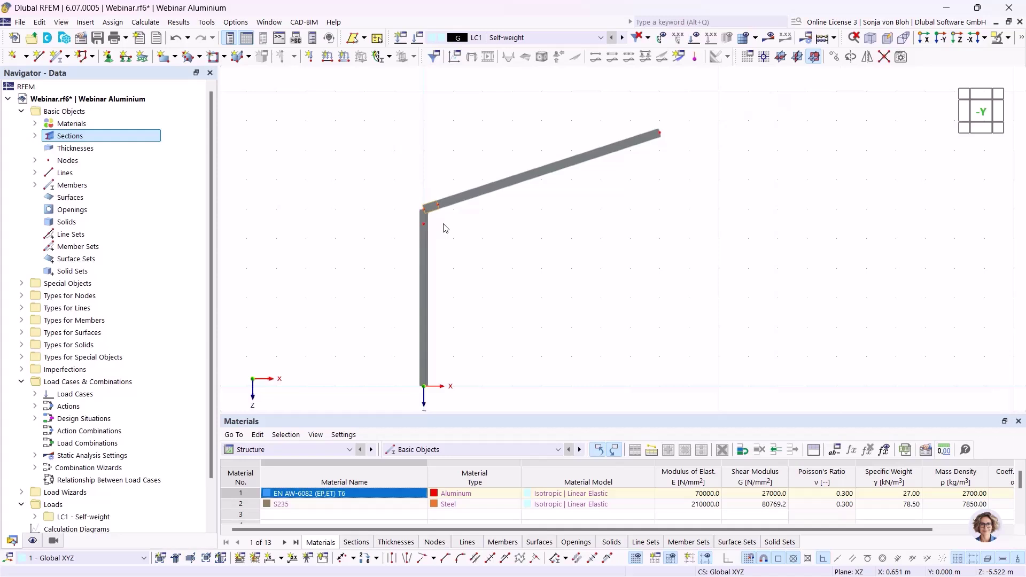
pyautogui.click(109, 56)
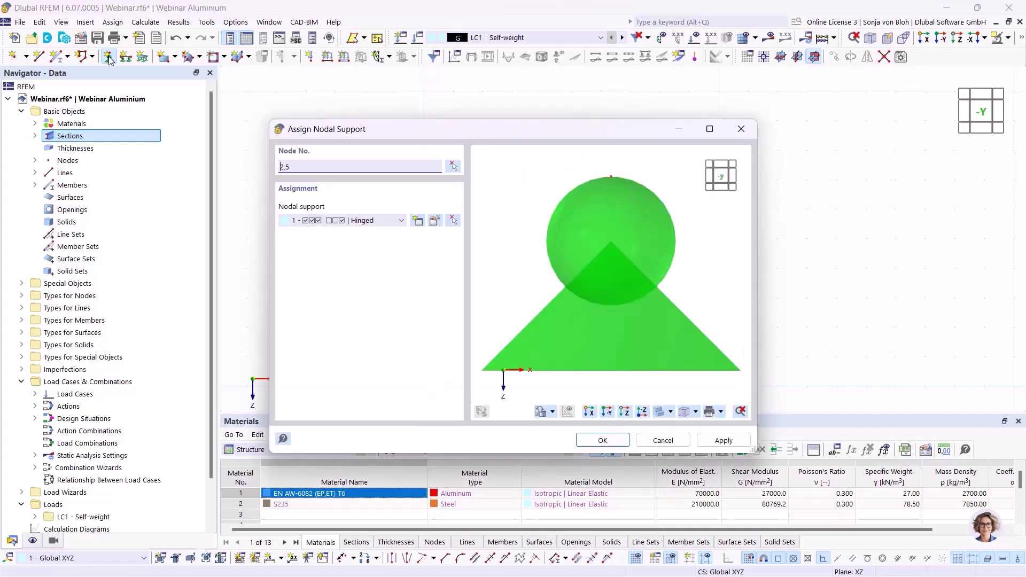
pyautogui.click(597, 442)
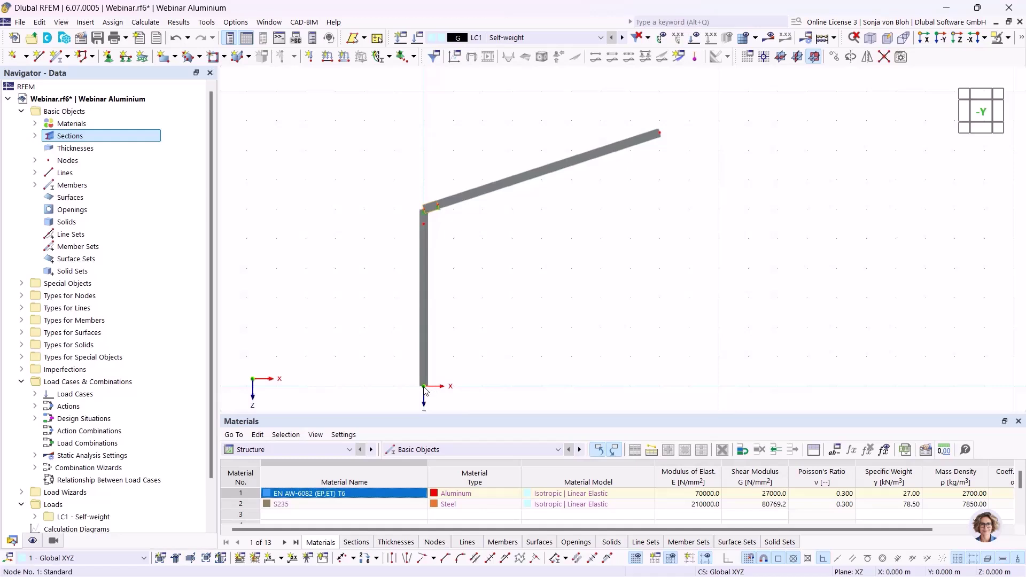
pyautogui.scroll(3, 431, 208)
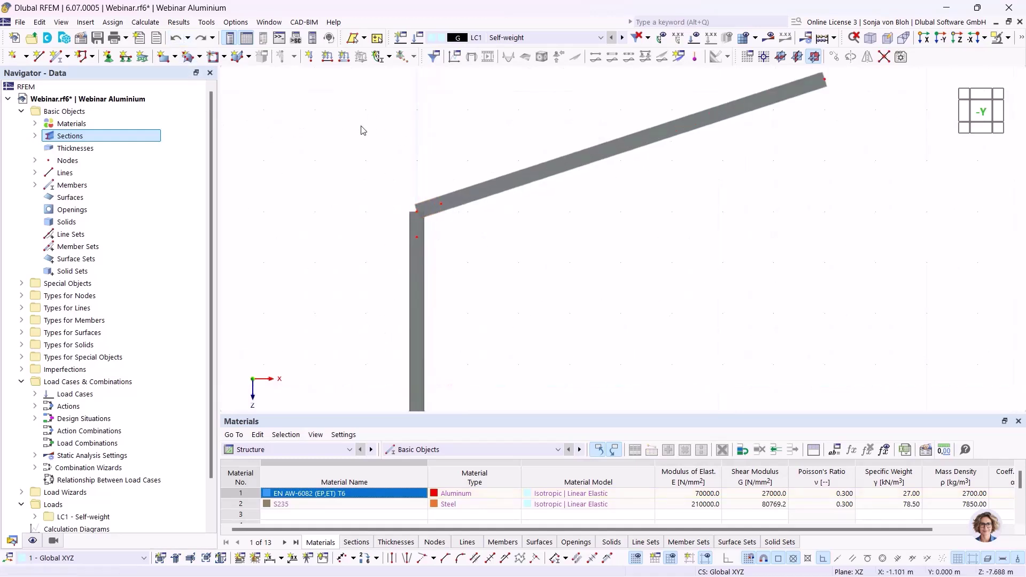
pyautogui.click(108, 56)
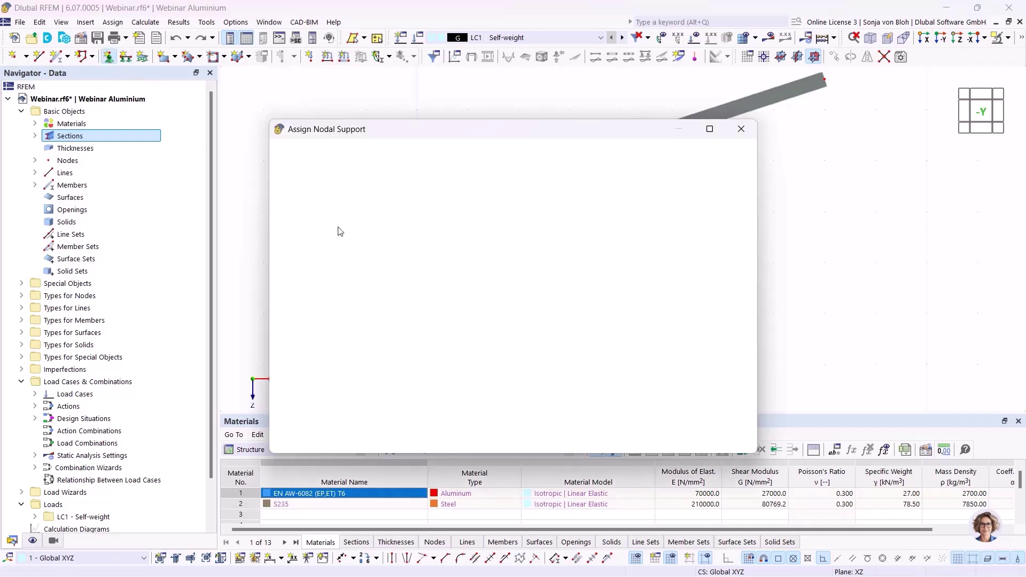
pyautogui.click(590, 438)
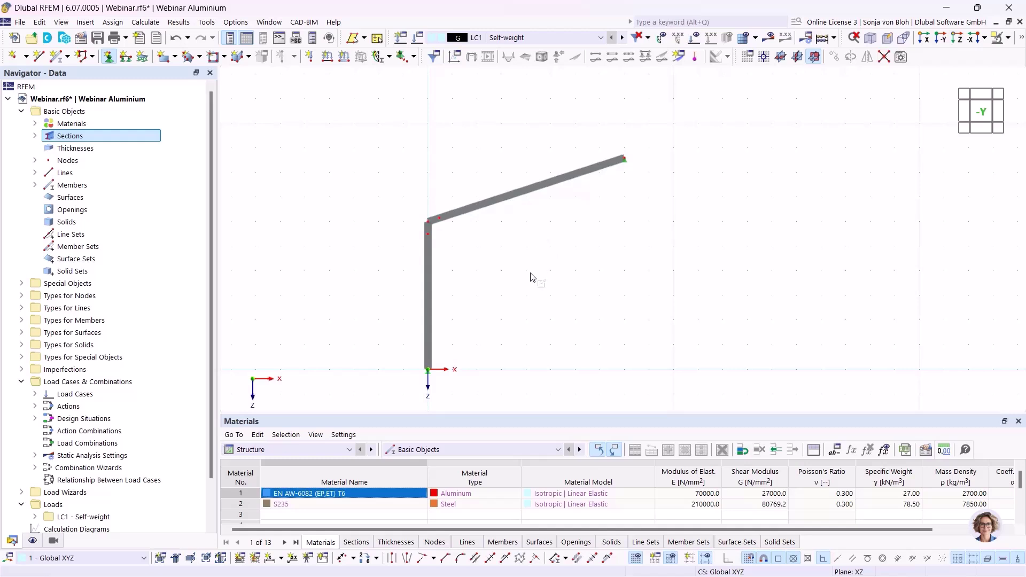
pyautogui.press('Escape')
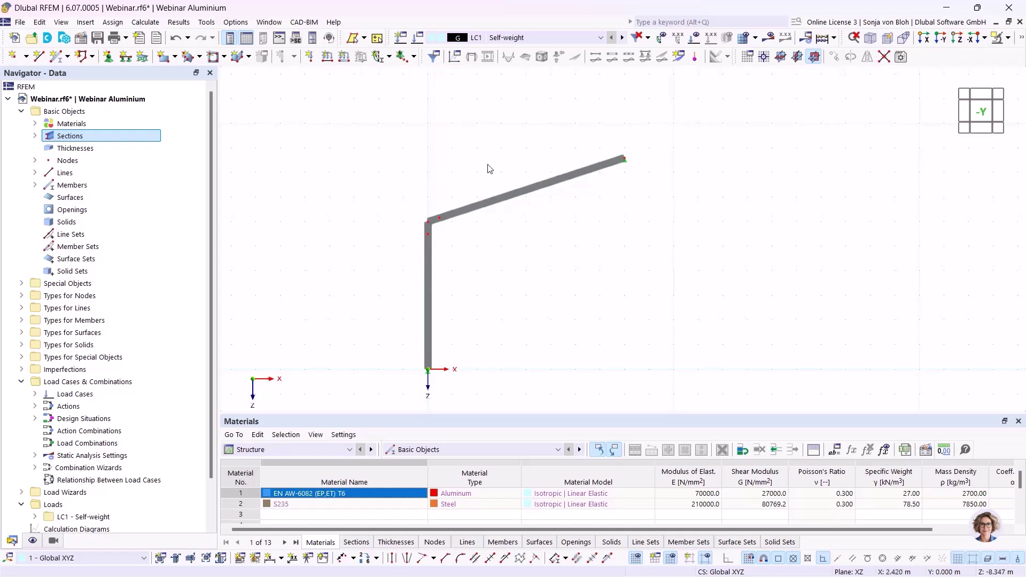
# - Copy the whole frame with its supports in 2 steps, using a displacement of 10 m in X
pyautogui.moveTo(358, 150); pyautogui.dragTo(690, 409)
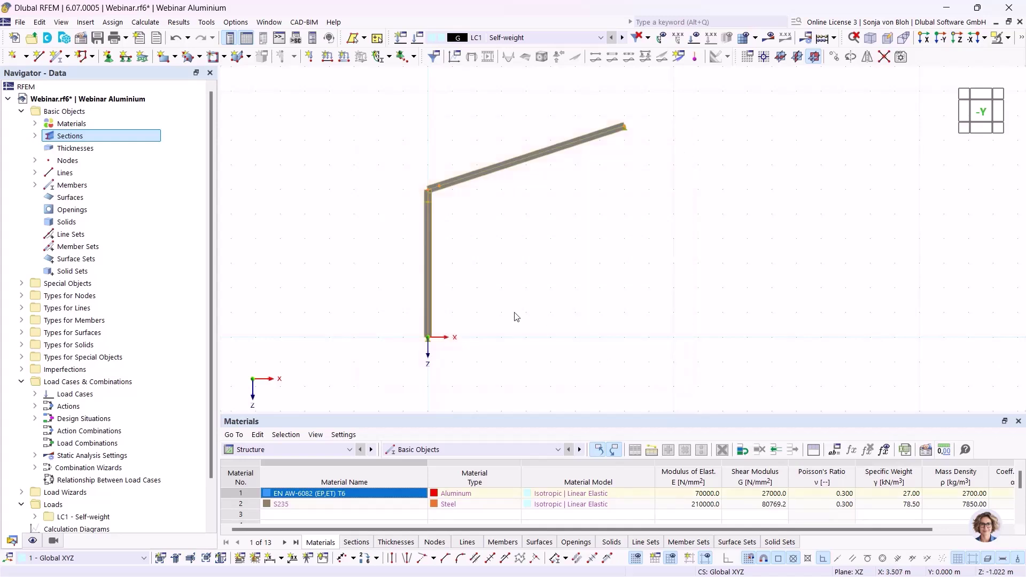
pyautogui.click(838, 59)
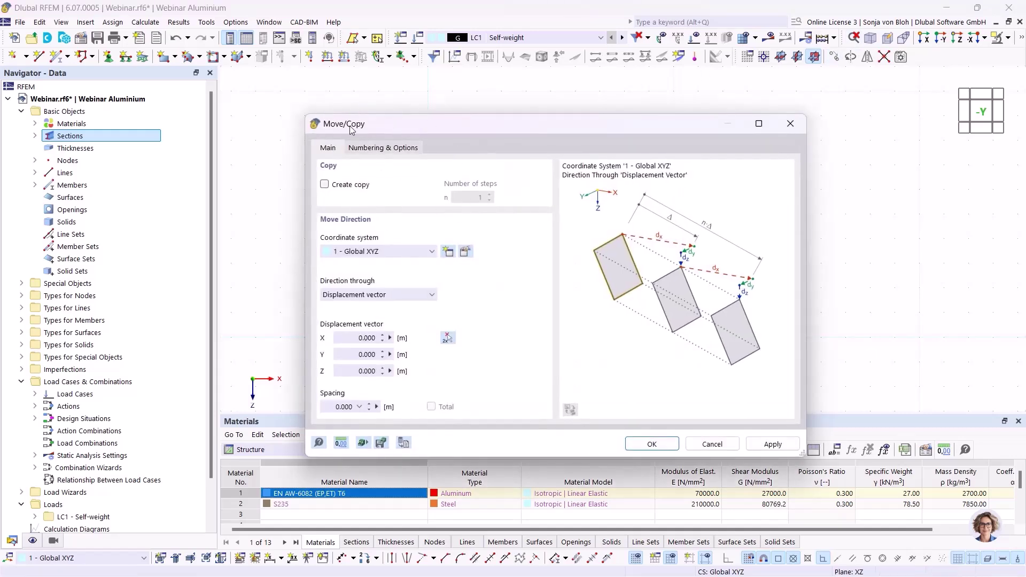
pyautogui.click(327, 185)
pyautogui.click(489, 195)
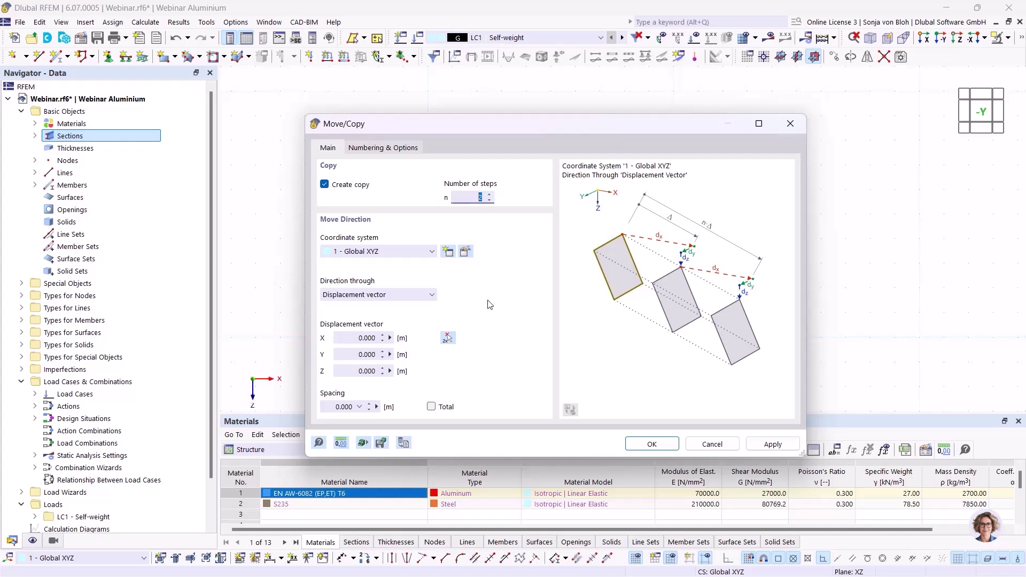
pyautogui.click(353, 338)
pyautogui.write('10')
pyautogui.click(654, 447)
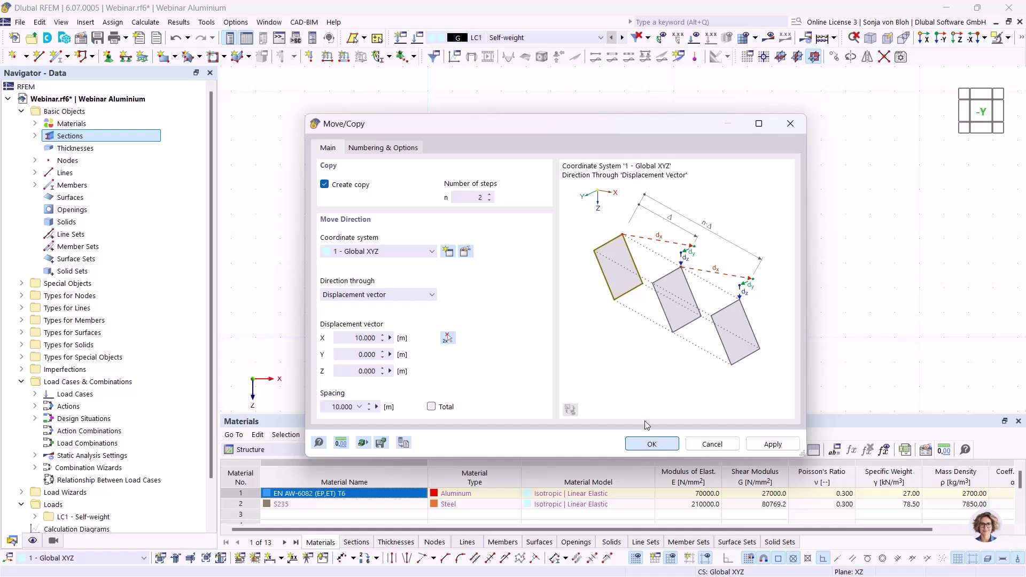
pyautogui.press('Return')
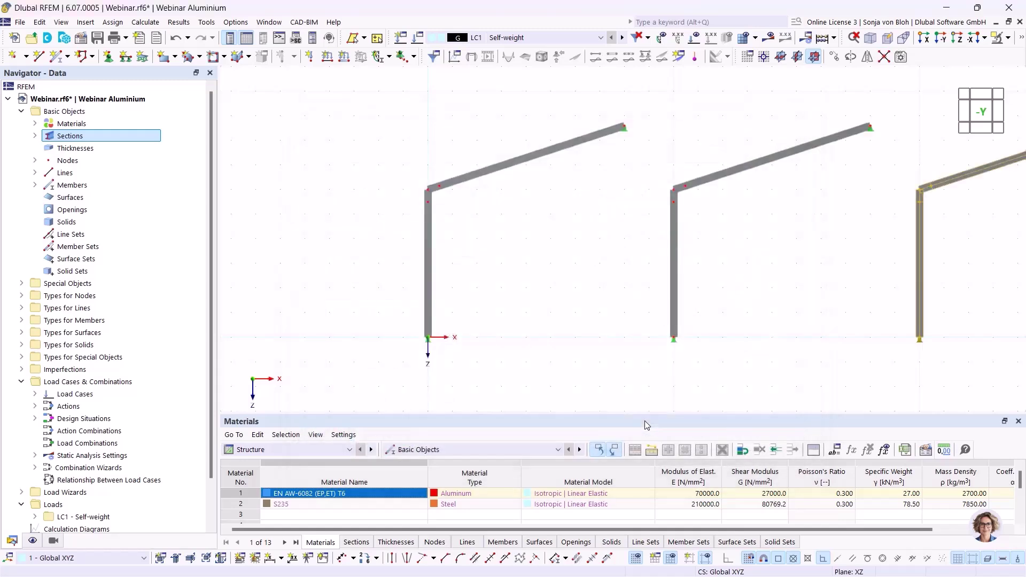
# - Assign section 1, RSECTION Reinforded AluSection, to the two short corner members 2 and 3 of the first frame
pyautogui.moveTo(573, 291); pyautogui.dragTo(479, 328, button='middle')
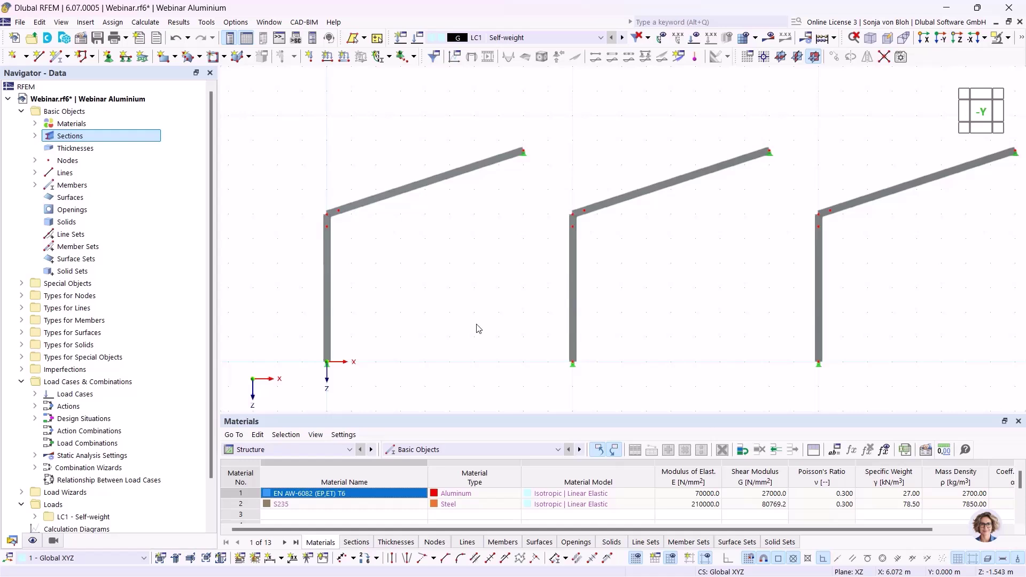
pyautogui.scroll(3, 353, 228)
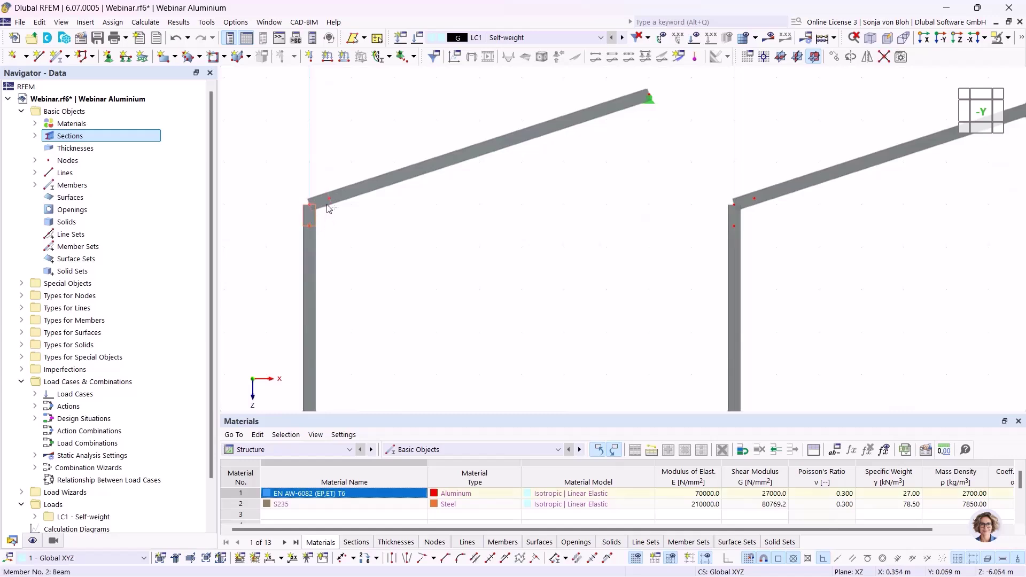
pyautogui.rightClick(327, 208)
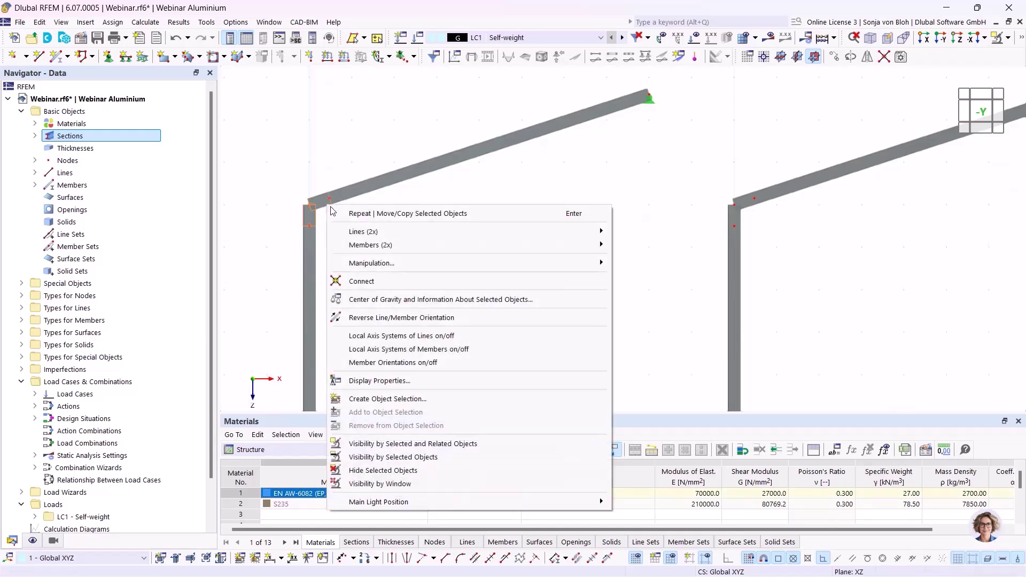
pyautogui.moveTo(381, 247)
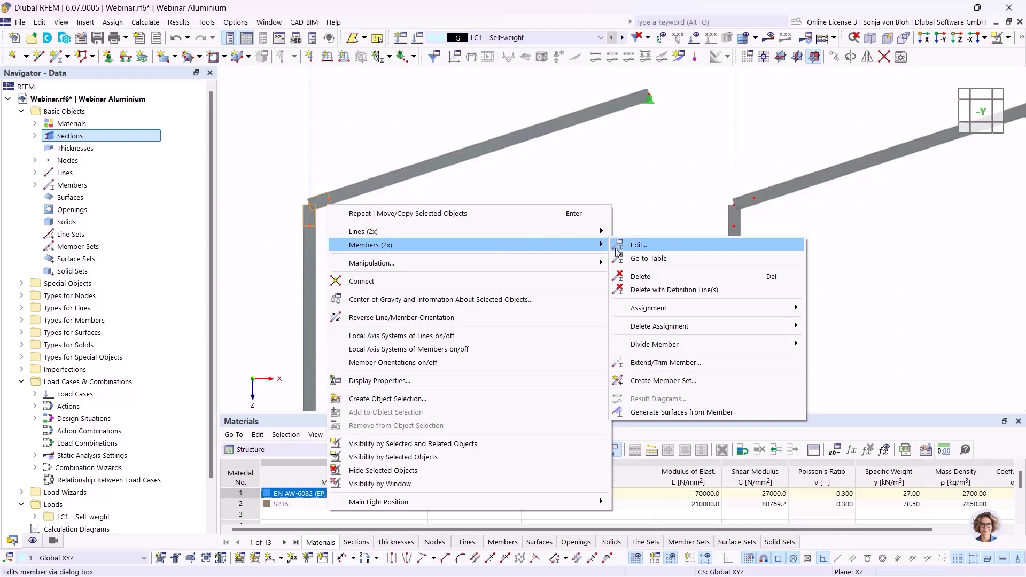
pyautogui.click(633, 245)
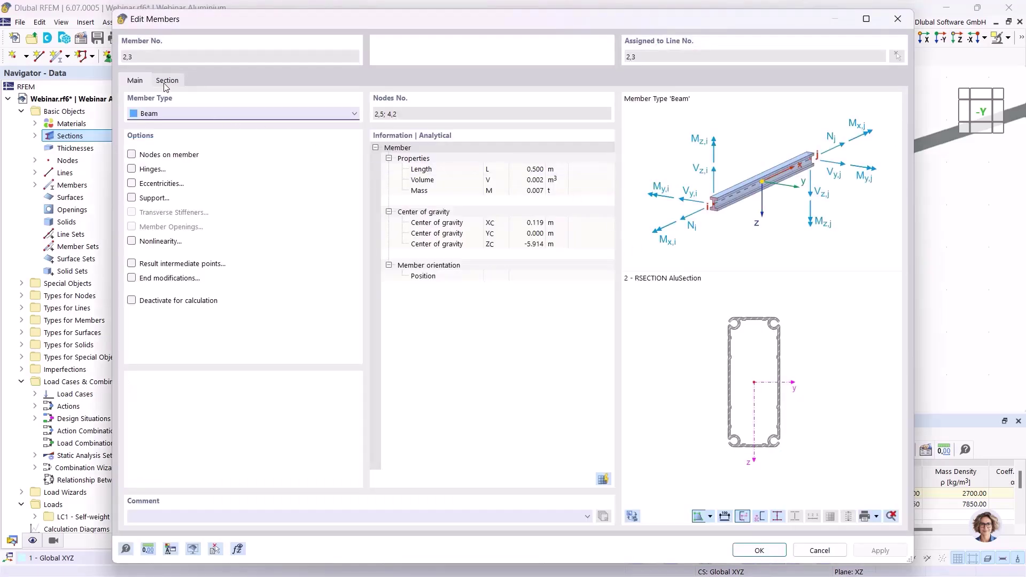
pyautogui.click(166, 82)
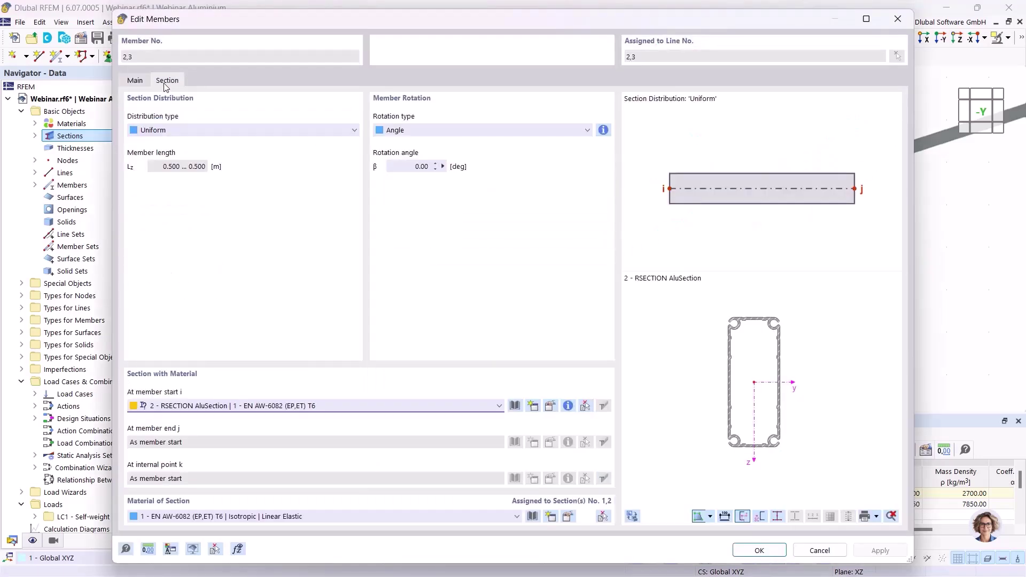
pyautogui.click(272, 407)
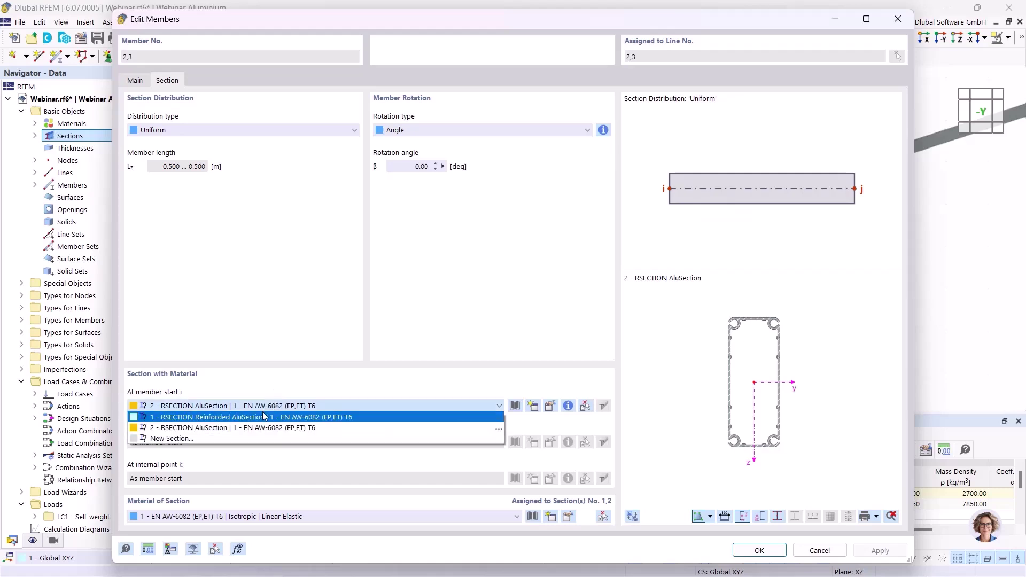
pyautogui.click(264, 417)
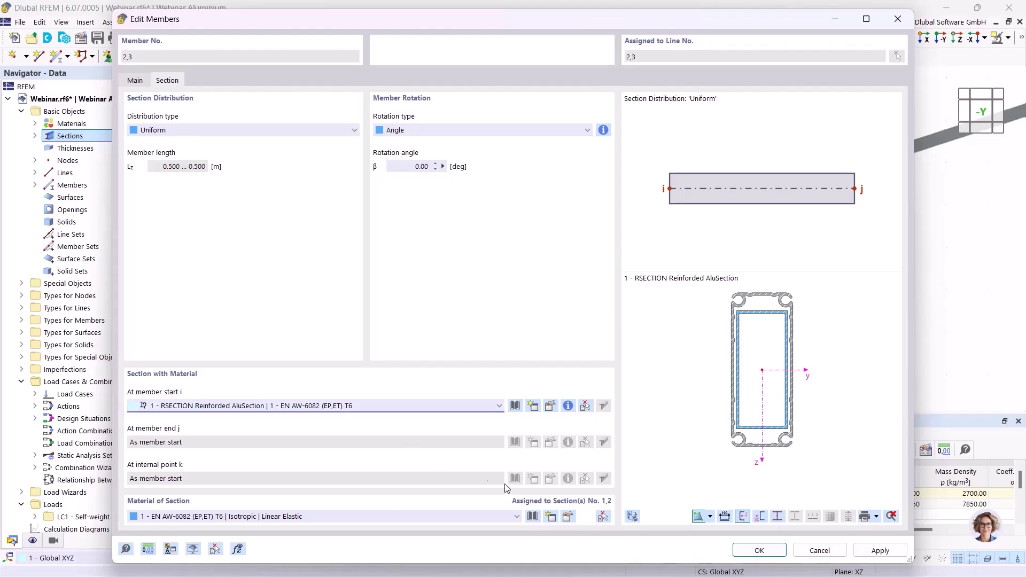
pyautogui.click(759, 551)
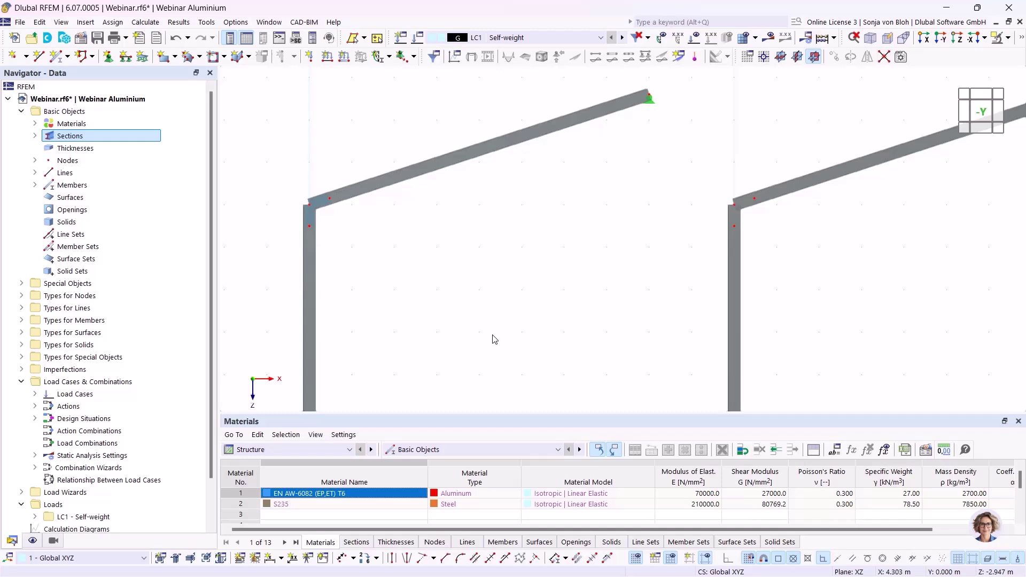
# - Deactivate the active self-weight in load case LC1
pyautogui.click(34, 394)
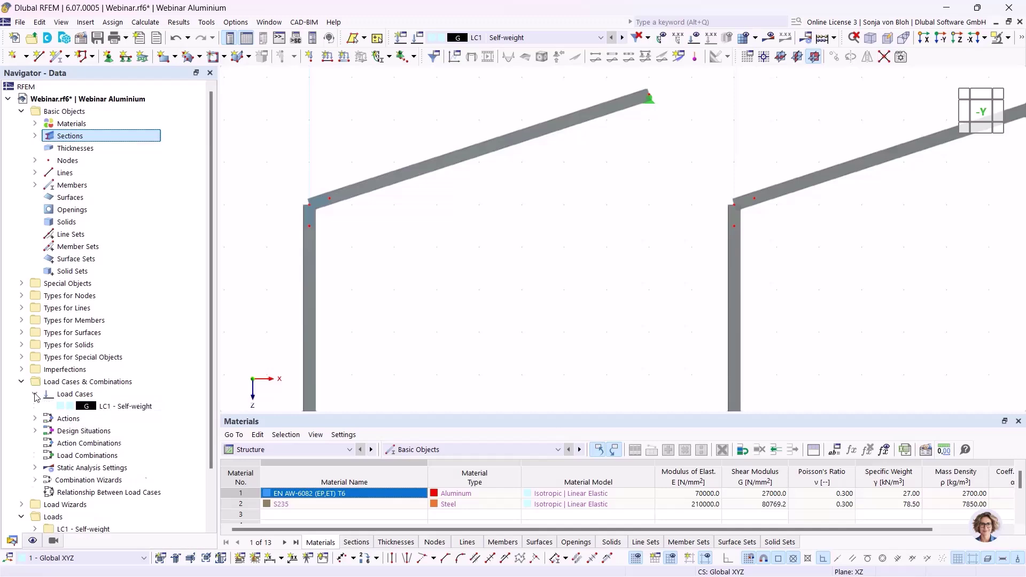
pyautogui.doubleClick(113, 407)
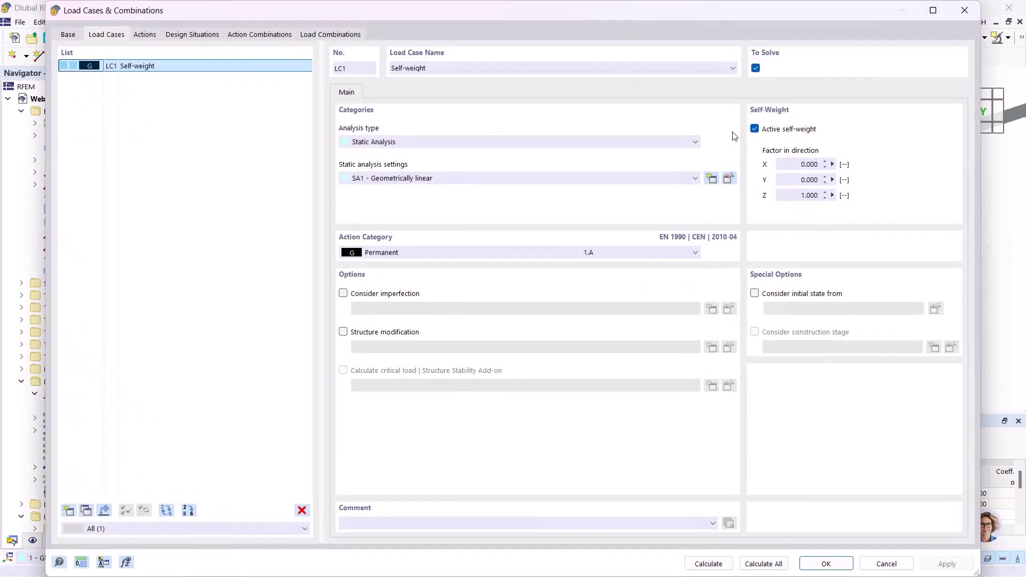
pyautogui.click(754, 129)
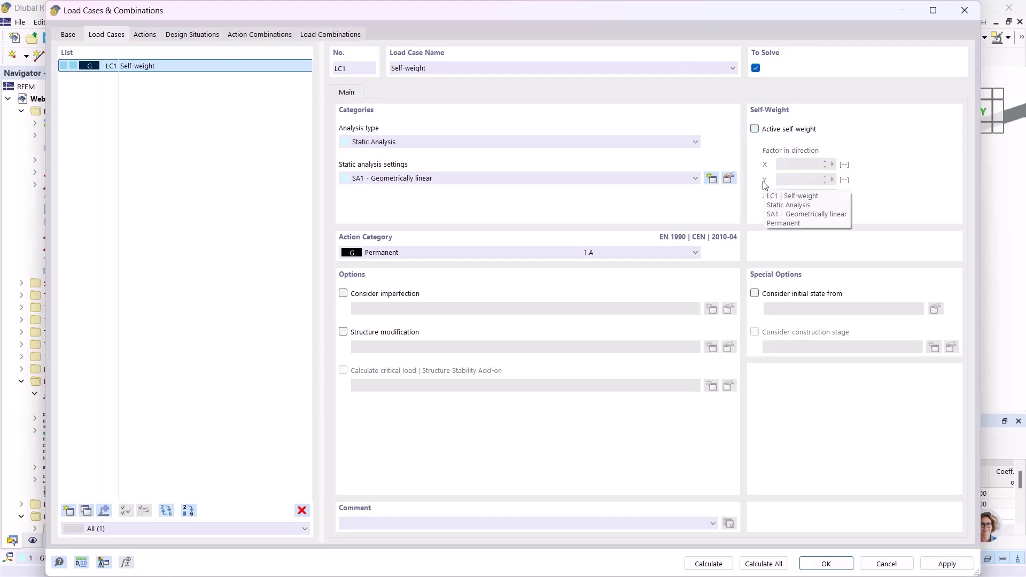
pyautogui.click(826, 564)
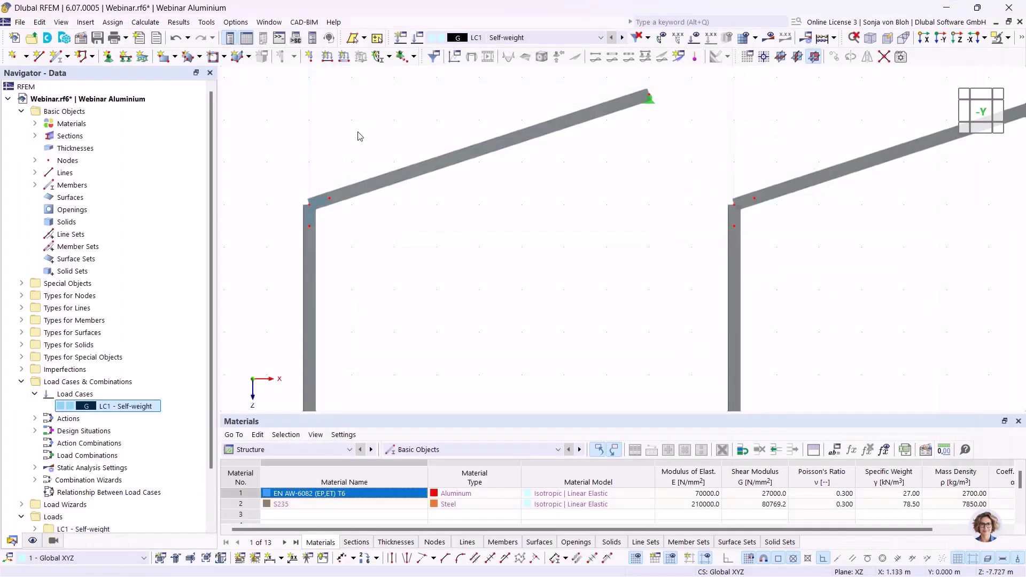
# - Apply a uniform member load of 2.6 kN/m, global in Z on projected length, to members 2 and 4 in LC1
pyautogui.click(344, 57)
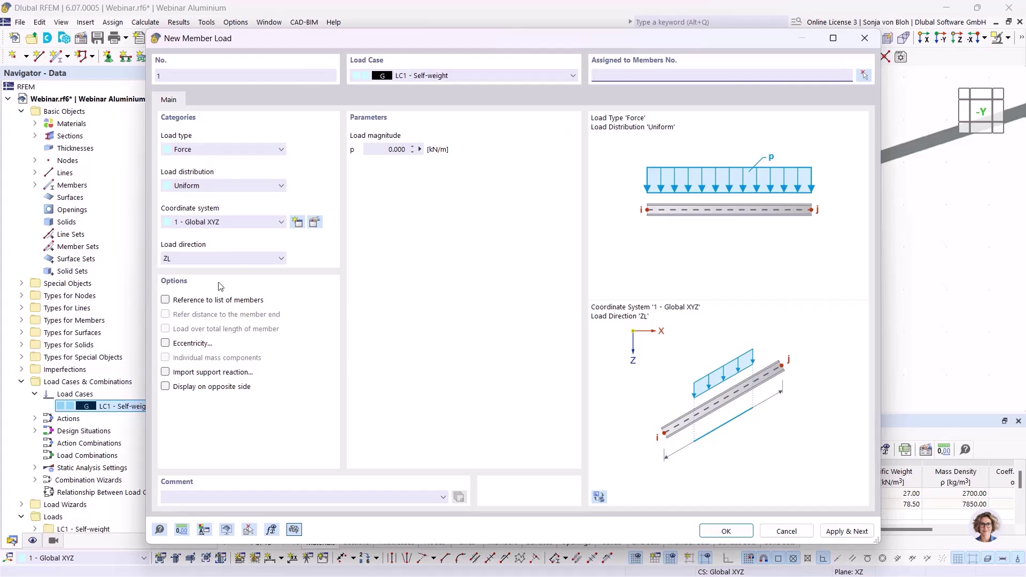
pyautogui.click(275, 263)
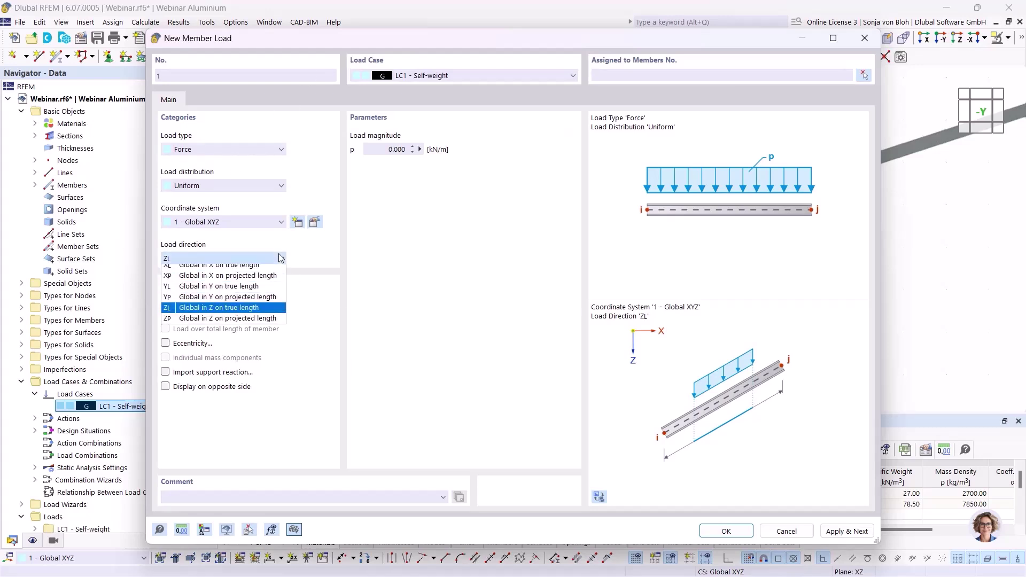
pyautogui.click(227, 322)
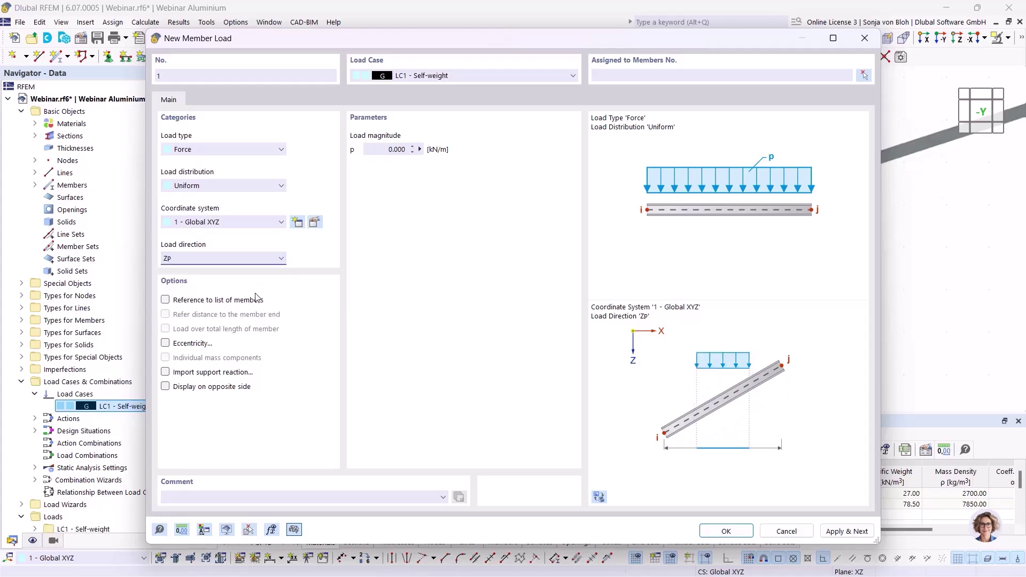
pyautogui.click(386, 149)
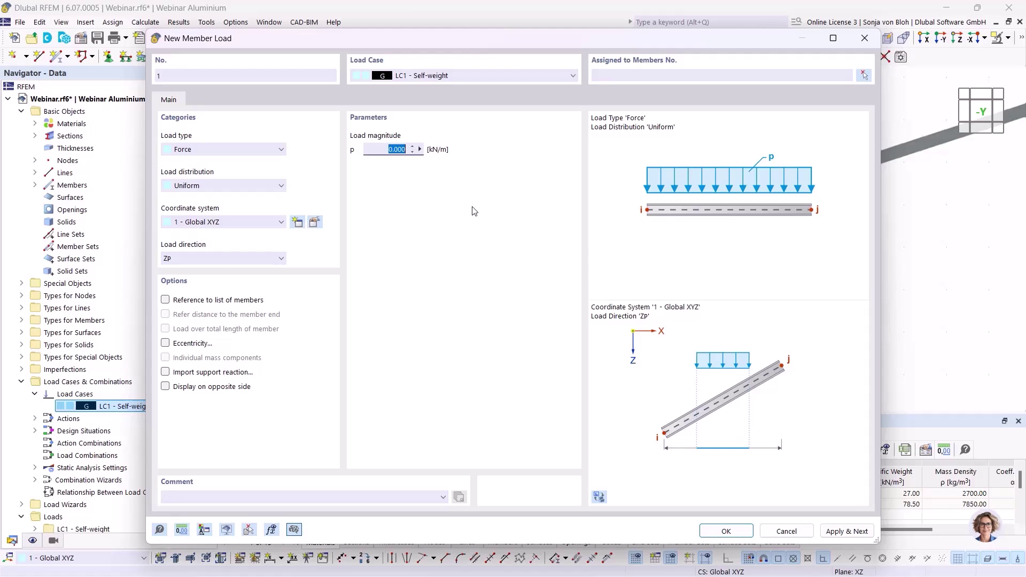
pyautogui.write('2,6')
pyautogui.click(726, 531)
pyautogui.click(342, 190)
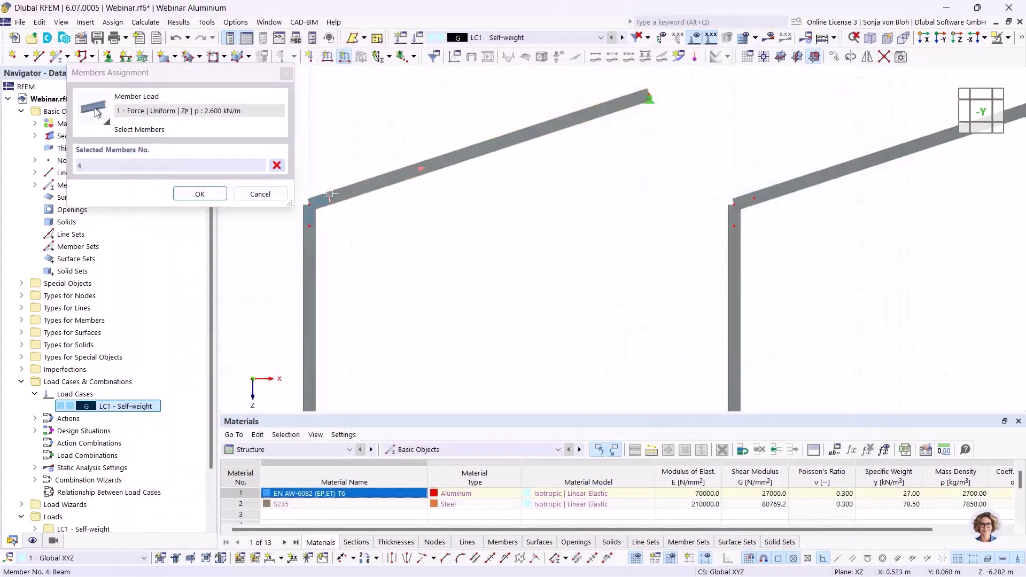
pyautogui.click(319, 203)
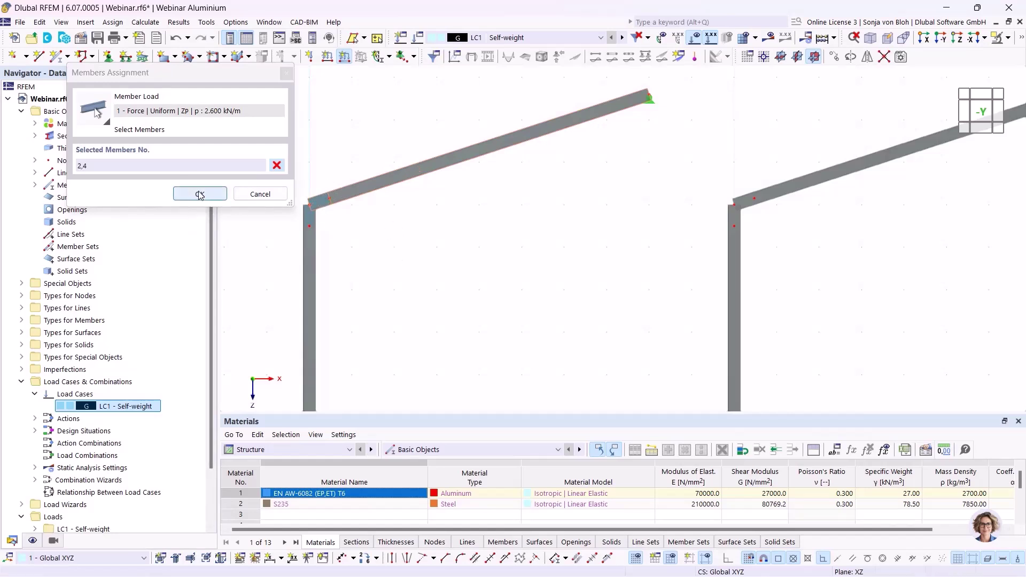
pyautogui.click(218, 194)
# - Show the calculated results of load case LC1 and display the member internal force N on the first frame
pyautogui.scroll(-4, 449, 283)
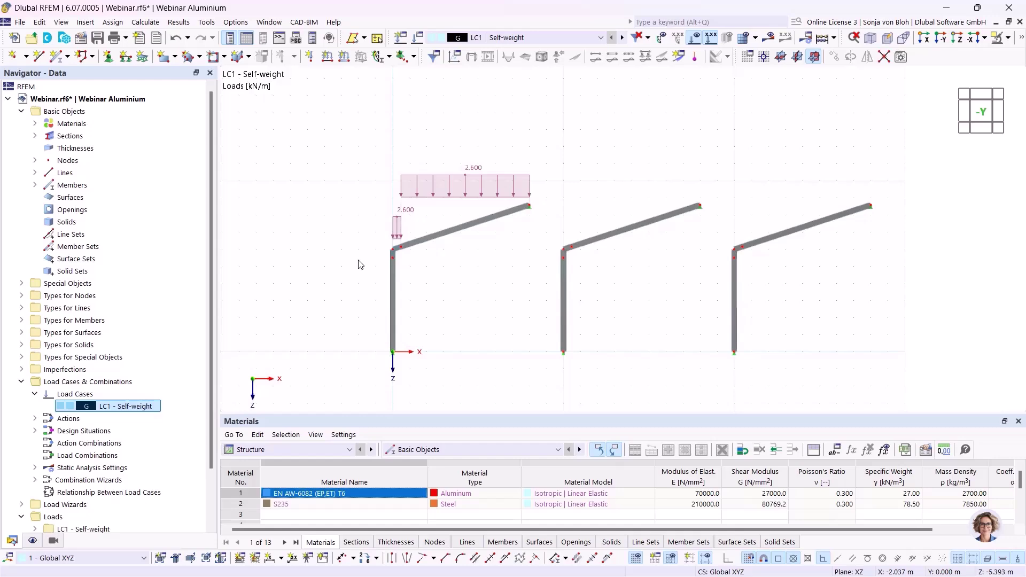
pyautogui.click(770, 38)
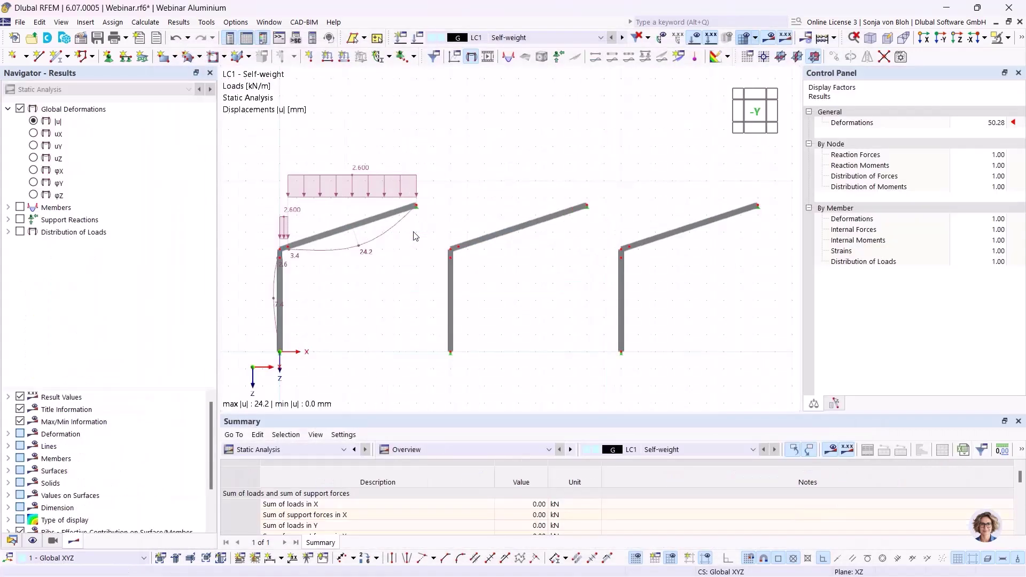
pyautogui.click(8, 208)
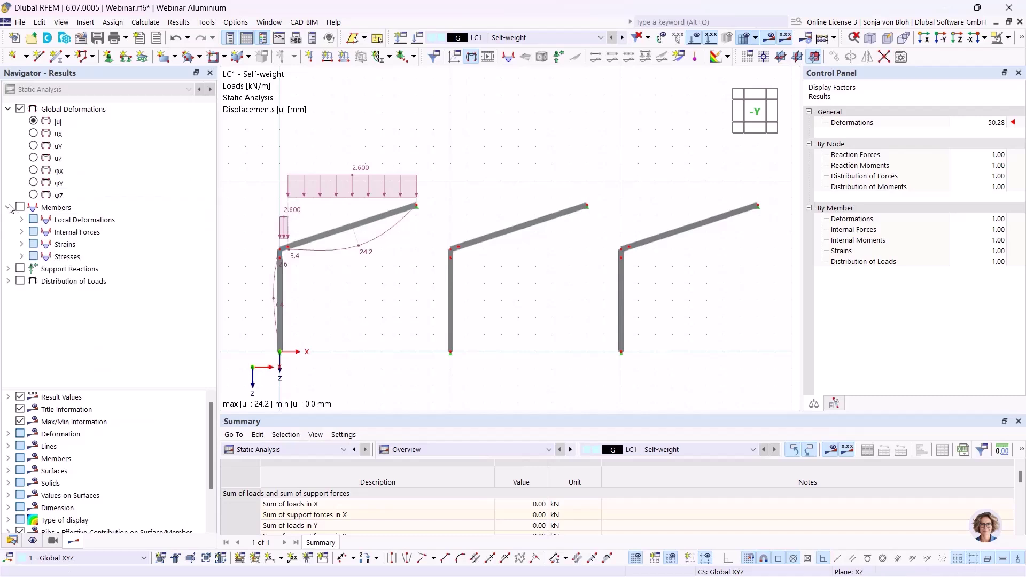
pyautogui.click(21, 232)
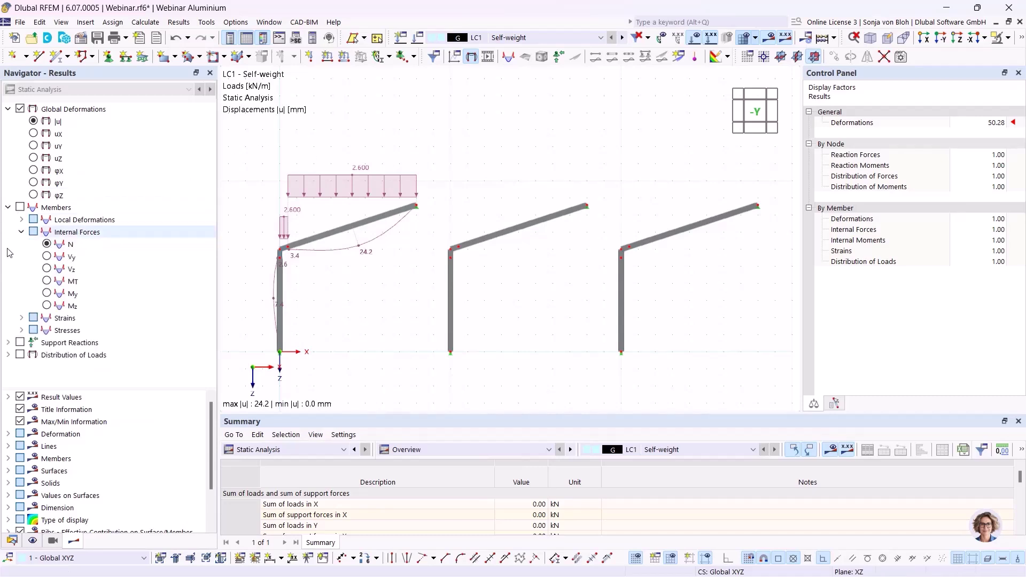
pyautogui.moveTo(331, 363); pyautogui.dragTo(452, 300, button='middle')
pyautogui.scroll(2, 437, 252)
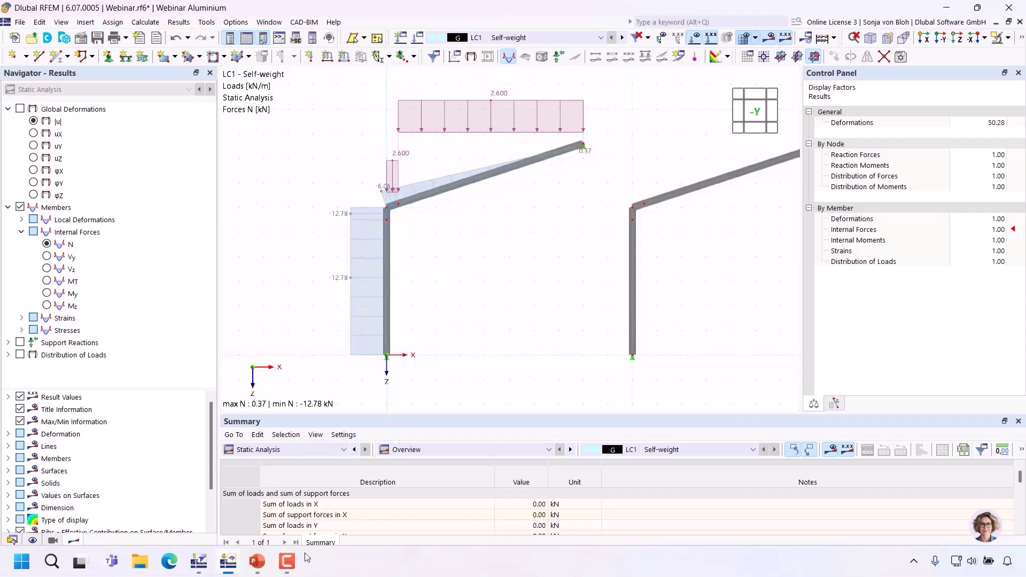
# - Switch to the PowerPoint slide show and advance to the Line release slide
pyautogui.moveTo(259, 567)
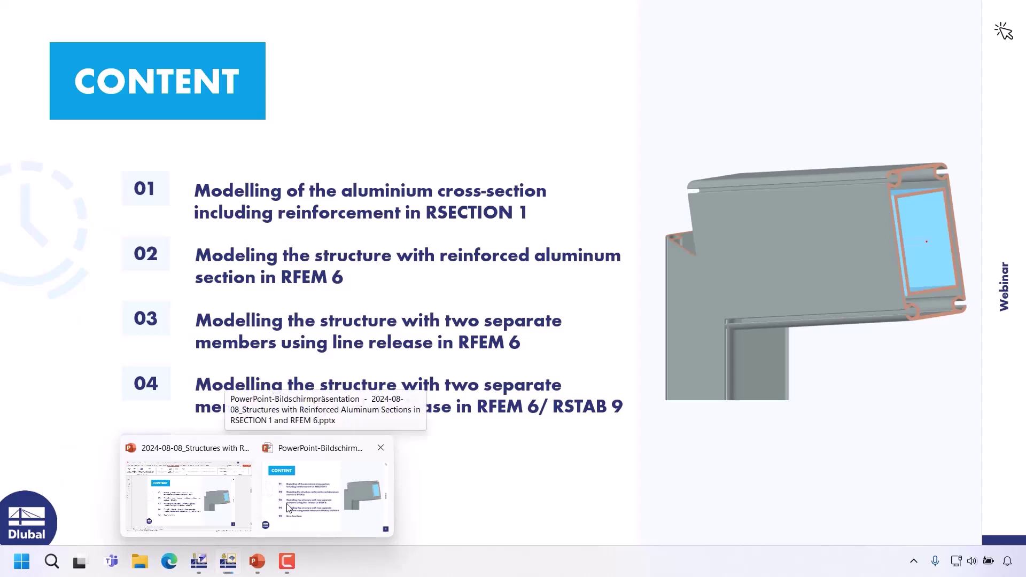
pyautogui.click(287, 507)
pyautogui.press('Right')
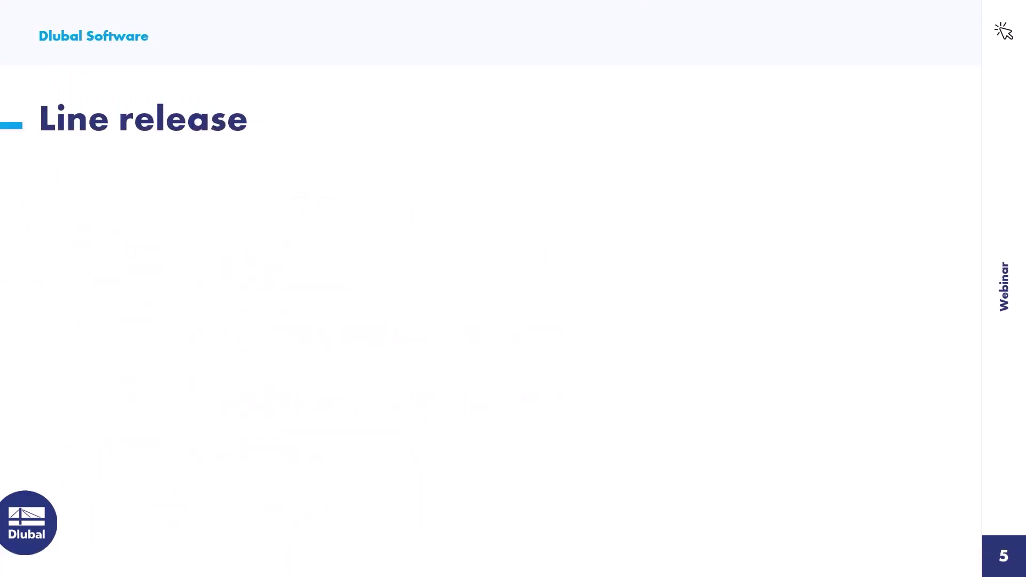
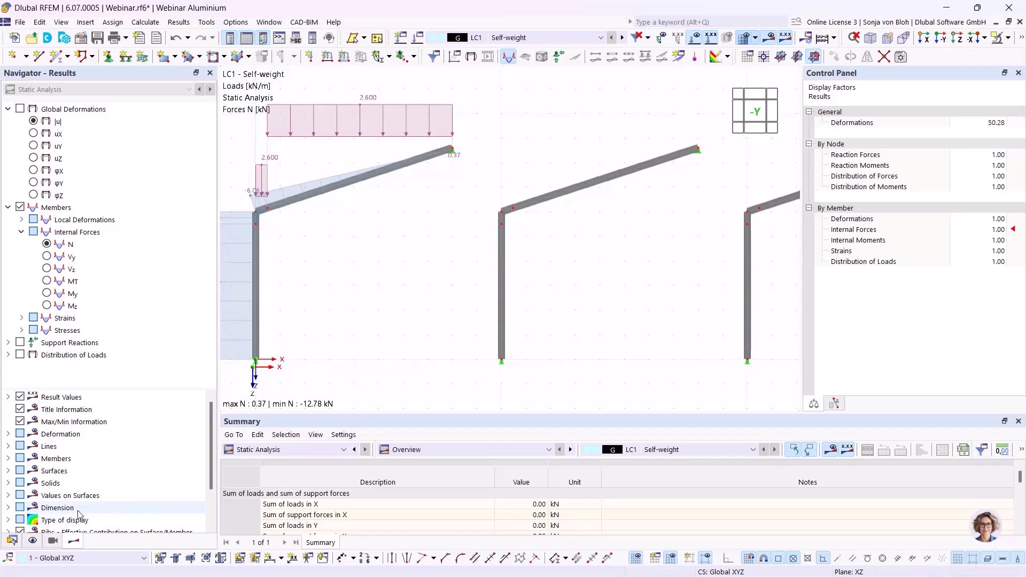
# - Start a new line release in RFEM and assign it to lines 6 and 7, the short corner lines of the second frame
pyautogui.click(12, 541)
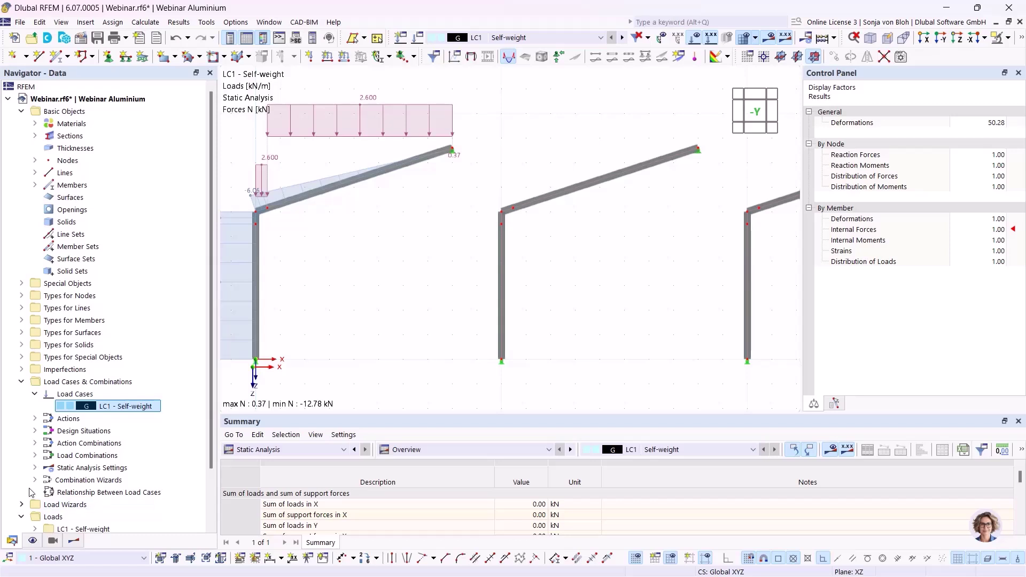
pyautogui.click(21, 284)
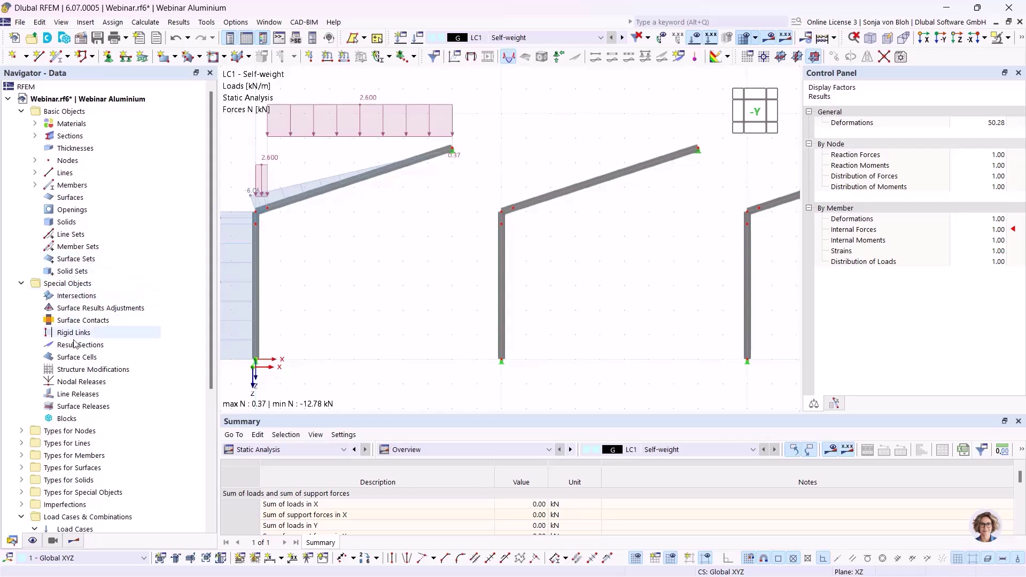
pyautogui.click(76, 394)
pyautogui.rightClick(77, 394)
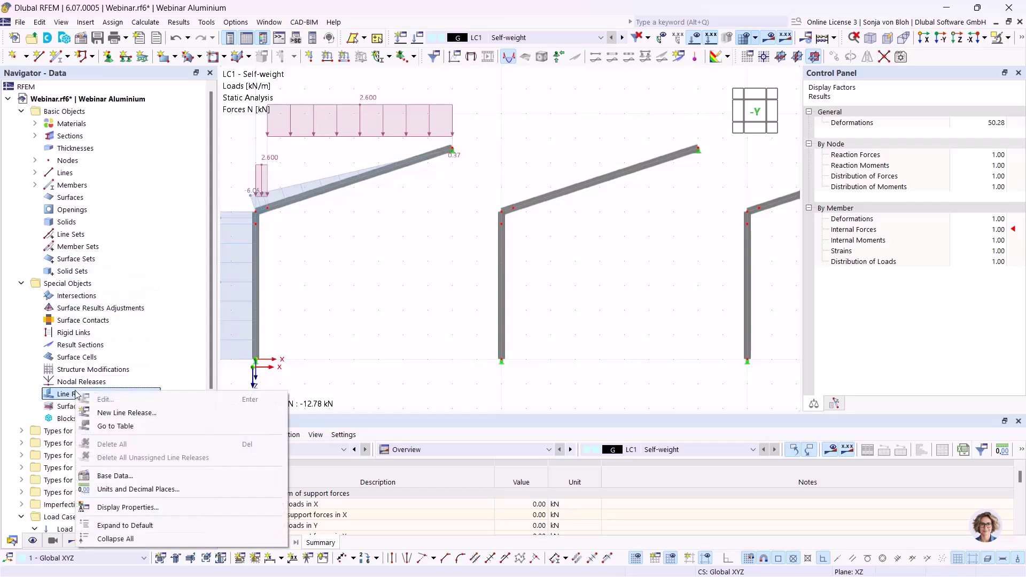
pyautogui.click(133, 420)
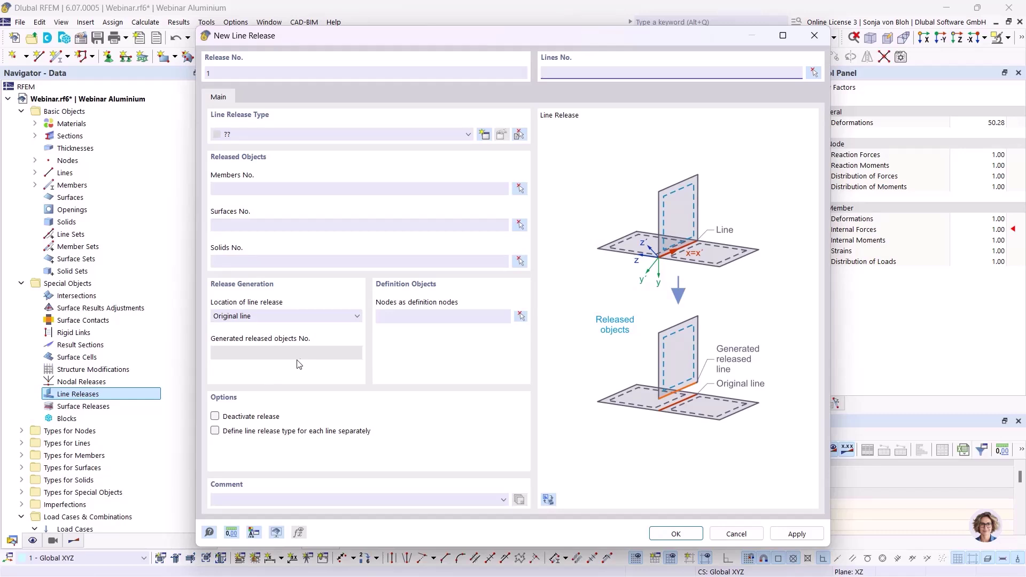
pyautogui.click(814, 73)
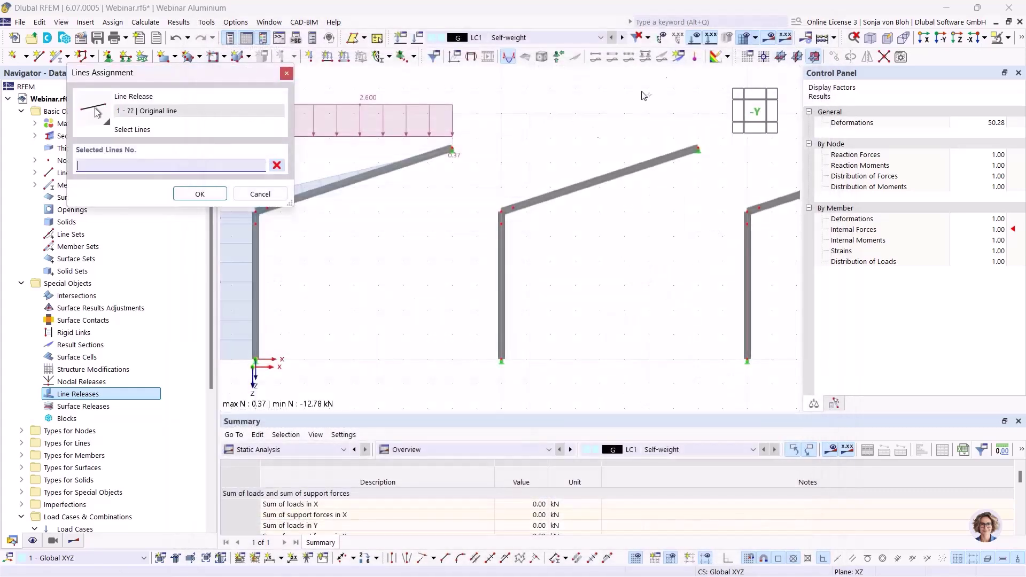
pyautogui.scroll(3, 503, 214)
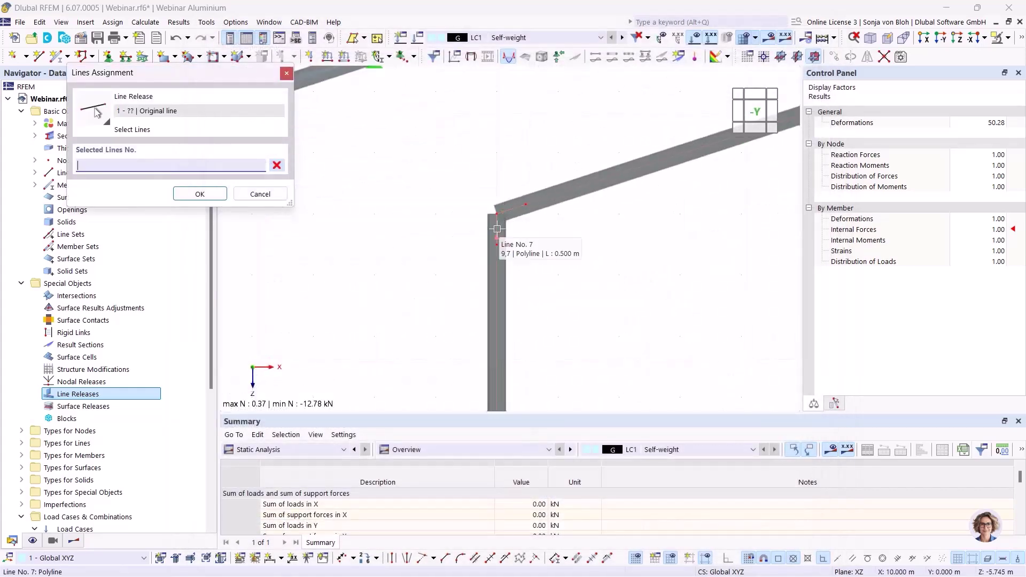
pyautogui.click(497, 229)
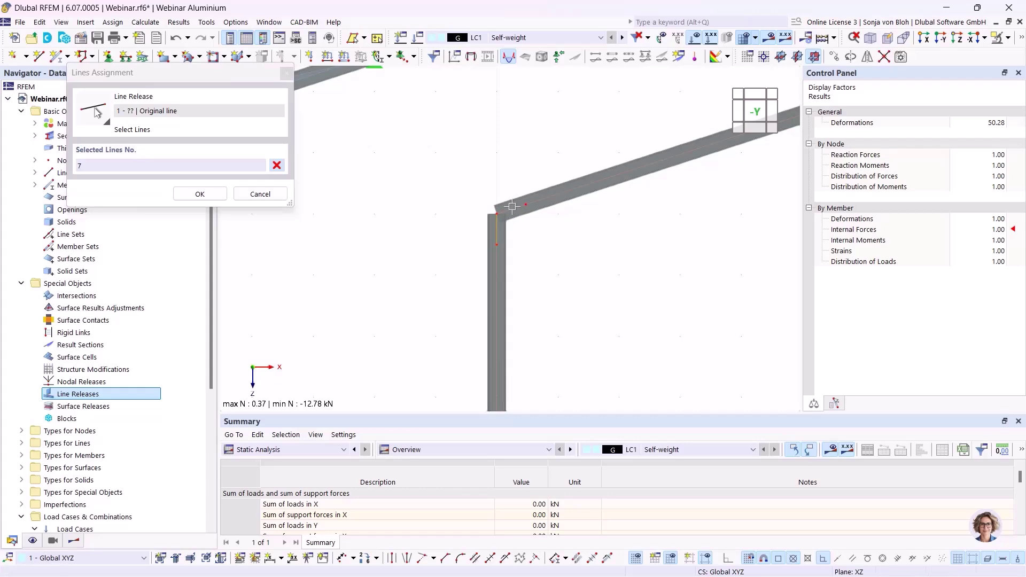
pyautogui.click(517, 209)
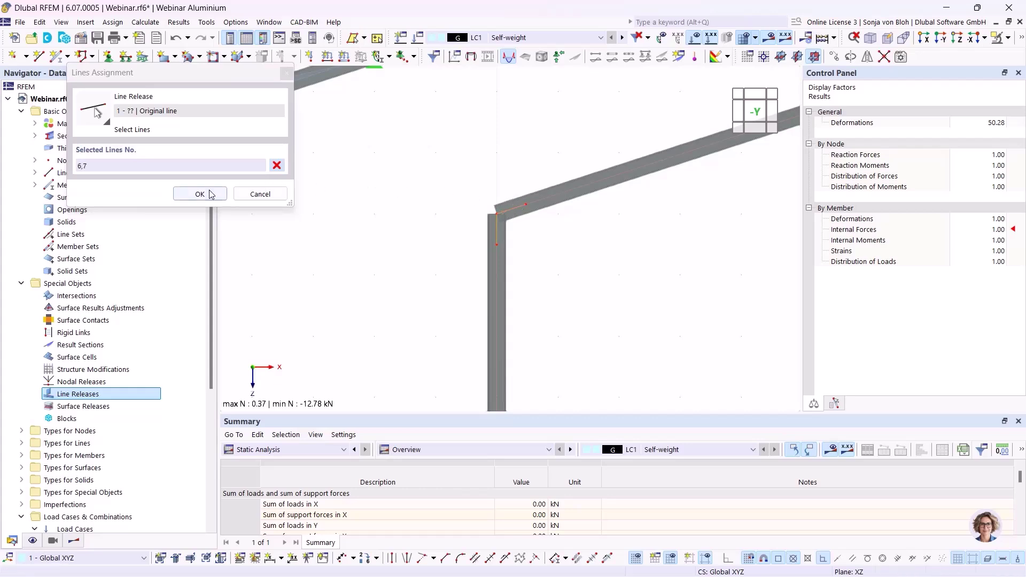
pyautogui.click(200, 194)
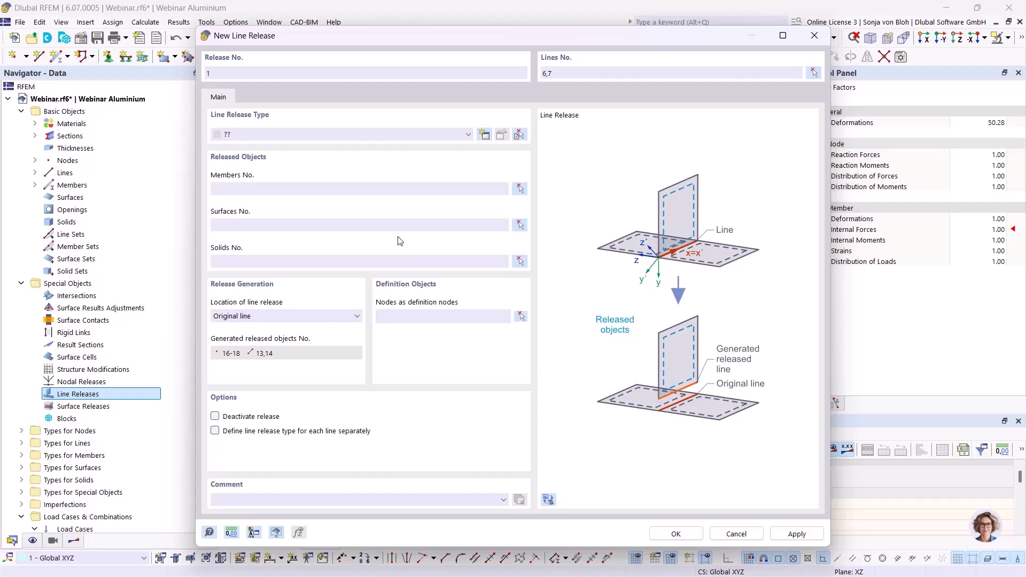
# - Create a line release type with only the translation ux released and the rotation φx fixed, and complete the line release with it
pyautogui.click(471, 136)
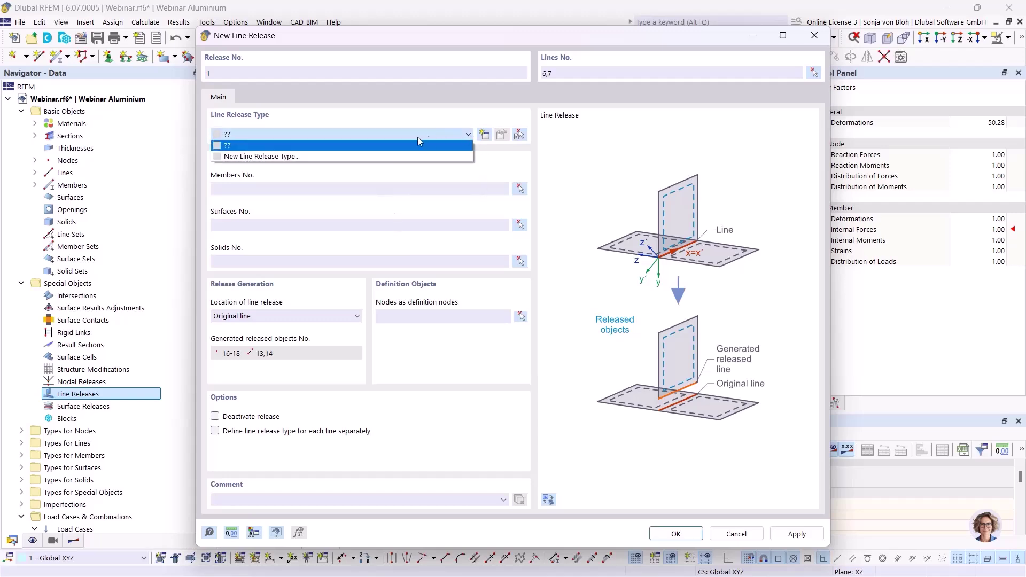
pyautogui.click(380, 157)
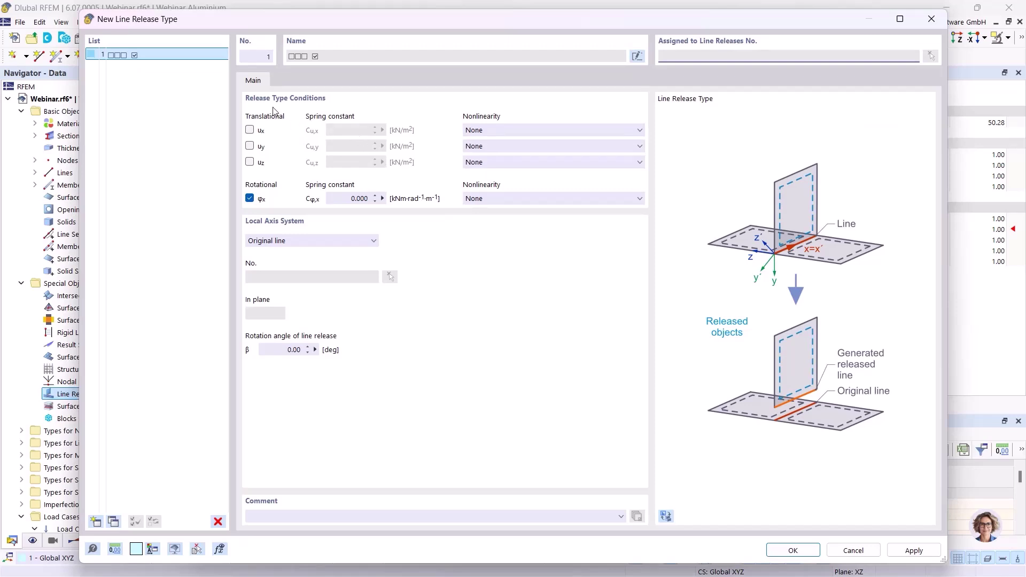
pyautogui.click(250, 130)
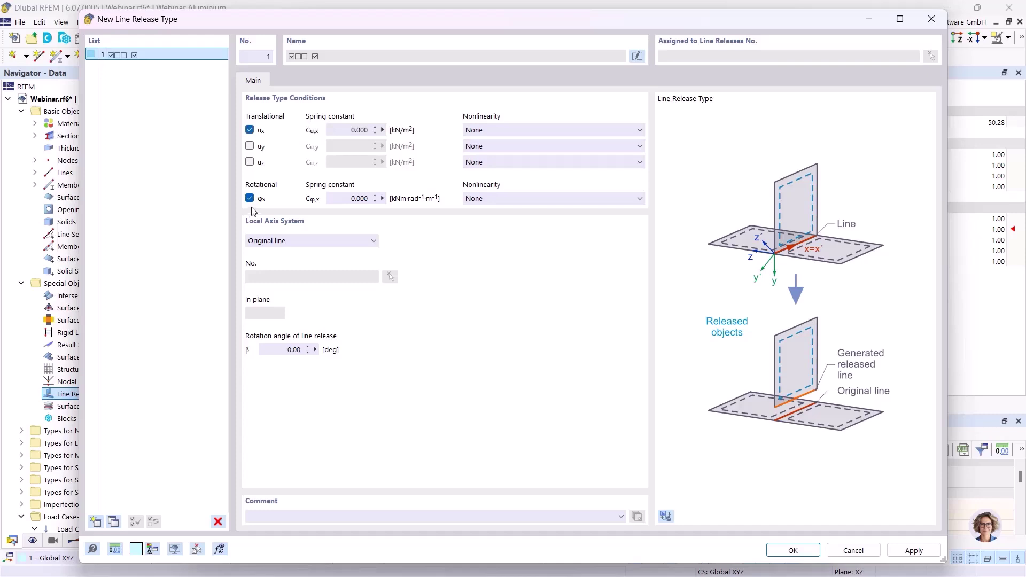
pyautogui.click(250, 199)
pyautogui.click(793, 550)
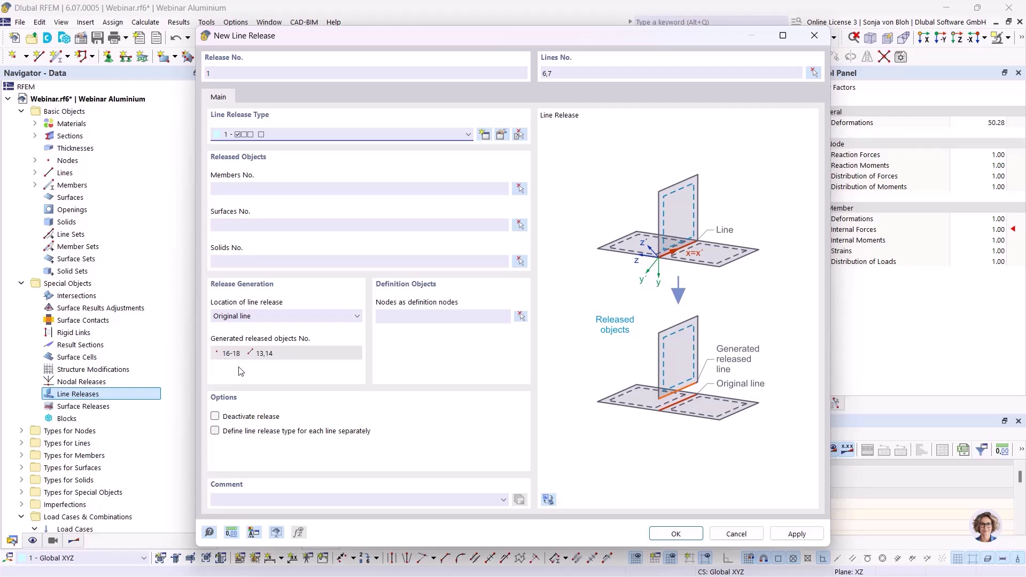
pyautogui.click(677, 534)
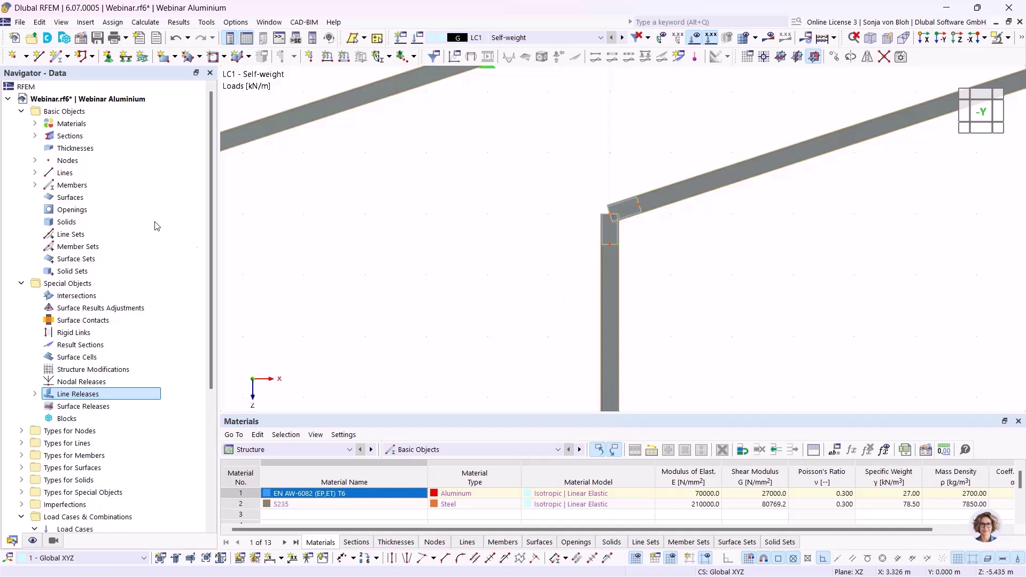
# - Edit the generated released lines 13 and 14 together and enable a new member on both
pyautogui.click(35, 172)
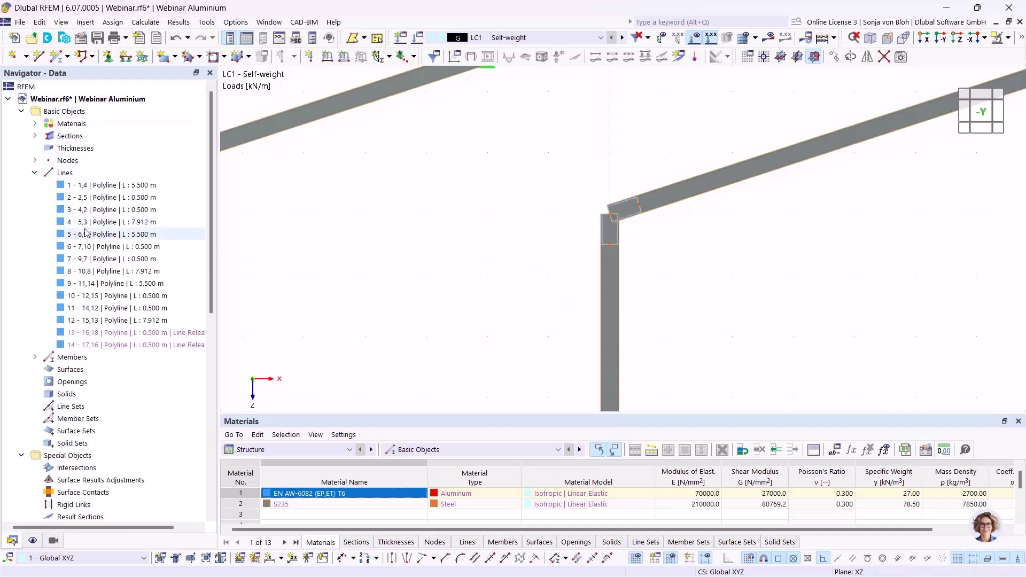
pyautogui.click(100, 334)
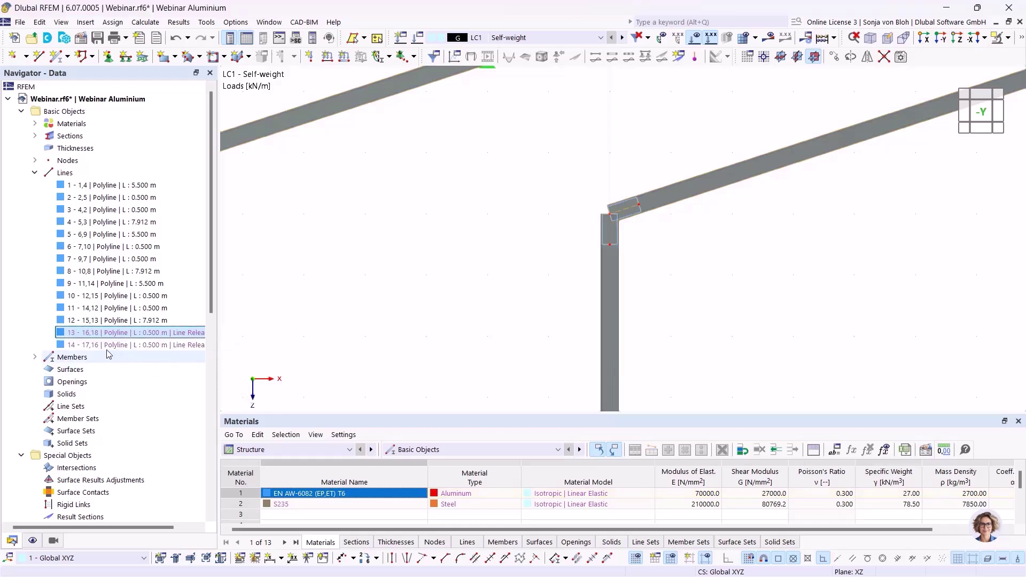
pyautogui.keyDown('ctrl'); pyautogui.click(112, 345); pyautogui.keyUp('ctrl')
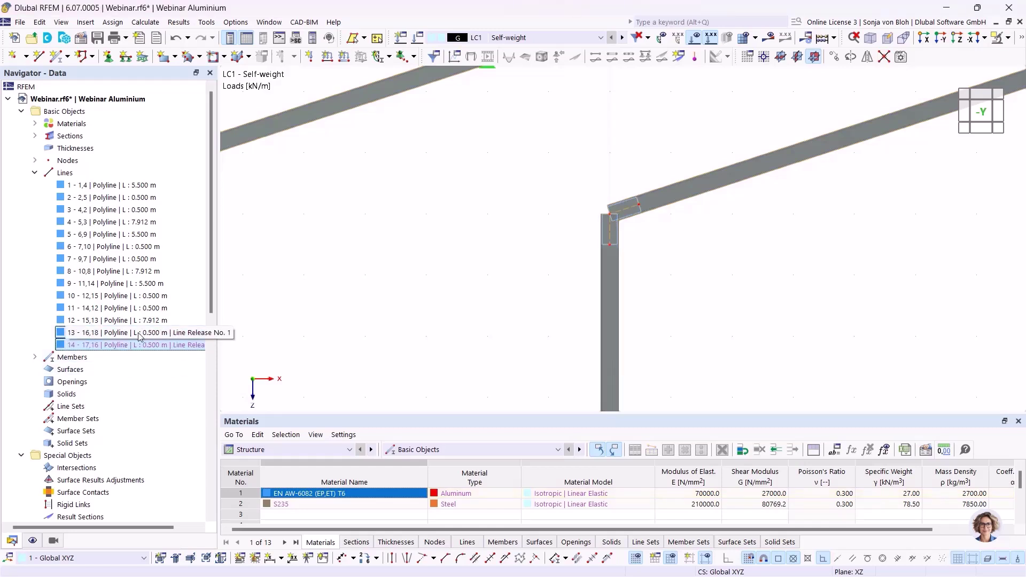
pyautogui.rightClick(110, 339)
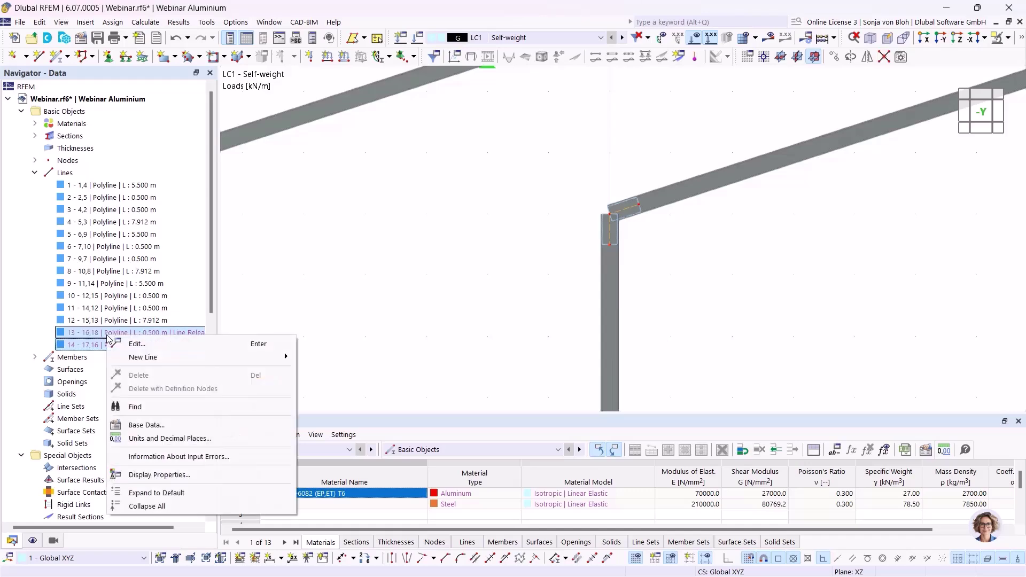
pyautogui.click(155, 345)
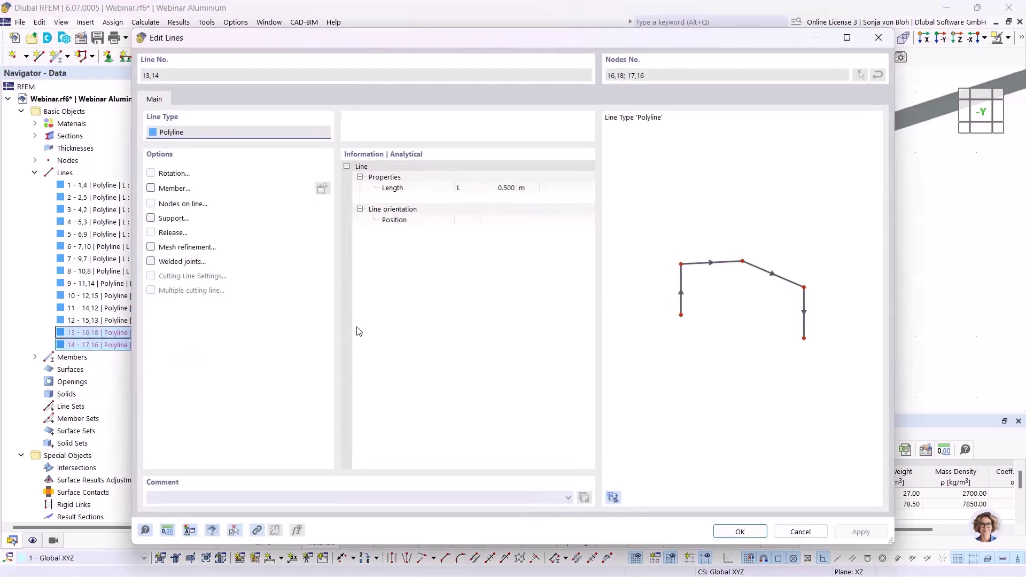
pyautogui.click(152, 189)
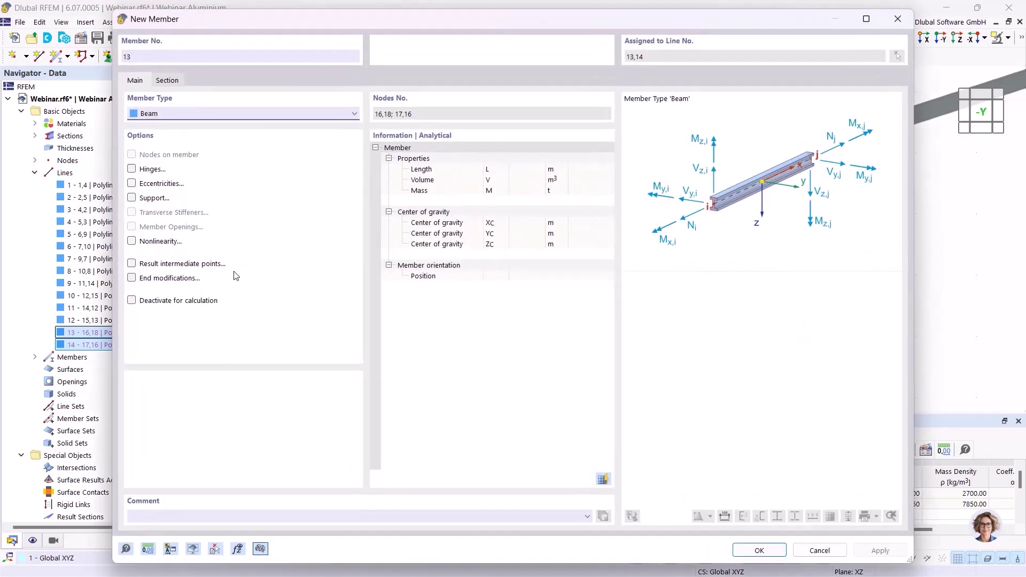
# - Create a new section for the members on lines 13 and 14 using the thin-walled rectangular hollow shape from the section library
pyautogui.click(169, 80)
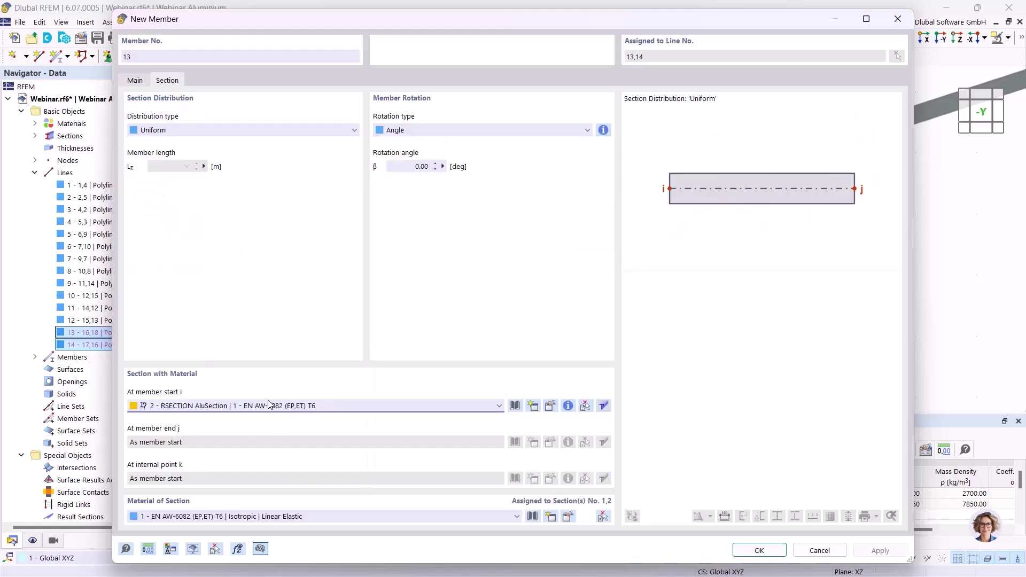
pyautogui.click(252, 408)
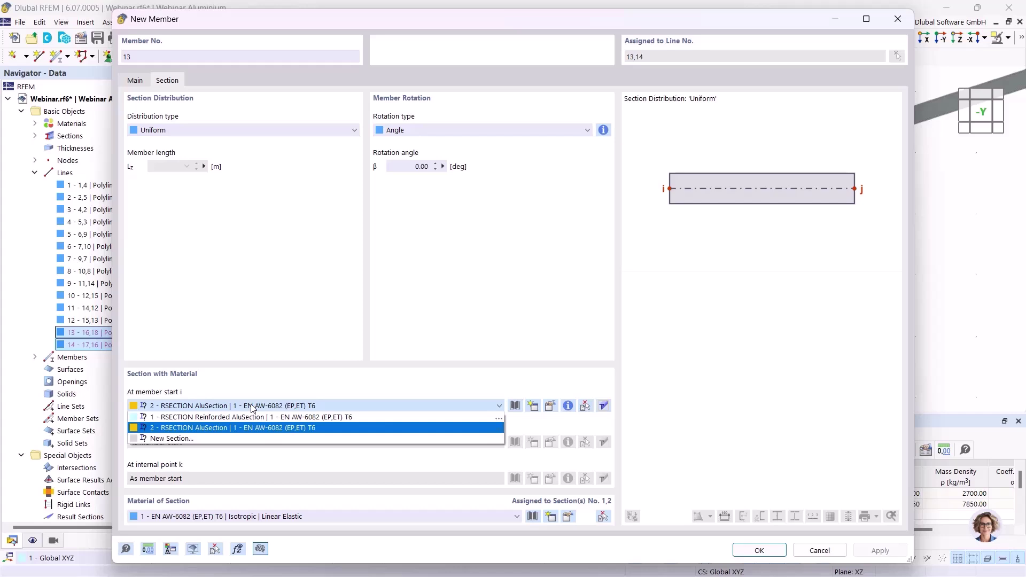
pyautogui.click(231, 428)
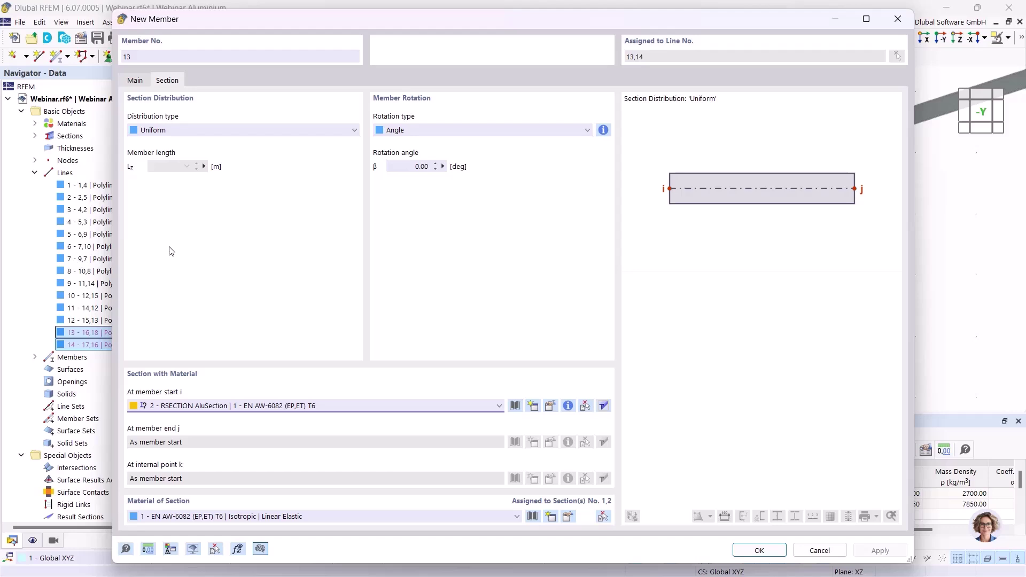
pyautogui.click(533, 406)
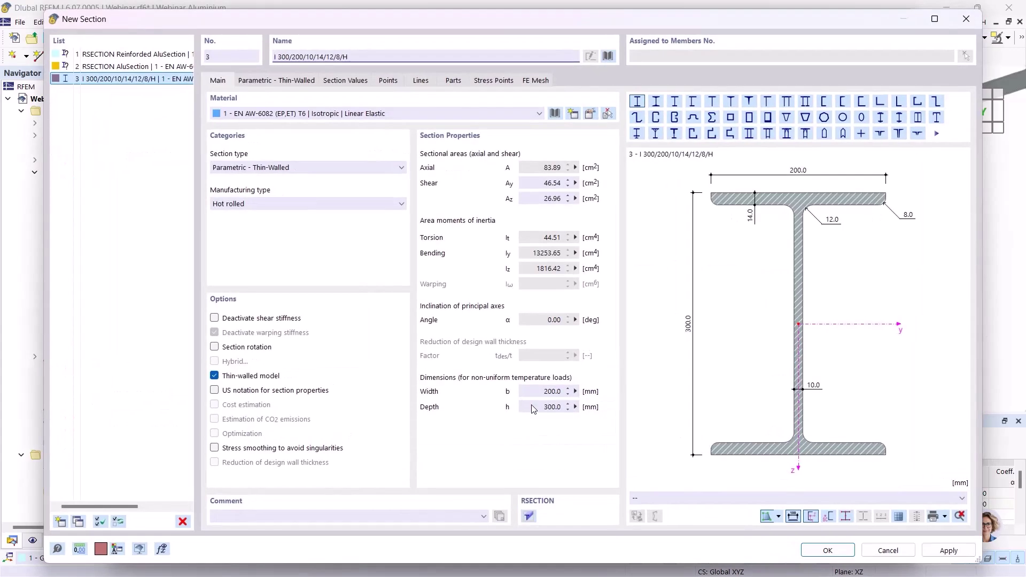
pyautogui.click(609, 56)
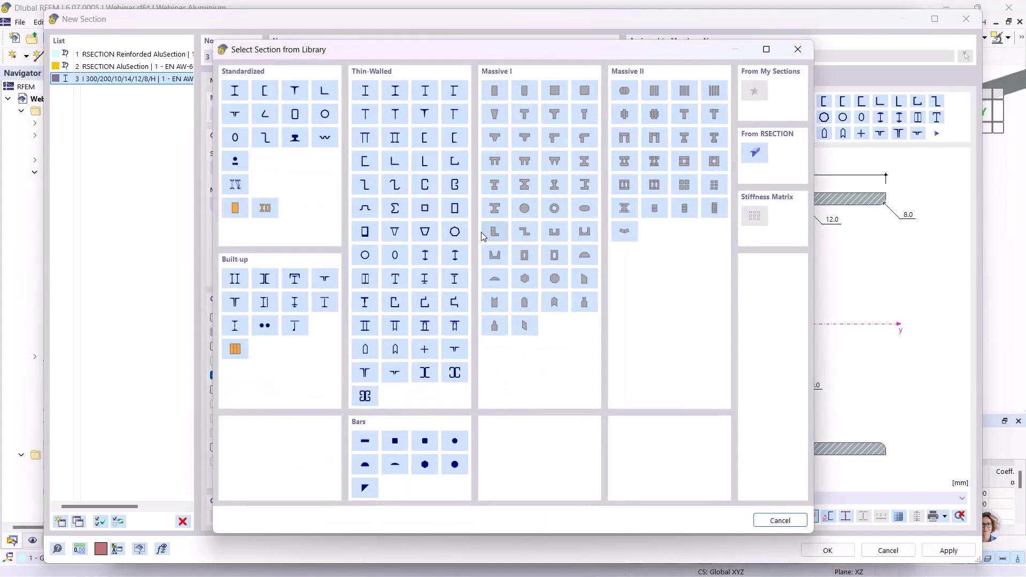
pyautogui.click(453, 211)
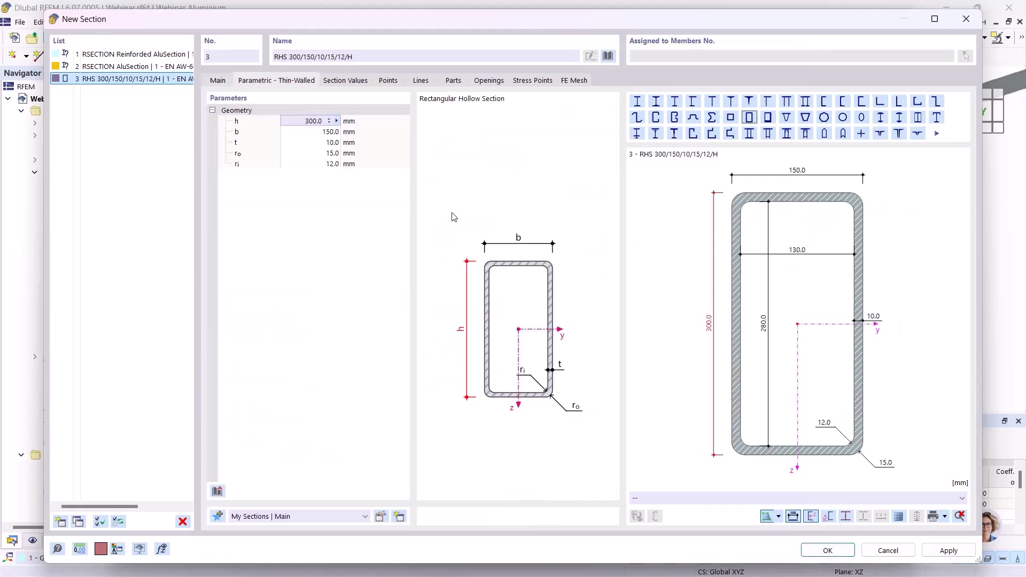
# - Set the hollow section's manufacturing type to Welded and its material to S235
pyautogui.click(217, 81)
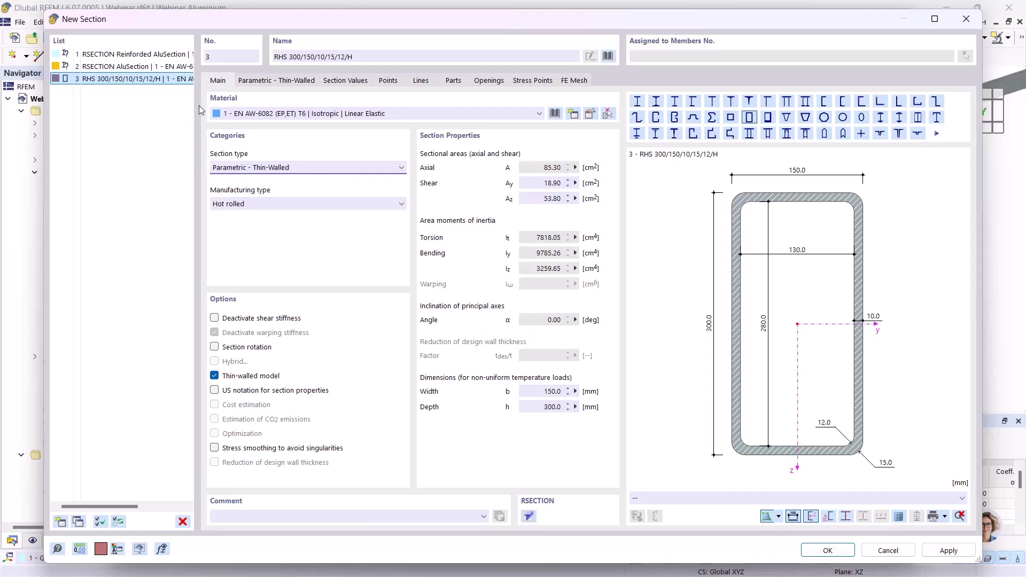
pyautogui.click(245, 205)
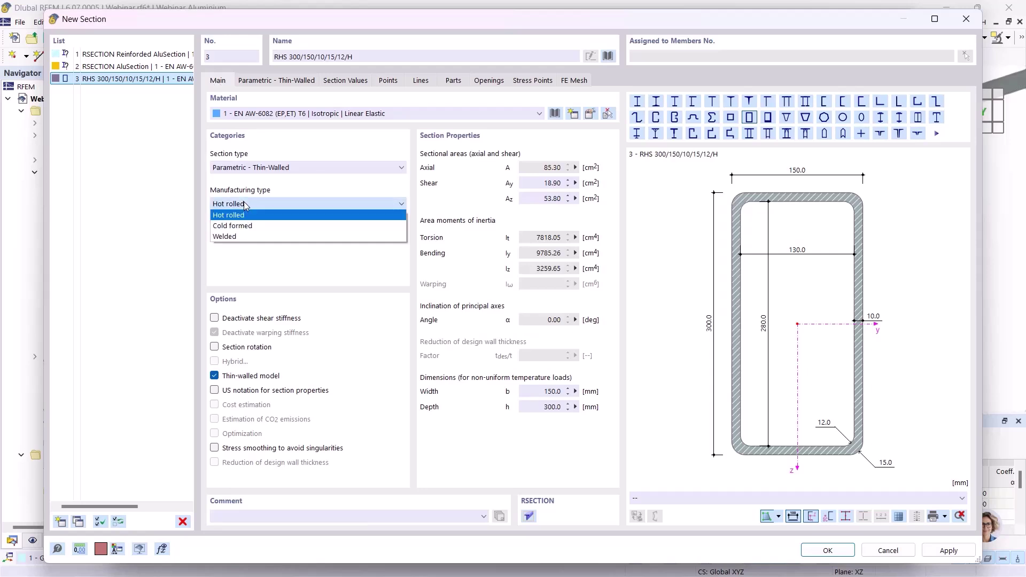
pyautogui.click(225, 236)
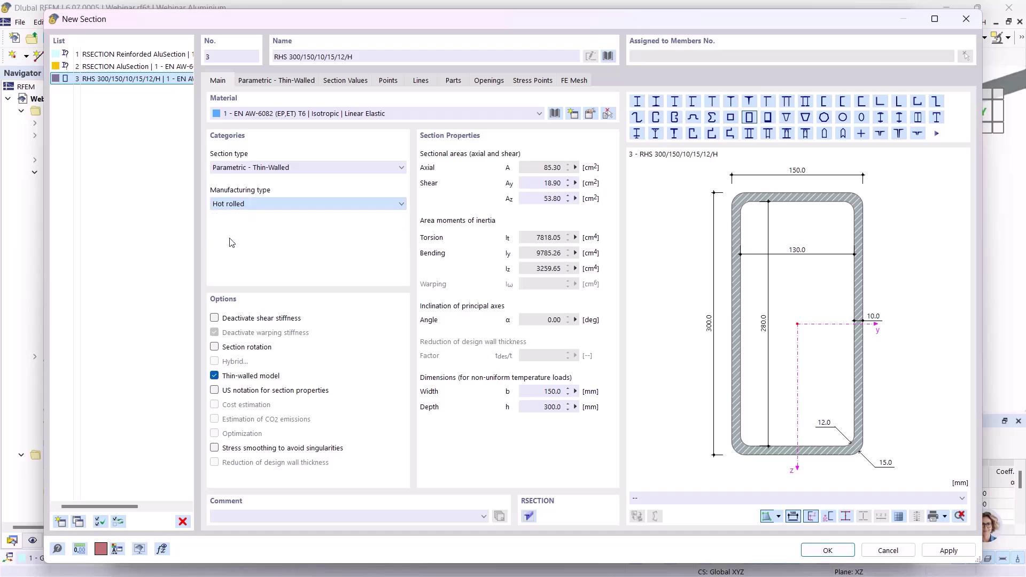
pyautogui.click(254, 114)
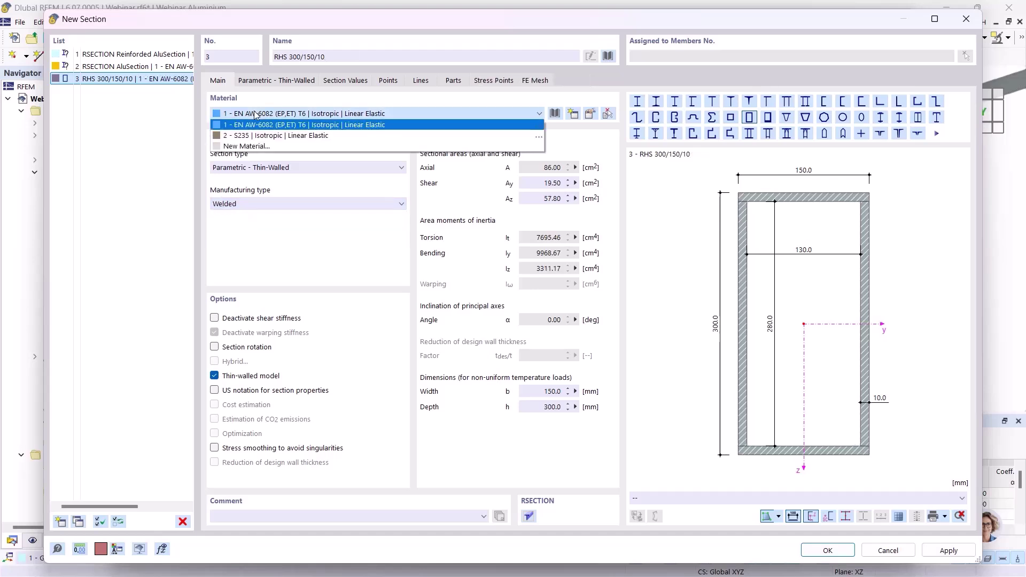
pyautogui.click(250, 141)
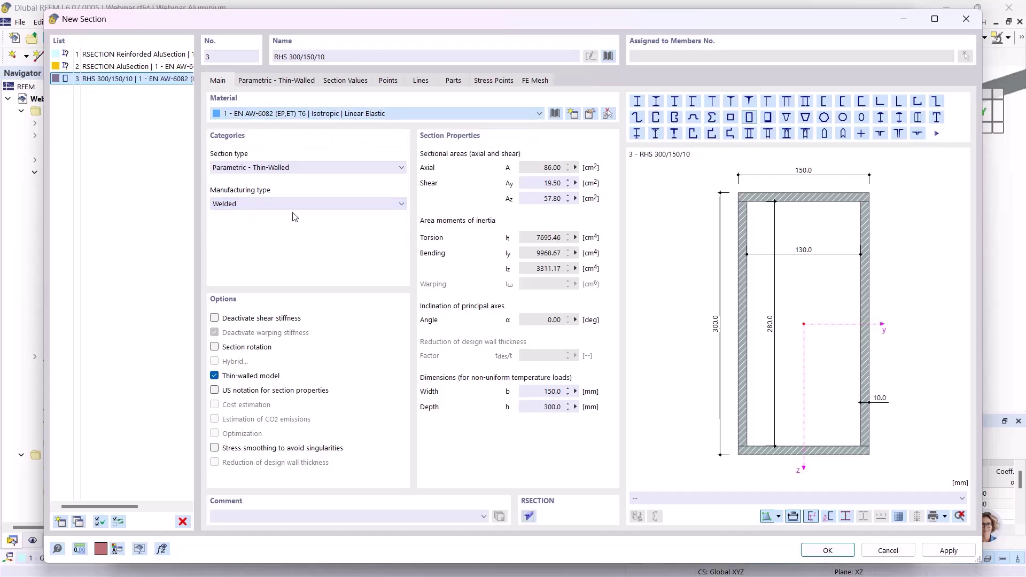
pyautogui.press('Down')
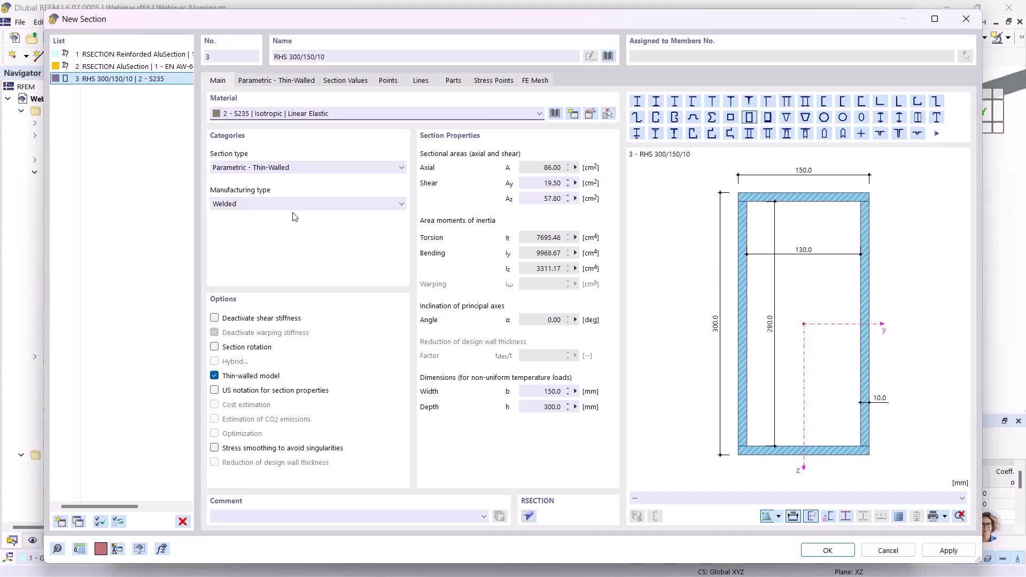
# - Set the hollow section's height to 230 mm, width to 100 mm and thickness to 5 mm, and complete the section, members and line edits
pyautogui.click(281, 81)
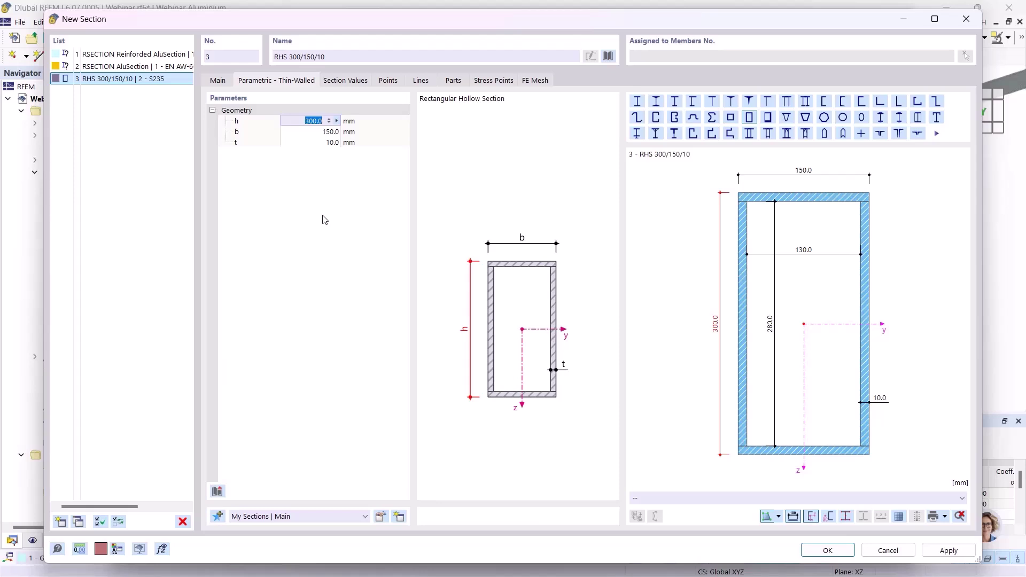
pyautogui.write('230')
pyautogui.click(311, 132)
pyautogui.write('100')
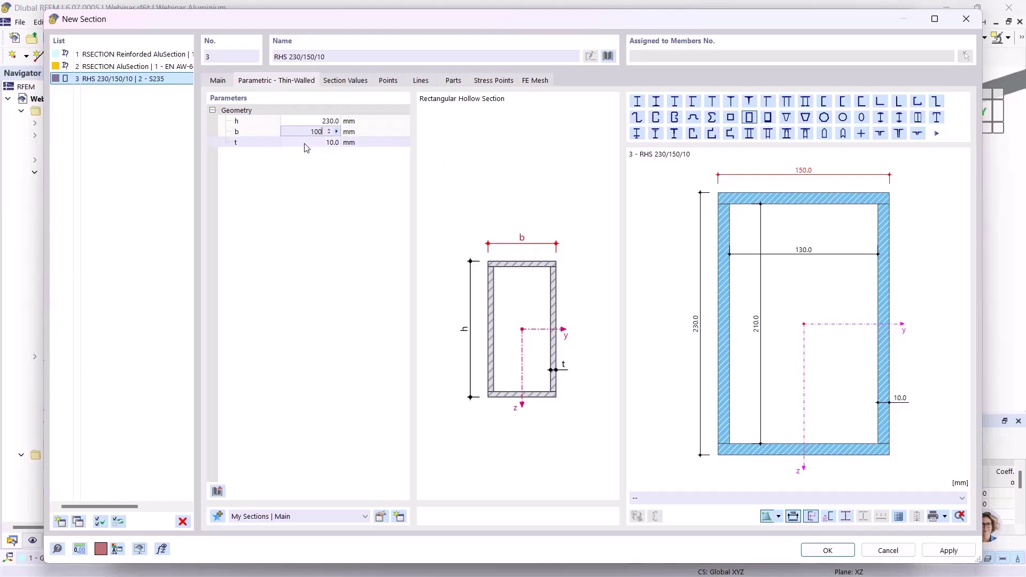
pyautogui.press('Tab')
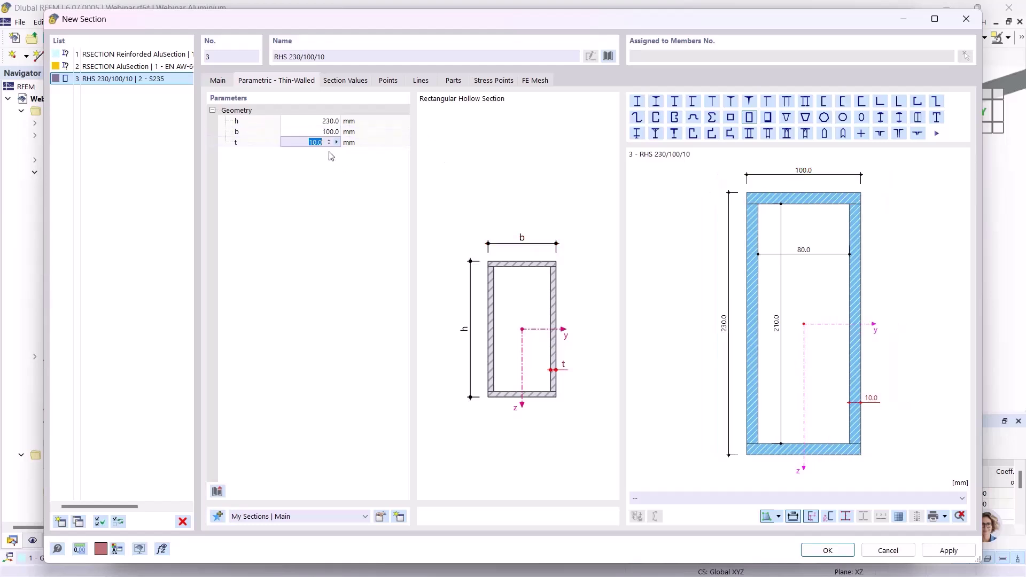
pyautogui.write('5')
pyautogui.press('Return')
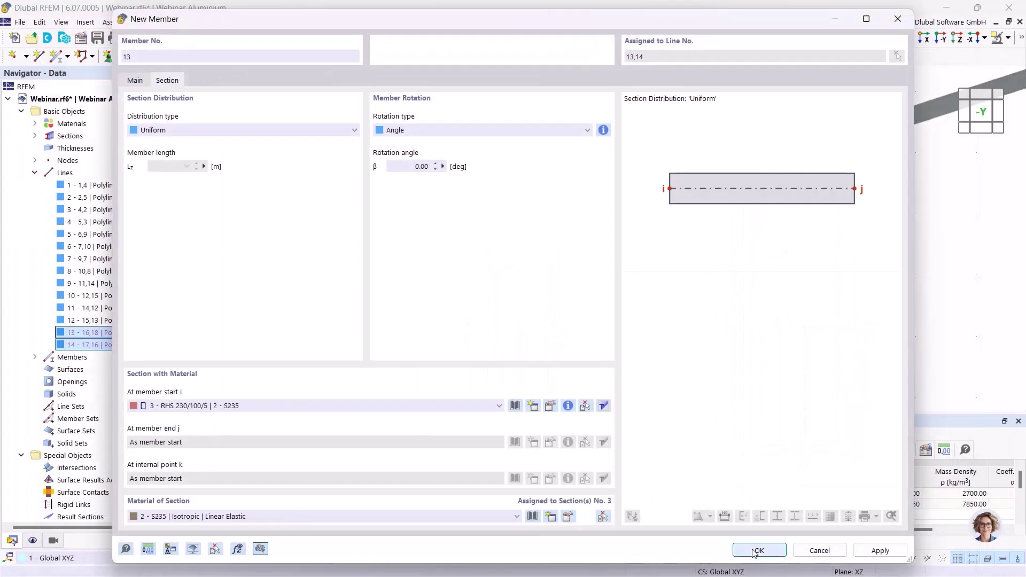
pyautogui.click(755, 550)
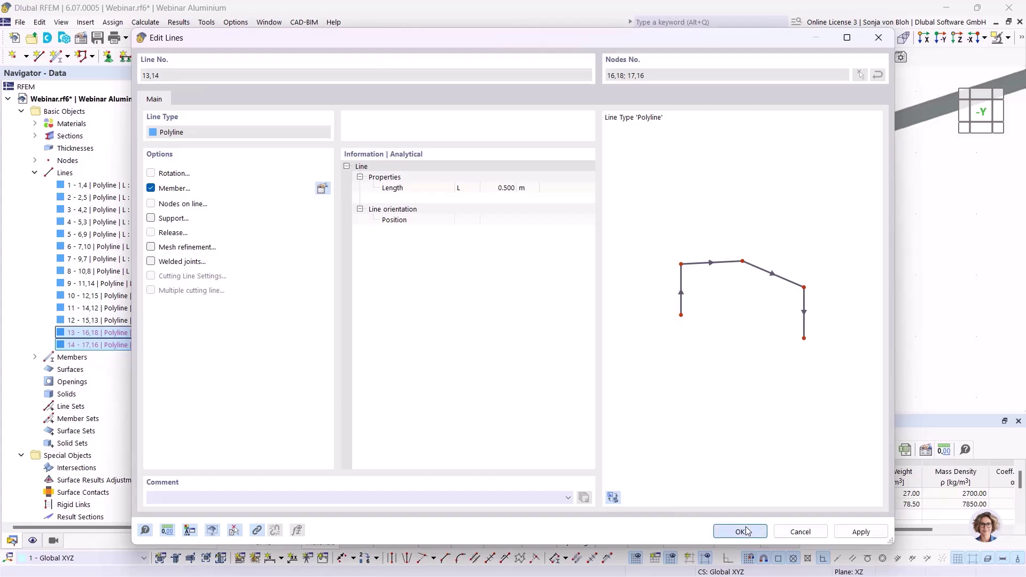
pyautogui.click(744, 530)
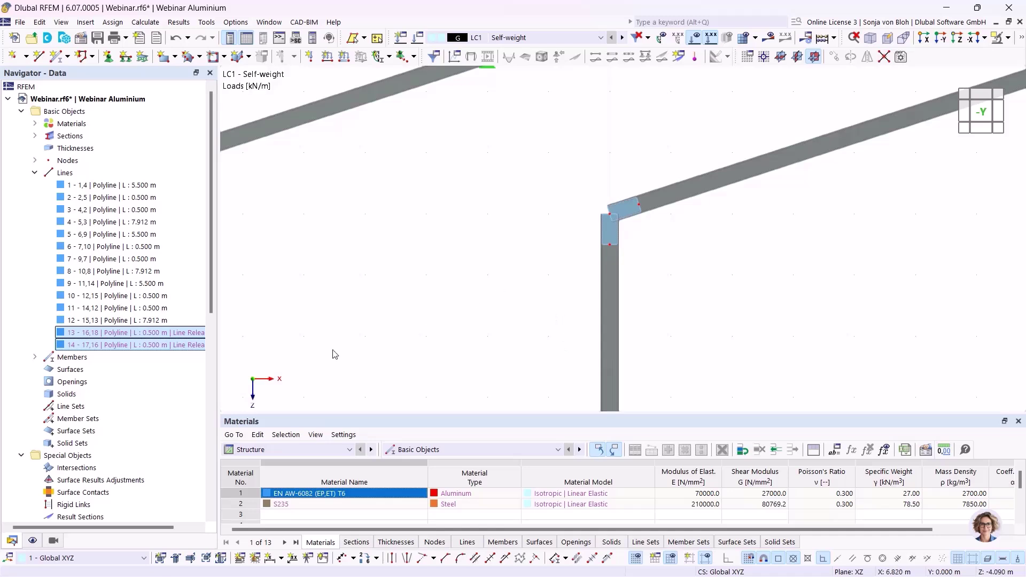
# - Filter the visibility by section to RHS 230/100/5 only and inspect the end node of the vertical steel corner member
pyautogui.click(53, 541)
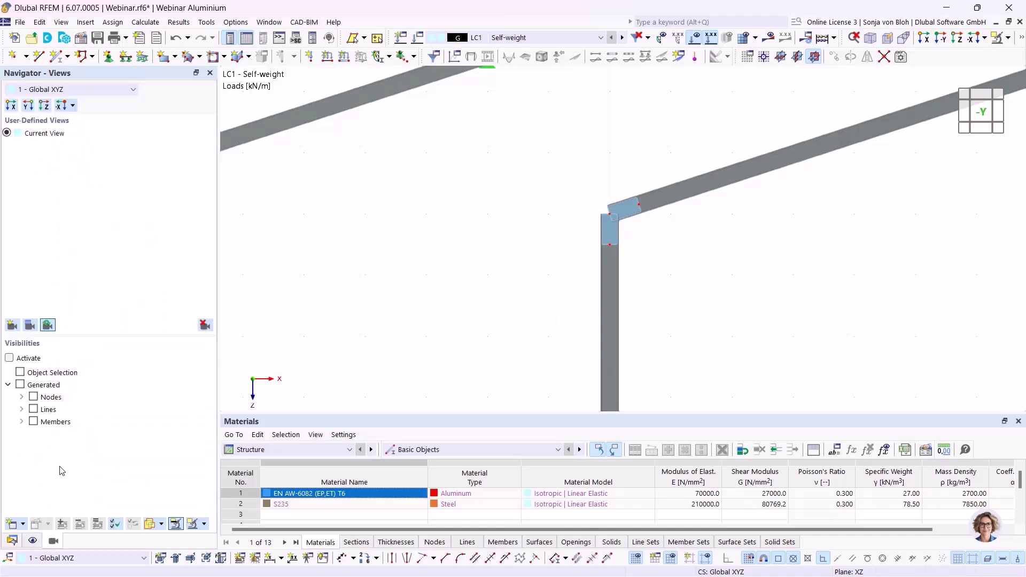
pyautogui.click(22, 422)
pyautogui.click(34, 446)
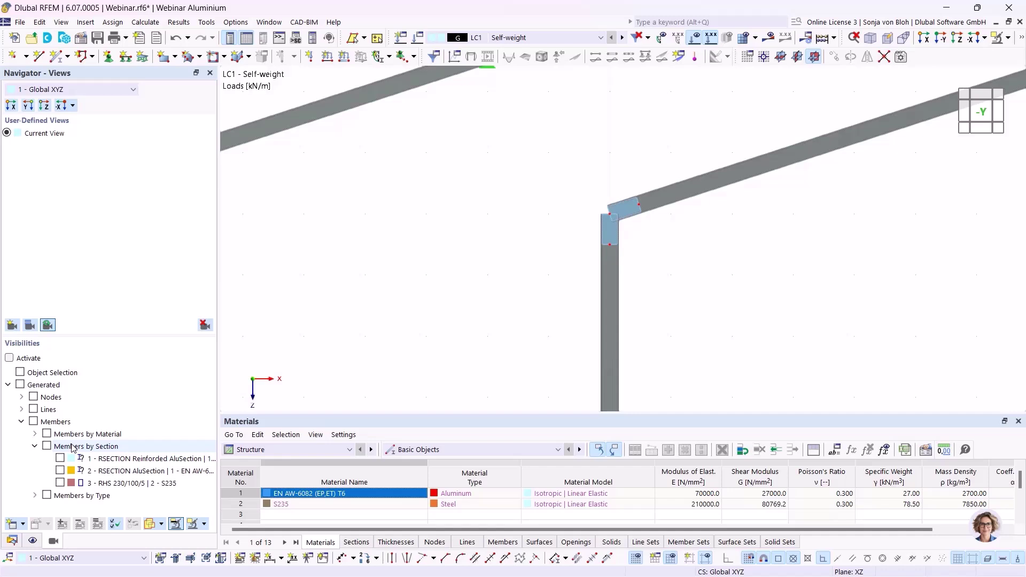
pyautogui.click(59, 483)
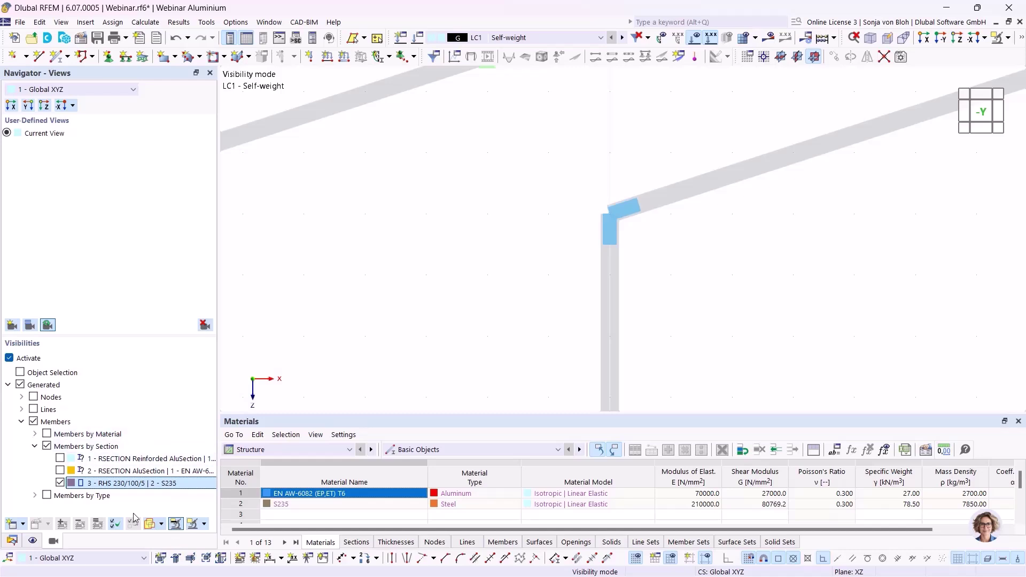
pyautogui.click(176, 524)
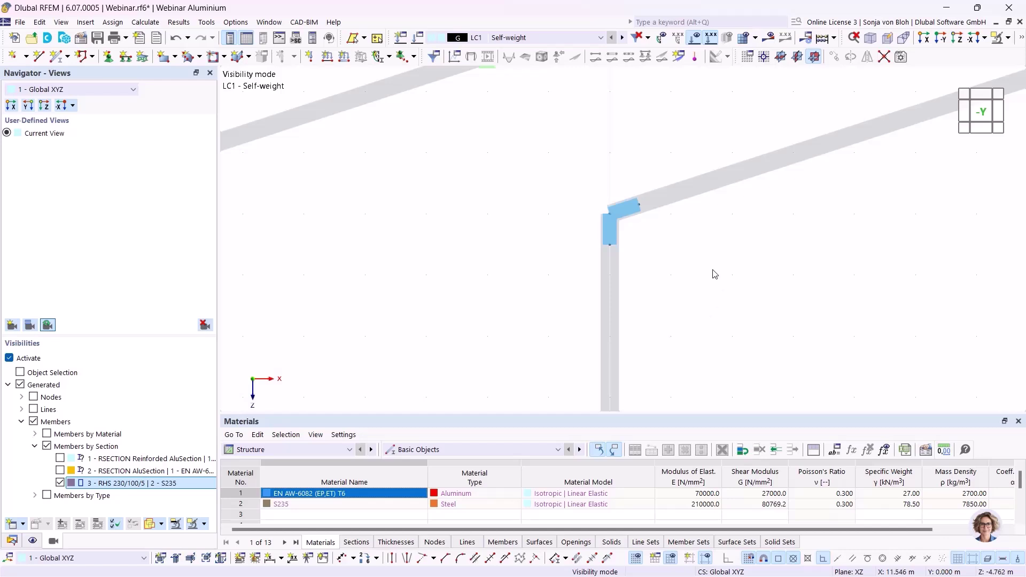
pyautogui.scroll(5, 705, 289)
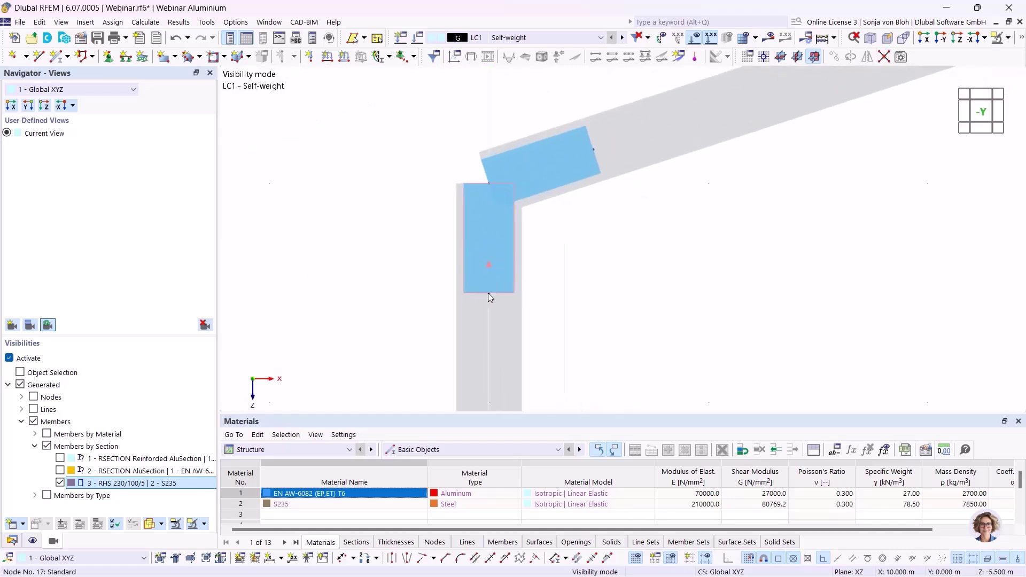
pyautogui.moveTo(489, 293)
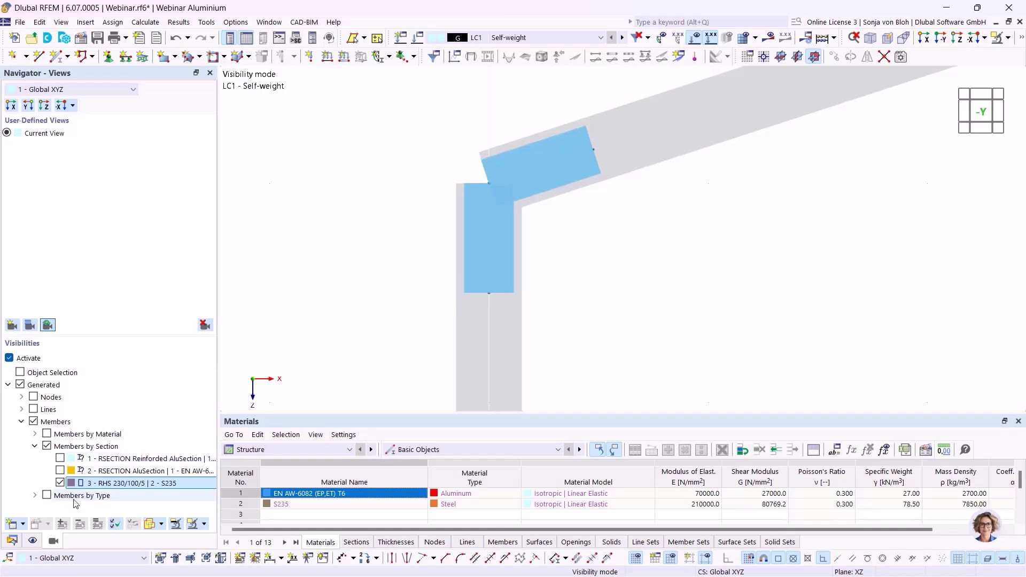
# - Change the visibility to only the RSECTION AluSection members and inspect the nodes at the aluminum frame corner
pyautogui.click(60, 470)
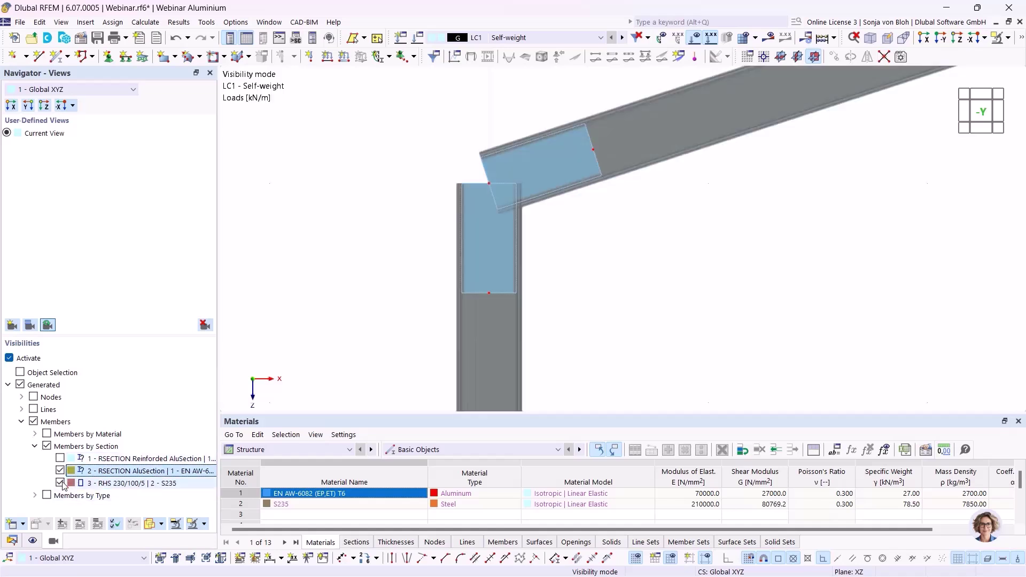
pyautogui.click(60, 483)
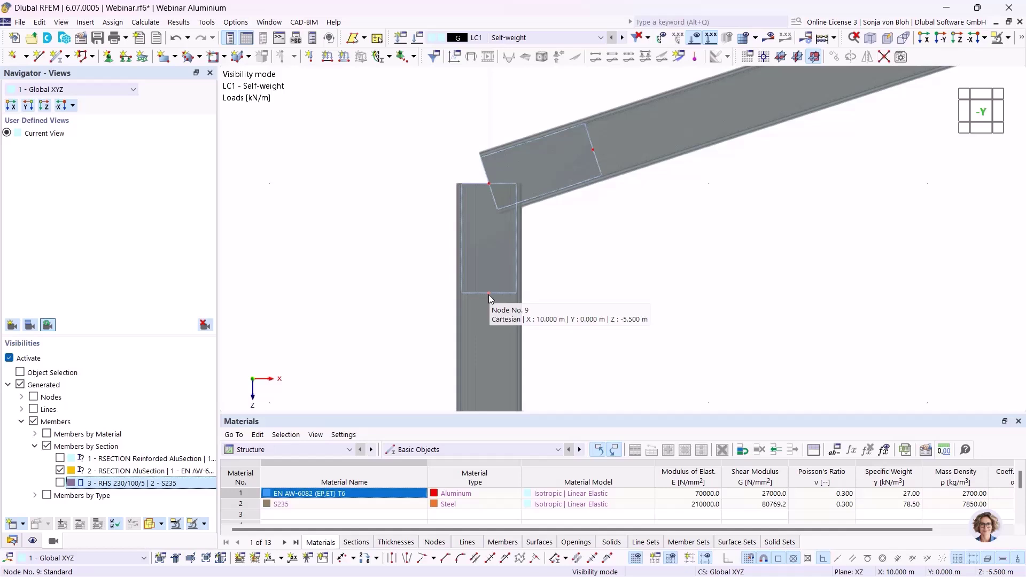
pyautogui.moveTo(489, 185)
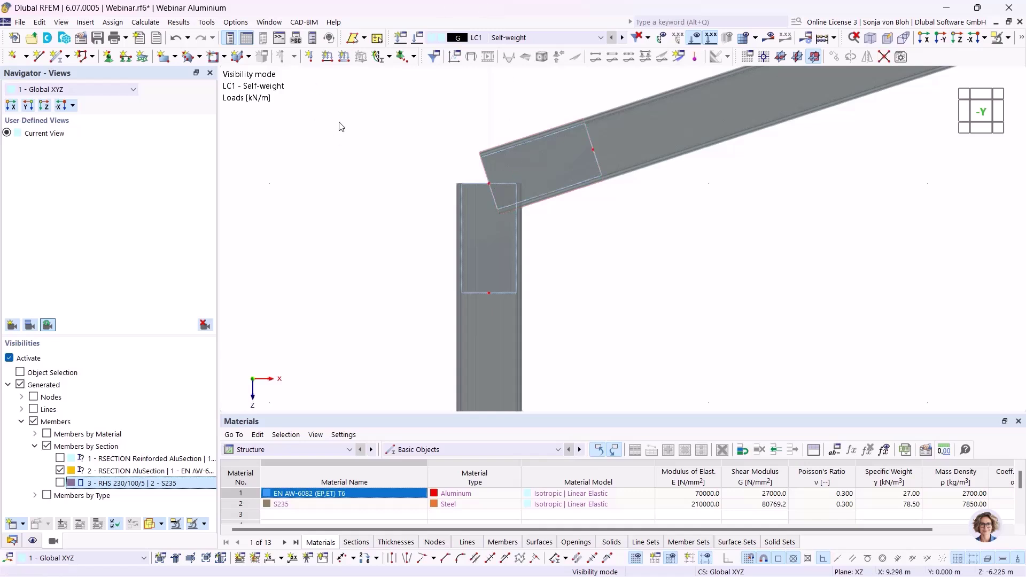
# - Apply a uniform 2.600 kN/m force in direction Zp under LC1 to members 6 and 8 of the second frame's rafter
pyautogui.scroll(-4, 353, 136)
pyautogui.scroll(-4, 467, 355)
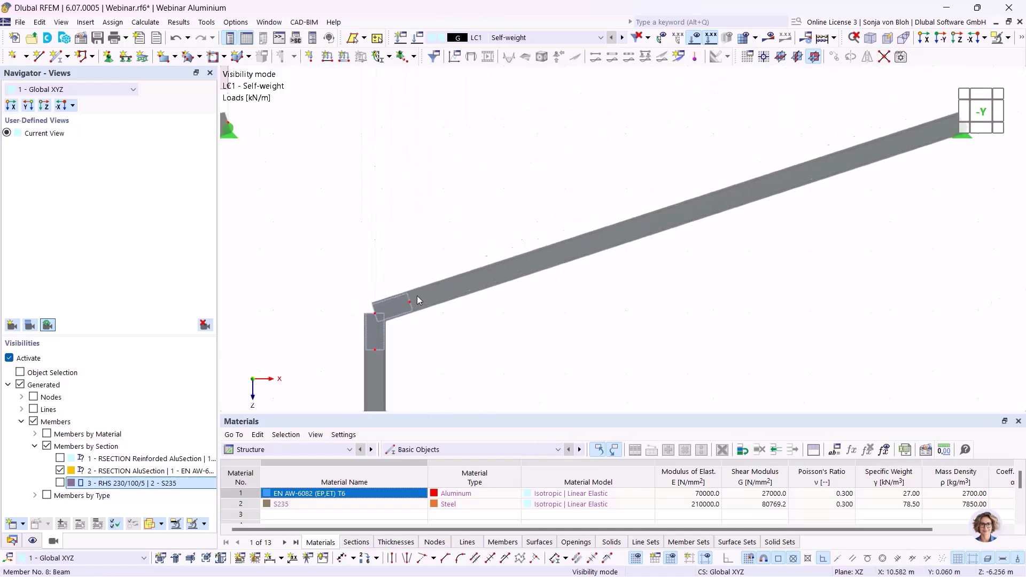
pyautogui.click(344, 57)
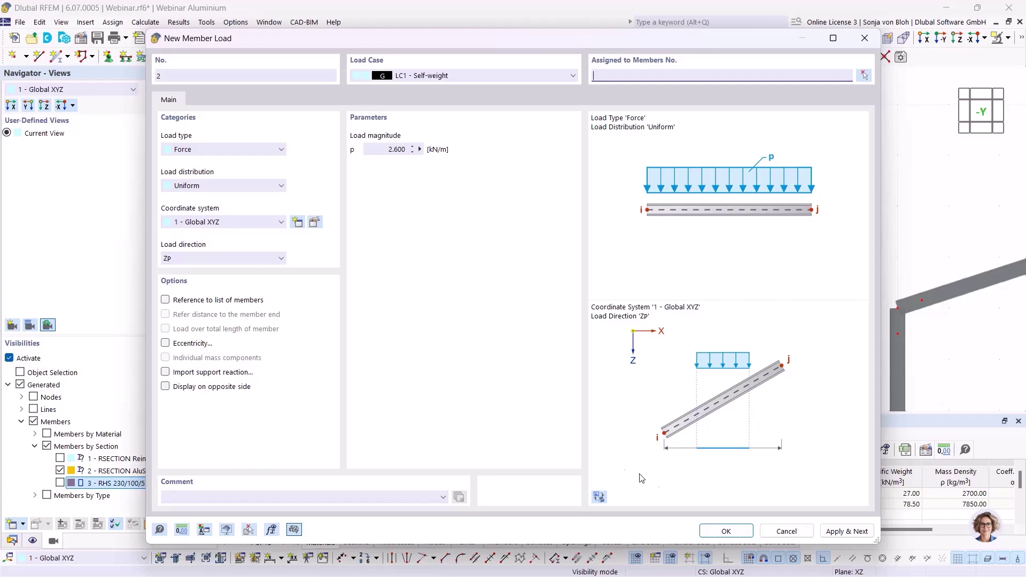
pyautogui.click(727, 529)
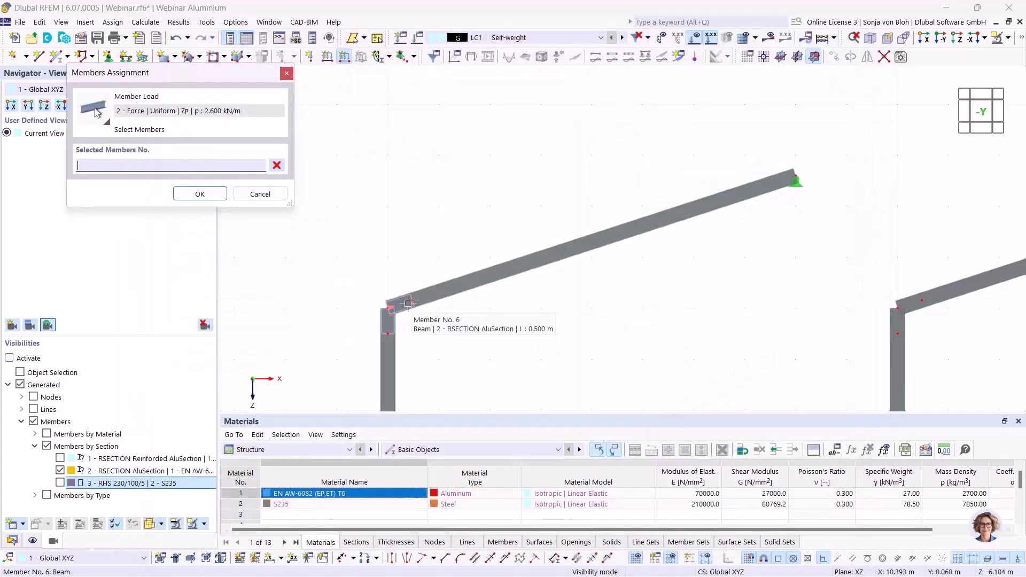
pyautogui.click(433, 308)
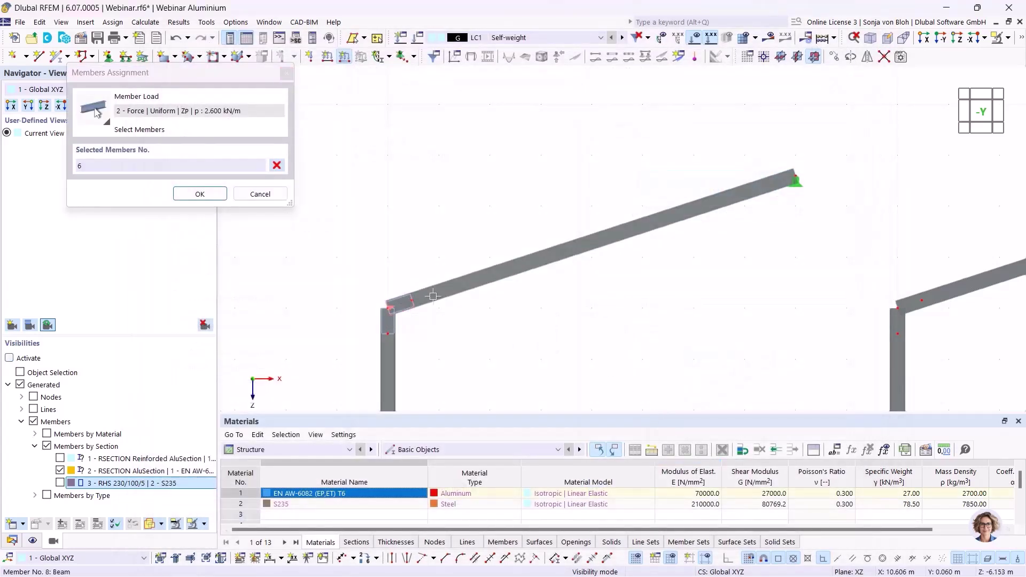
pyautogui.click(200, 194)
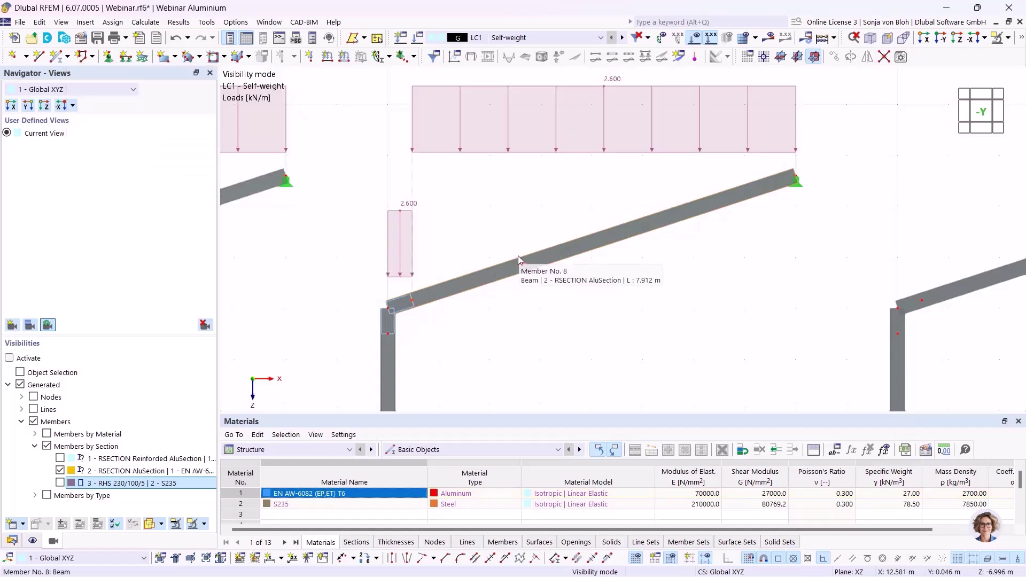
# - Show the static analysis results of LC1 as member axial forces N and hide the loads around the second frame
pyautogui.scroll(-1, 518, 256)
pyautogui.scroll(-1, 544, 347)
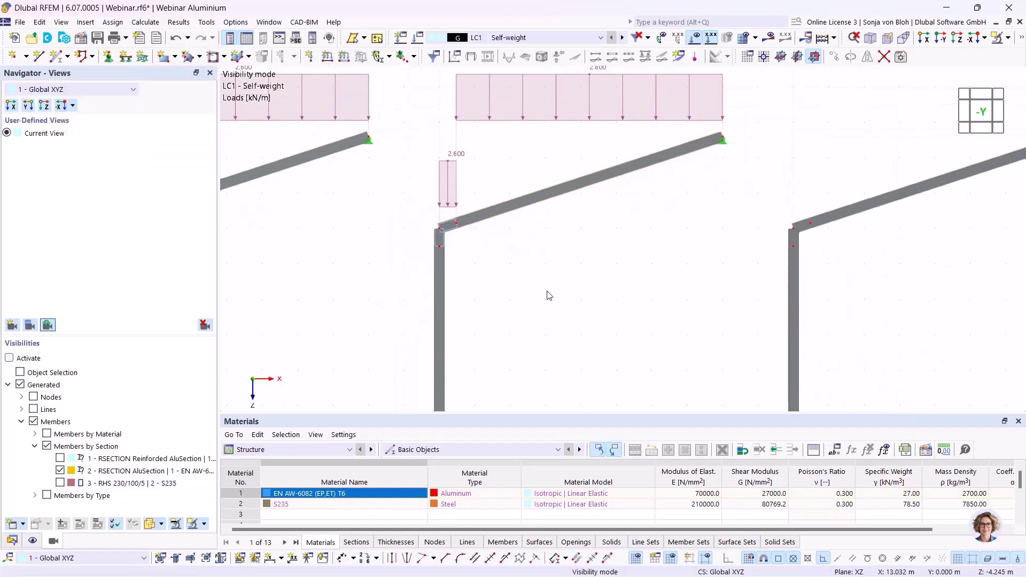
pyautogui.click(769, 37)
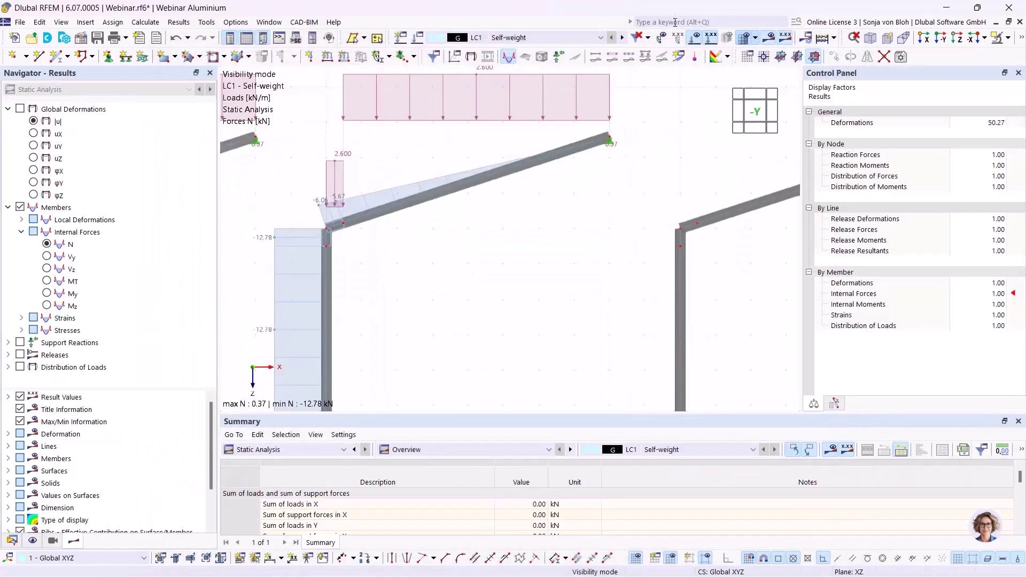
pyautogui.click(694, 38)
pyautogui.moveTo(493, 264); pyautogui.dragTo(553, 259, button='middle')
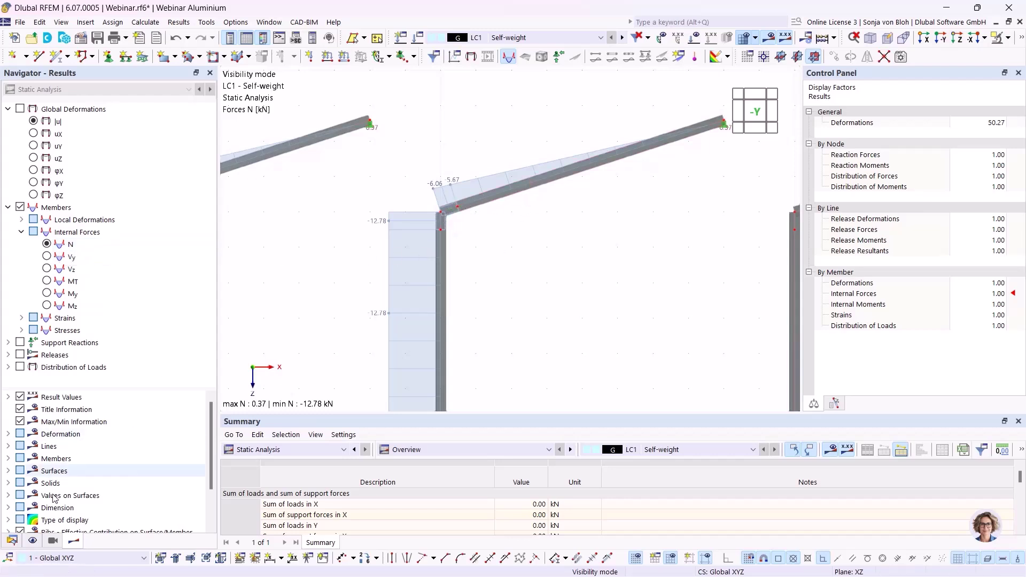
# - Limit the visibility to the RHS 230/100/5 steel members and display their My bending moments at the second frame's corner
pyautogui.click(52, 541)
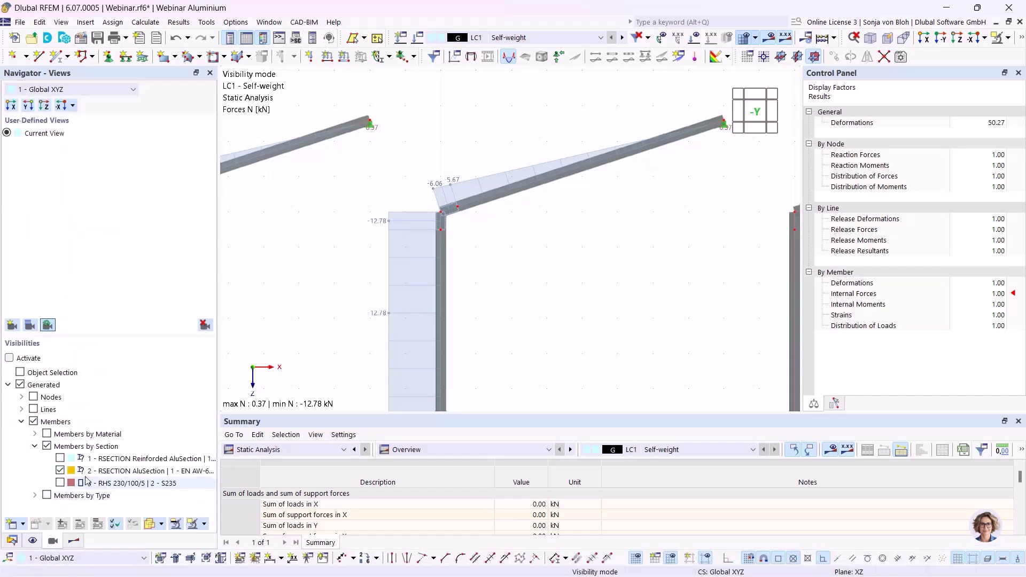
pyautogui.click(61, 483)
pyautogui.click(61, 471)
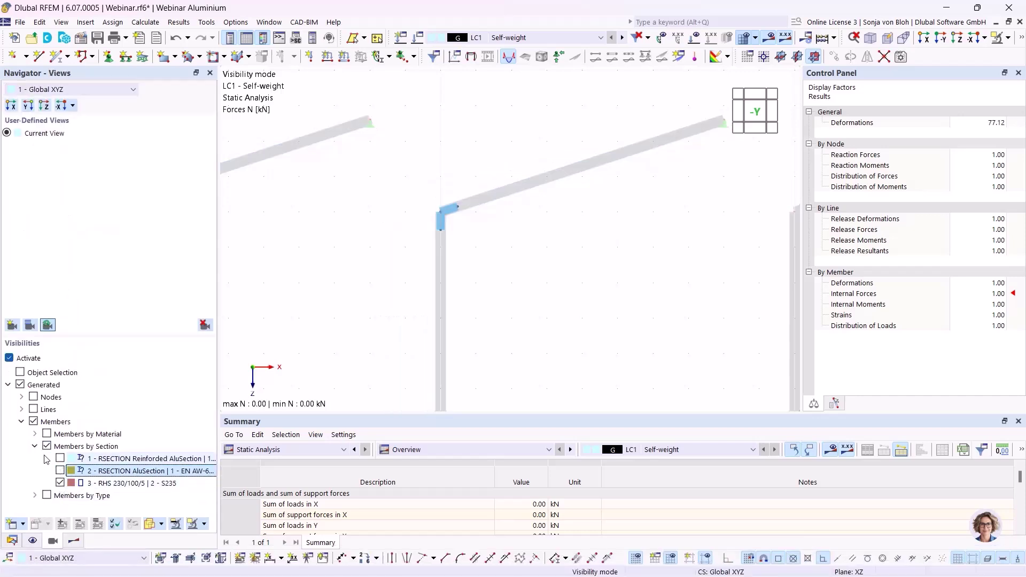
pyautogui.scroll(3, 435, 227)
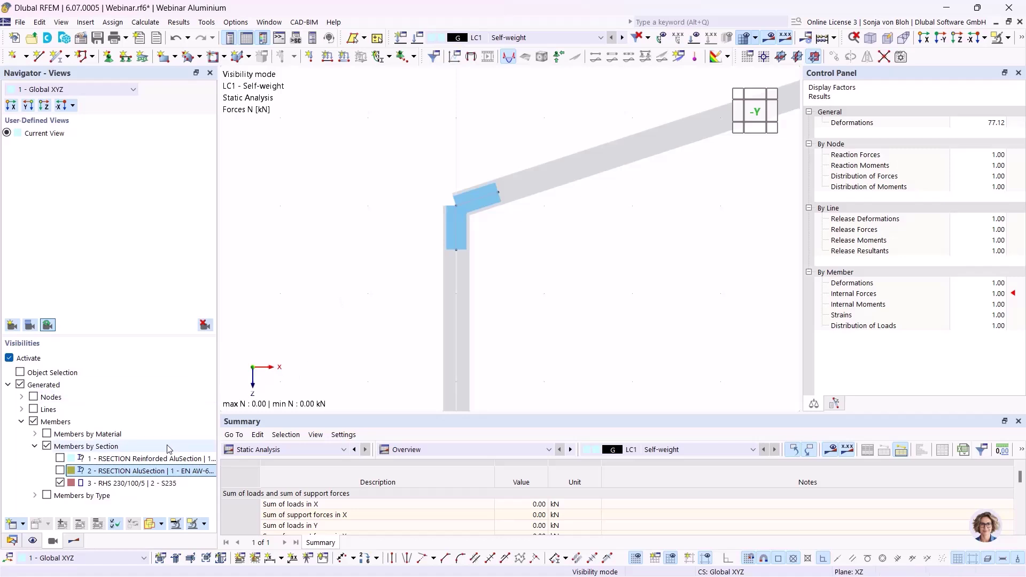
pyautogui.click(75, 542)
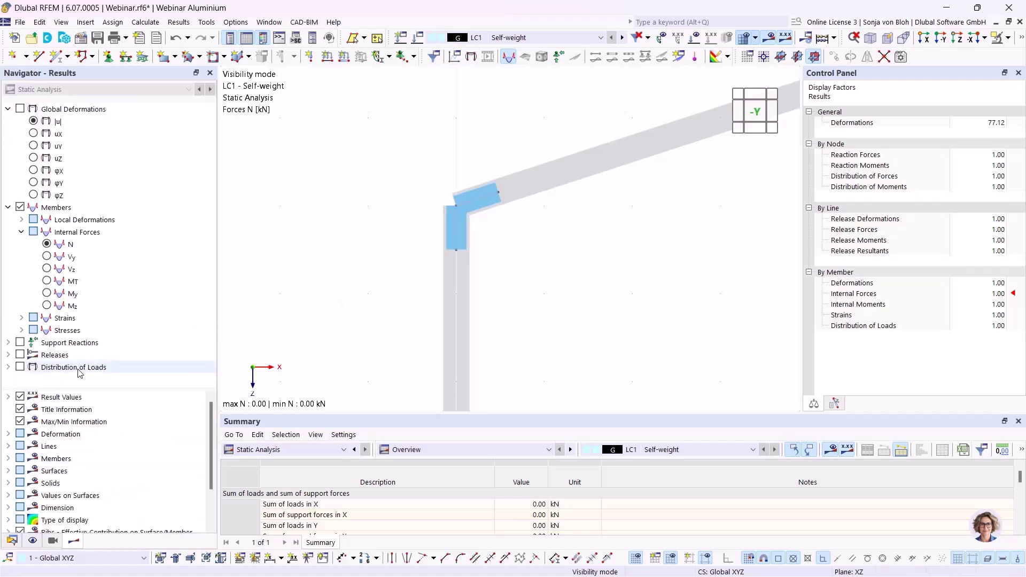
pyautogui.click(46, 293)
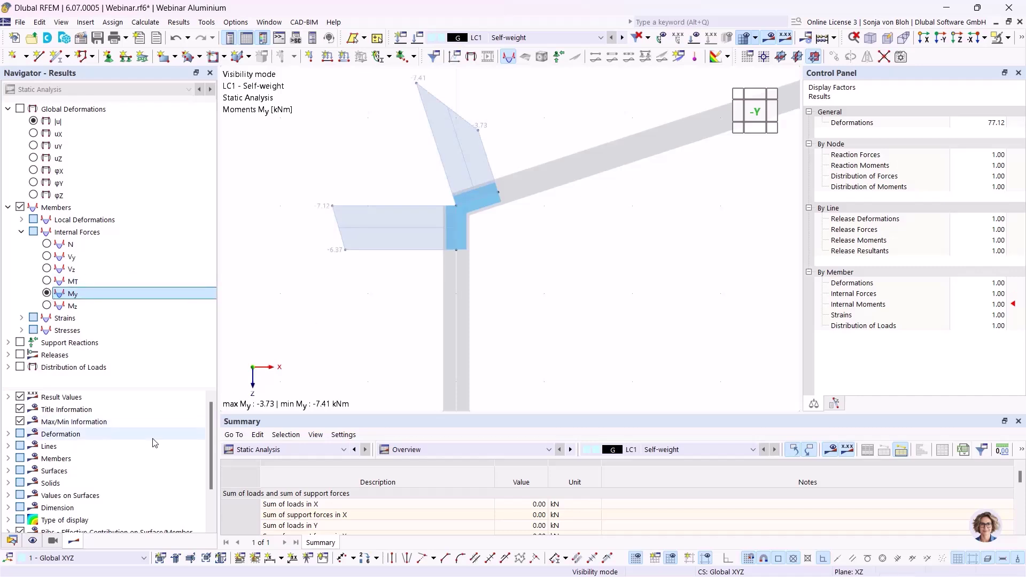
# - Deactivate the visibility filter and examine the My moments of all members at the second frame's corner
pyautogui.click(53, 541)
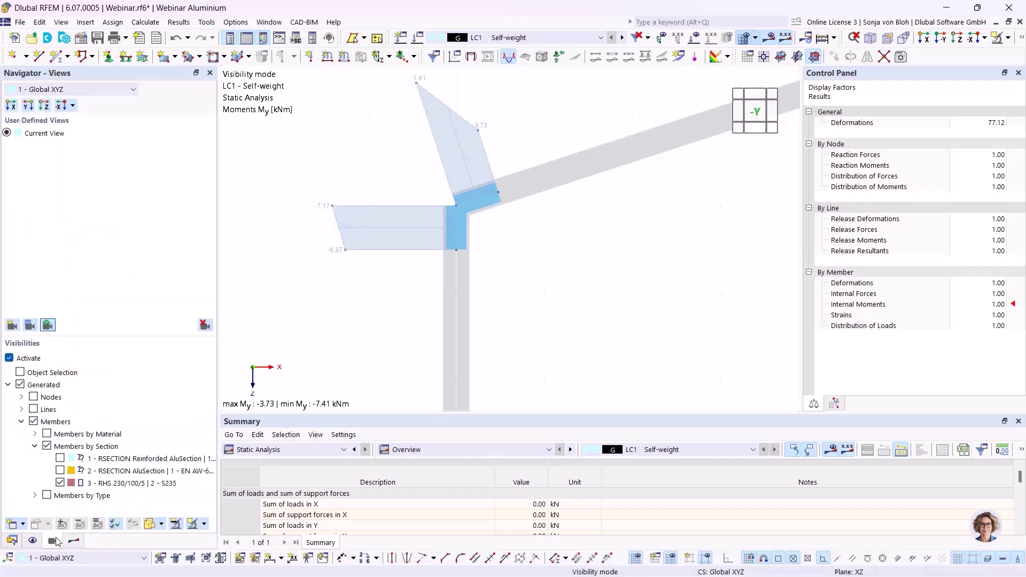
pyautogui.click(10, 359)
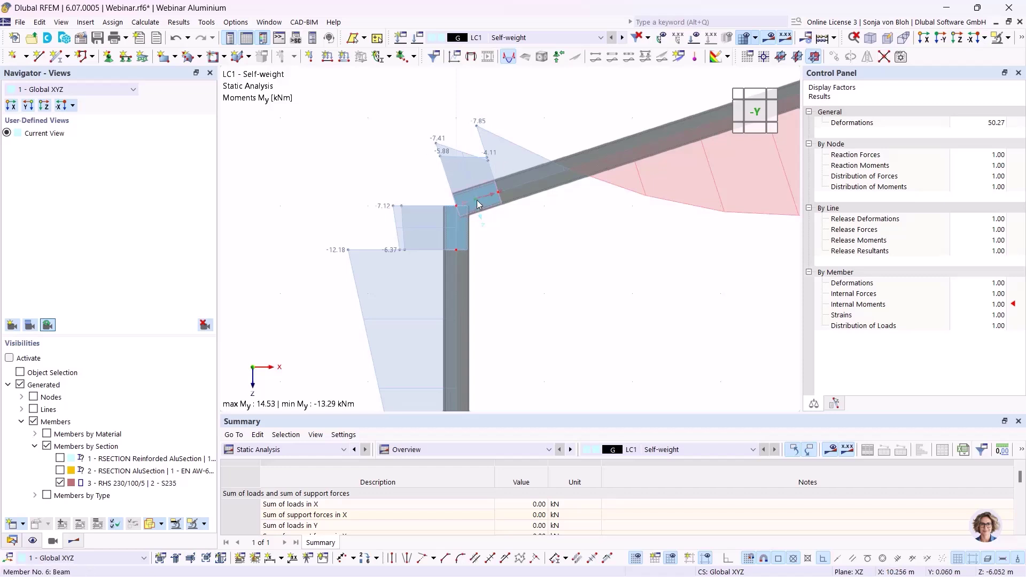
pyautogui.scroll(2, 452, 152)
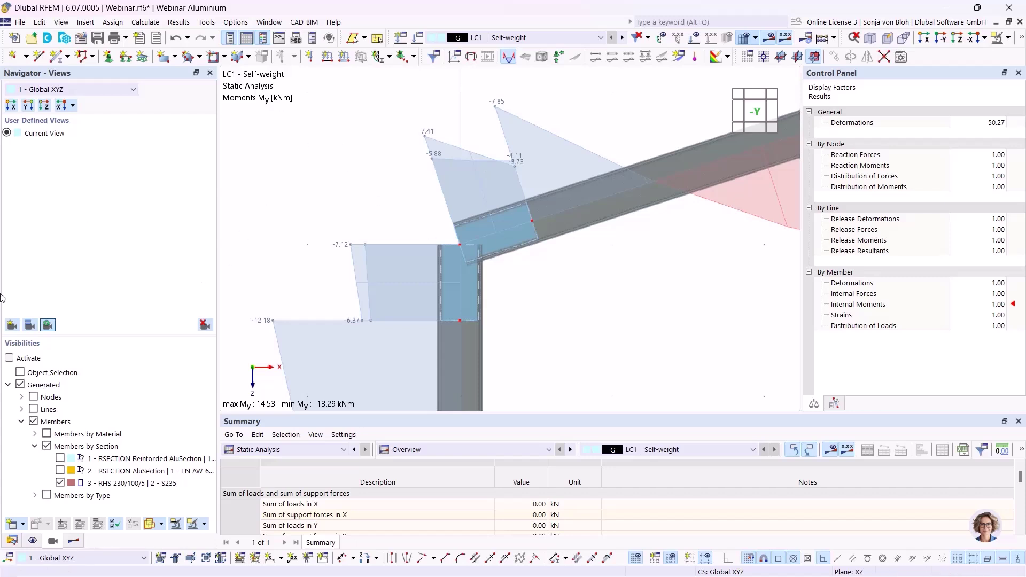
# - Switch to the PowerPoint slide show and advance to the Nodal release slide
pyautogui.moveTo(353, 548)
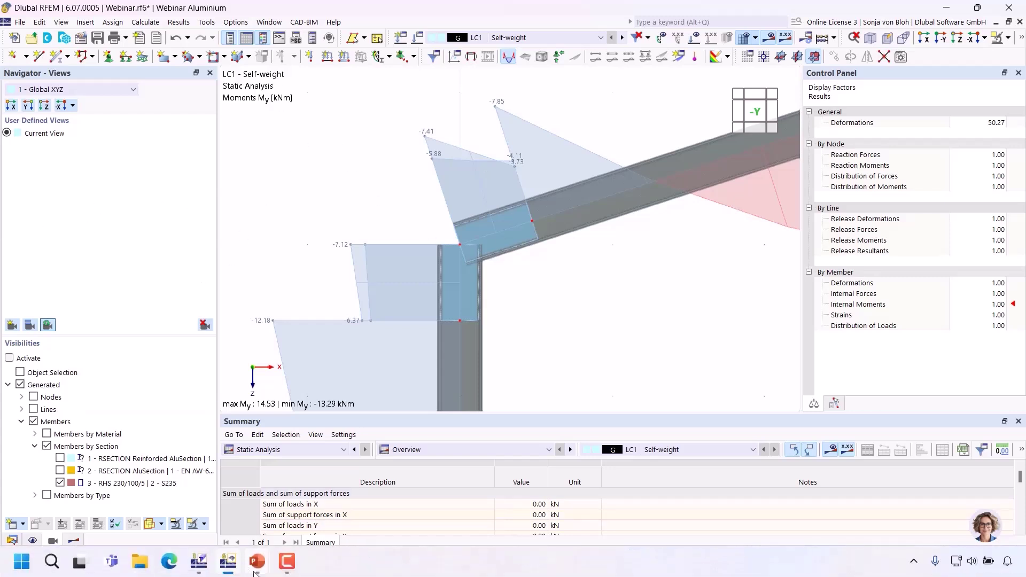
pyautogui.moveTo(257, 561)
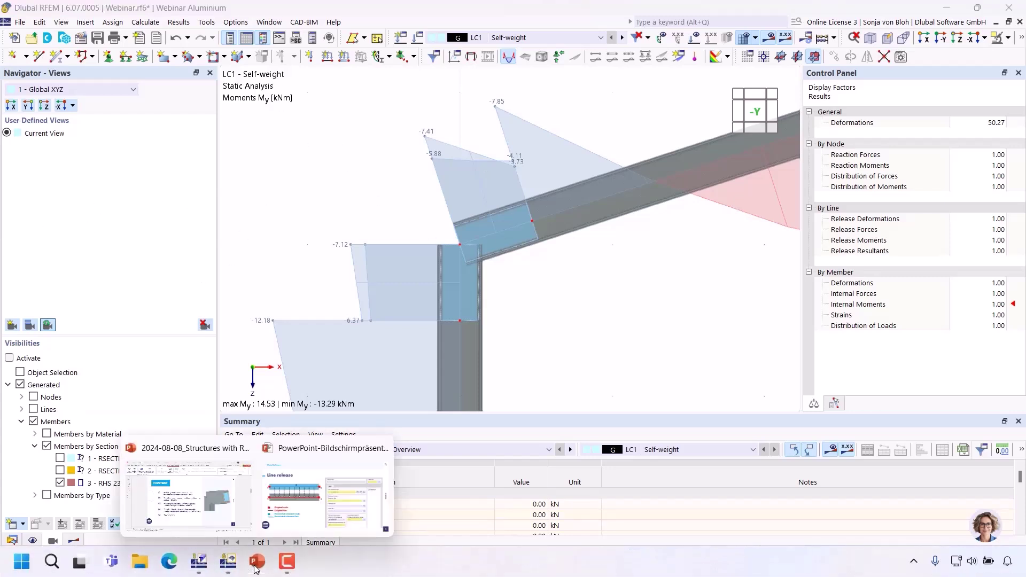
pyautogui.click(280, 493)
pyautogui.press('Right')
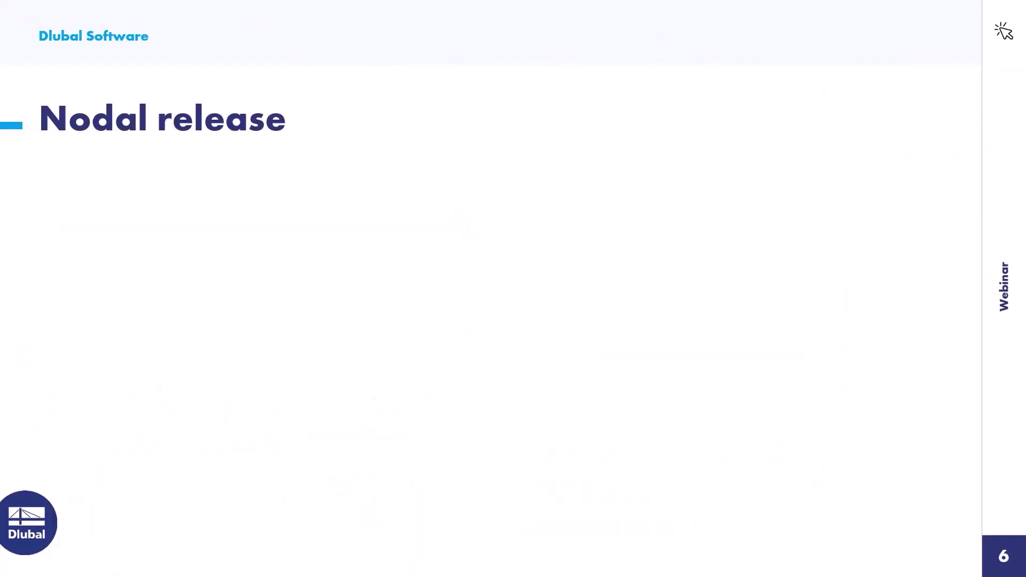
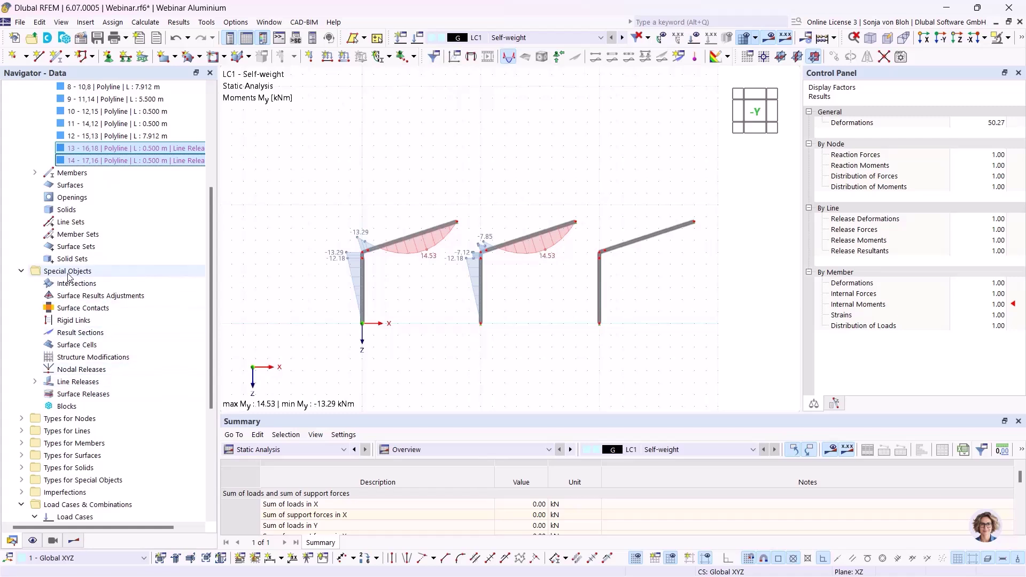
# - Start a new nodal release on nodes 12, 14 and 15 of the third frame, with the release type defined for each node separately
pyautogui.rightClick(77, 373)
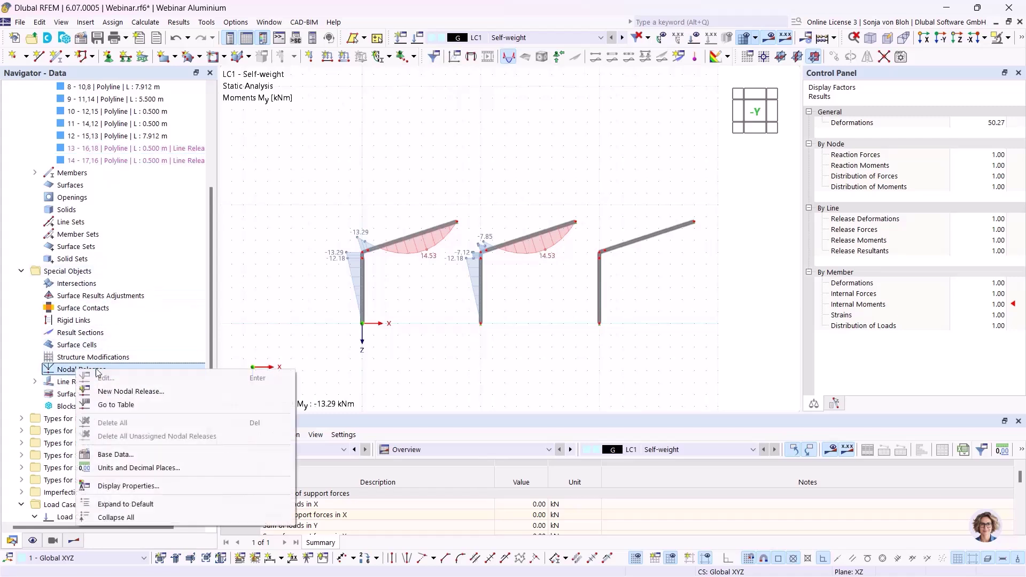
pyautogui.click(128, 394)
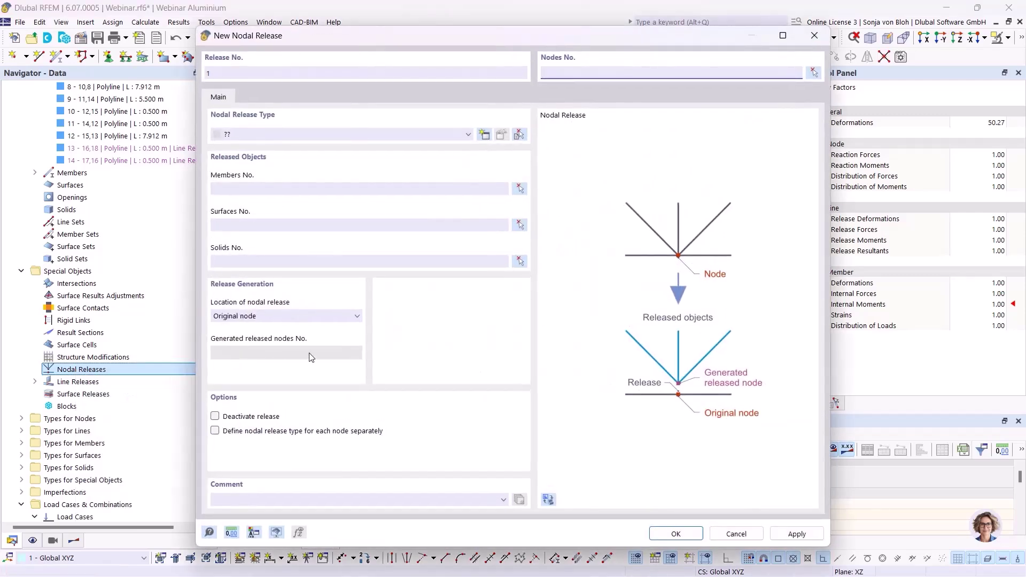
pyautogui.click(813, 73)
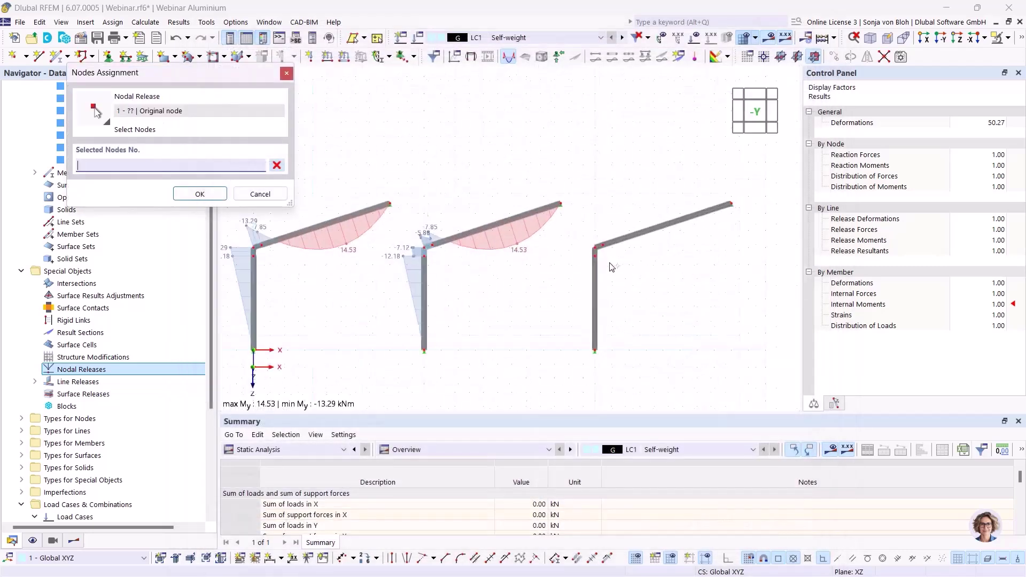
pyautogui.scroll(5, 612, 267)
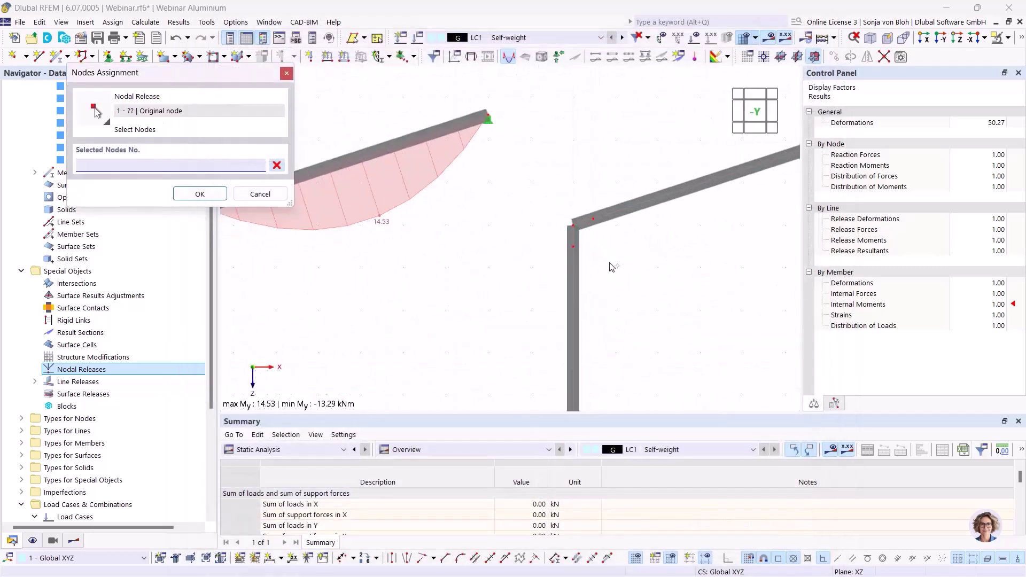
pyautogui.click(573, 246)
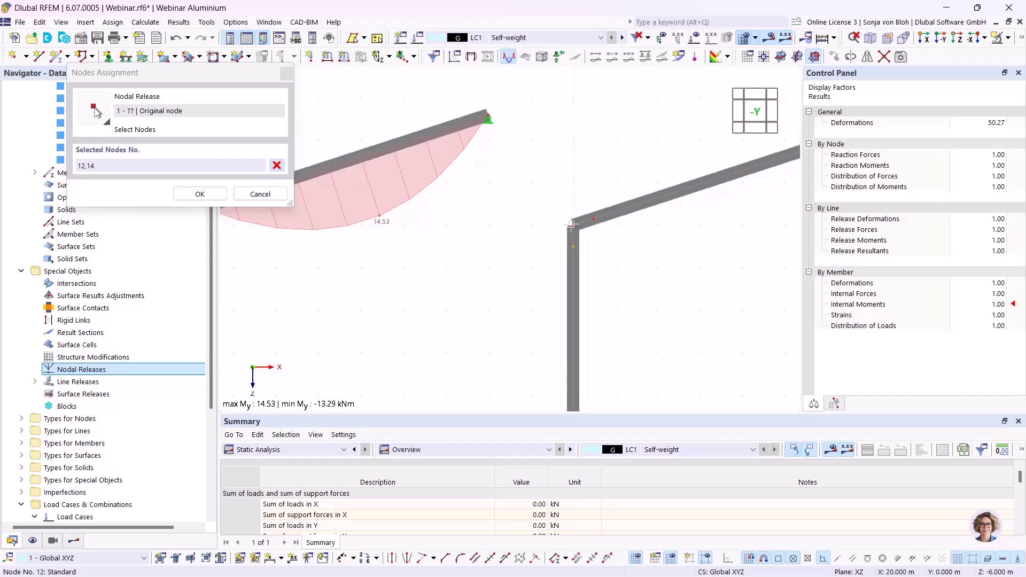
pyautogui.click(593, 217)
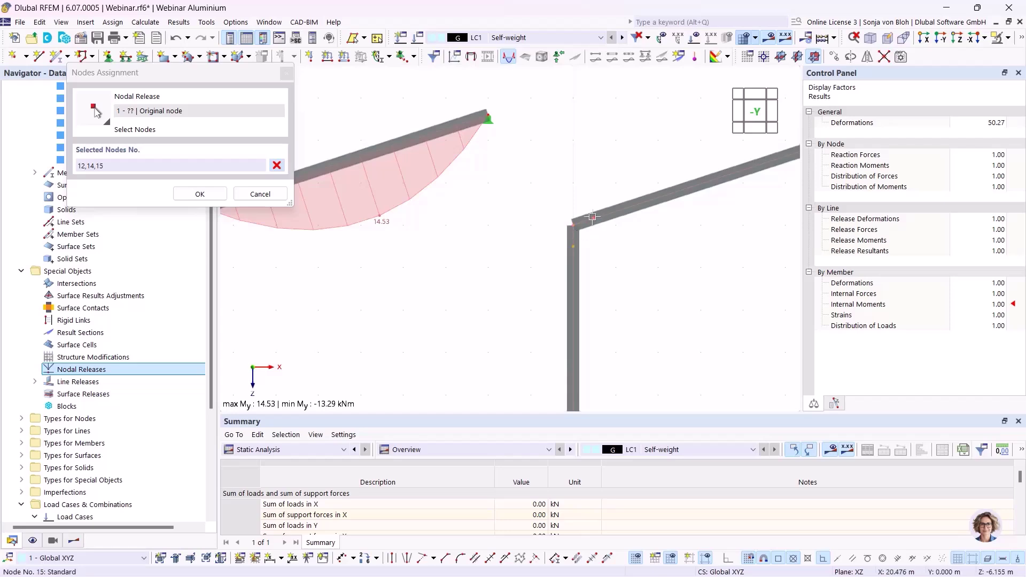
pyautogui.click(200, 194)
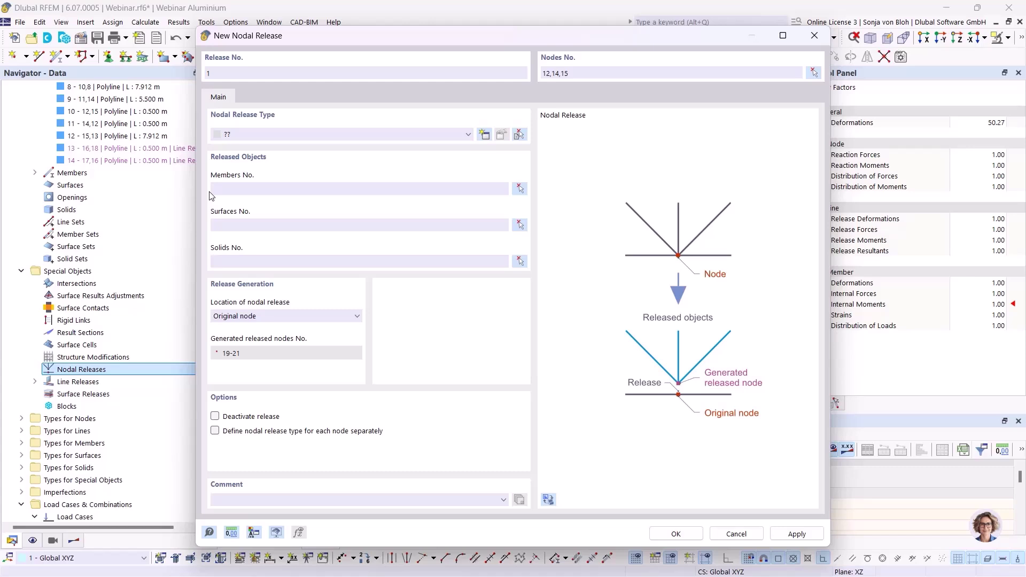
pyautogui.click(216, 432)
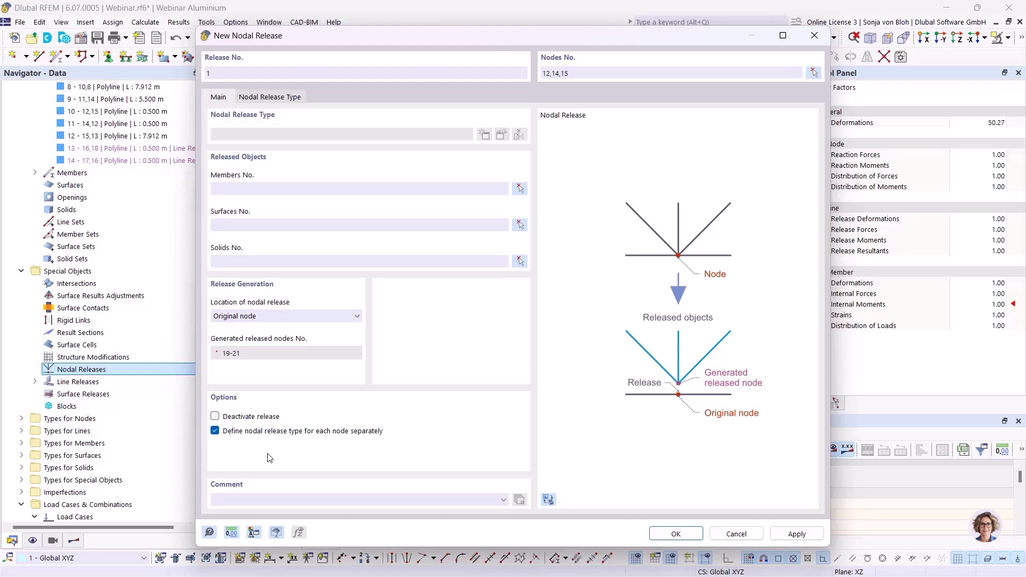
# - Create a nodal release type for node 12 that releases only ux, with the local axis system taken from member 12
pyautogui.click(287, 99)
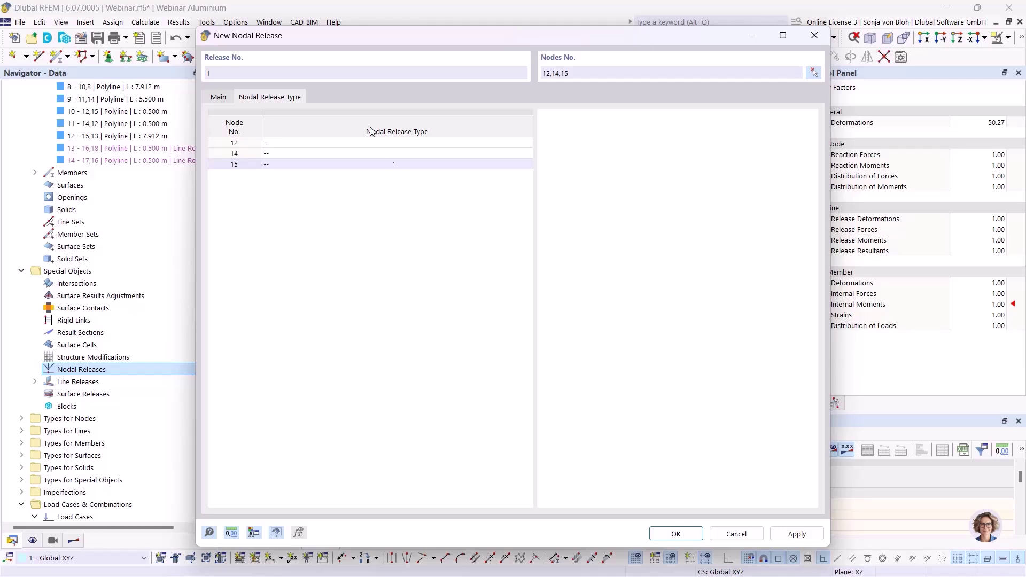
pyautogui.click(325, 143)
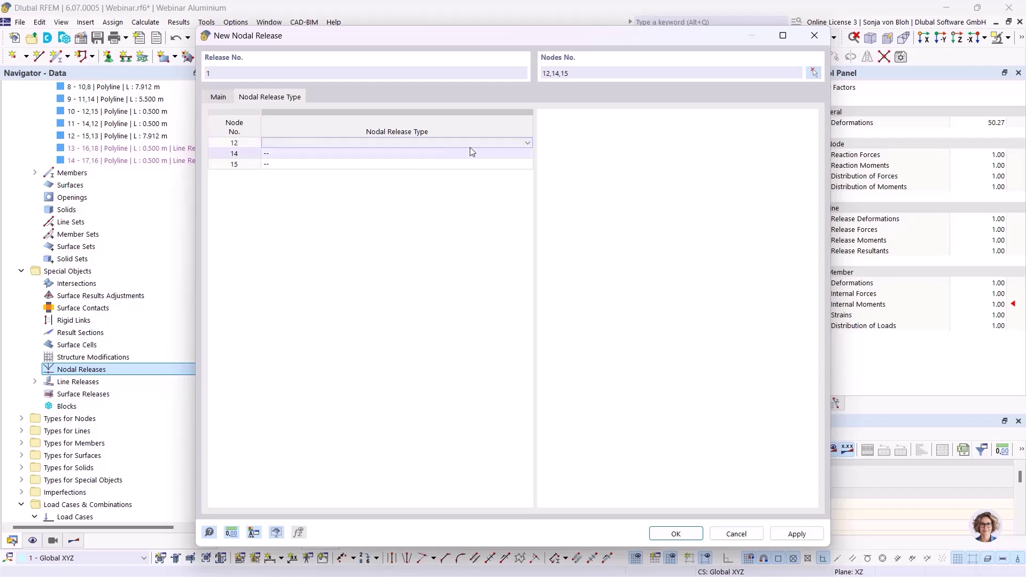
pyautogui.click(527, 143)
pyautogui.click(434, 153)
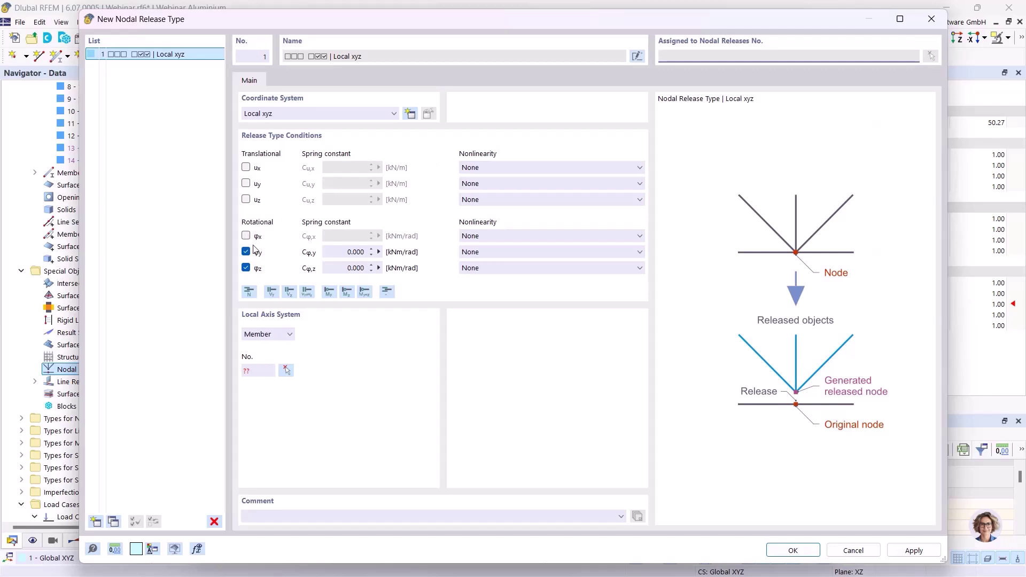
pyautogui.click(247, 252)
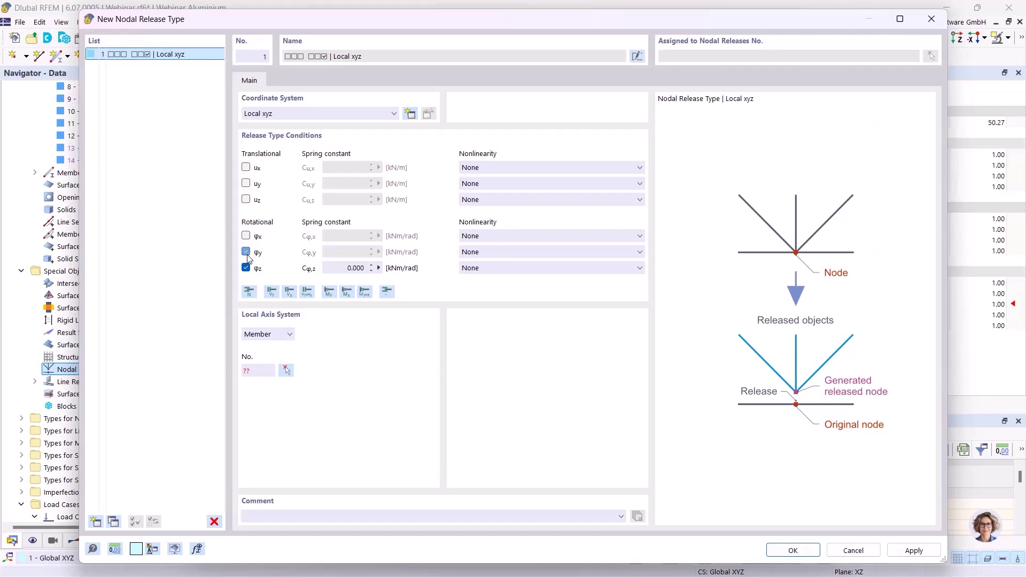
pyautogui.click(246, 267)
pyautogui.click(246, 168)
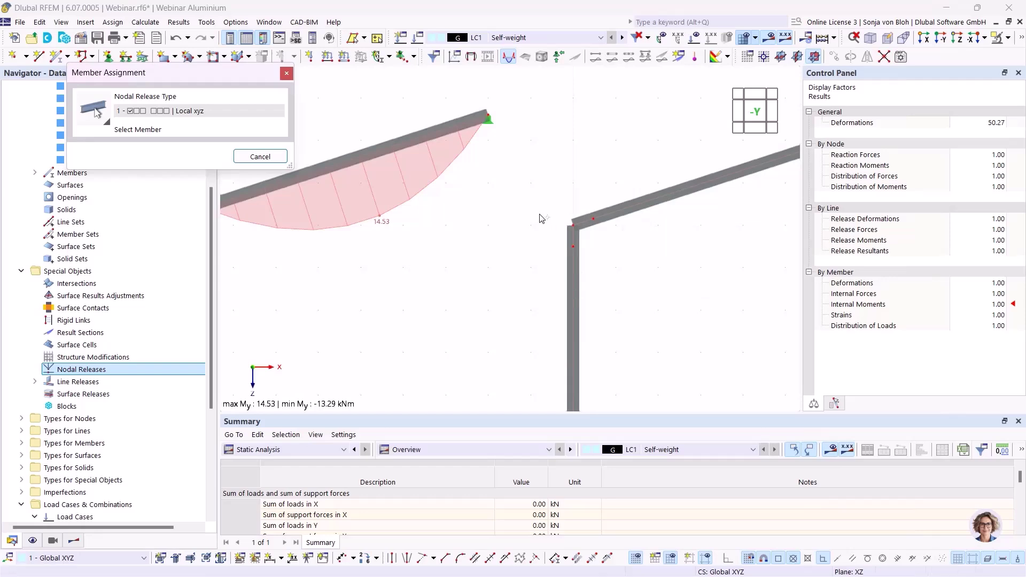
pyautogui.click(695, 183)
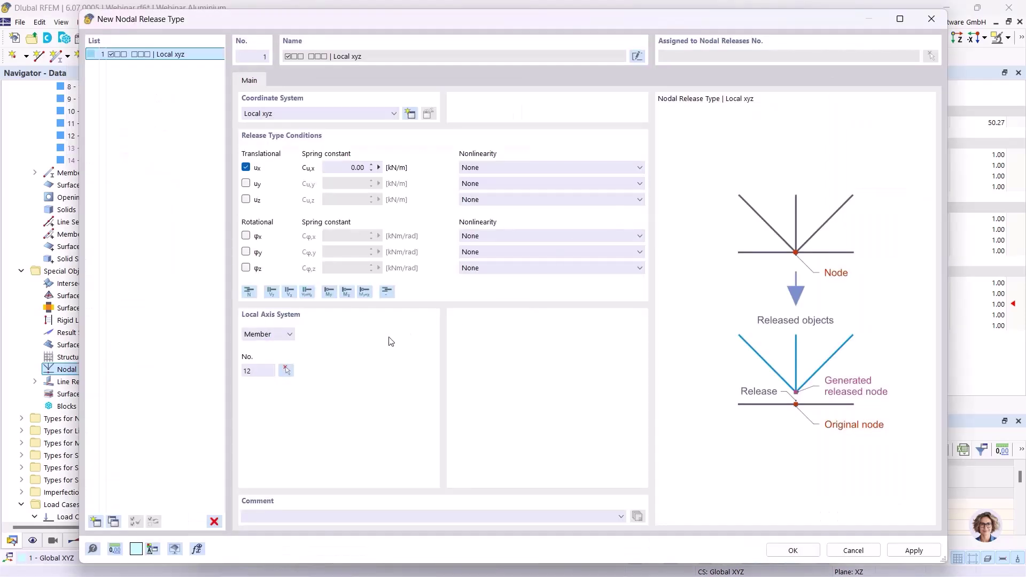
pyautogui.click(793, 551)
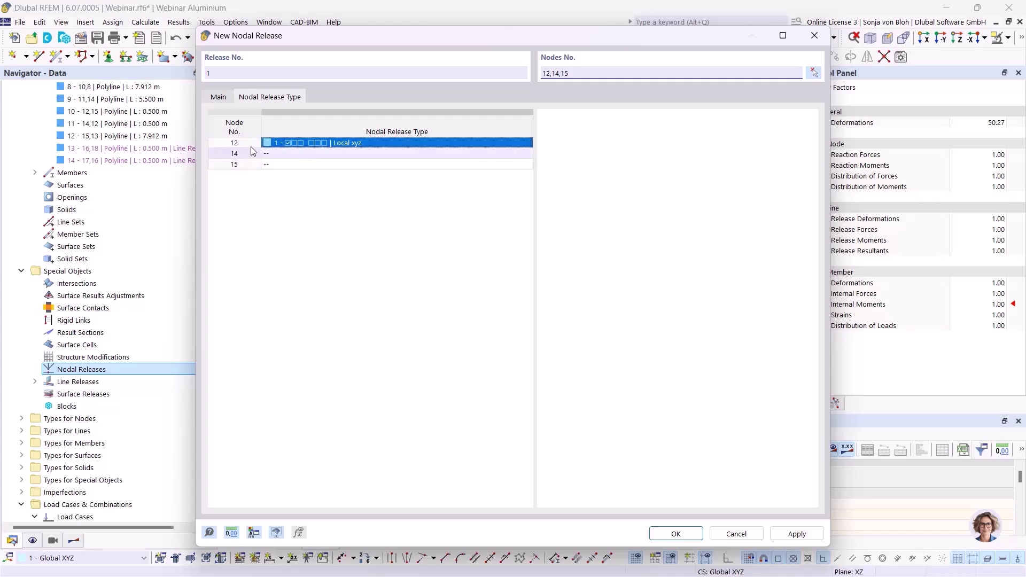
# - Assign the existing nodal release type 1 to node 15
pyautogui.click(306, 165)
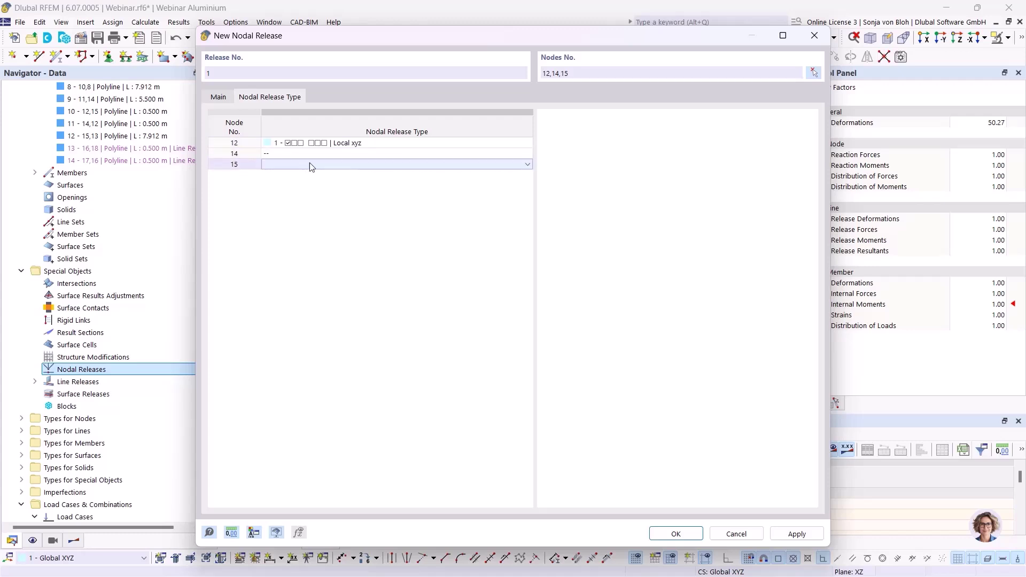
pyautogui.click(527, 165)
pyautogui.click(404, 173)
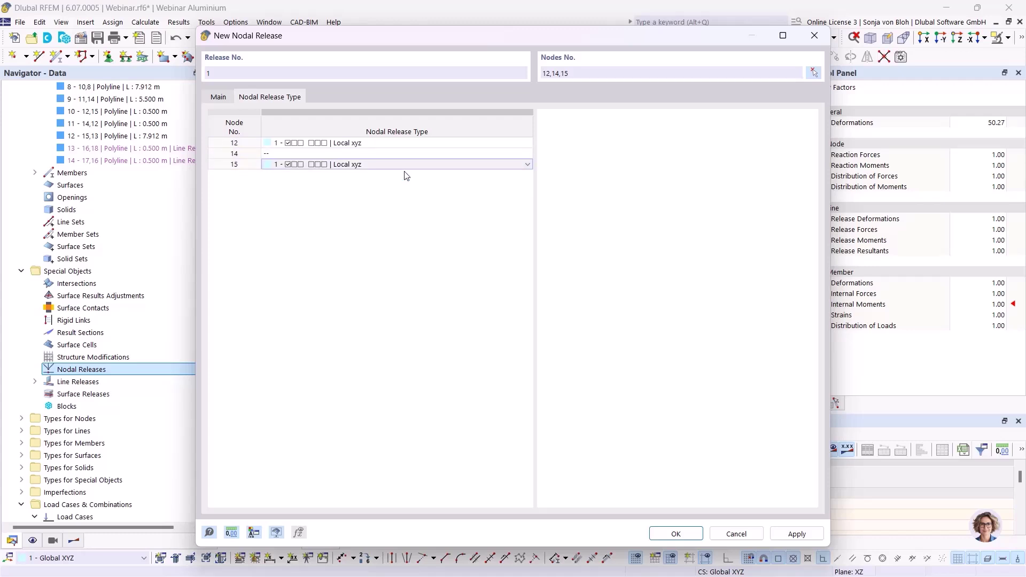
# - Create a nodal release type for node 14 that releases only ux, with the local axis system taken from member 9
pyautogui.click(332, 154)
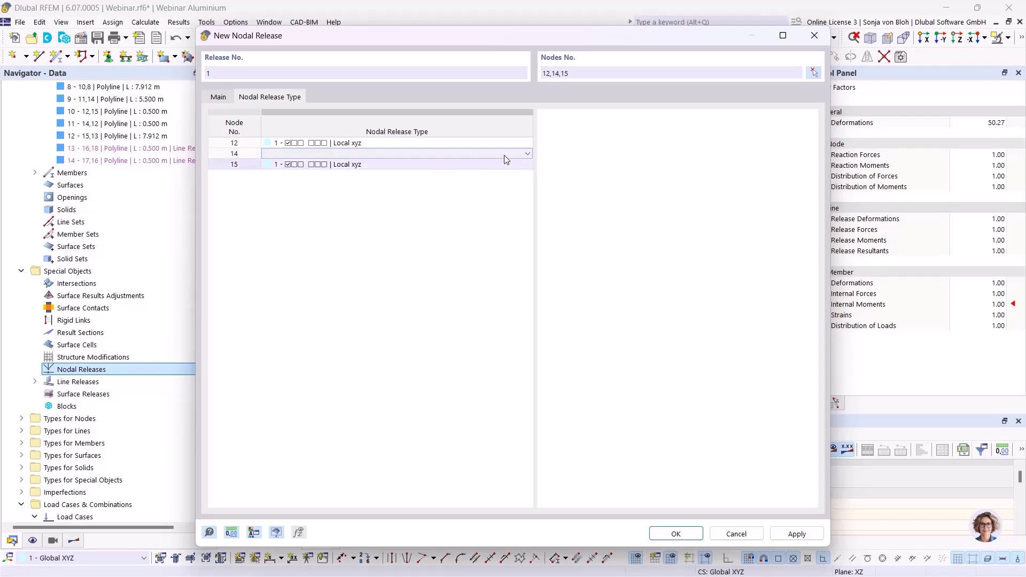
pyautogui.click(528, 154)
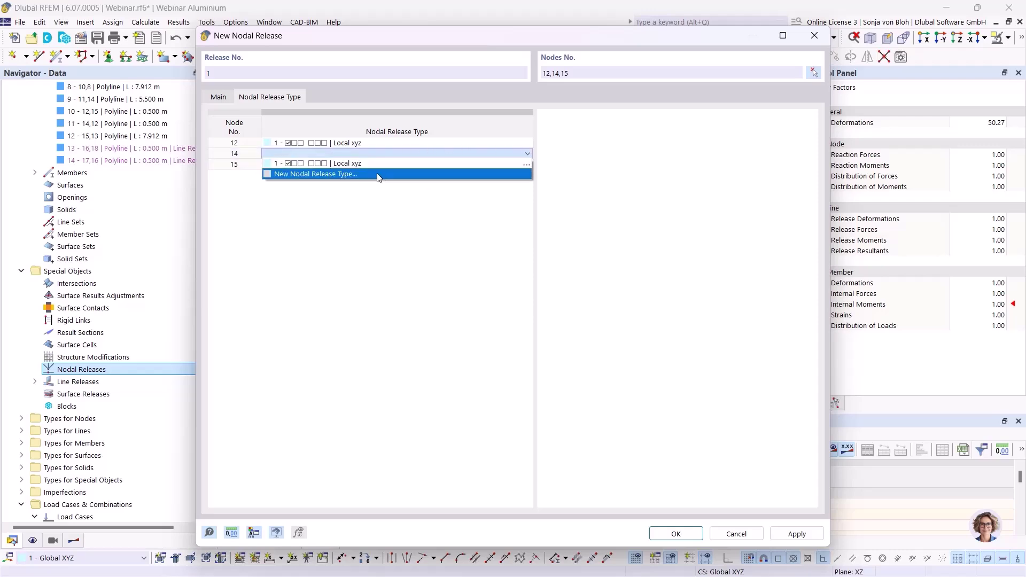
pyautogui.click(377, 174)
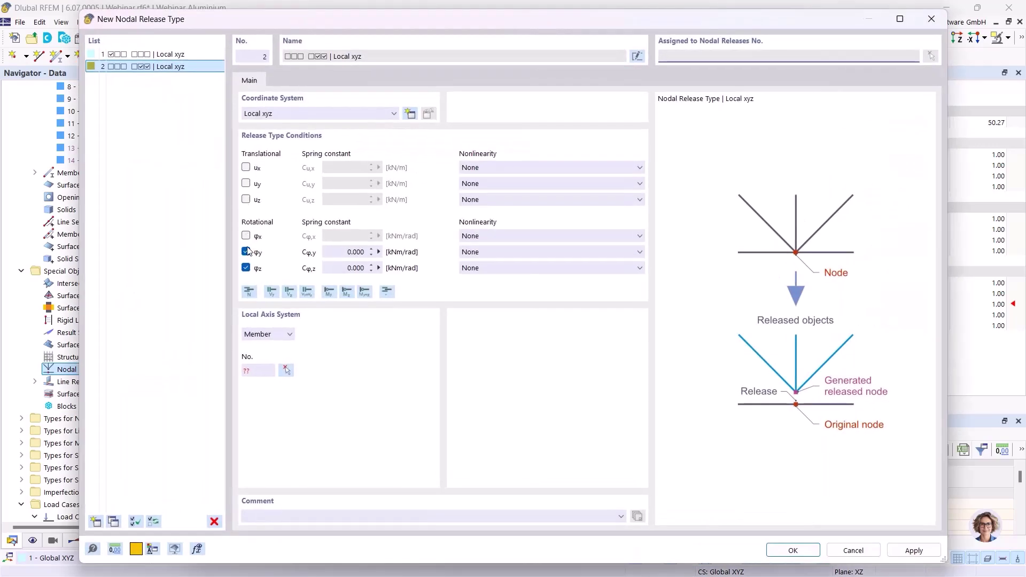
pyautogui.click(246, 252)
pyautogui.click(246, 268)
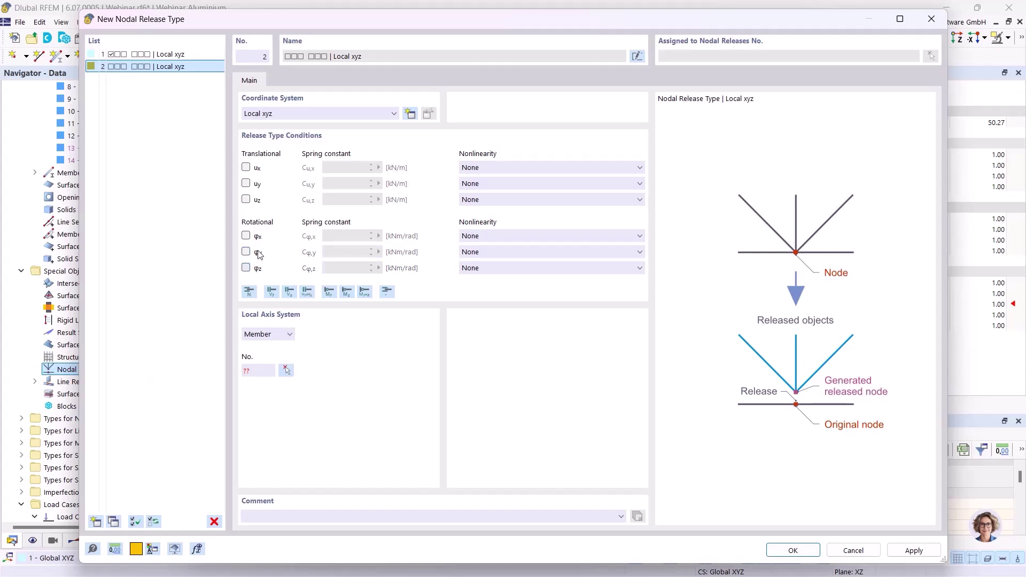
pyautogui.click(246, 167)
pyautogui.click(287, 371)
pyautogui.scroll(-2, 401, 297)
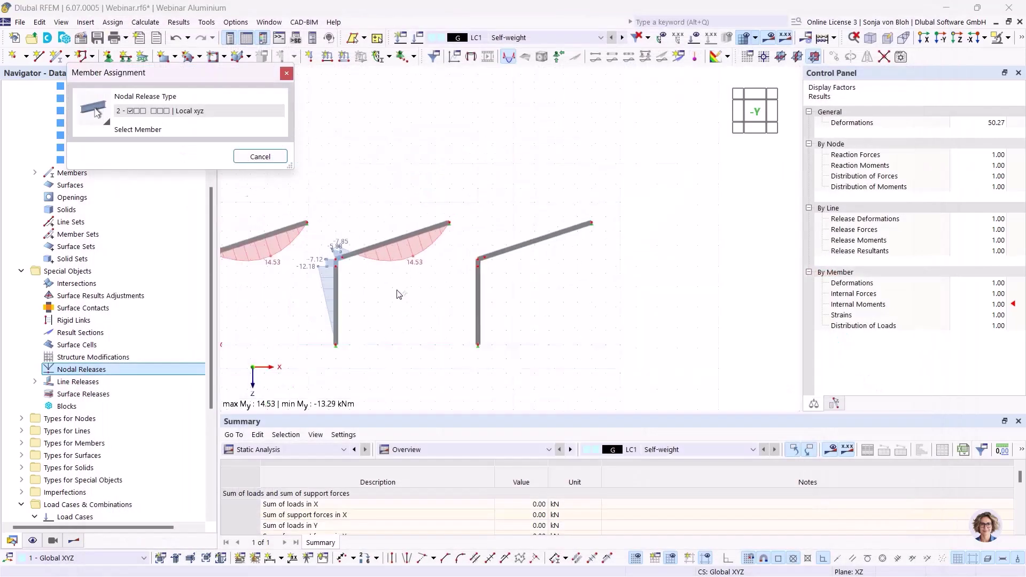
pyautogui.click(497, 306)
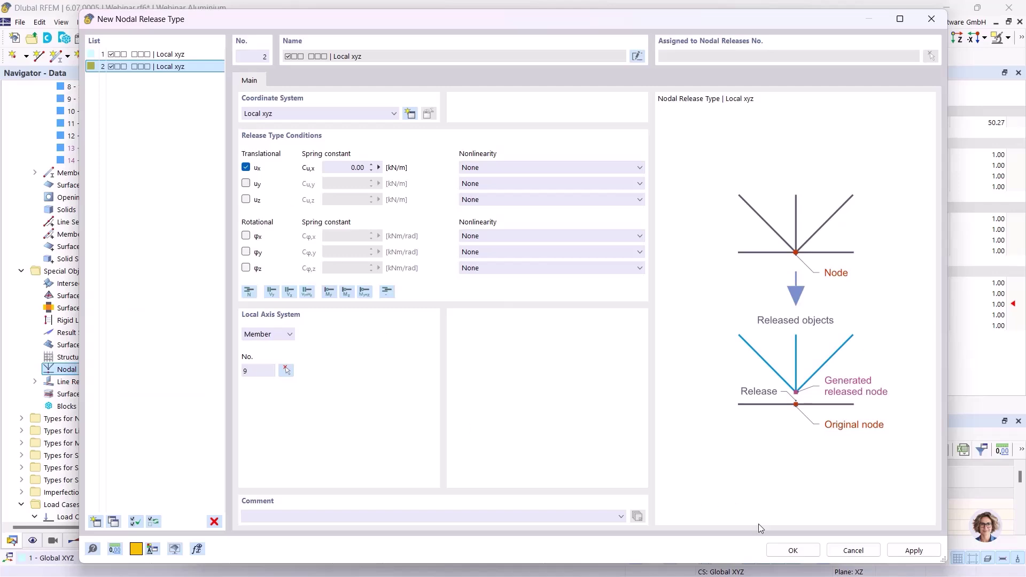
pyautogui.click(790, 549)
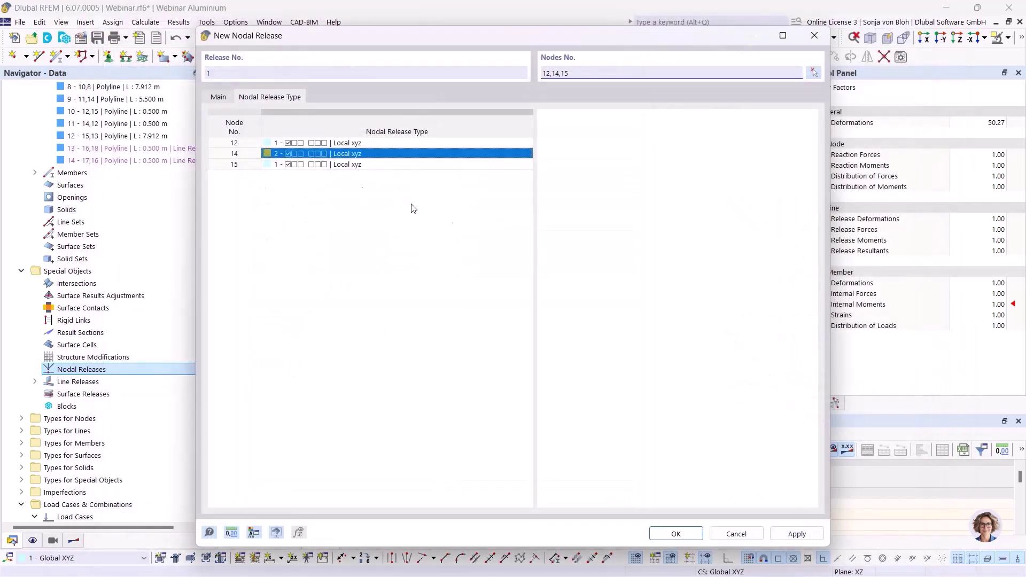
# - Set members 10 and 11 as the released objects of the nodal release and finish creating it
pyautogui.click(222, 99)
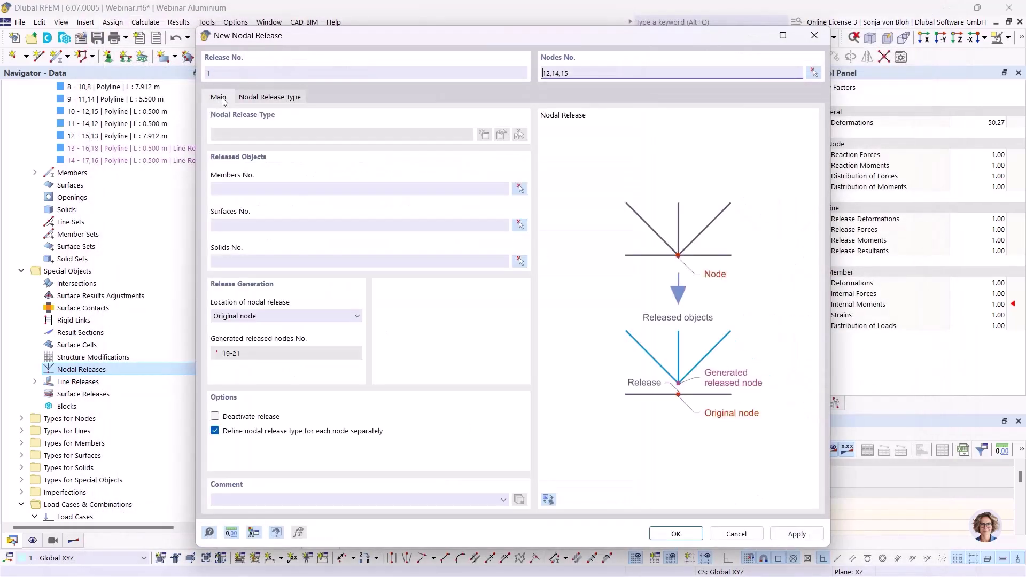
pyautogui.click(519, 188)
pyautogui.click(499, 190)
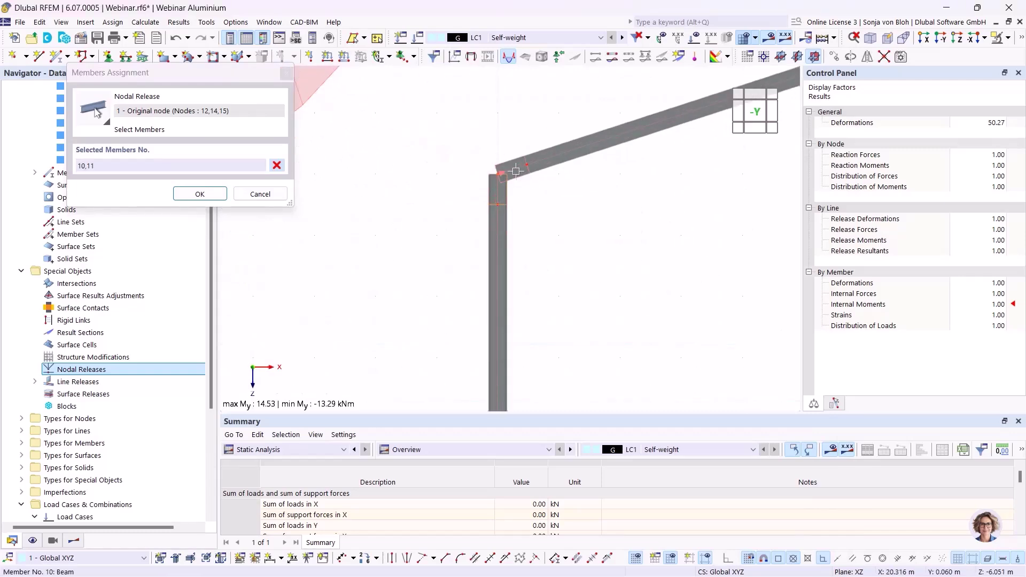
pyautogui.click(202, 193)
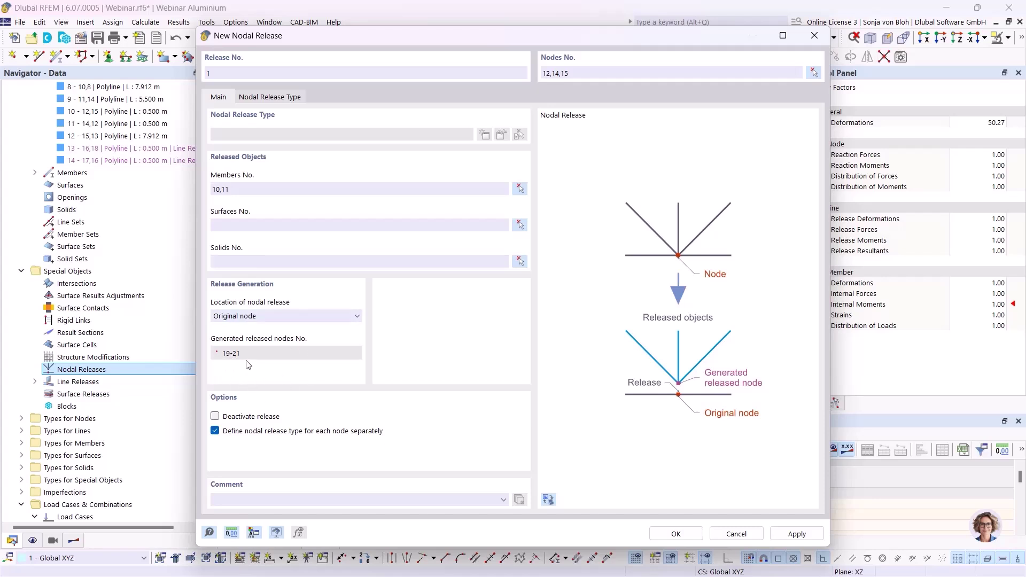
pyautogui.click(675, 534)
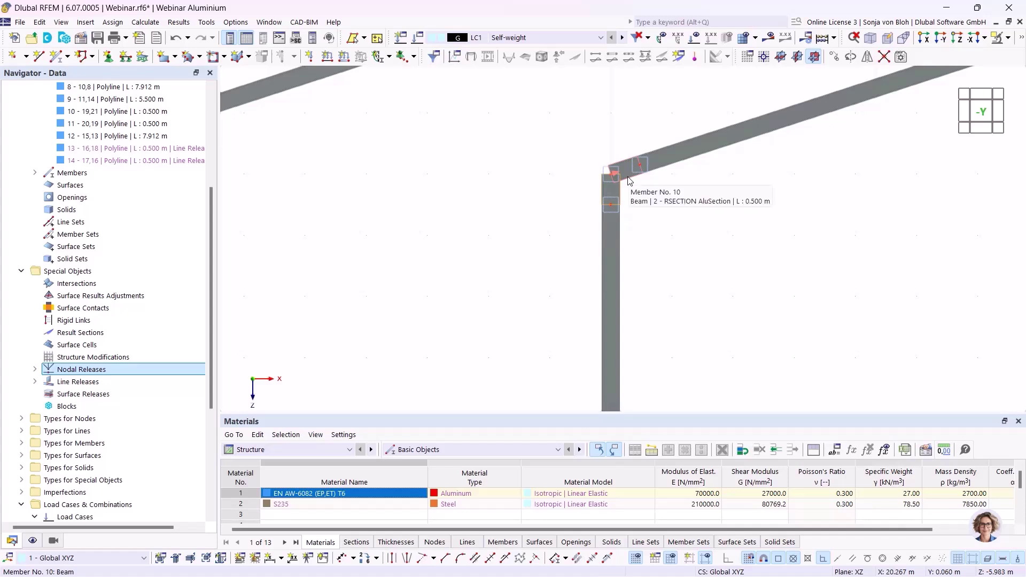
# - Assign section 3 - RHS 230/100/5 in S235 steel to the two short corner members 10 and 11
pyautogui.scroll(3, 629, 187)
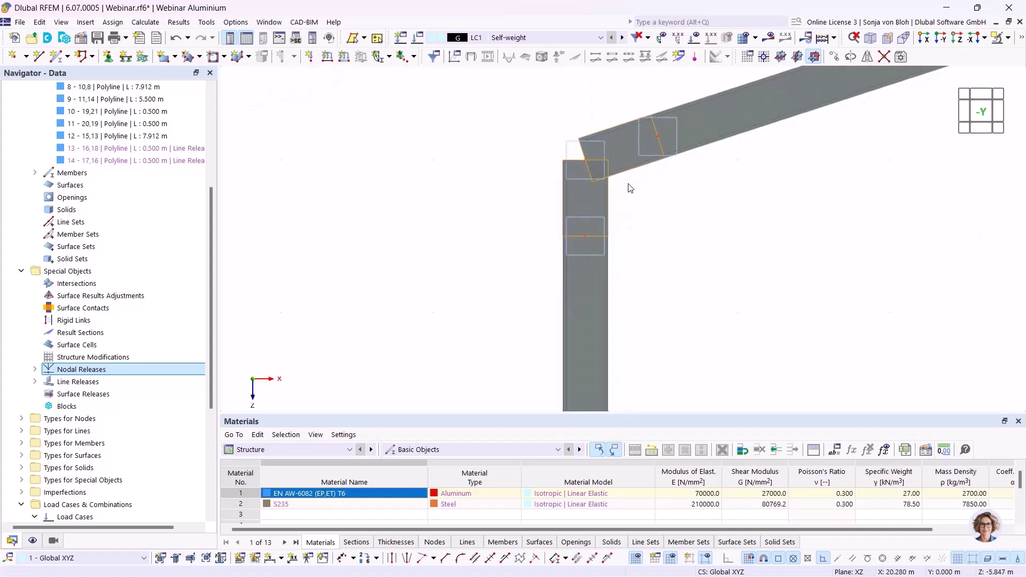
pyautogui.rightClick(634, 174)
pyautogui.moveTo(683, 210)
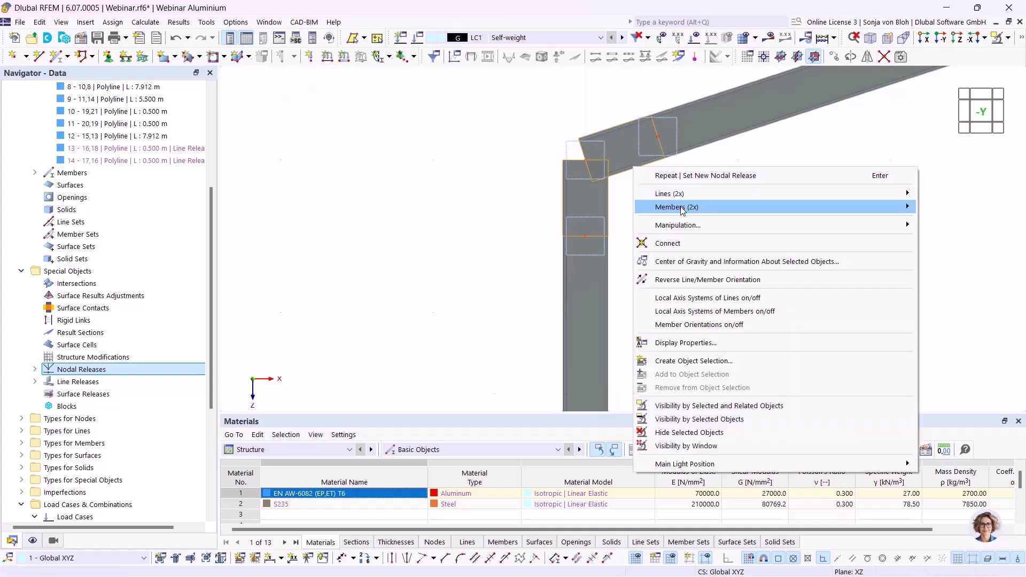
pyautogui.click(608, 208)
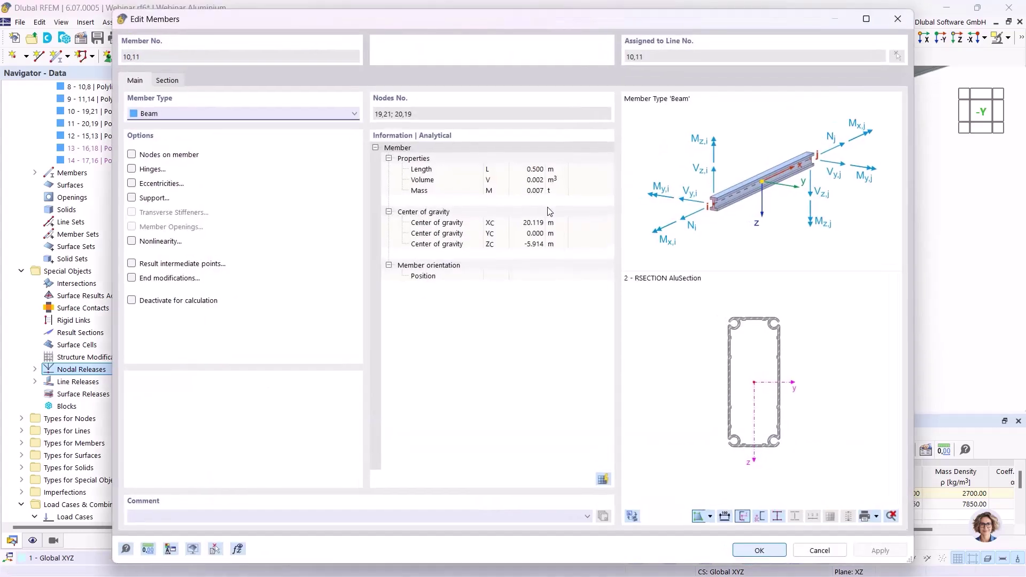
pyautogui.click(175, 82)
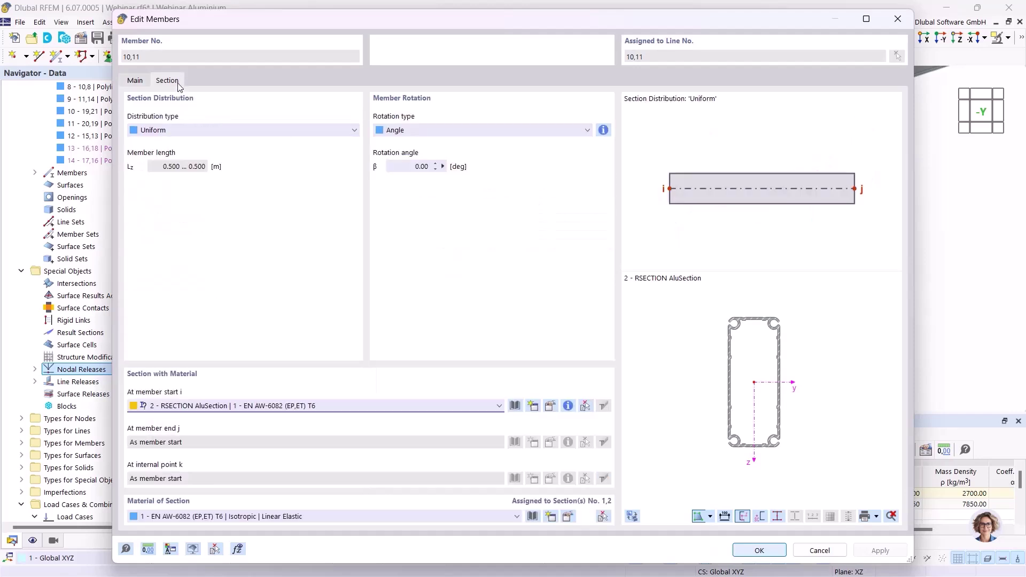
pyautogui.click(276, 406)
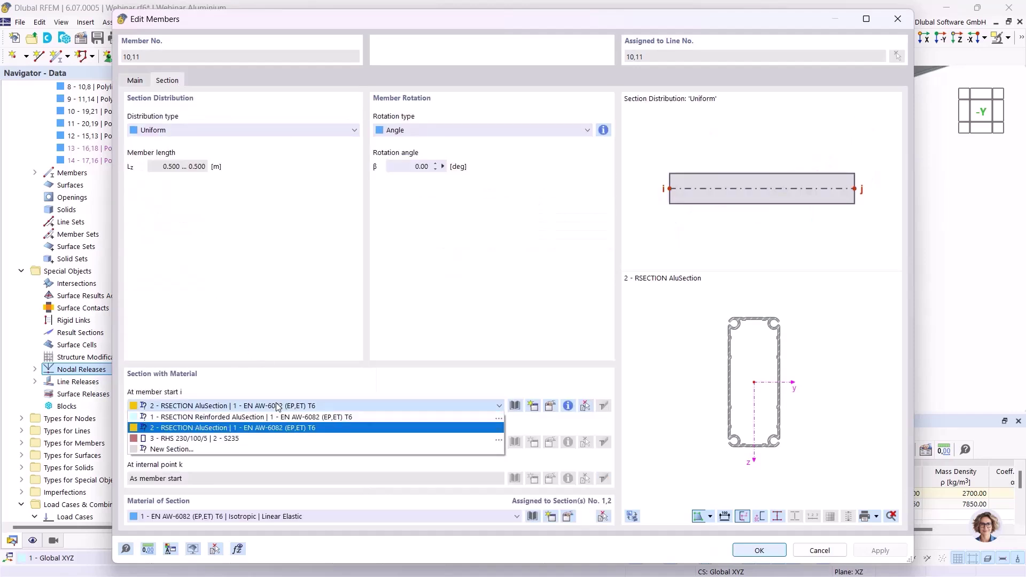
pyautogui.click(222, 438)
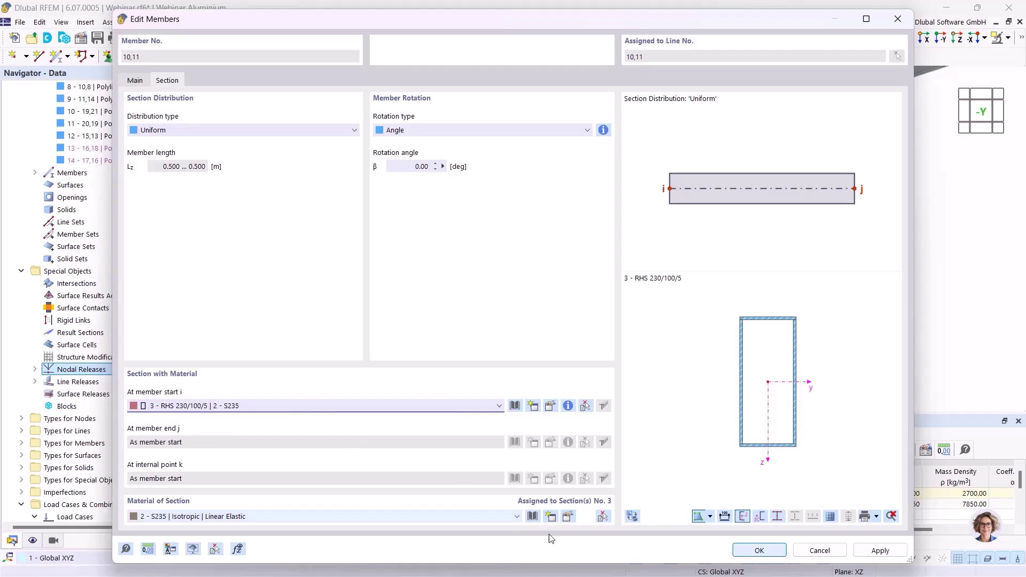
pyautogui.click(760, 550)
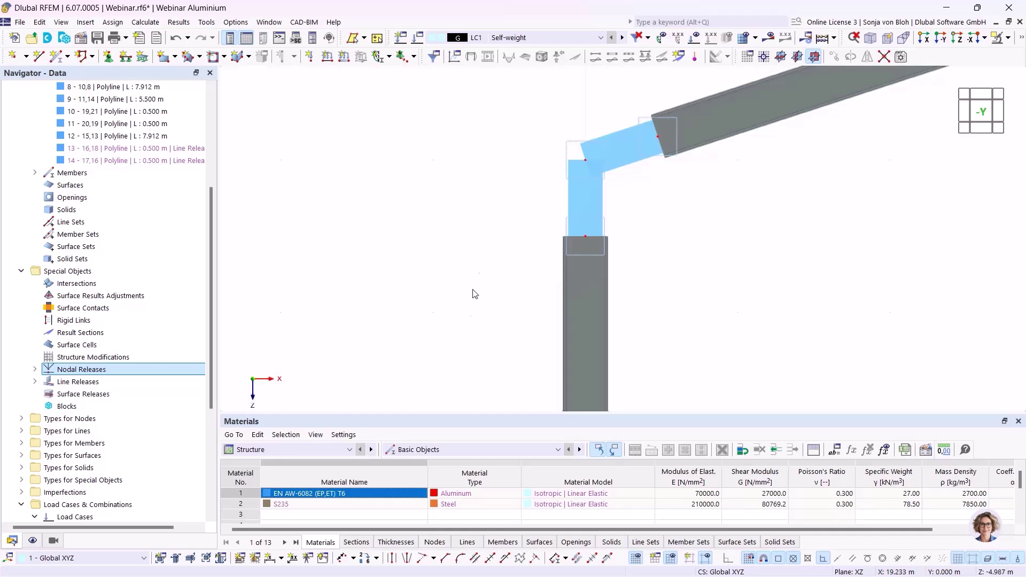
# - Create a new beam member with section 2 - RSECTION AluSection between original nodes 14 and 12 of the third frame
pyautogui.click(60, 57)
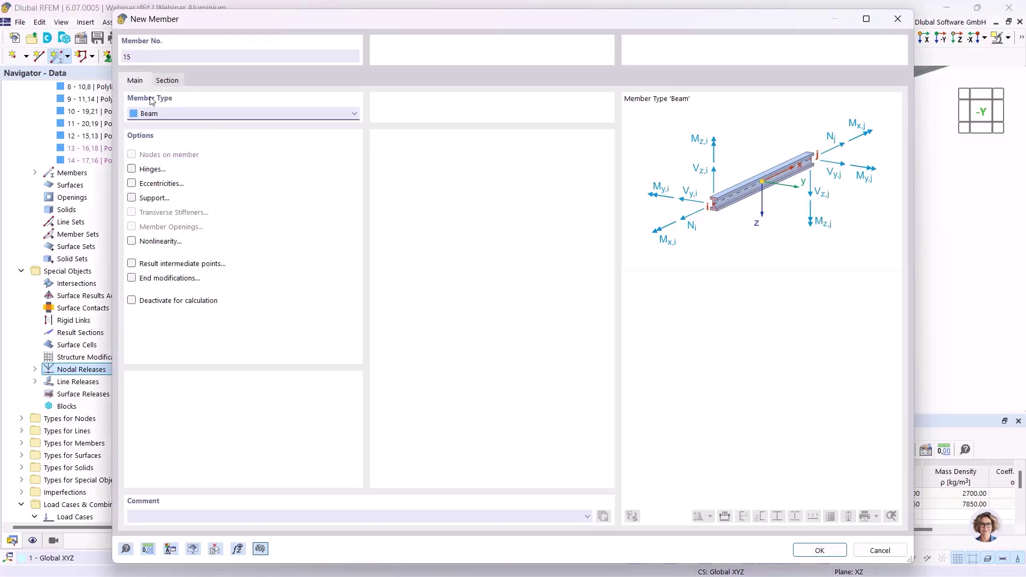
pyautogui.click(168, 81)
pyautogui.click(275, 404)
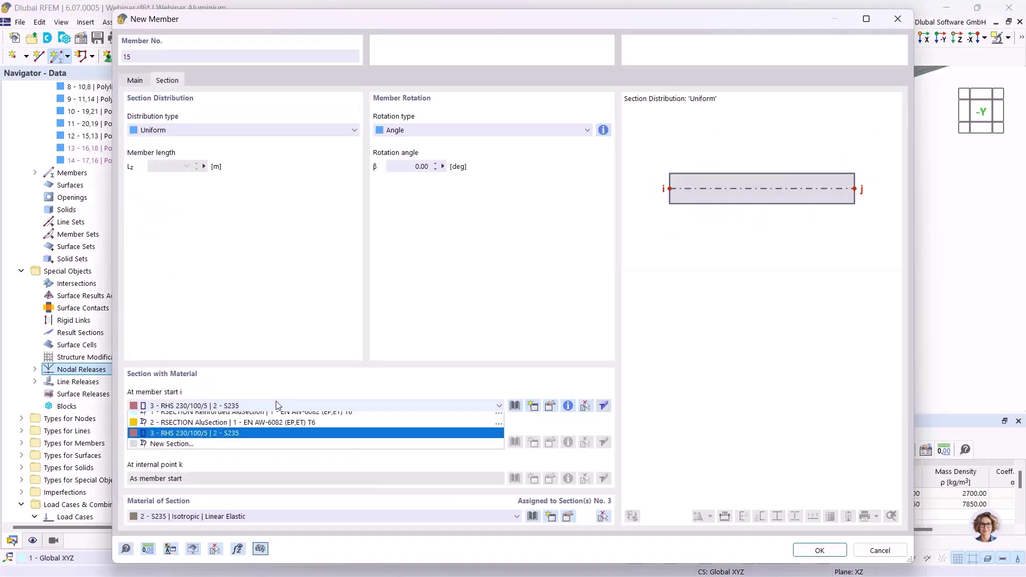
pyautogui.click(250, 429)
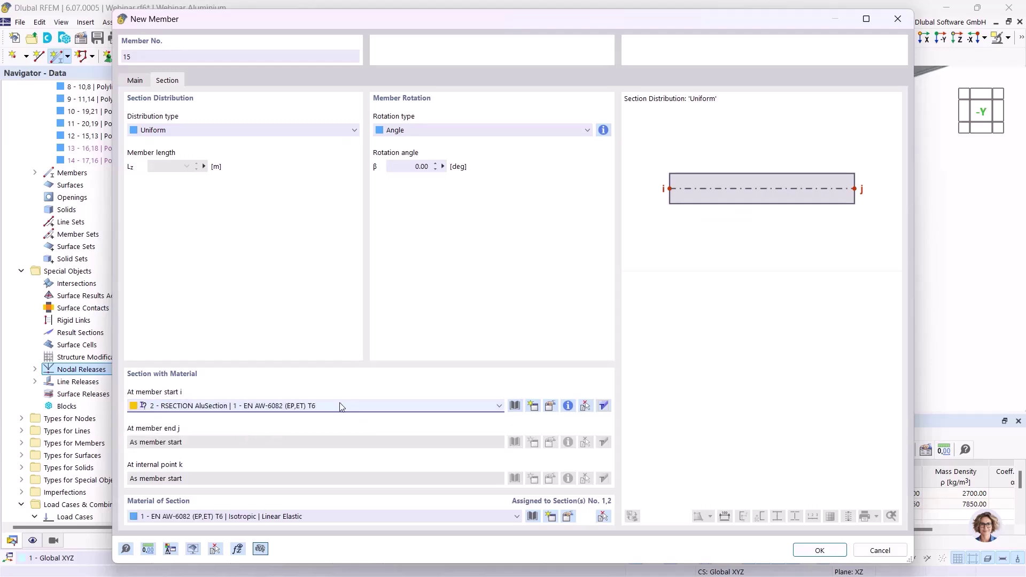
pyautogui.click(802, 551)
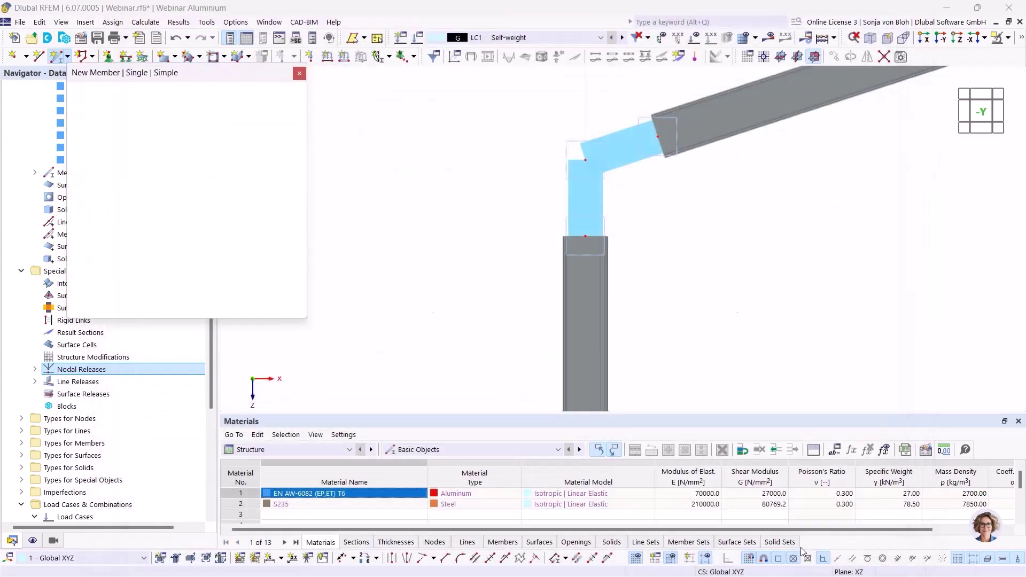
pyautogui.click(585, 235)
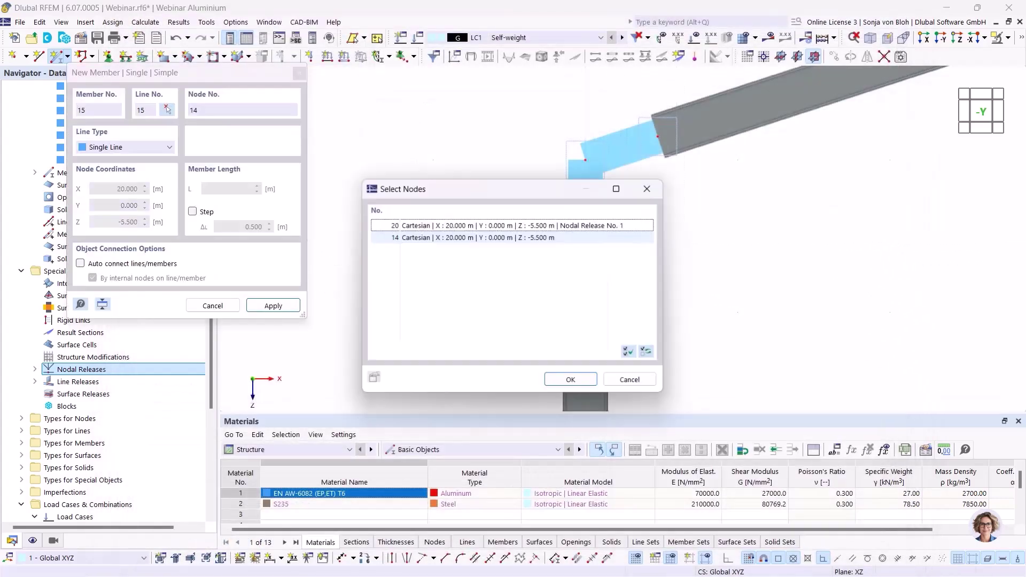
pyautogui.click(497, 237)
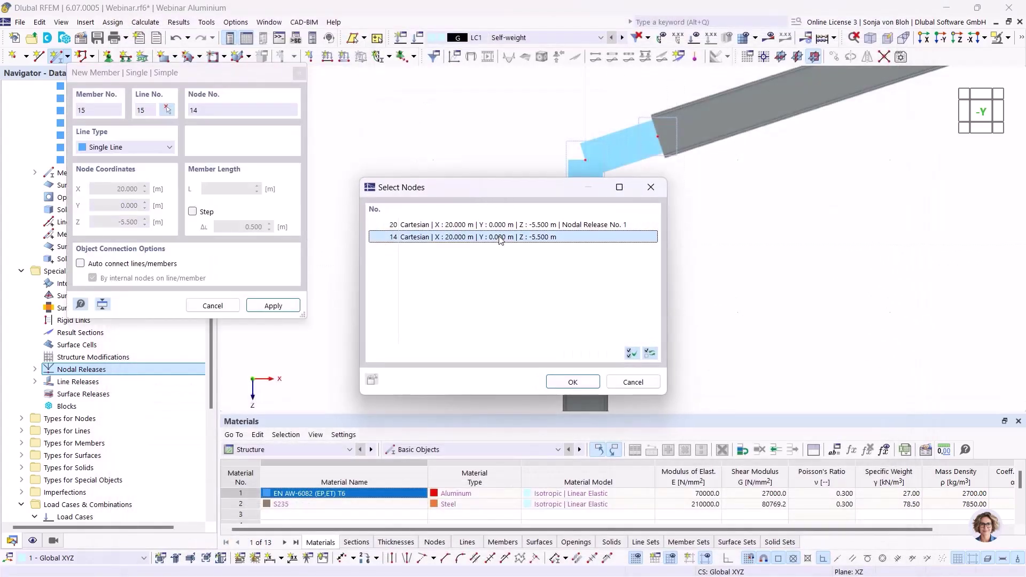
pyautogui.click(573, 382)
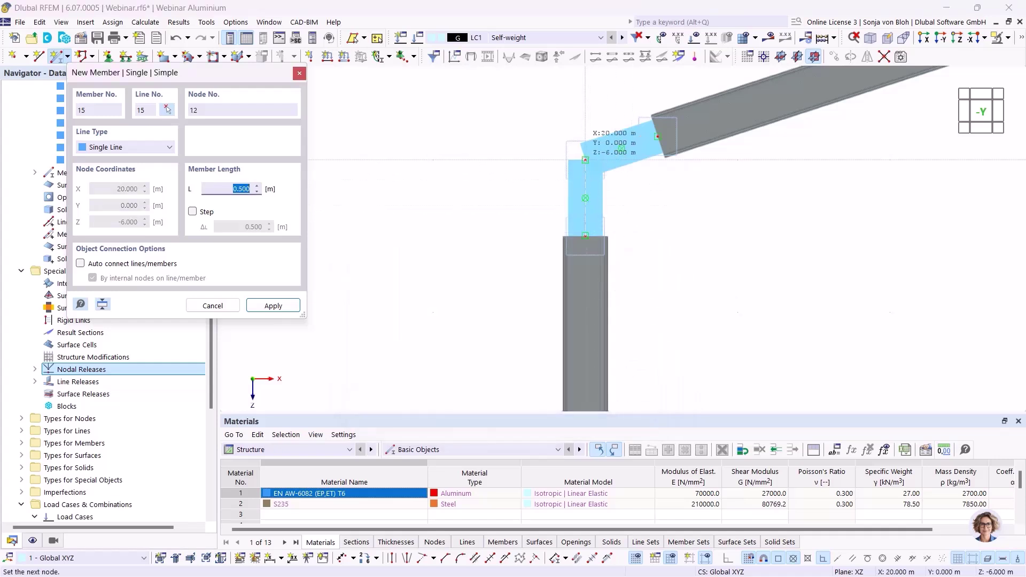
pyautogui.click(585, 160)
pyautogui.click(527, 237)
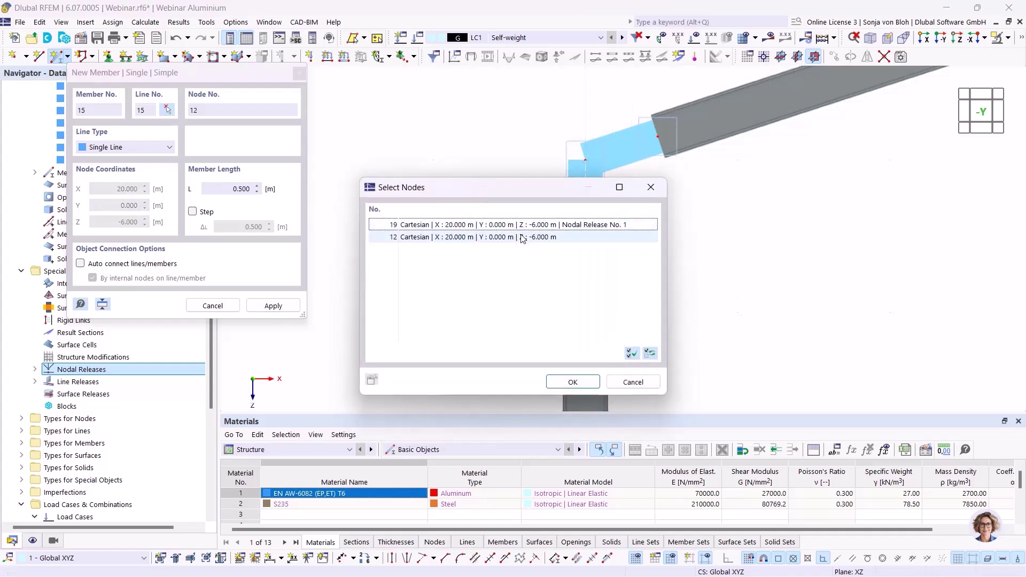
pyautogui.click(573, 381)
pyautogui.press('Return')
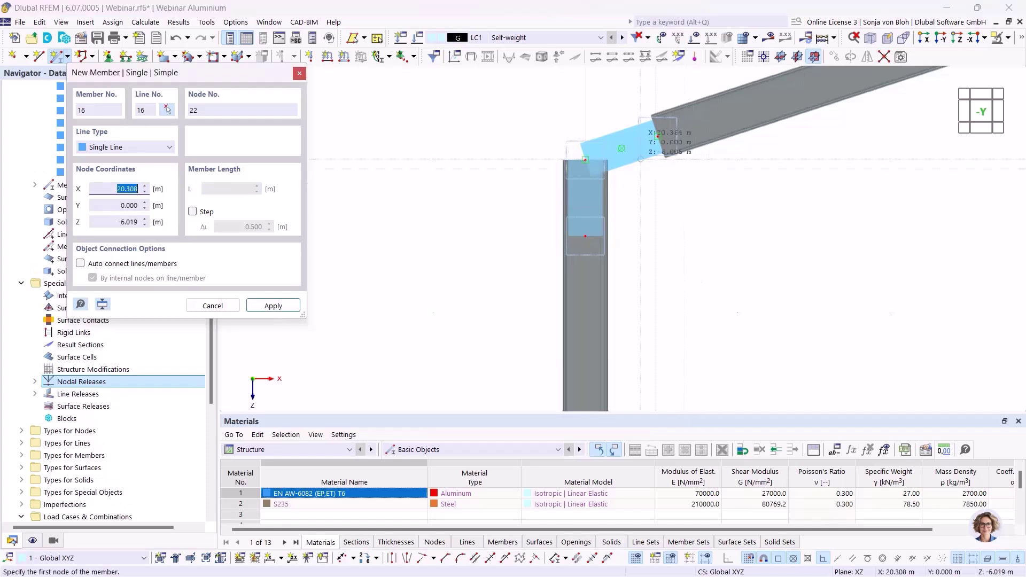
# - Add another aluminum member from original node 12 to original node 15 along the rafter and end member placement
pyautogui.click(585, 159)
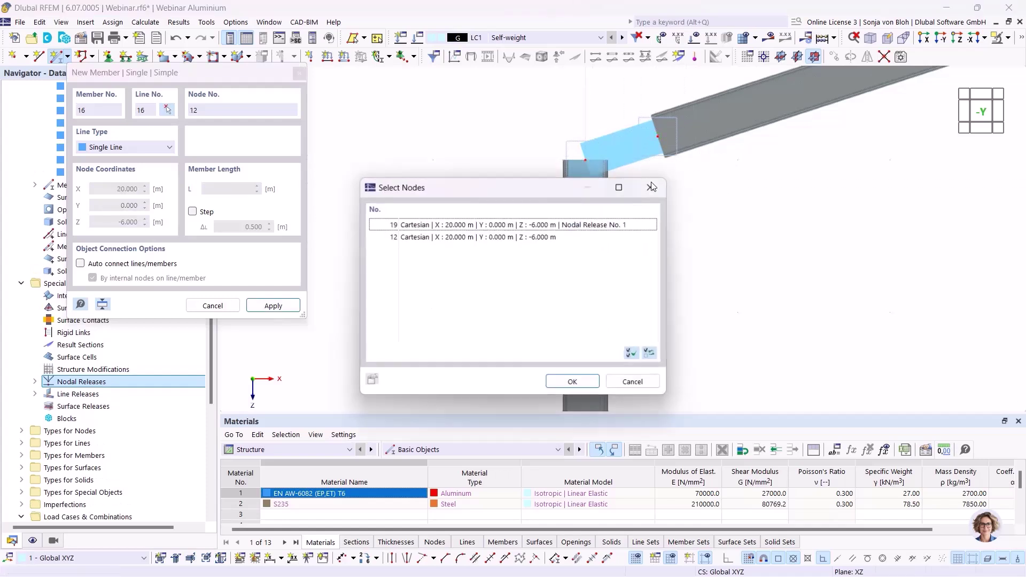
pyautogui.click(527, 237)
pyautogui.click(572, 382)
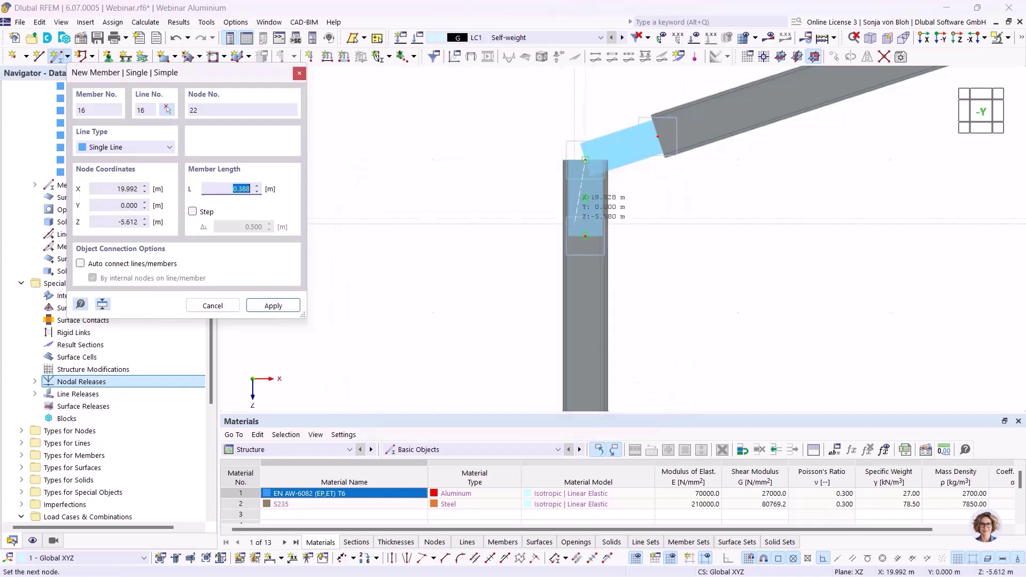
pyautogui.click(585, 236)
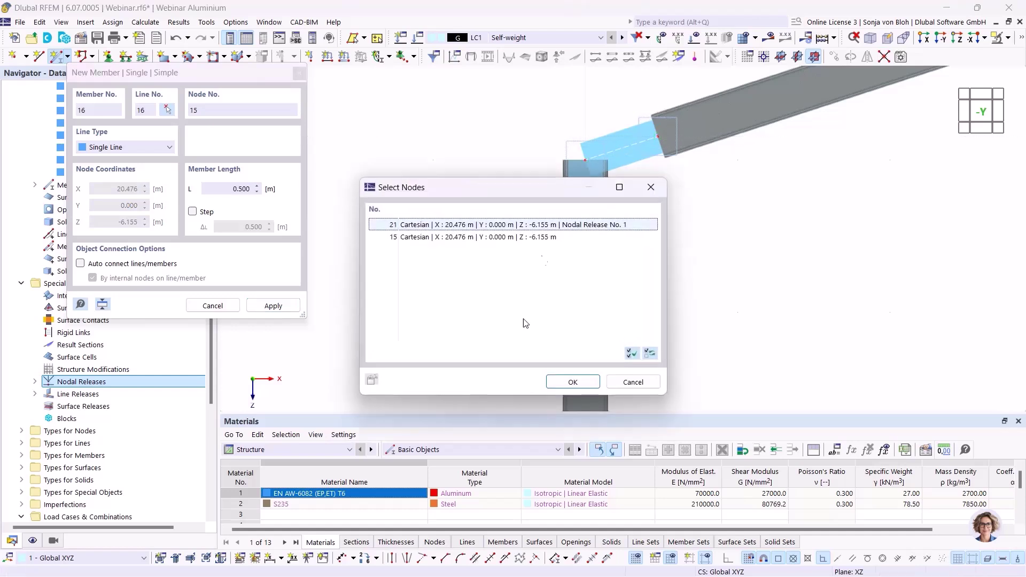
pyautogui.click(573, 382)
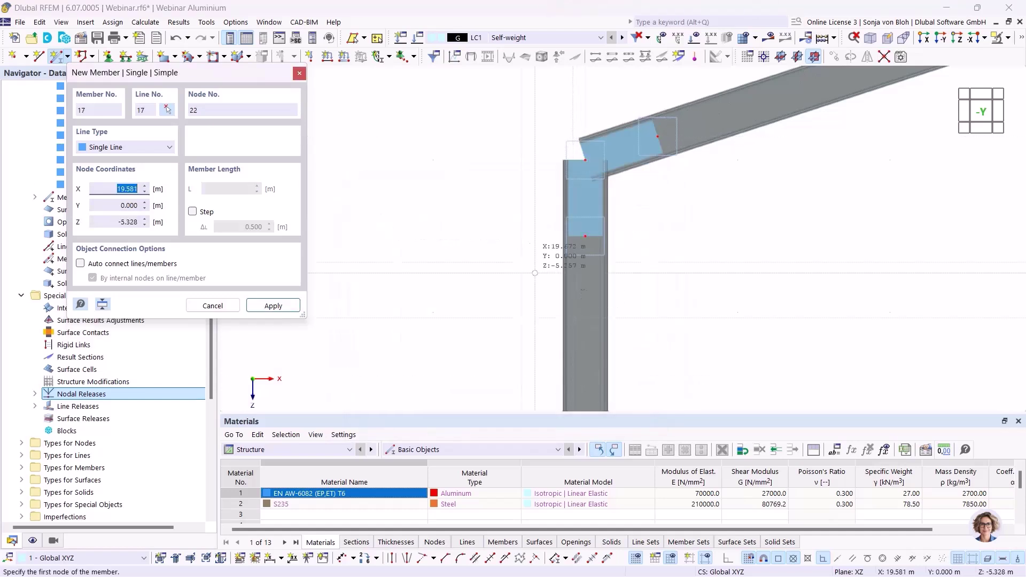
pyautogui.press('Escape')
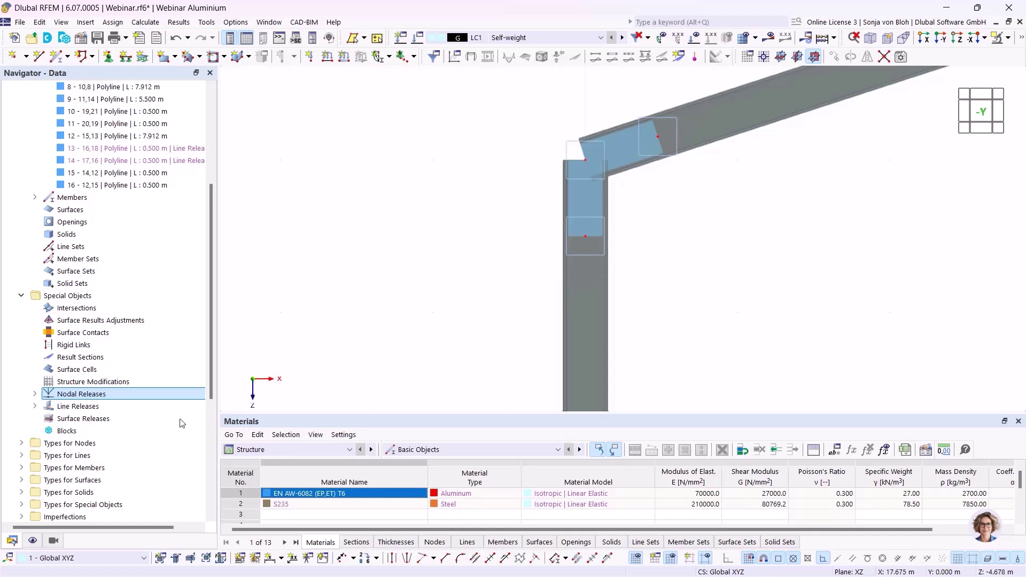
# - Activate visibility by section to view the RHS 230/100/5 members alone, and switch to only the RSECTION AluSection members
pyautogui.click(56, 541)
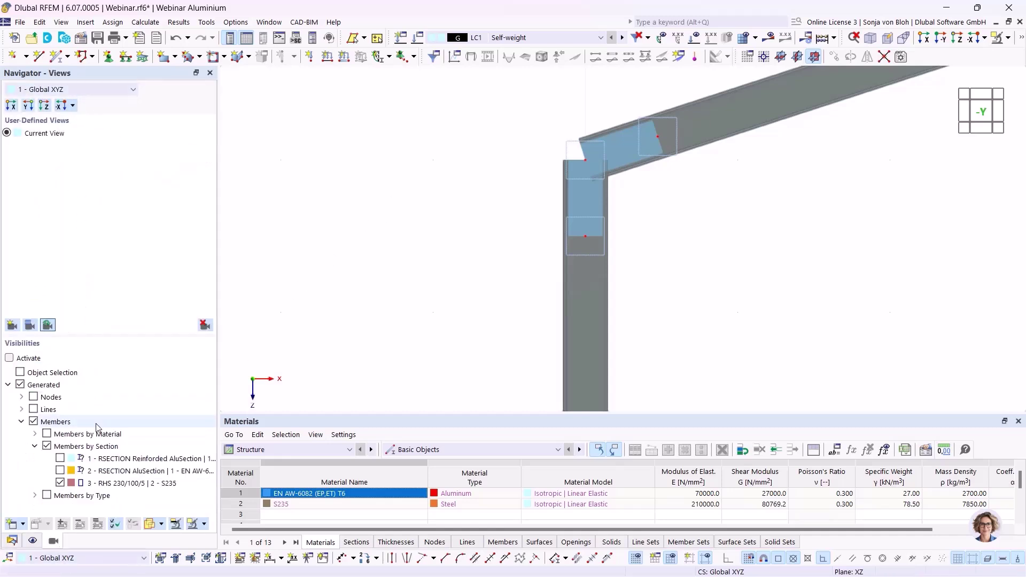
pyautogui.click(9, 357)
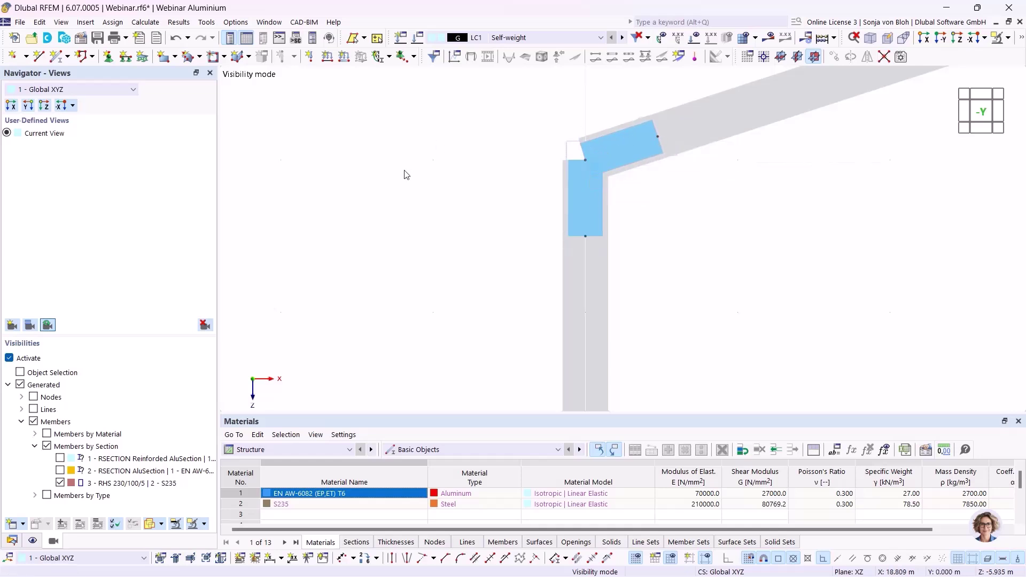
pyautogui.click(60, 470)
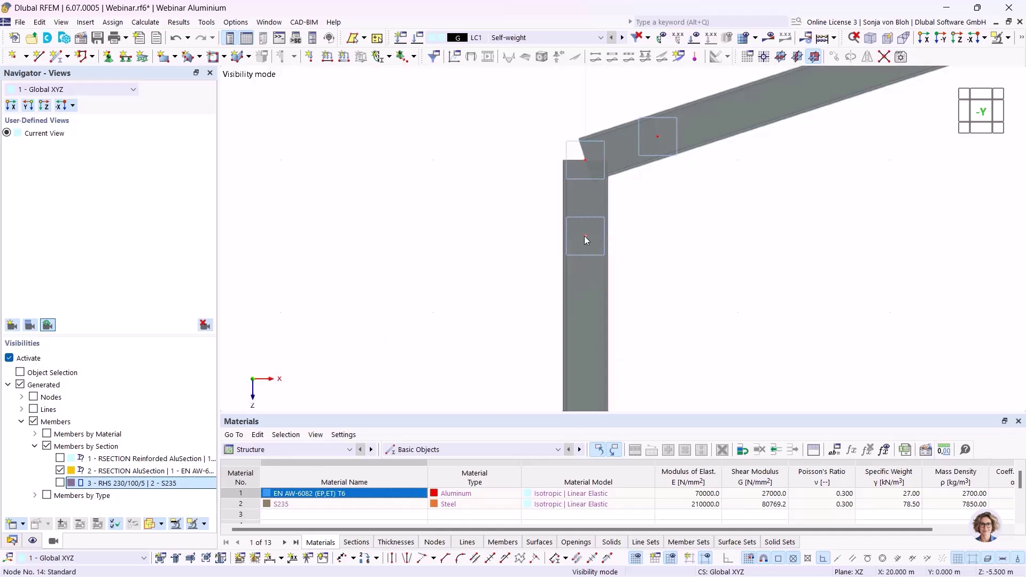
# - Apply a uniform 2.600 kN/m member load in direction Zp to members 12 and 16 of the third frame in LC1
pyautogui.moveTo(585, 237)
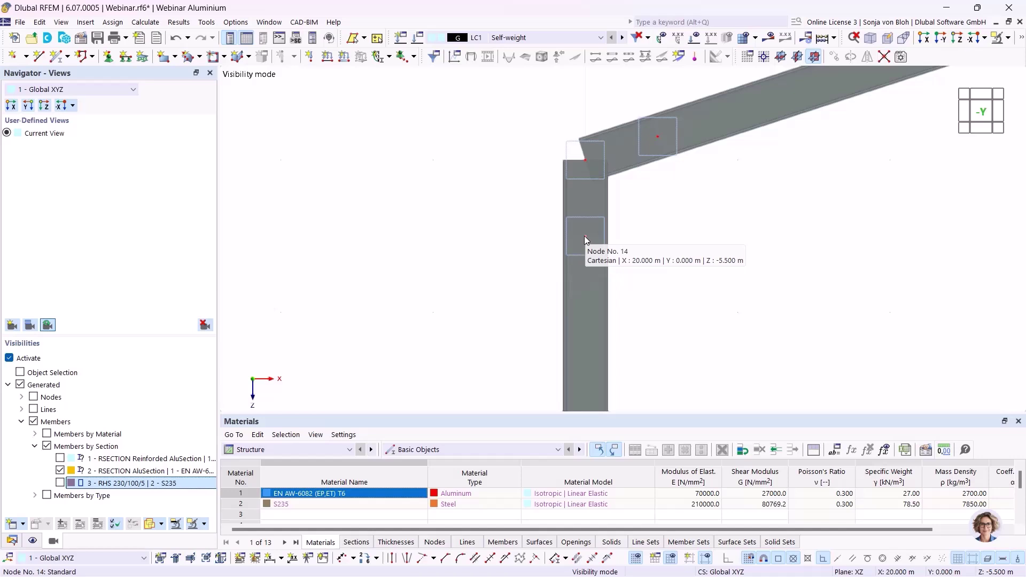
pyautogui.moveTo(587, 163)
pyautogui.moveTo(661, 138)
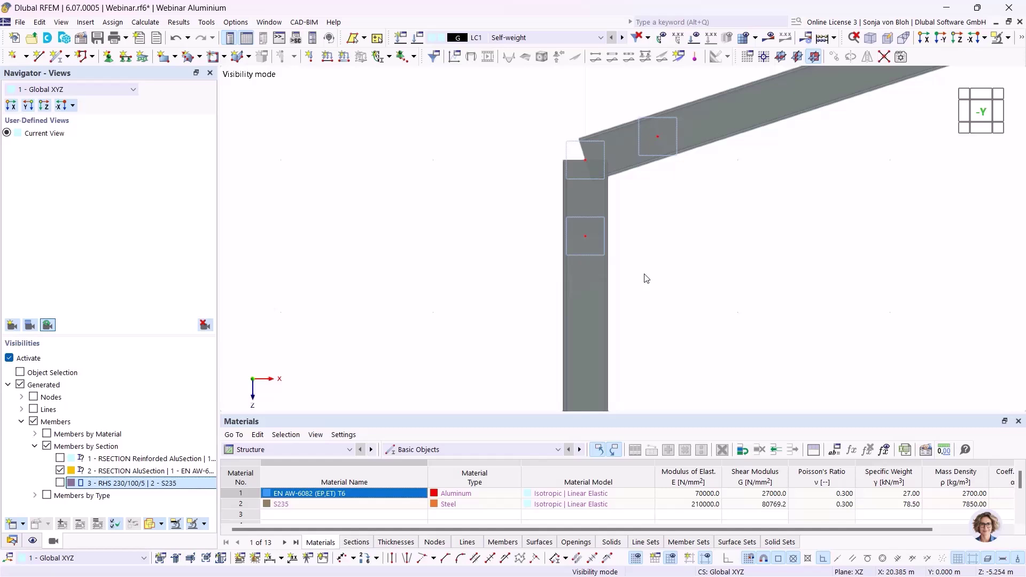
pyautogui.scroll(-4, 440, 259)
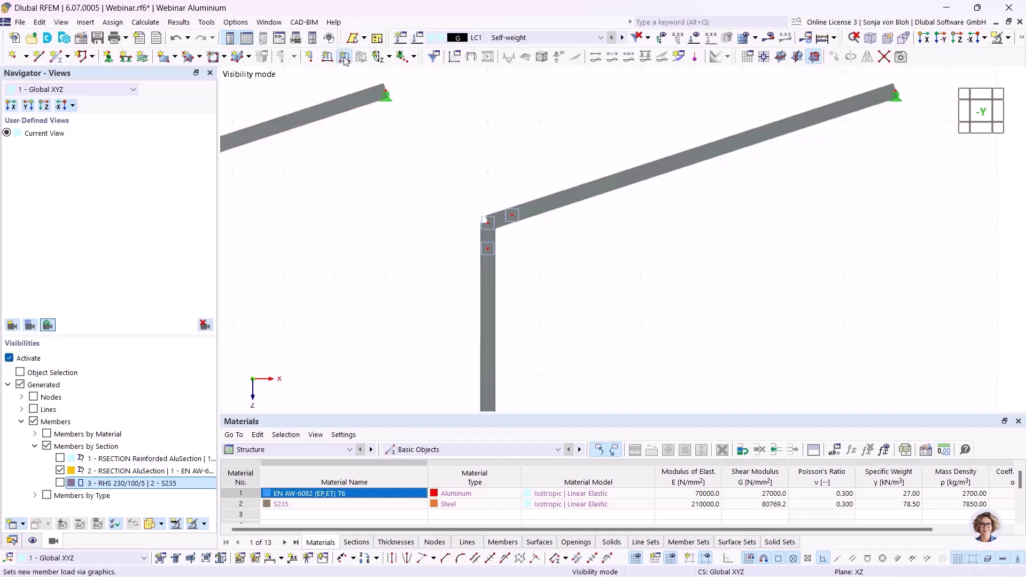
pyautogui.click(344, 58)
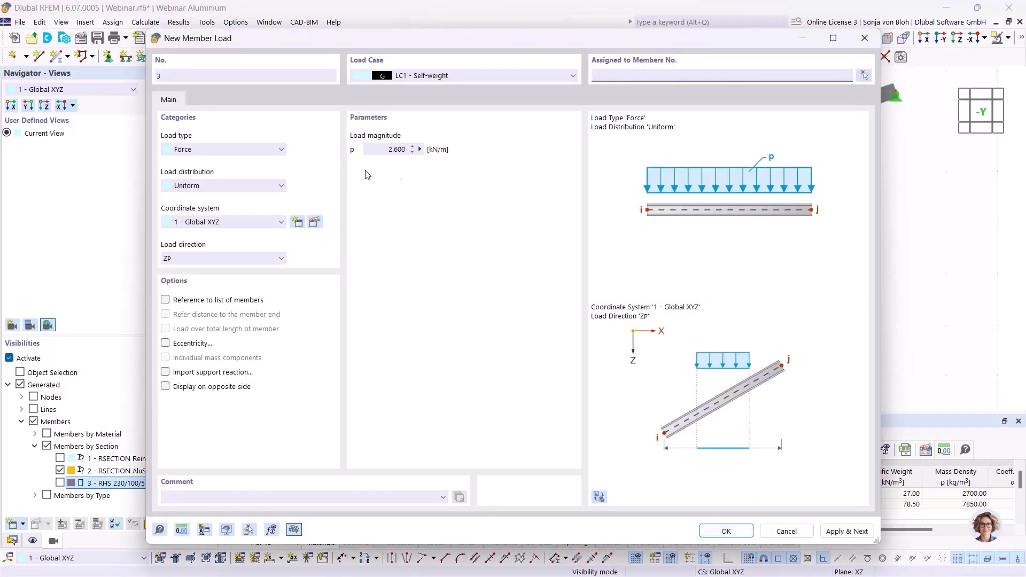
pyautogui.click(717, 532)
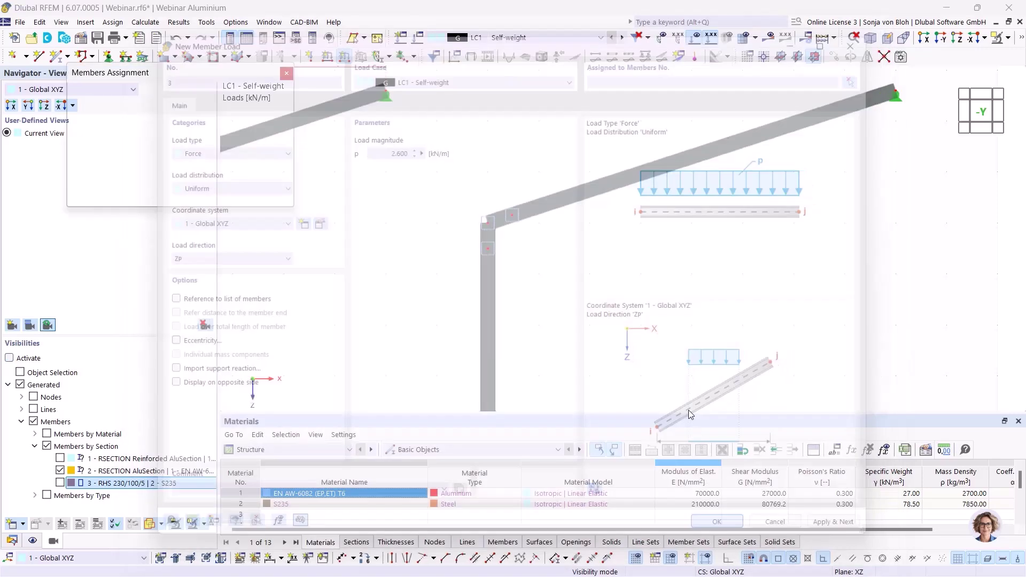
pyautogui.click(541, 208)
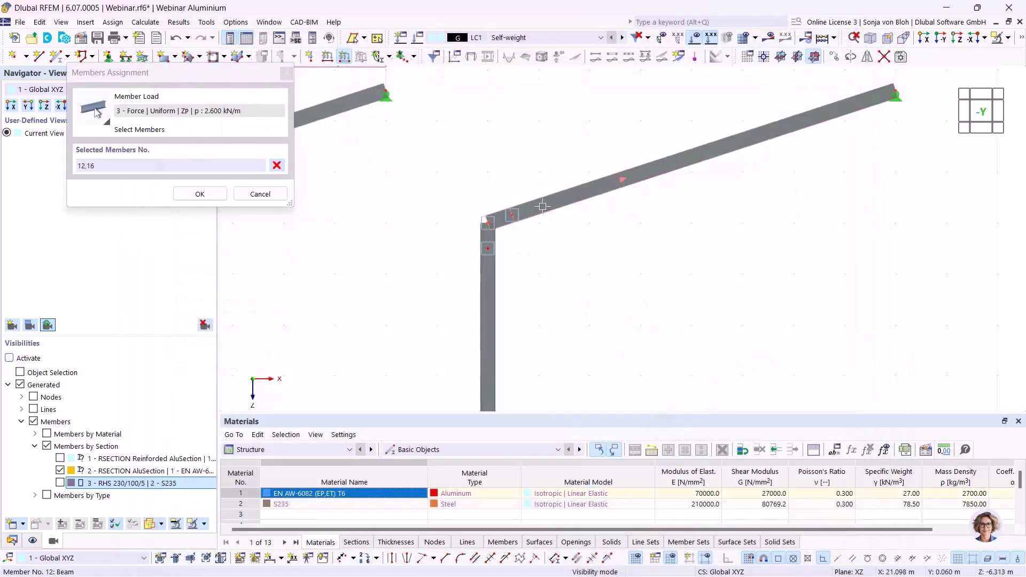
pyautogui.click(204, 194)
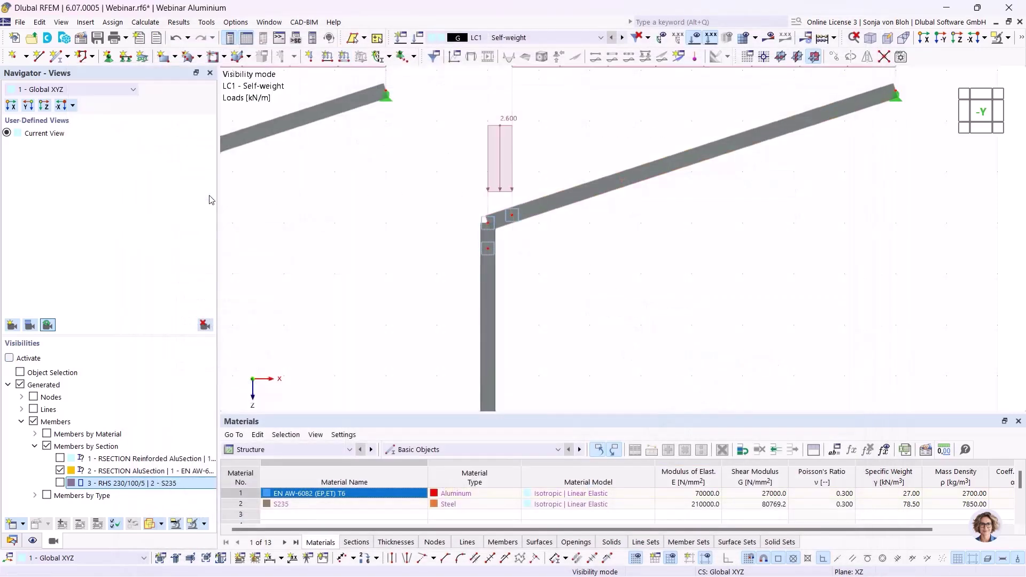
pyautogui.scroll(-5, 419, 252)
pyautogui.moveTo(542, 284); pyautogui.dragTo(613, 266, button='middle')
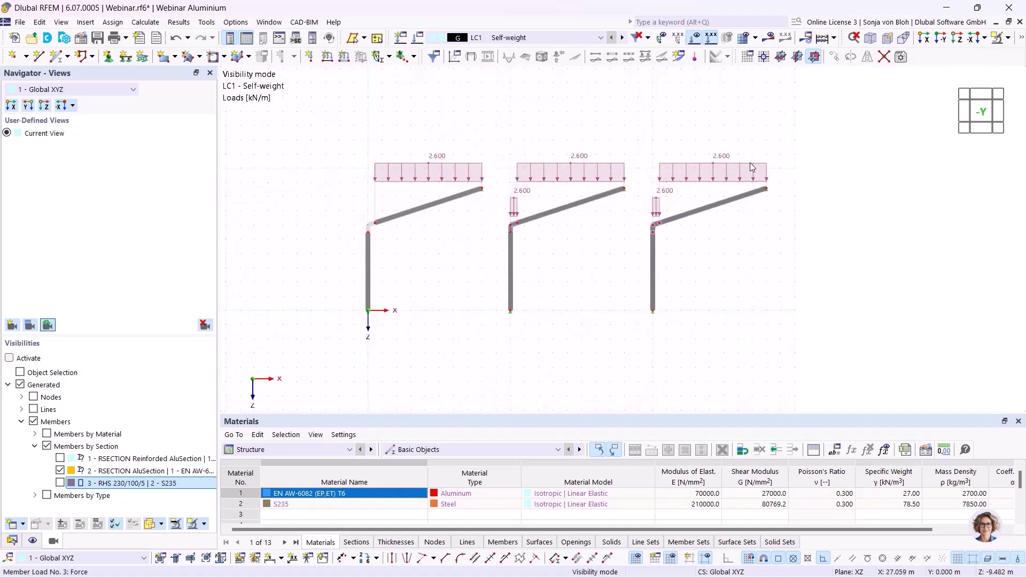
# - Display the LC1 results on the aluminum members, hide the loads, and show the axial forces N
pyautogui.click(770, 38)
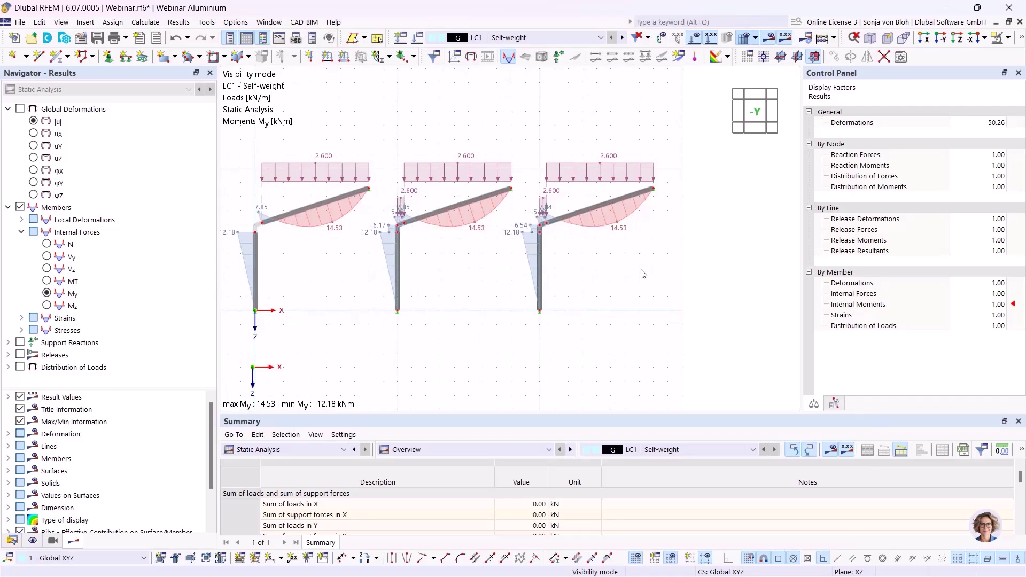
pyautogui.click(695, 39)
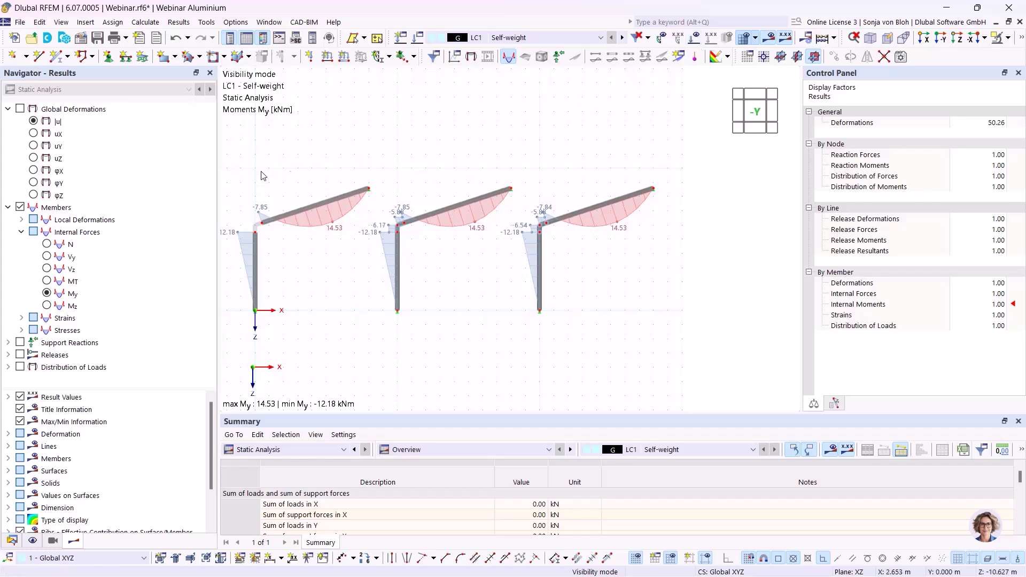
pyautogui.click(47, 245)
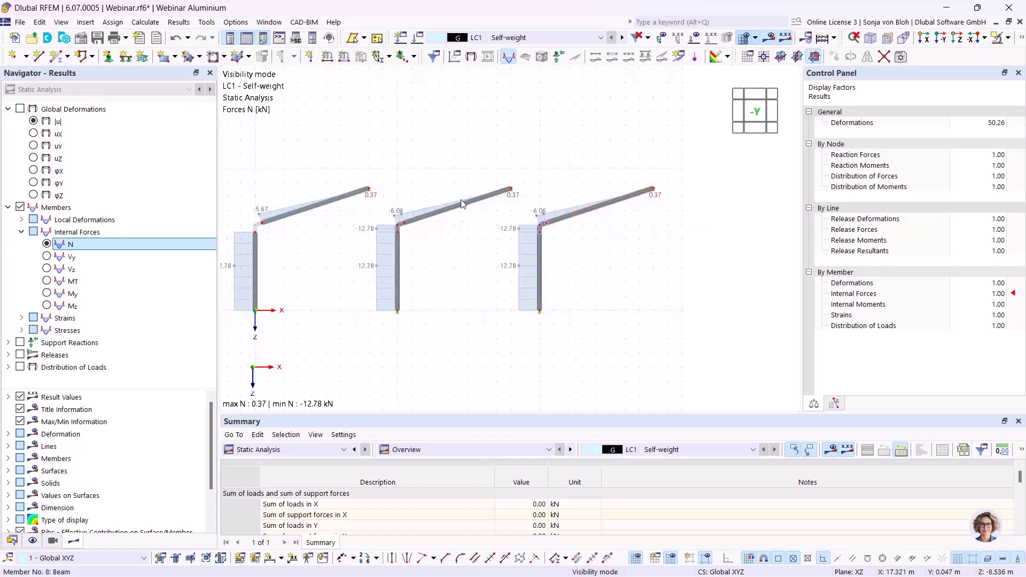
pyautogui.scroll(3, 406, 225)
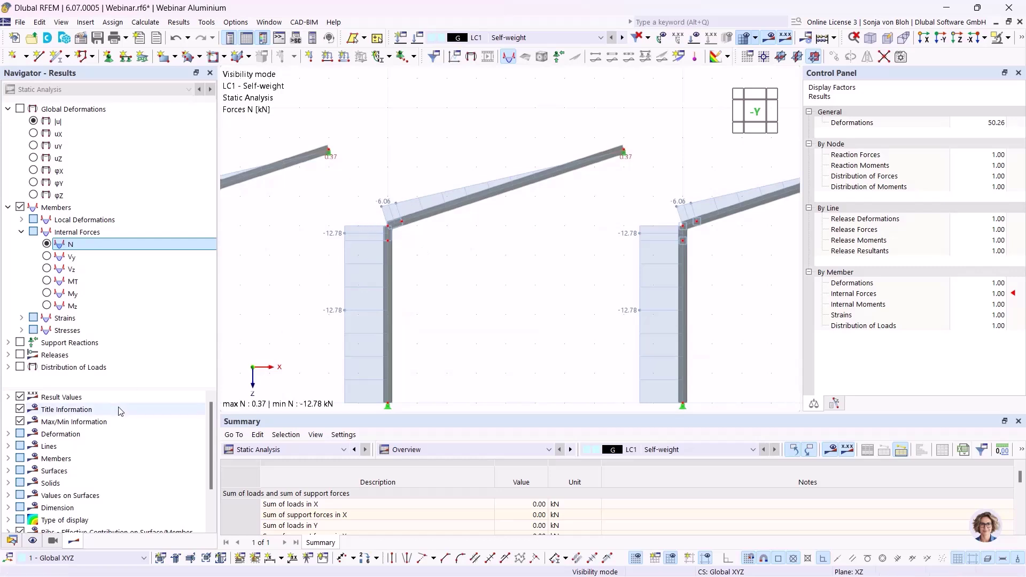
# - Limit the visibility to the RHS 230/100/5 members and show their bending moments My
pyautogui.click(51, 541)
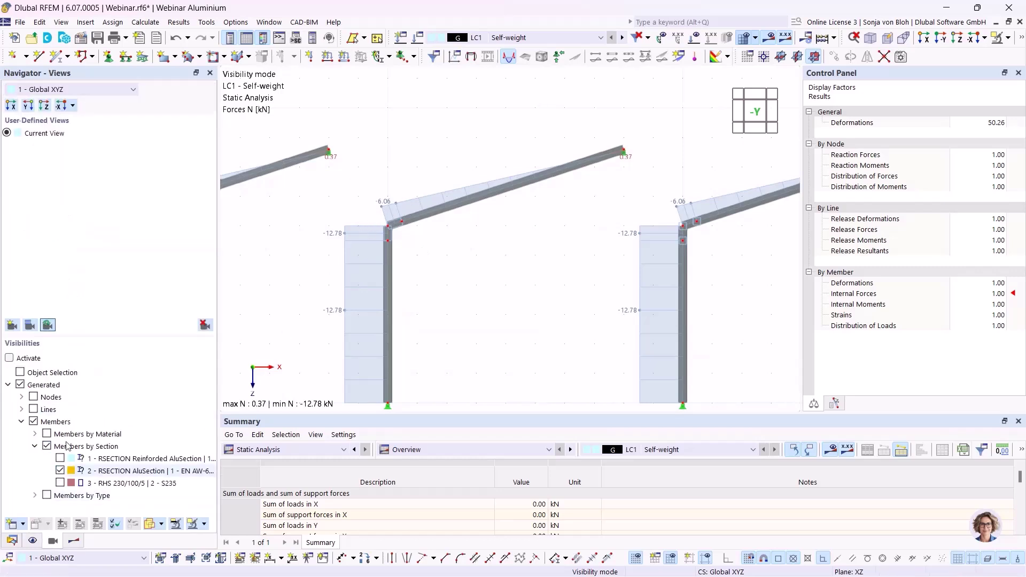
pyautogui.click(60, 470)
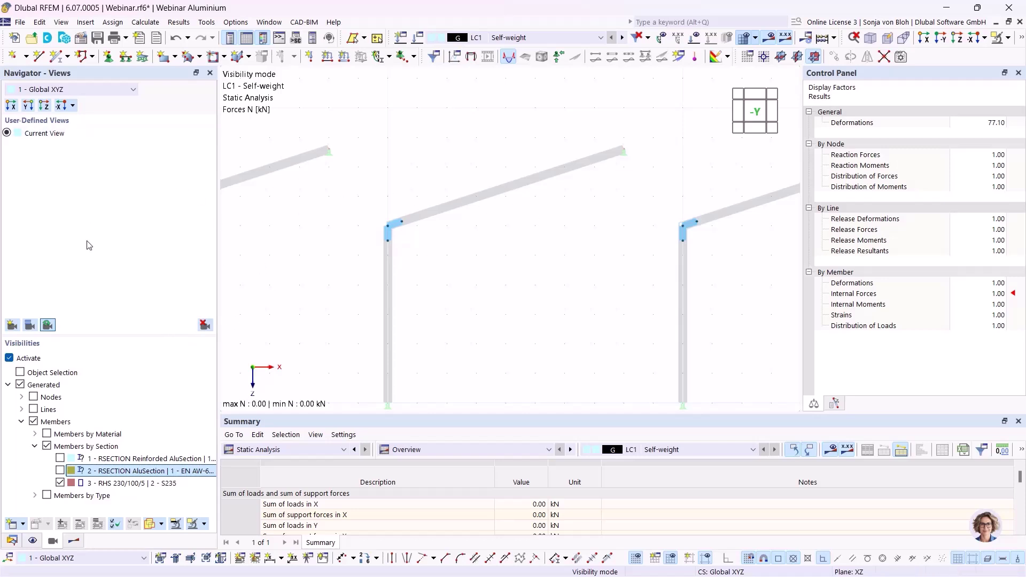
pyautogui.click(74, 541)
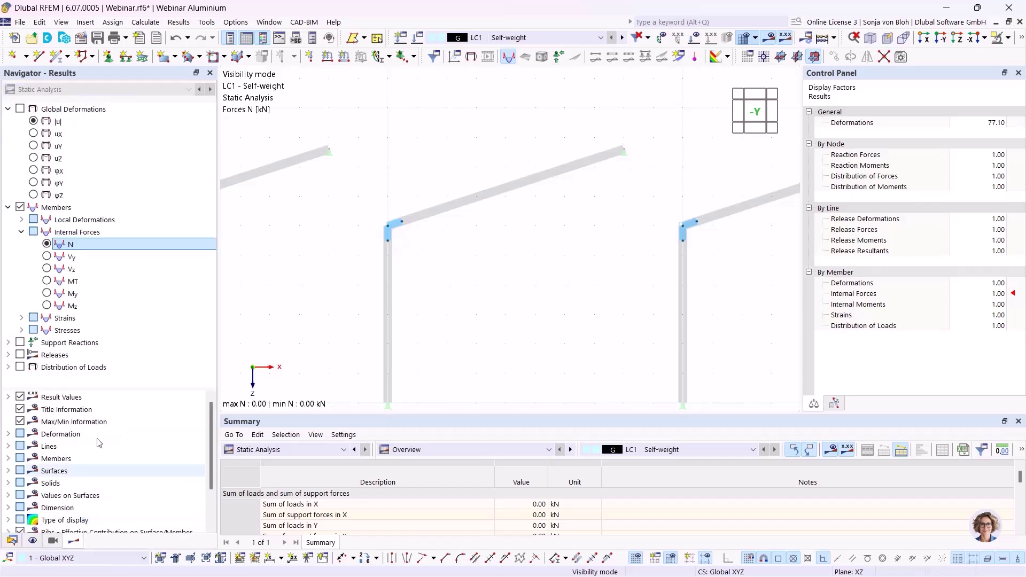
pyautogui.click(52, 295)
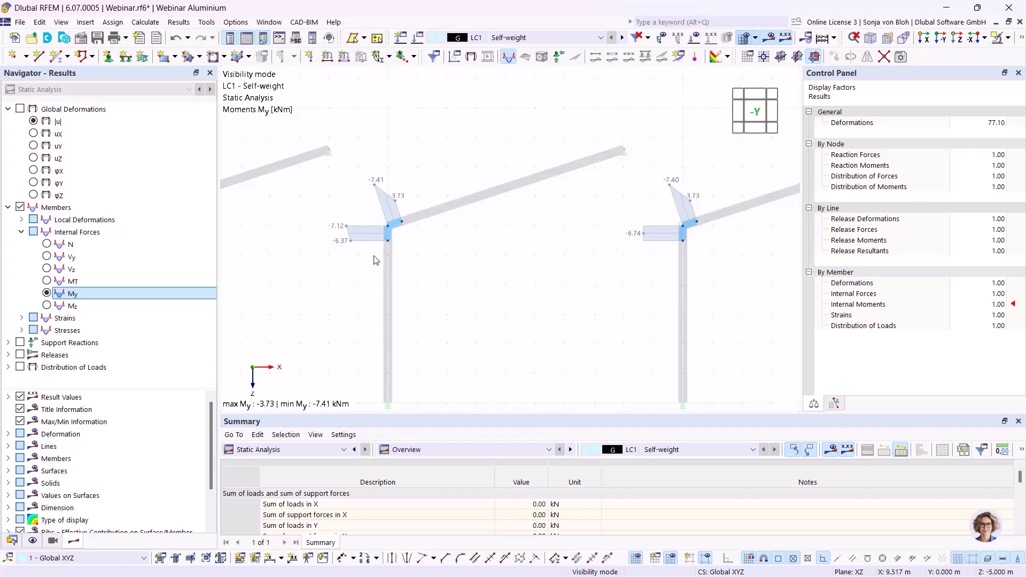
# - Deactivate the visibility filter and compare the corner moments My across the complete frames
pyautogui.click(52, 541)
pyautogui.click(9, 358)
pyautogui.scroll(3, 381, 225)
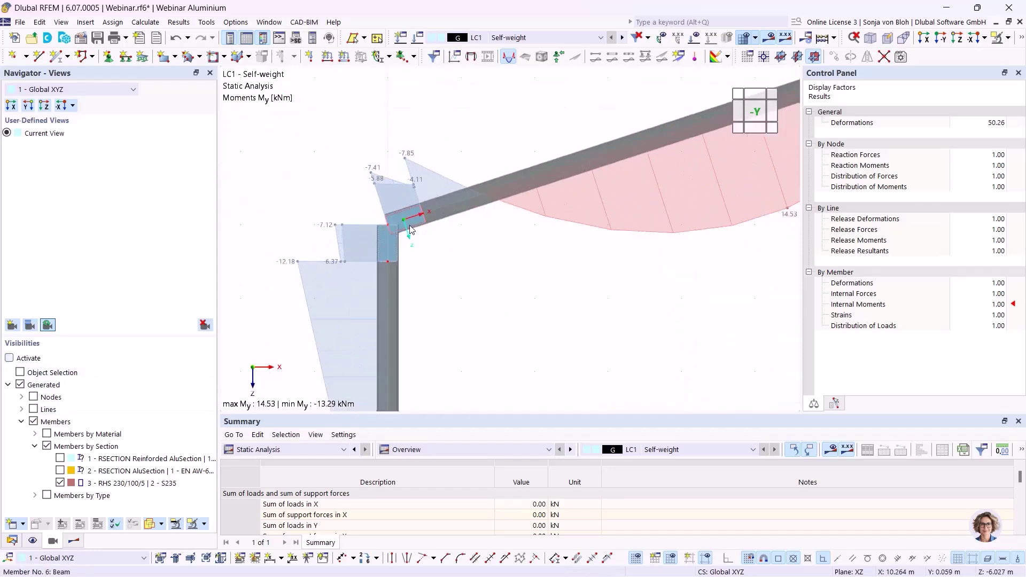
pyautogui.scroll(3, 379, 191)
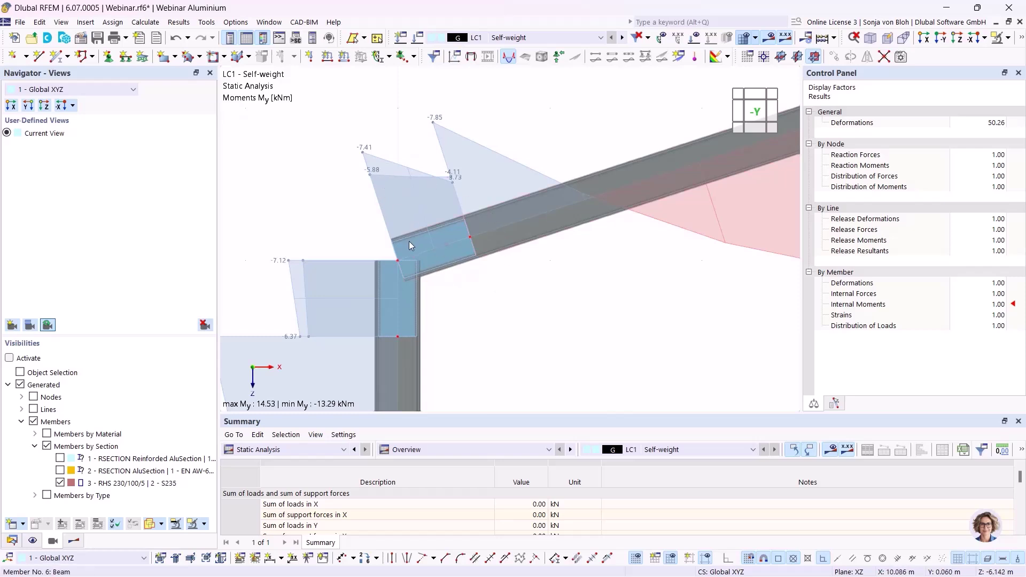
pyautogui.moveTo(408, 238)
pyautogui.scroll(-5, 508, 259)
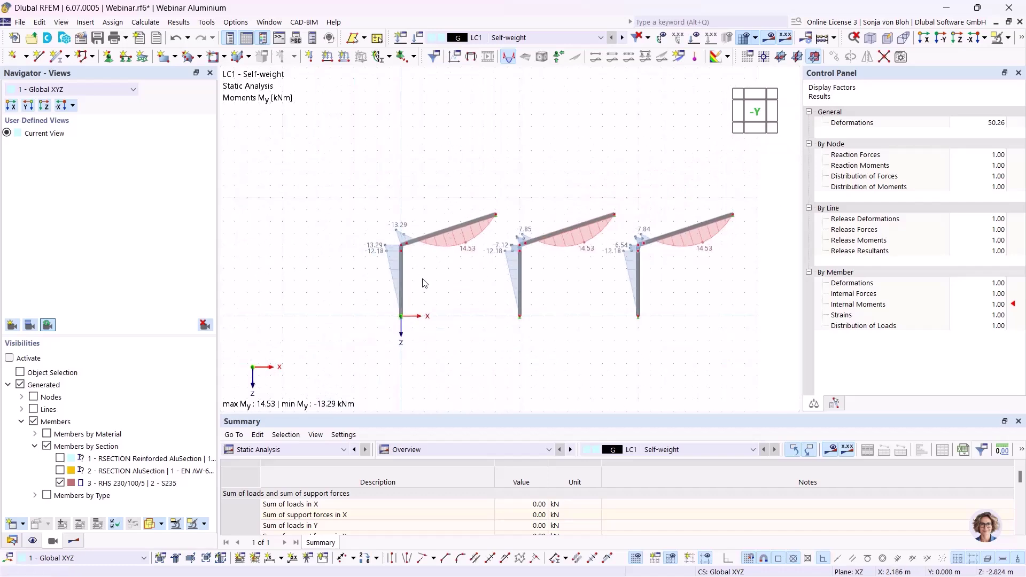
pyautogui.scroll(1, 423, 282)
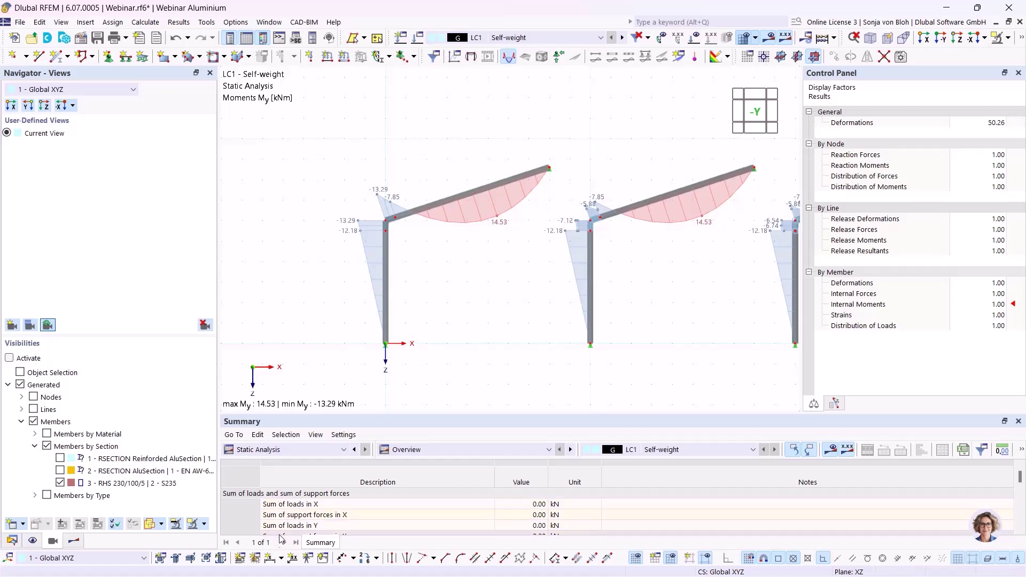
# - Dimension the first frame's rafter from the corner node to its supported end, using the second plane and an offset of about 2.97 m
pyautogui.click(271, 562)
pyautogui.scroll(4, 379, 233)
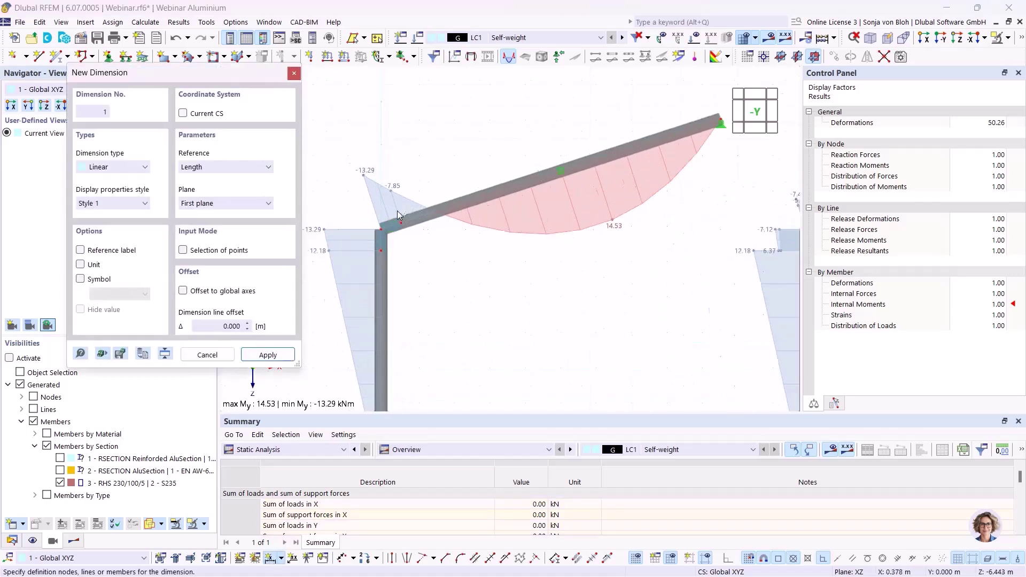
pyautogui.click(378, 233)
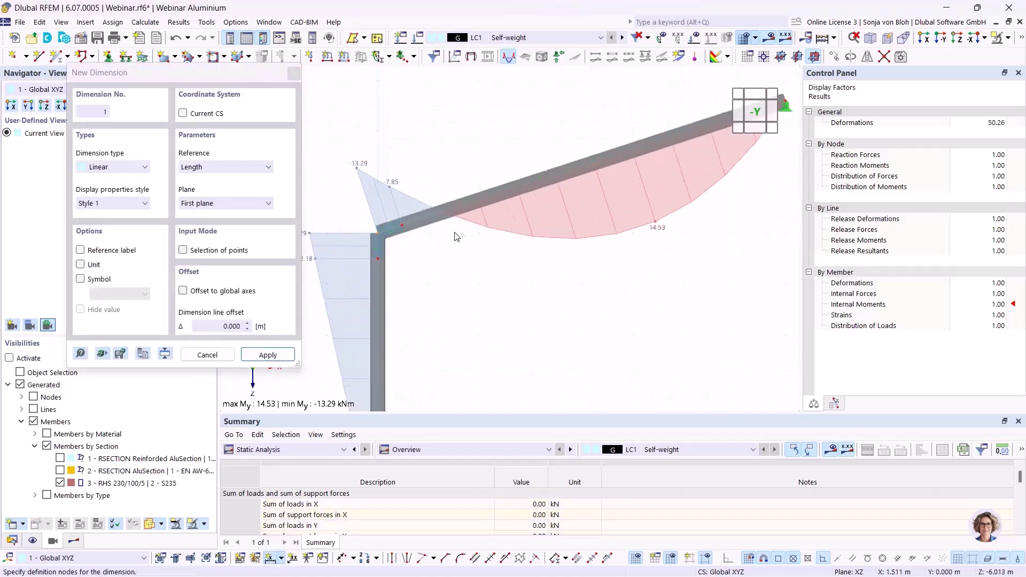
pyautogui.scroll(-2, 453, 227)
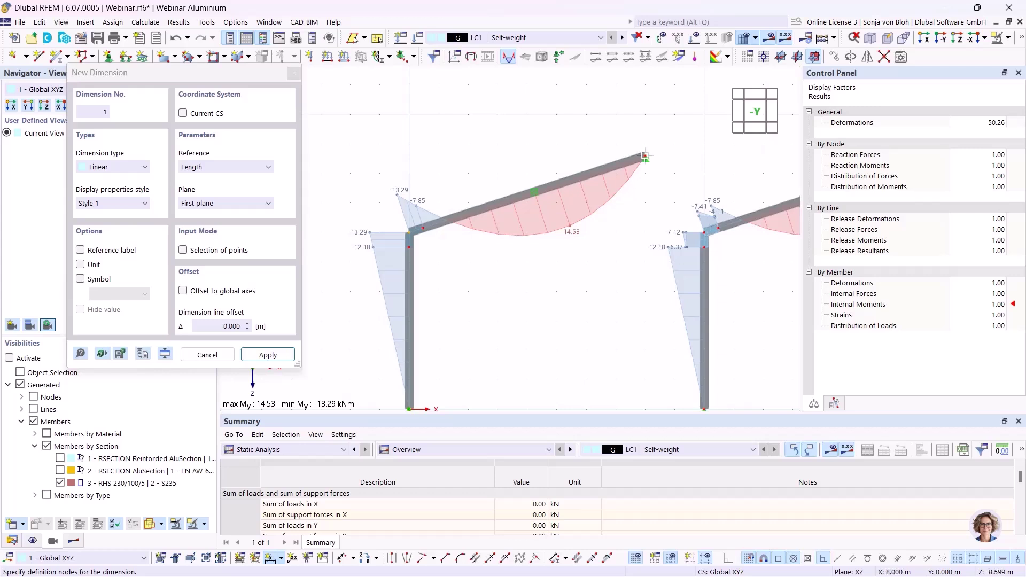
pyautogui.click(230, 204)
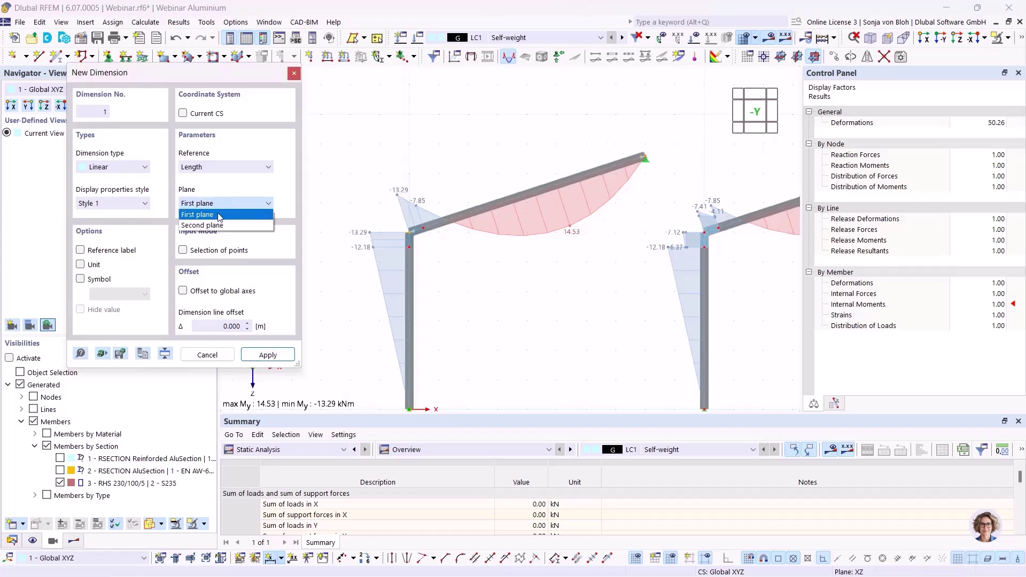
pyautogui.click(214, 224)
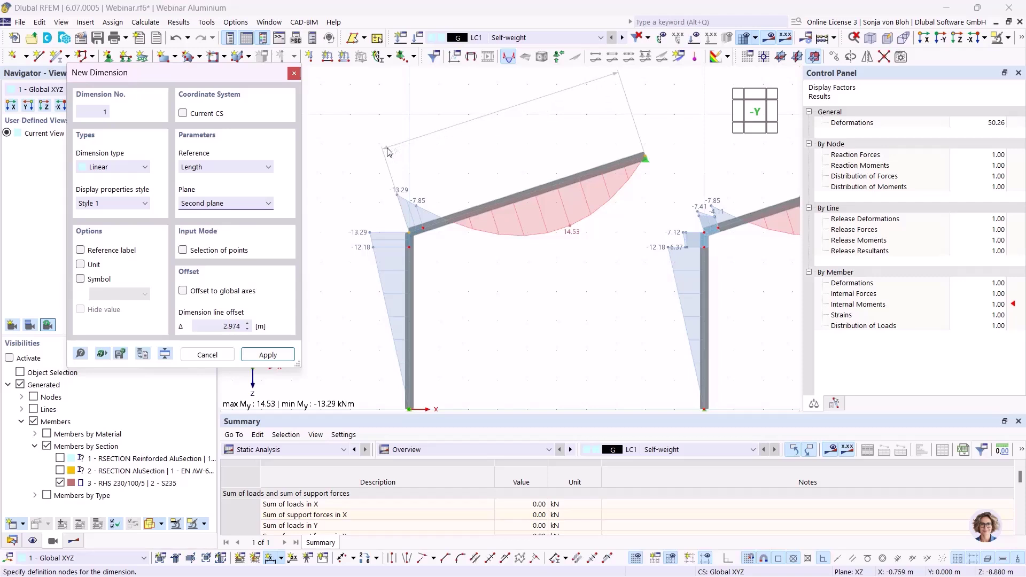
pyautogui.click(387, 152)
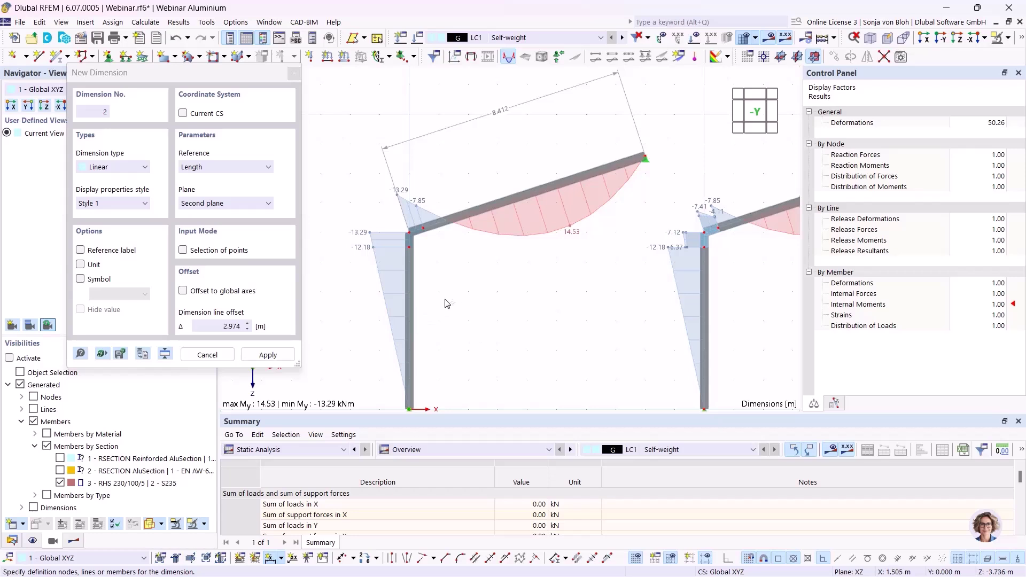
pyautogui.press('Escape')
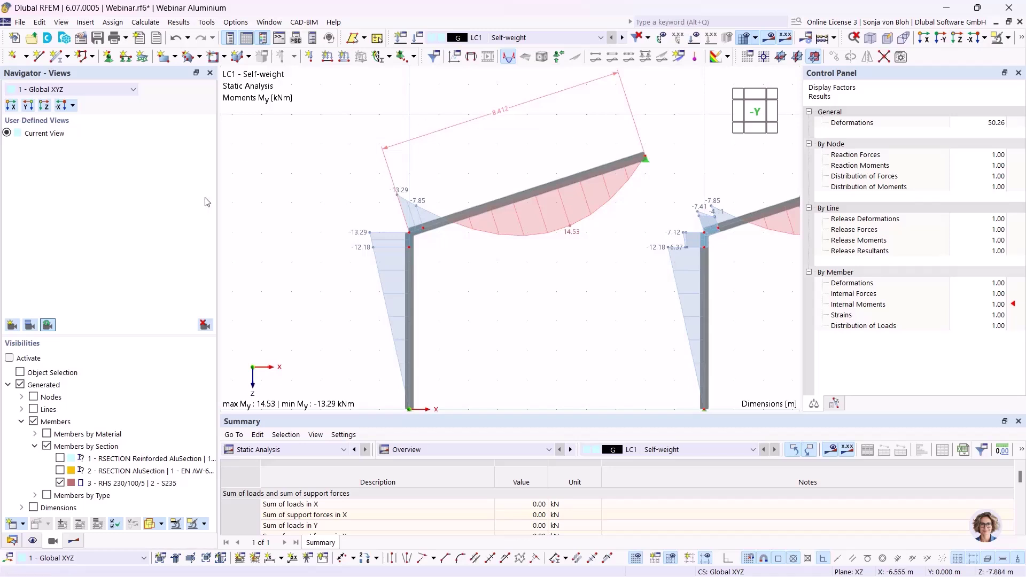
# - Show member results on the dimension line and switch the results to global deformations |u|
pyautogui.click(75, 542)
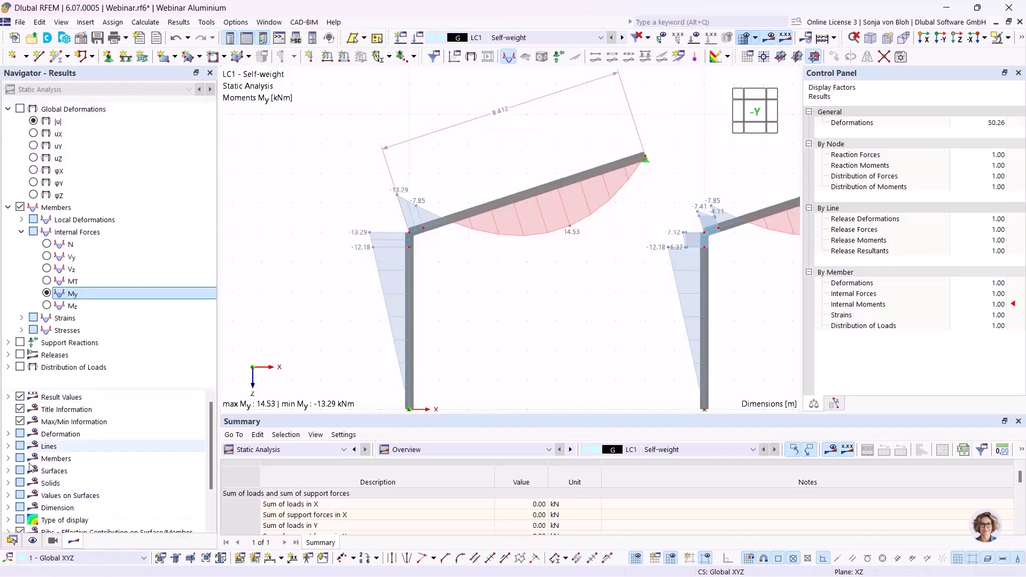
pyautogui.click(8, 508)
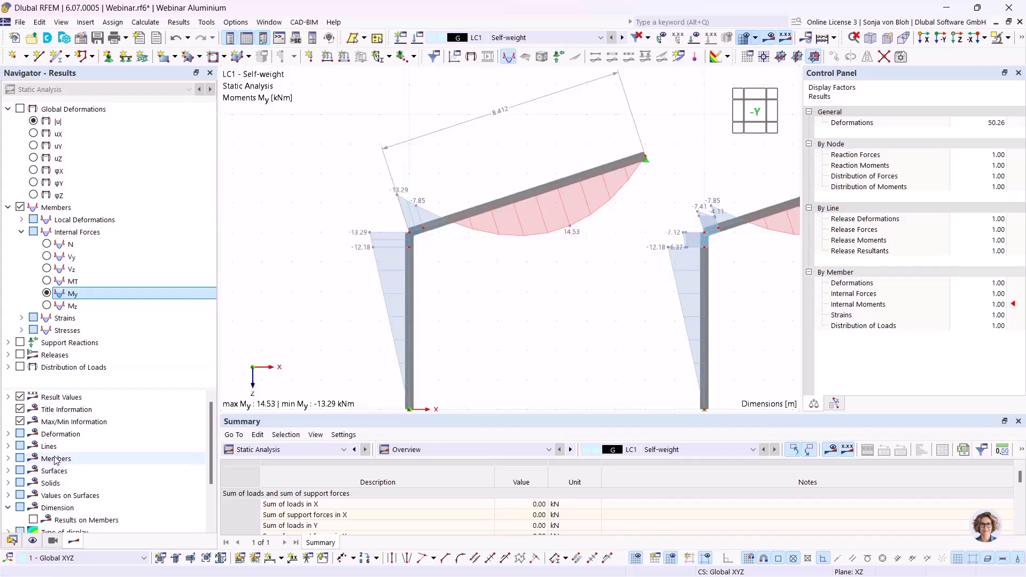
pyautogui.scroll(-2, 37, 465)
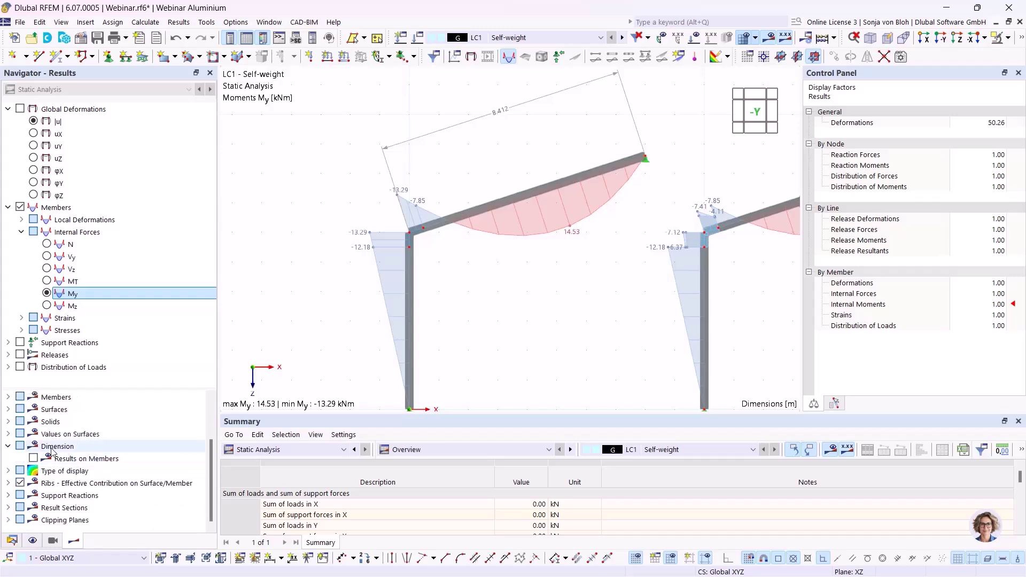
pyautogui.click(33, 459)
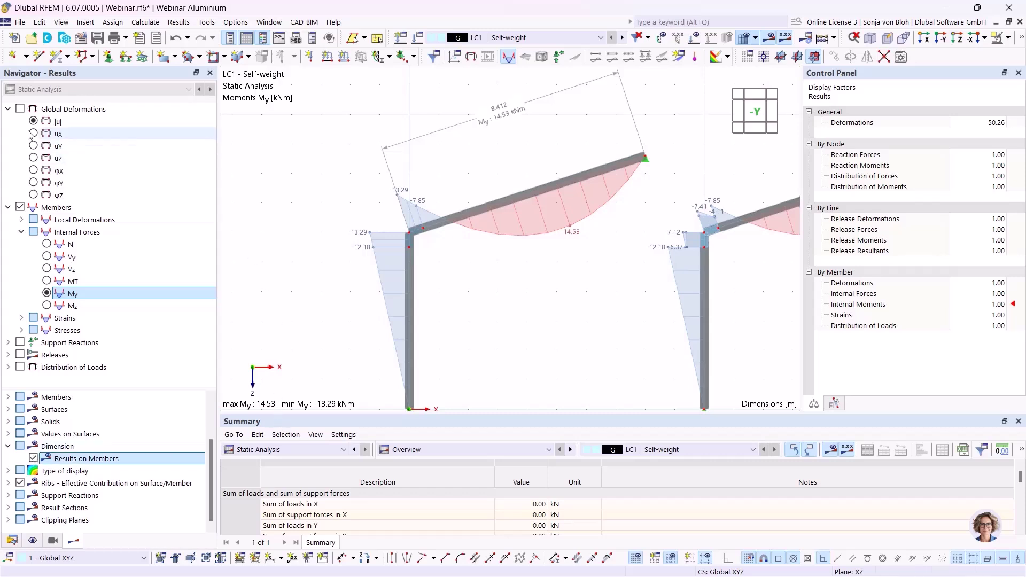
pyautogui.click(20, 109)
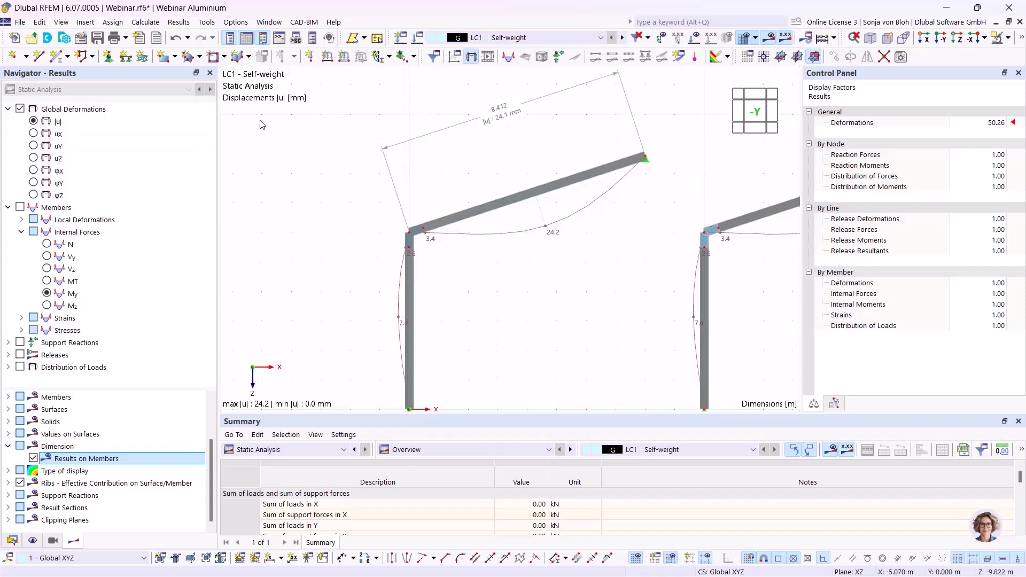
# - Dimension the aluminum part of the first frame's rafter from node 5 to the supported end, using the second plane and about 1.72 m offset
pyautogui.click(270, 557)
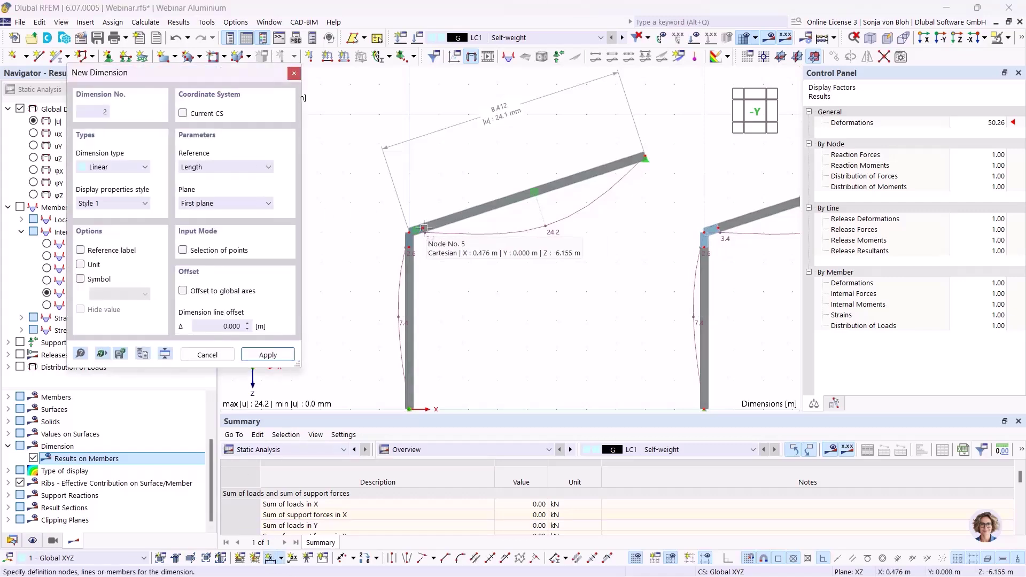
pyautogui.scroll(2, 426, 230)
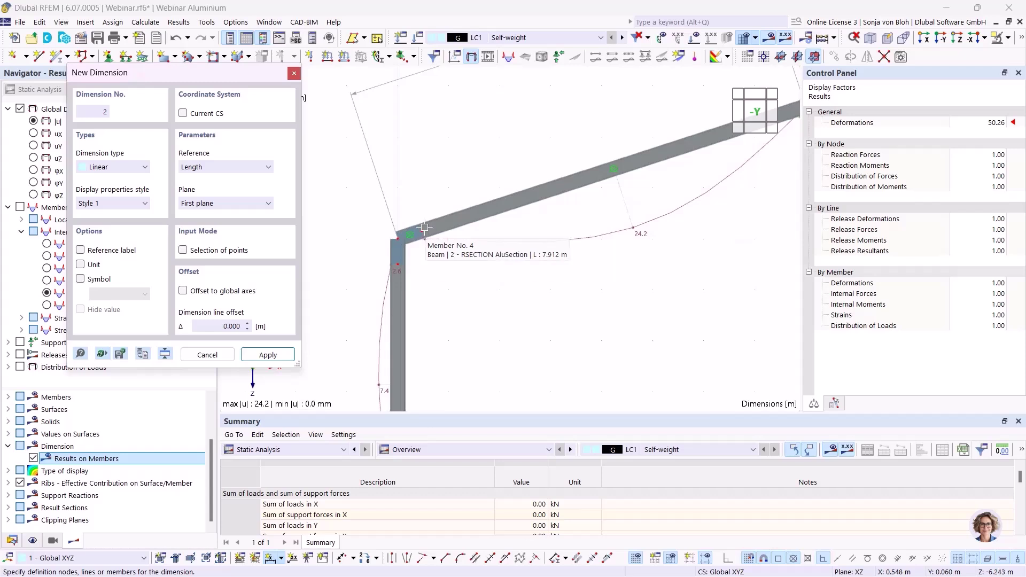
pyautogui.click(424, 231)
pyautogui.scroll(-2, 534, 219)
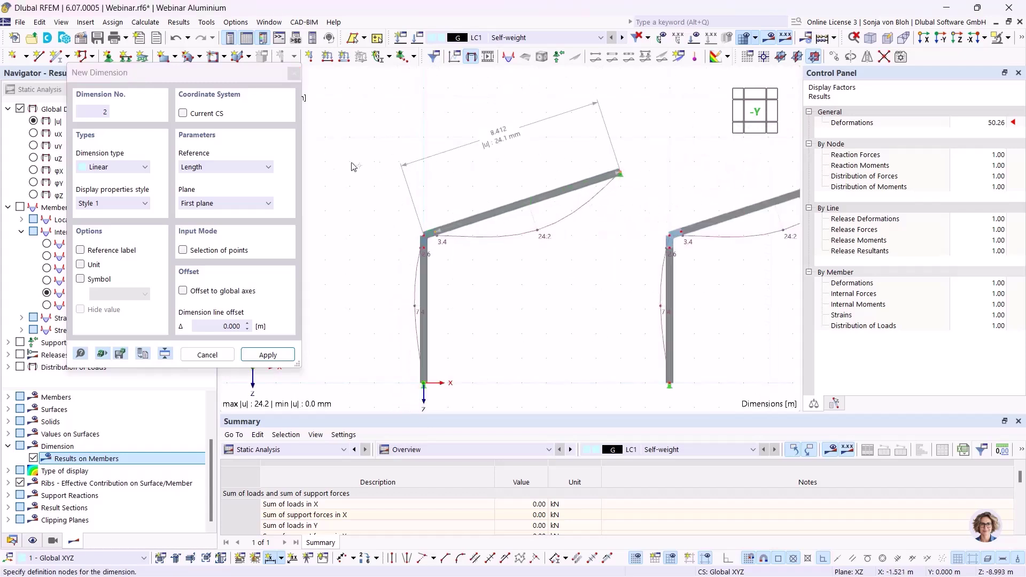
pyautogui.click(210, 203)
pyautogui.click(202, 220)
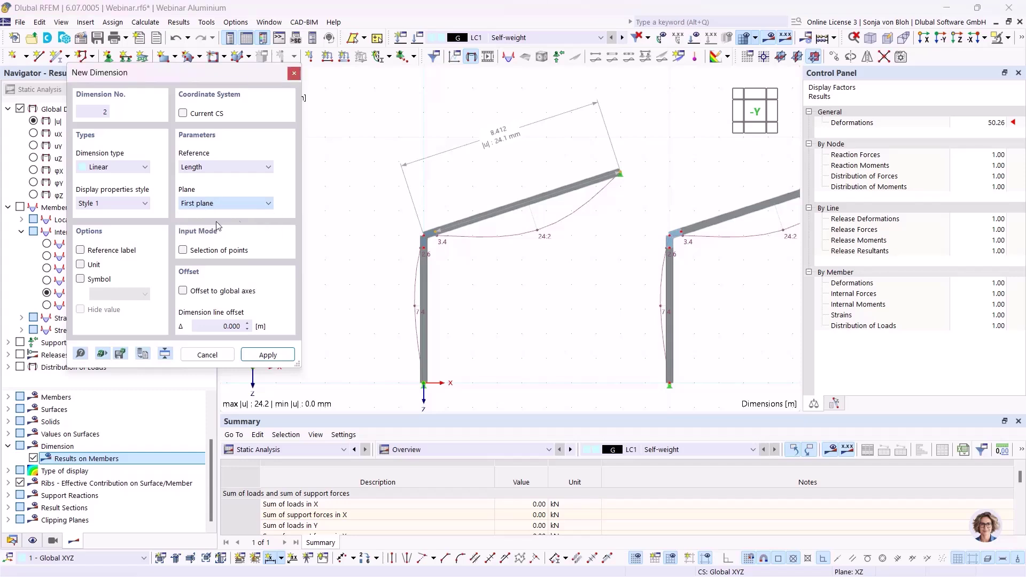
pyautogui.click(471, 181)
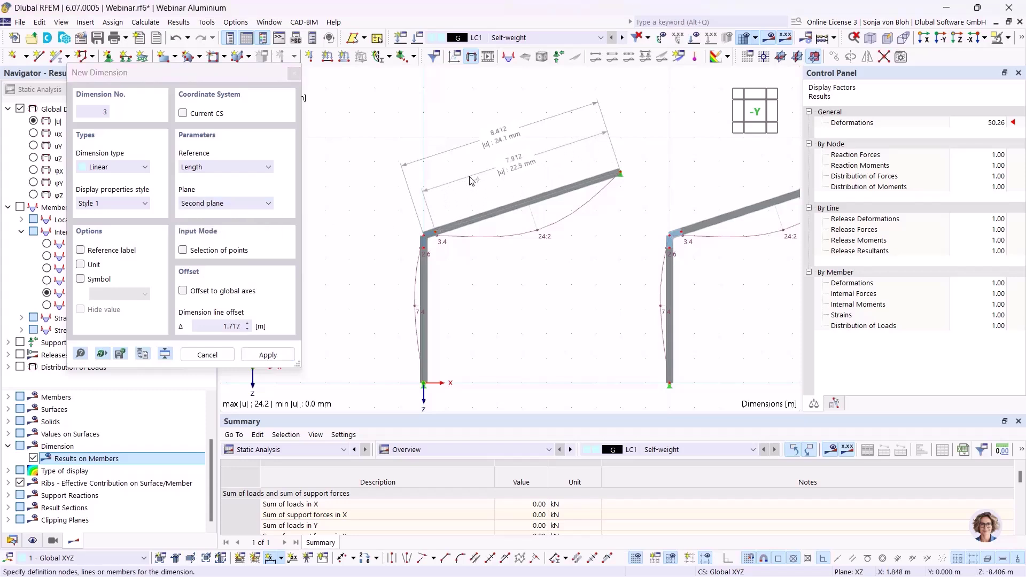
pyautogui.press('Escape')
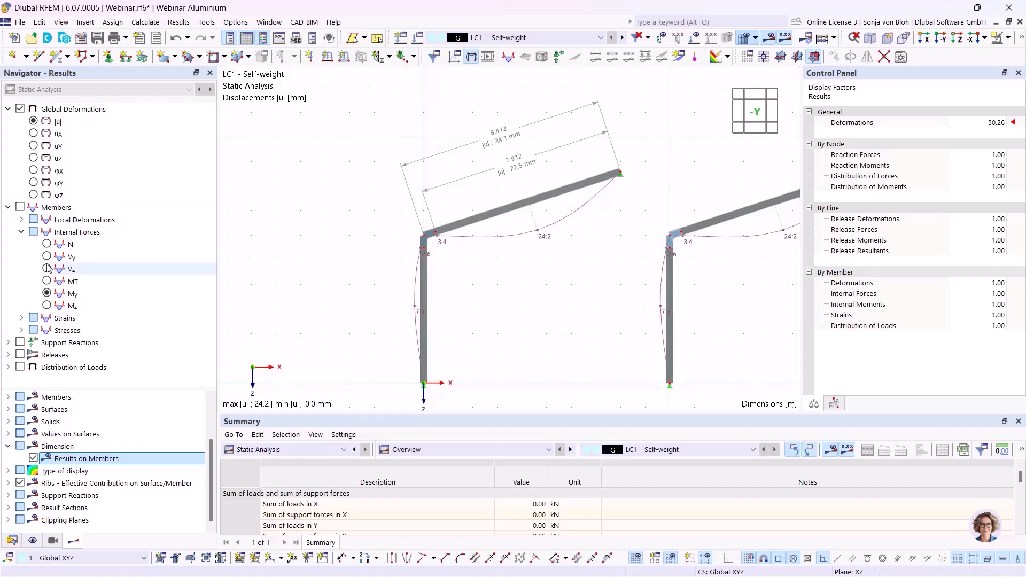
# - Switch on the existing YZ clipping plane, number 2, from the model's guide objects
pyautogui.click(12, 541)
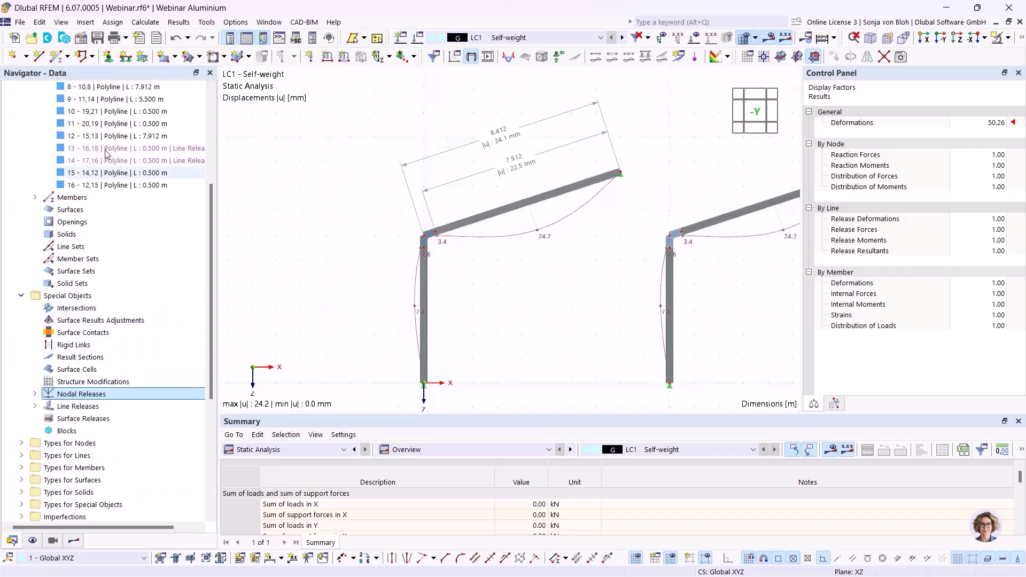
pyautogui.scroll(-6, 47, 267)
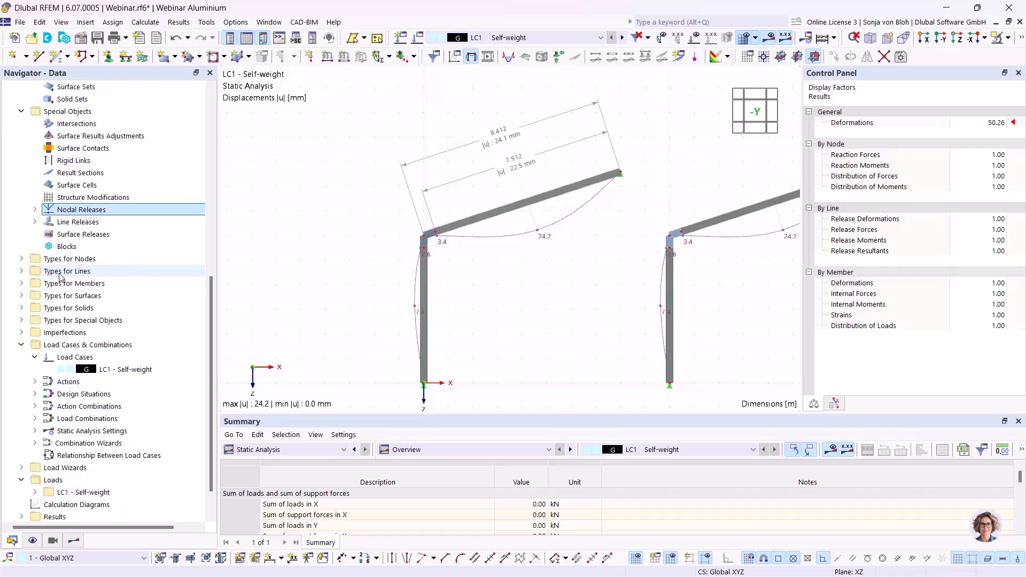
pyautogui.click(21, 492)
pyautogui.scroll(-1, 94, 414)
pyautogui.scroll(-3, 93, 415)
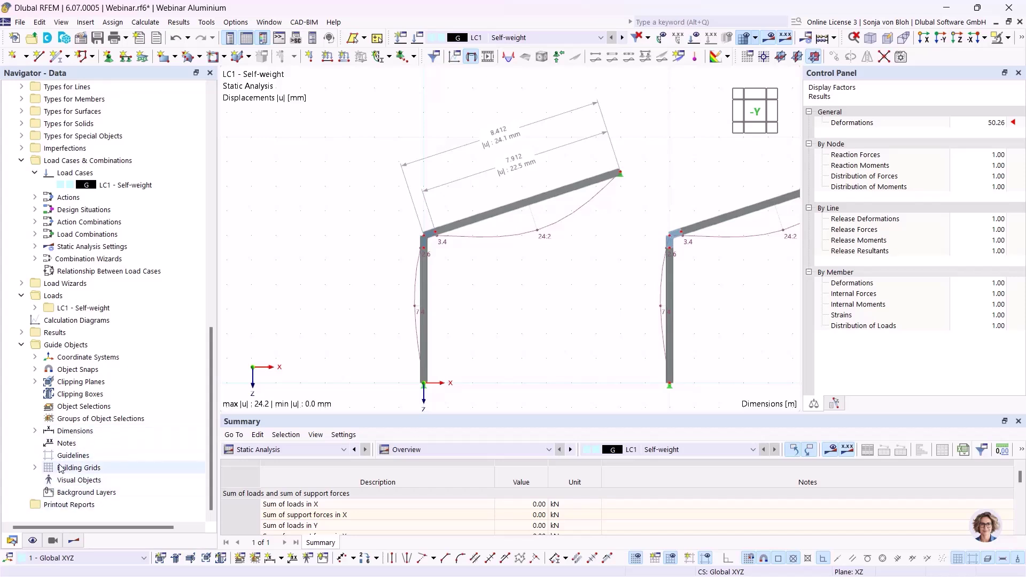
pyautogui.click(35, 382)
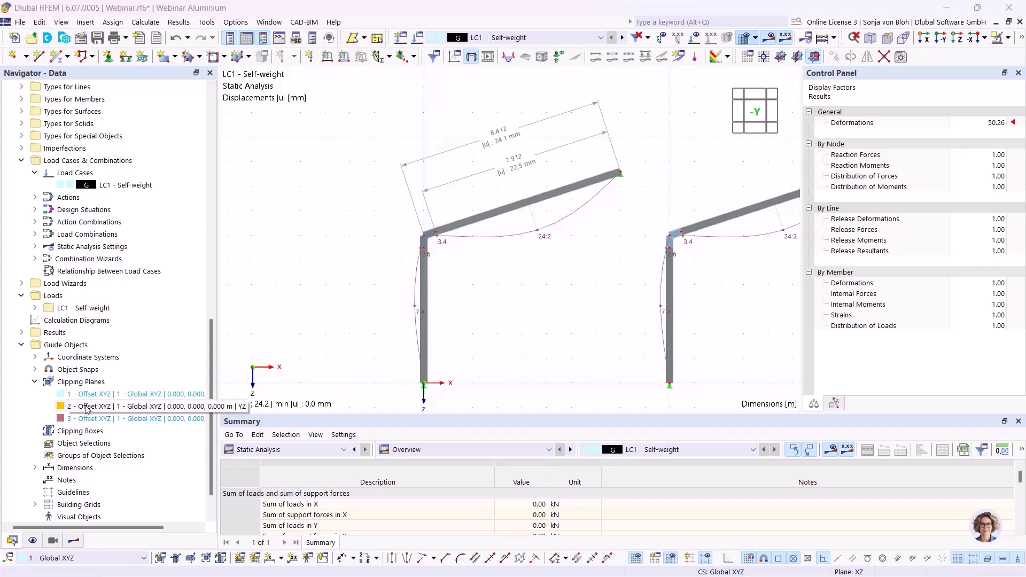
pyautogui.rightClick(87, 408)
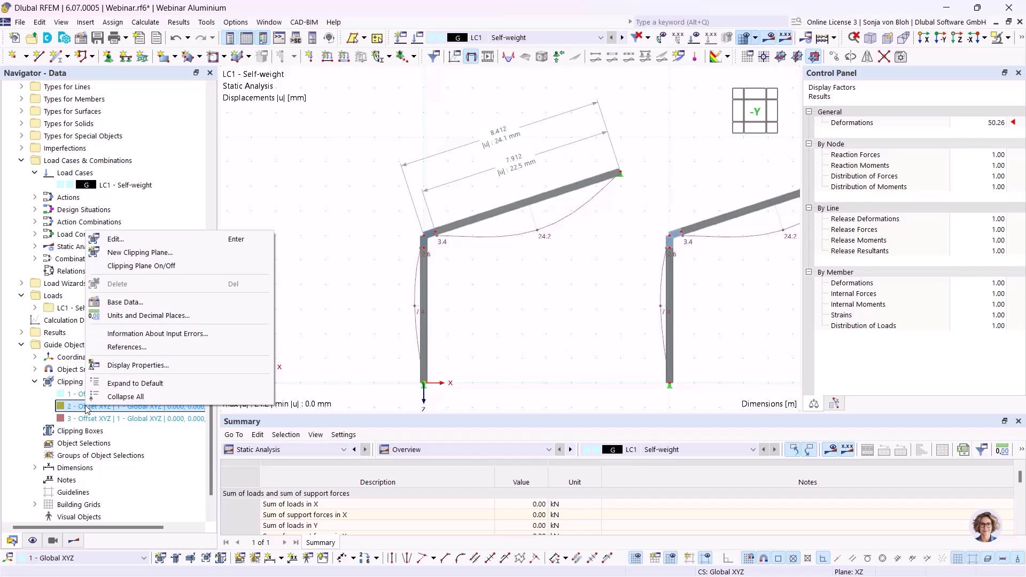
pyautogui.click(118, 267)
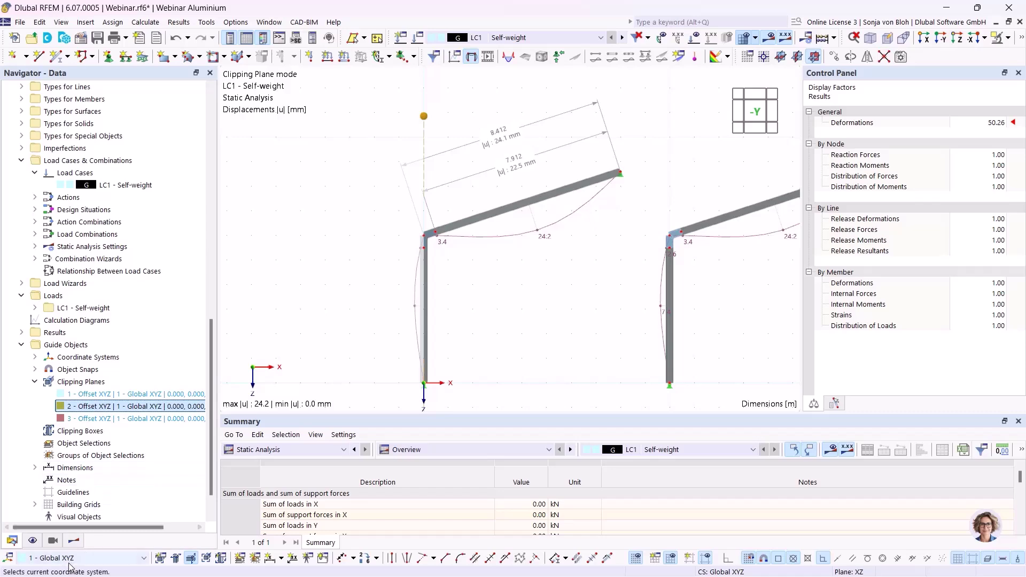
# - Display the member normal stresses σx instead of the global deformations
pyautogui.click(74, 541)
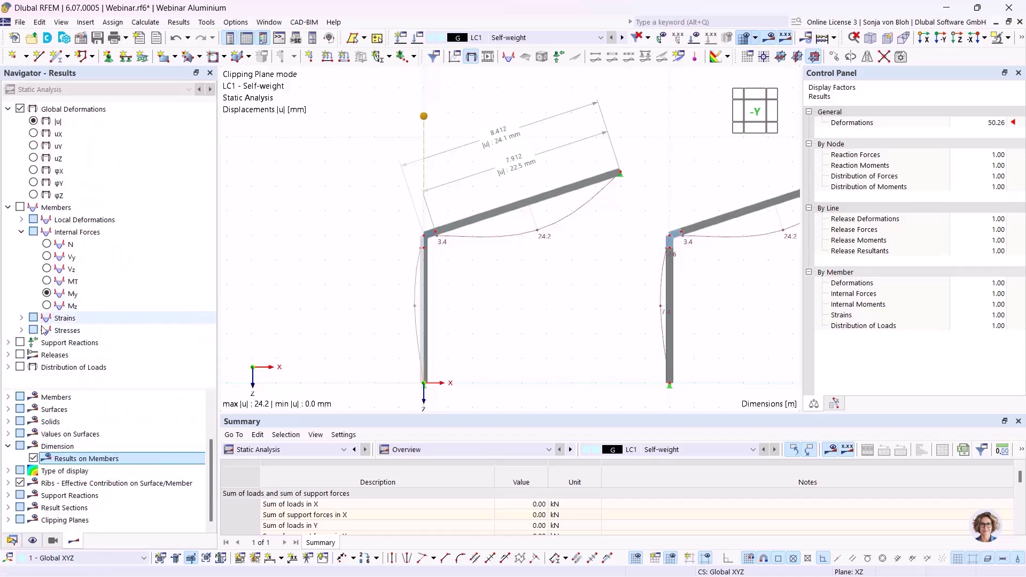
pyautogui.click(22, 331)
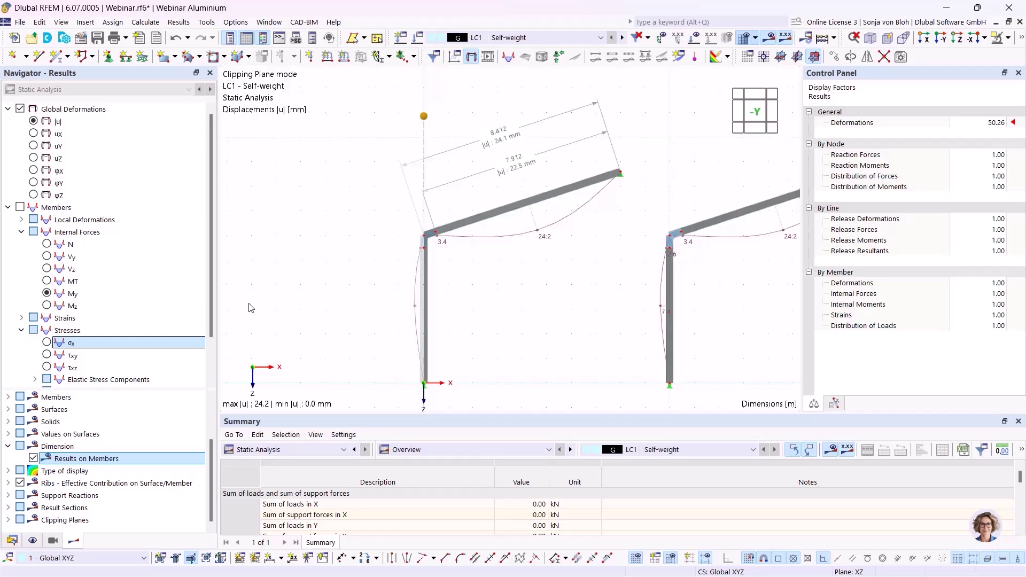
pyautogui.press('space')
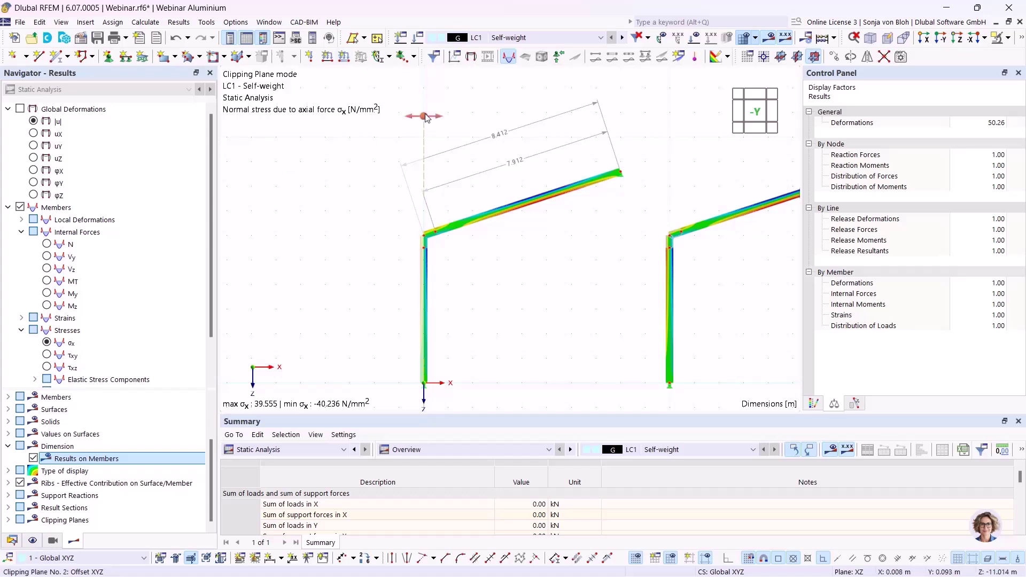
# - Move the clipping plane into the first frame's reinforced rafter corner and examine the stresses on the cut combined section
pyautogui.moveTo(426, 117); pyautogui.dragTo(431, 117)
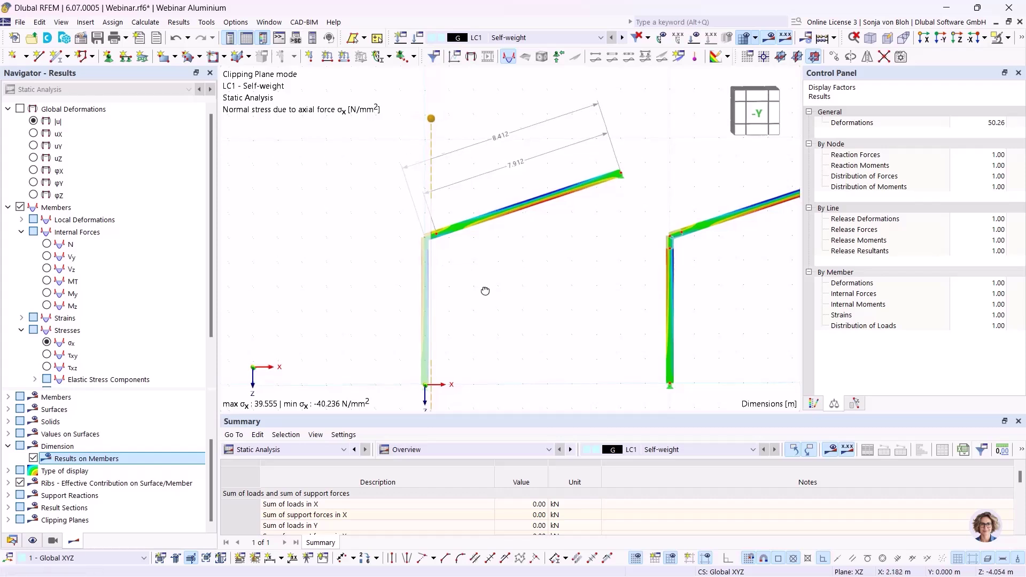
pyautogui.keyDown('ctrl'); pyautogui.moveTo(464, 267); pyautogui.dragTo(528, 313, button='middle'); pyautogui.keyUp('ctrl')
pyautogui.scroll(5, 513, 327)
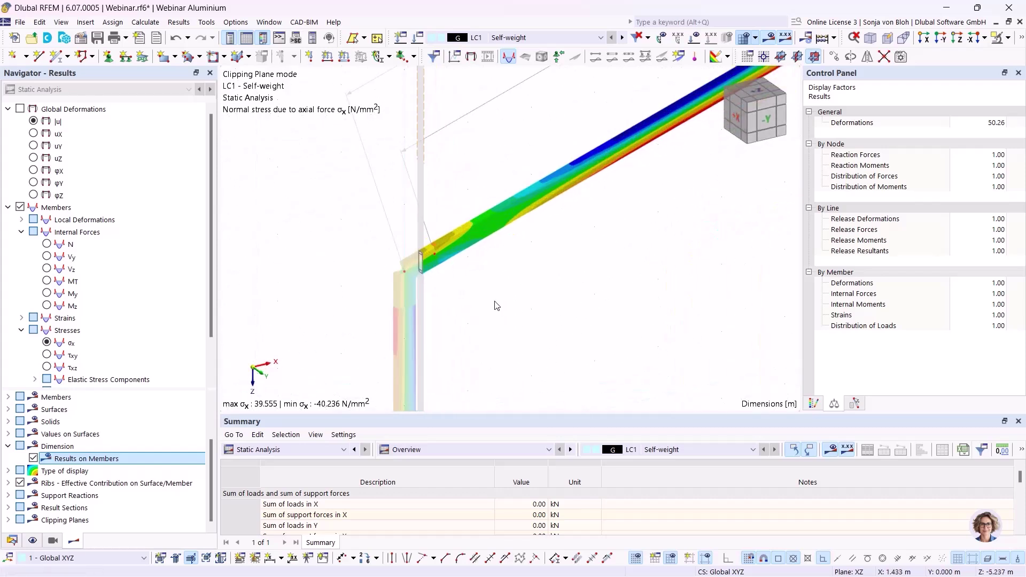
pyautogui.scroll(10, 420, 265)
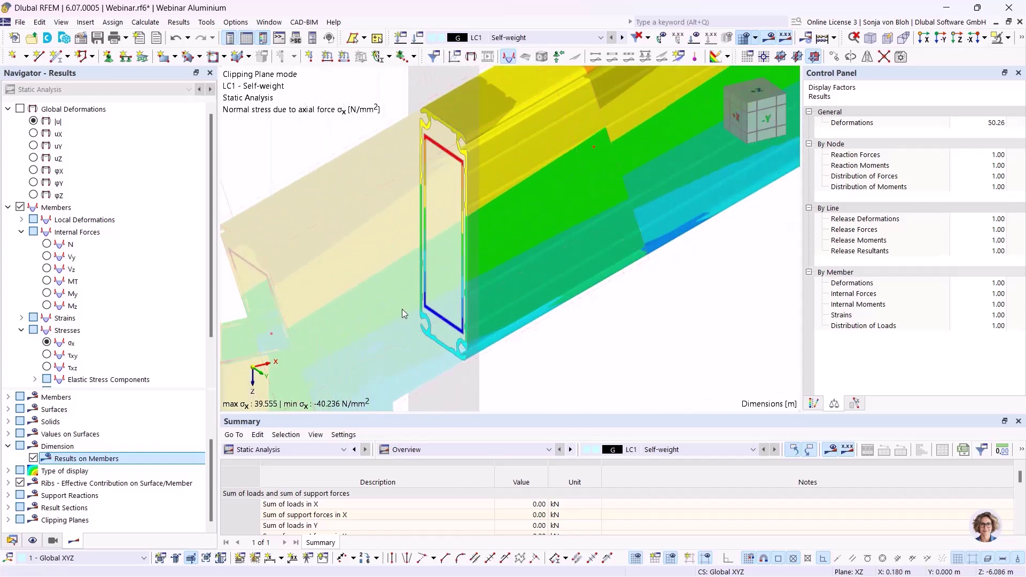
pyautogui.scroll(-10, 431, 277)
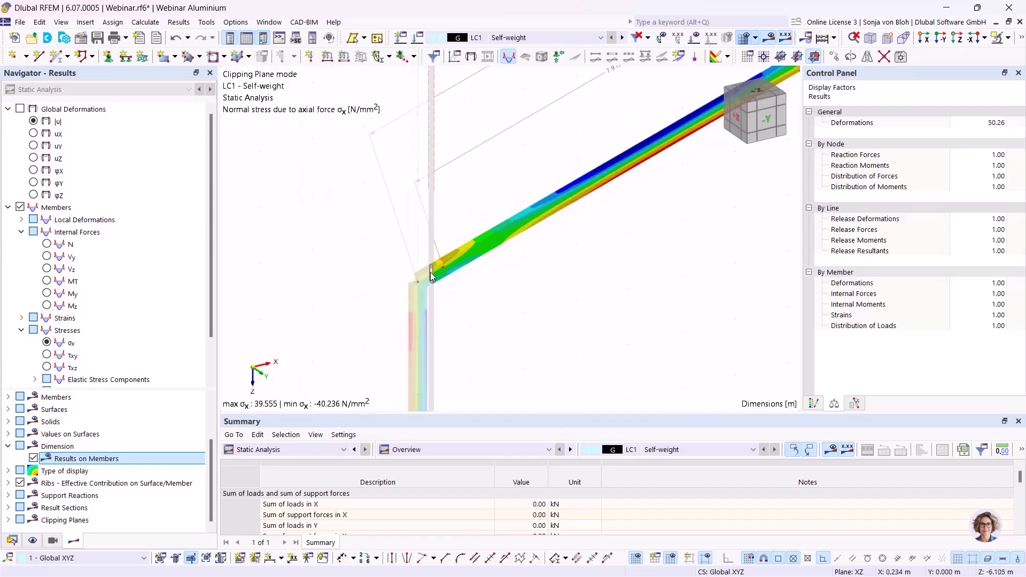
# - Move the clipping plane along the rafter past the reinforced corner and examine the stresses on the cut aluminum section
pyautogui.moveTo(441, 147); pyautogui.dragTo(461, 147)
pyautogui.scroll(10, 463, 264)
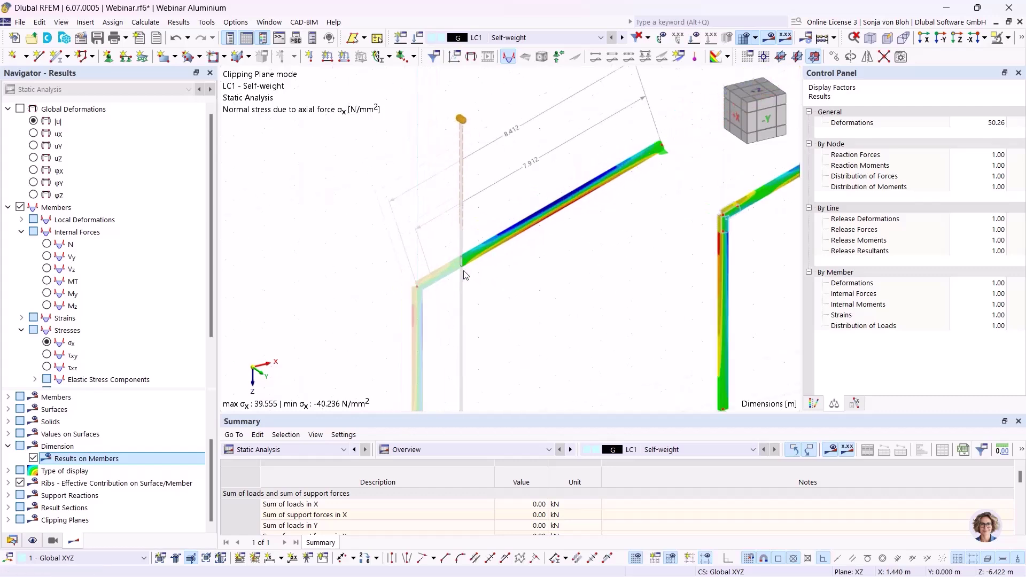
pyautogui.scroll(5, 463, 264)
pyautogui.scroll(-10, 439, 292)
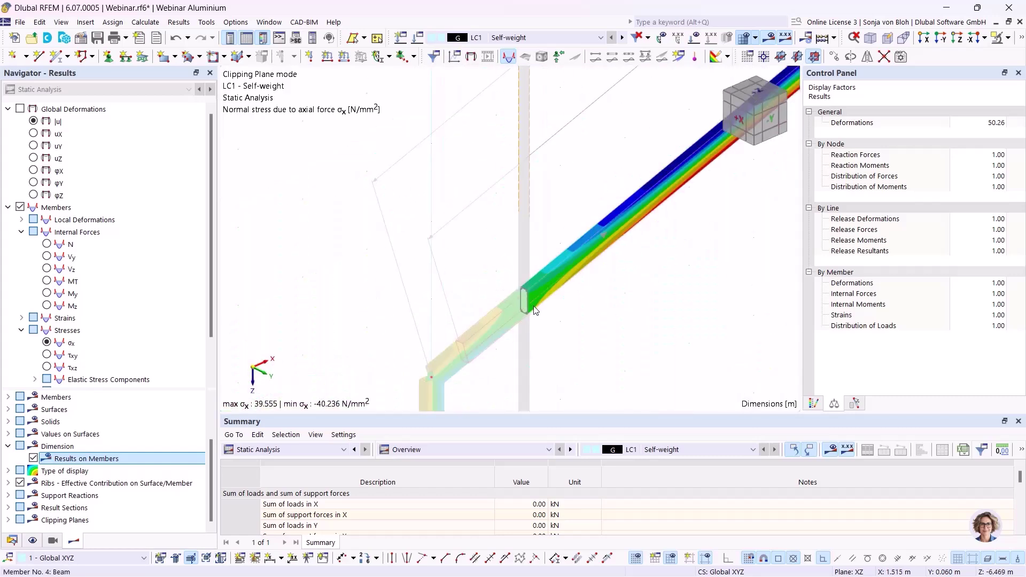
pyautogui.scroll(8, 516, 315)
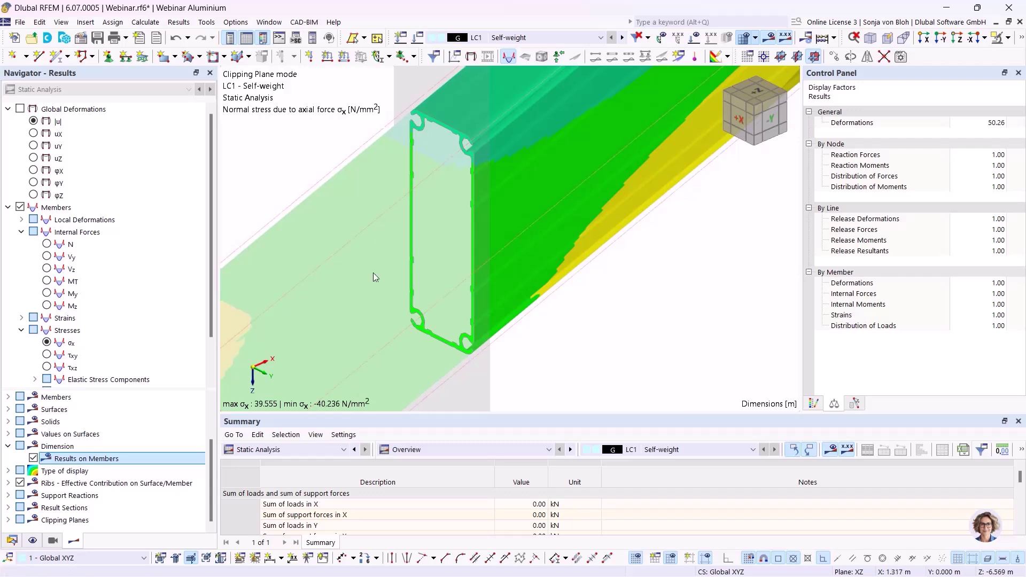
pyautogui.moveTo(480, 270)
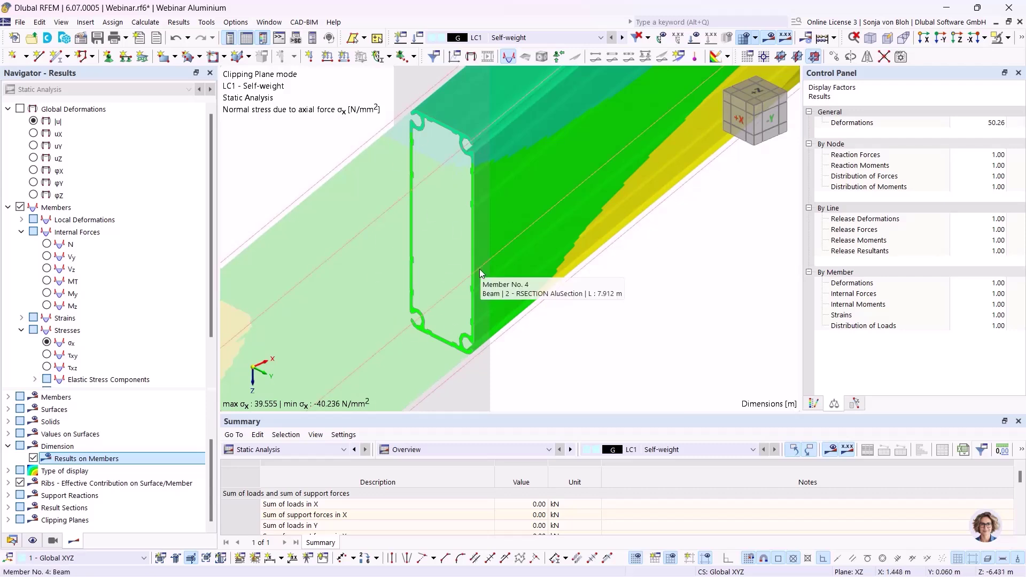